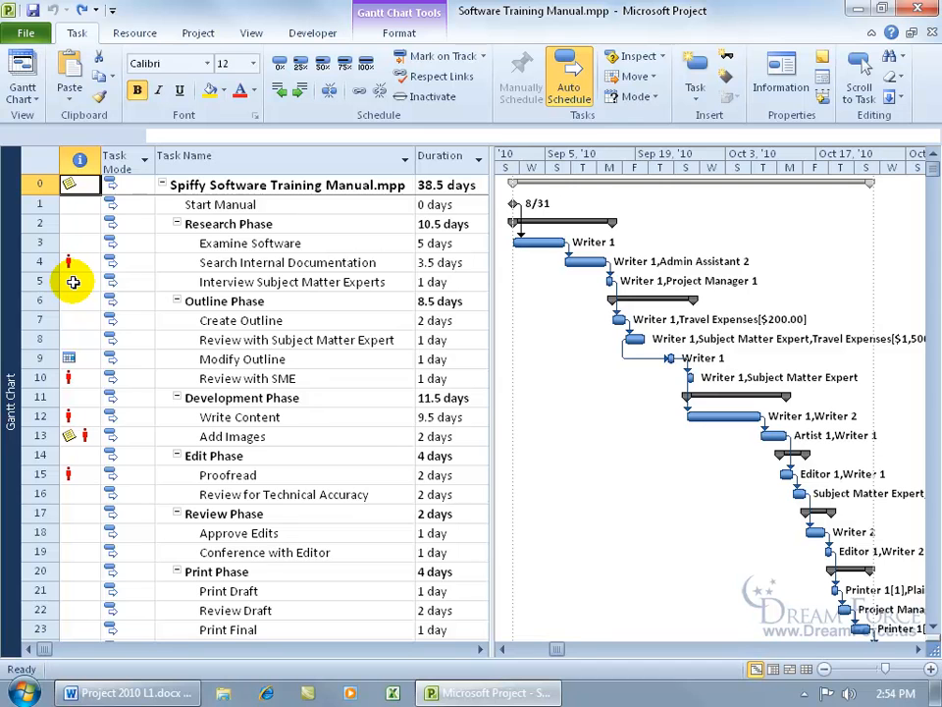
- Ignore the scheduling problems for task 4, Search Internal Documentation, and undo that choice
mouse_move(71, 260)
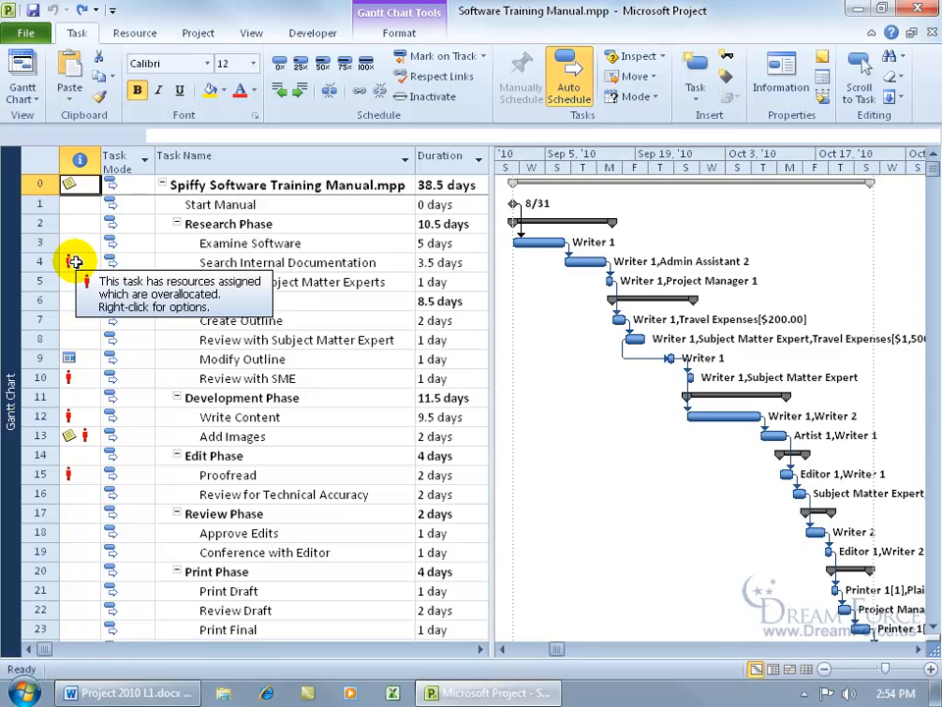
right_click(75, 262)
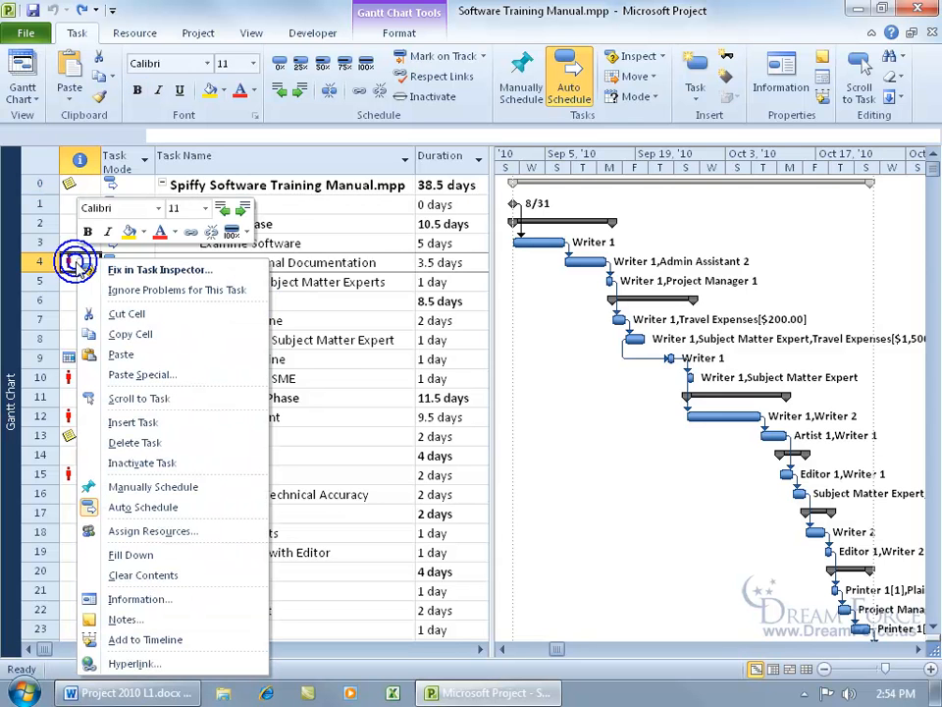
click(120, 295)
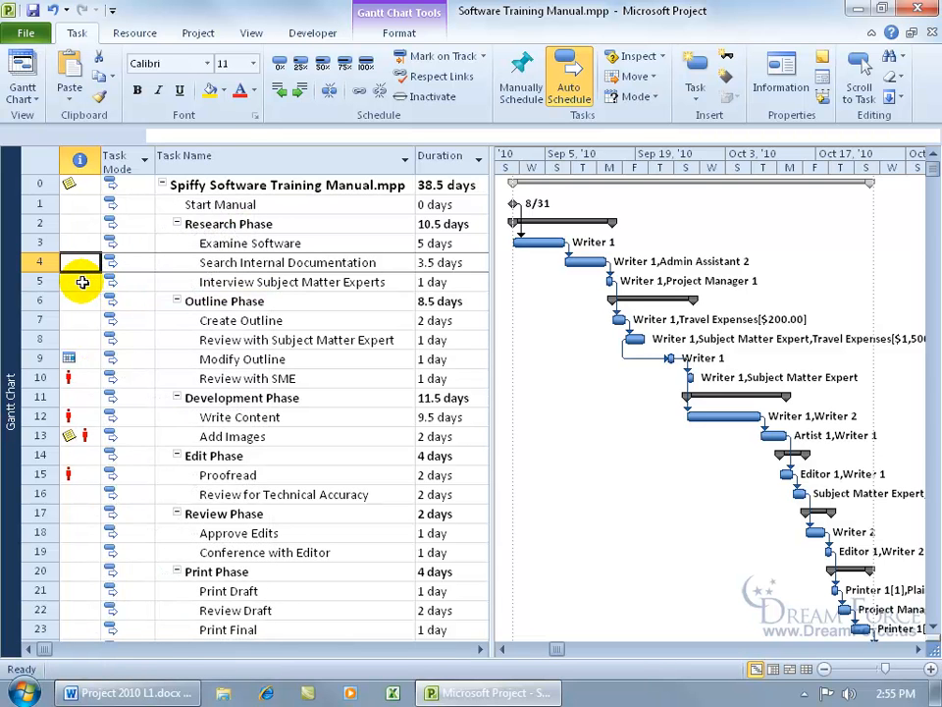
click(54, 12)
- Inspect task 4, Search Internal Documentation, in the Task Inspector and reschedule it to its resources' next available time
right_click(78, 263)
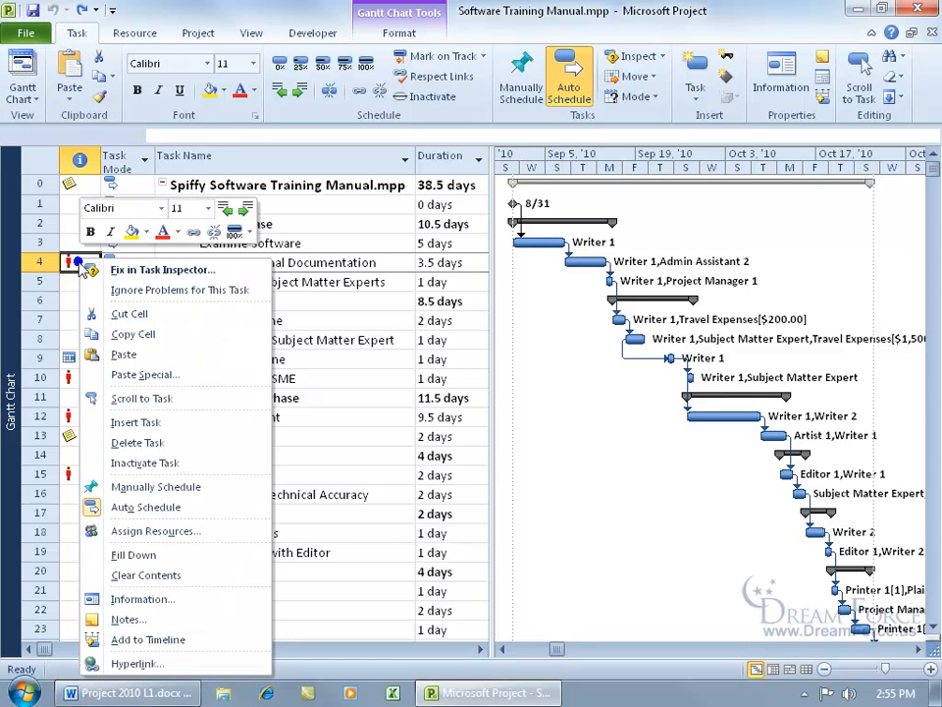
click(125, 275)
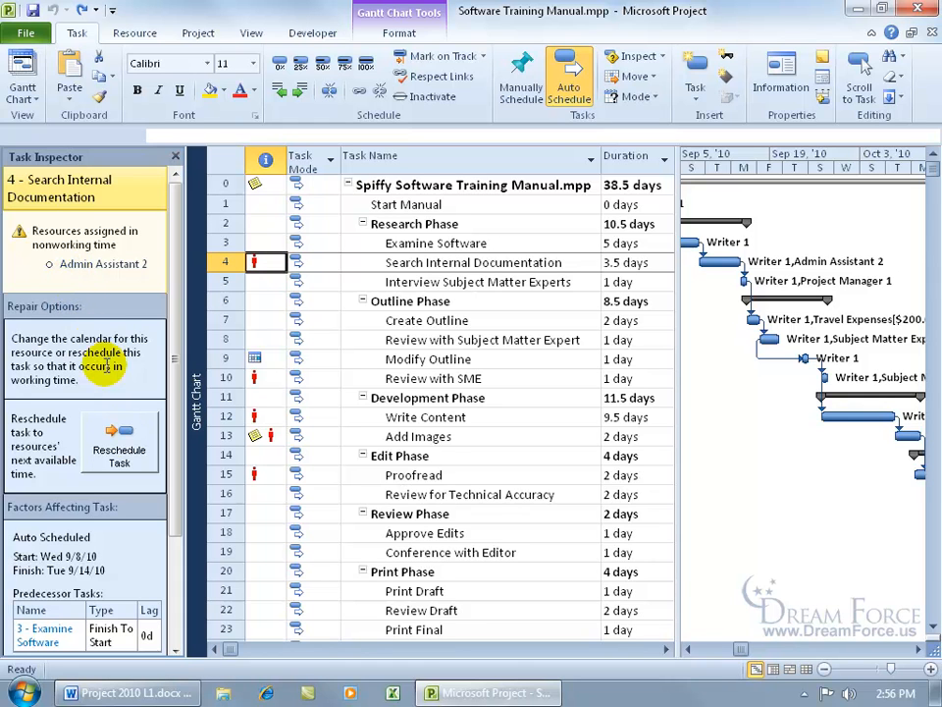
click(120, 449)
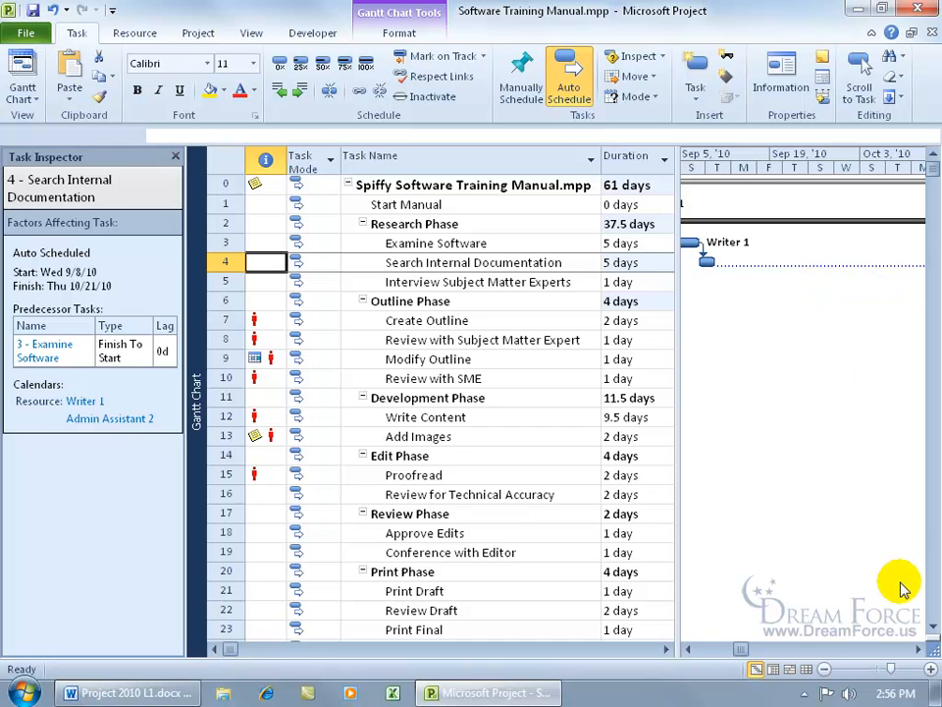
- Set the Gantt chart timescale to Days and examine both portions of task 4's split bar across September and October 2010
click(918, 649)
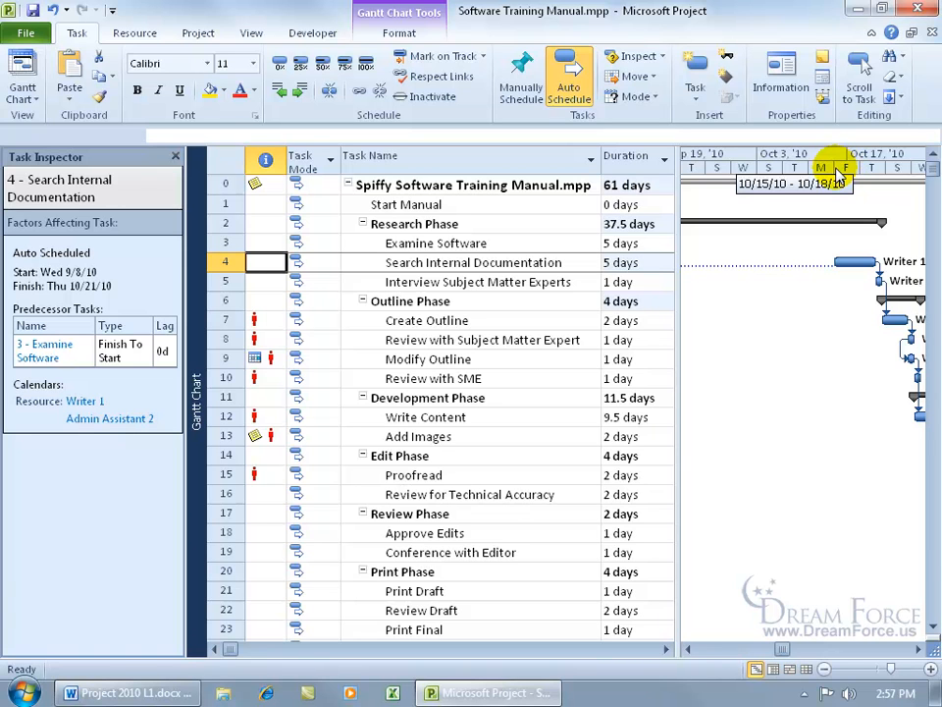
click(250, 33)
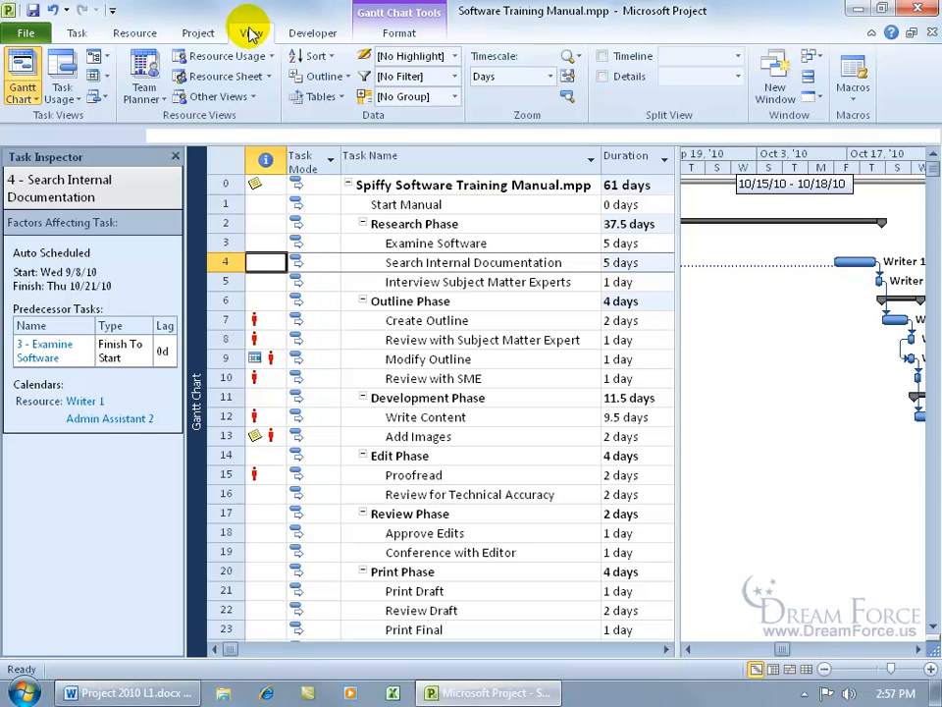
click(551, 76)
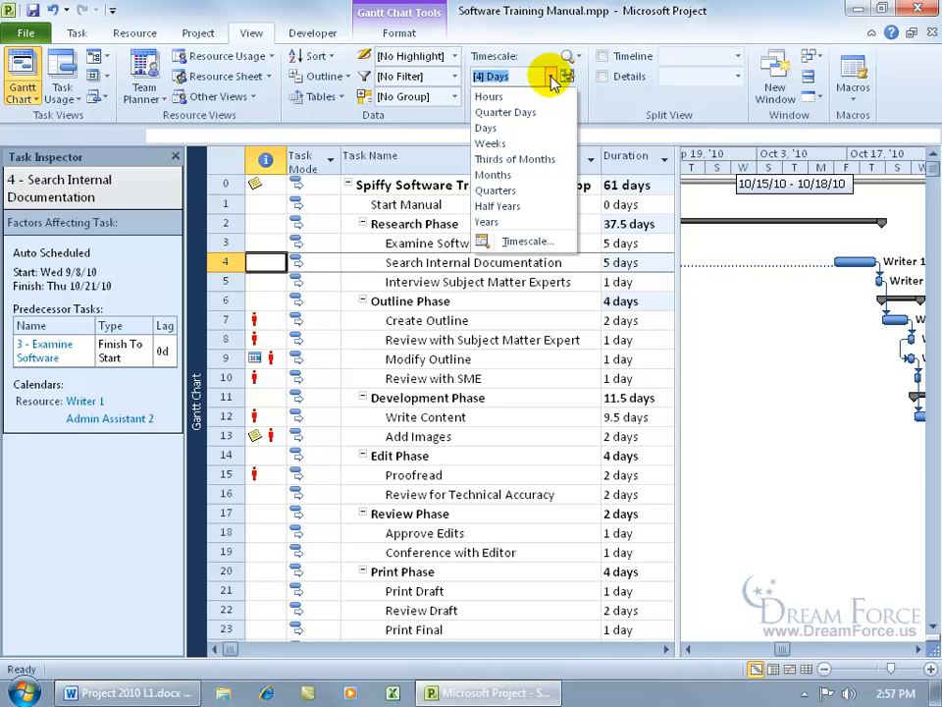
click(504, 128)
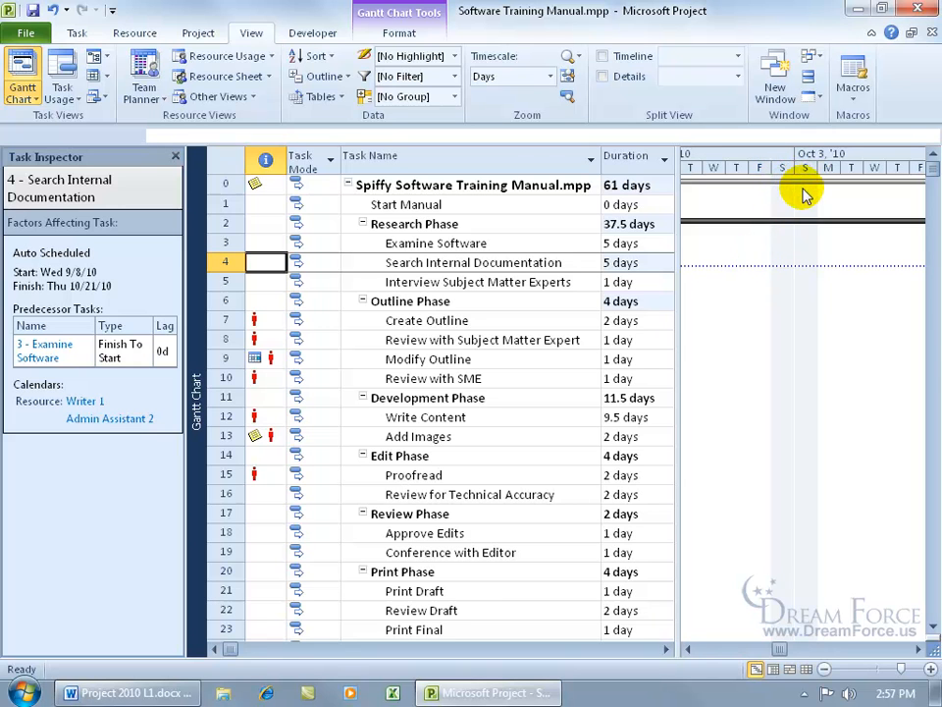
click(919, 649)
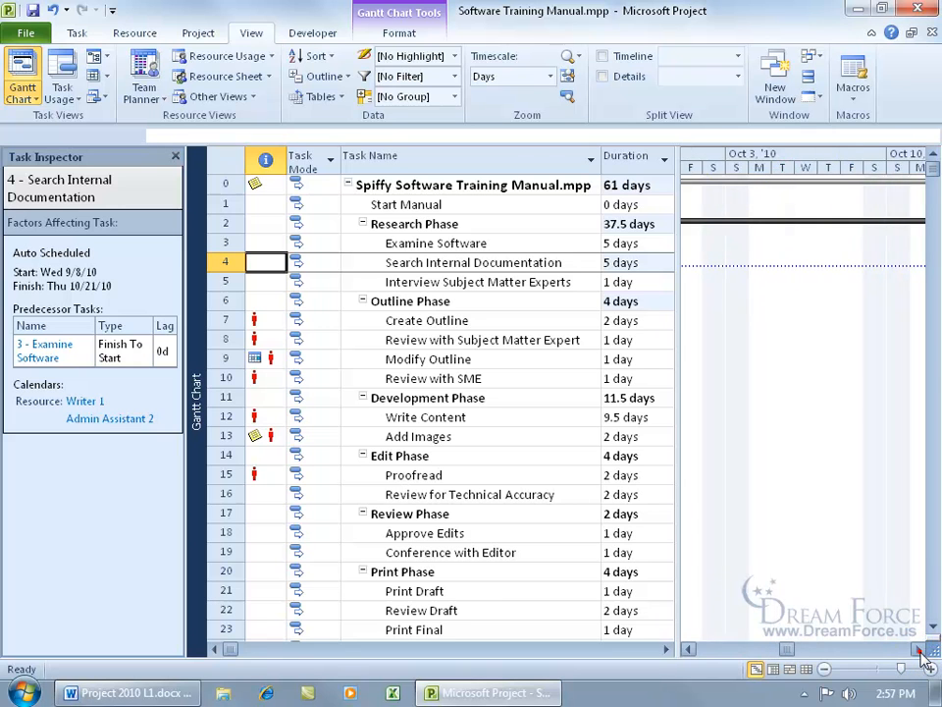
drag(920, 651, 920, 651)
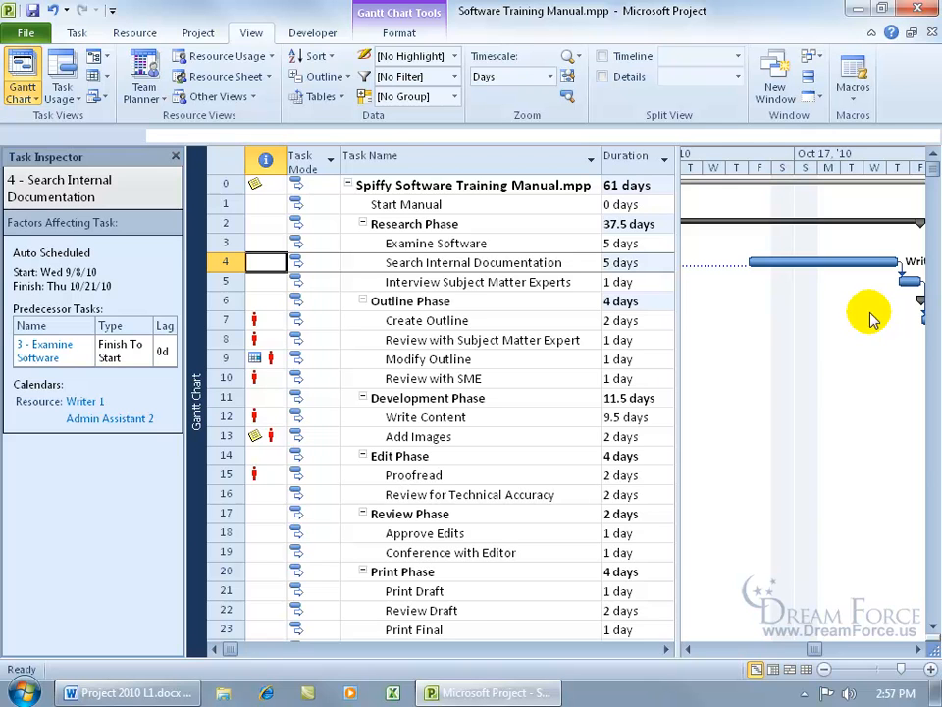
click(692, 648)
click(692, 649)
click(692, 649)
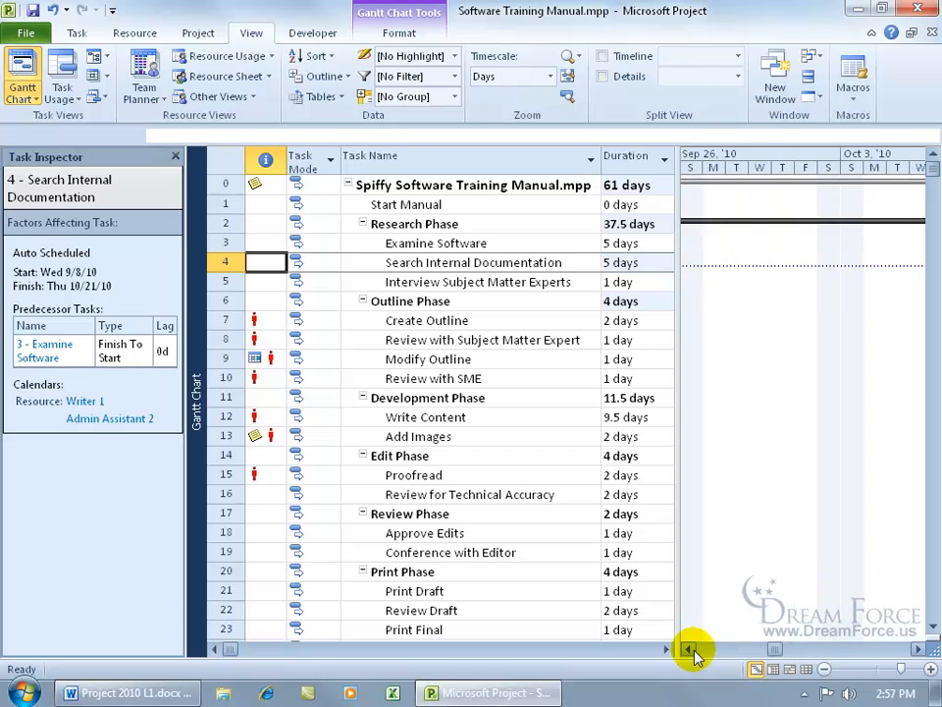
click(692, 649)
click(692, 649)
click(692, 649)
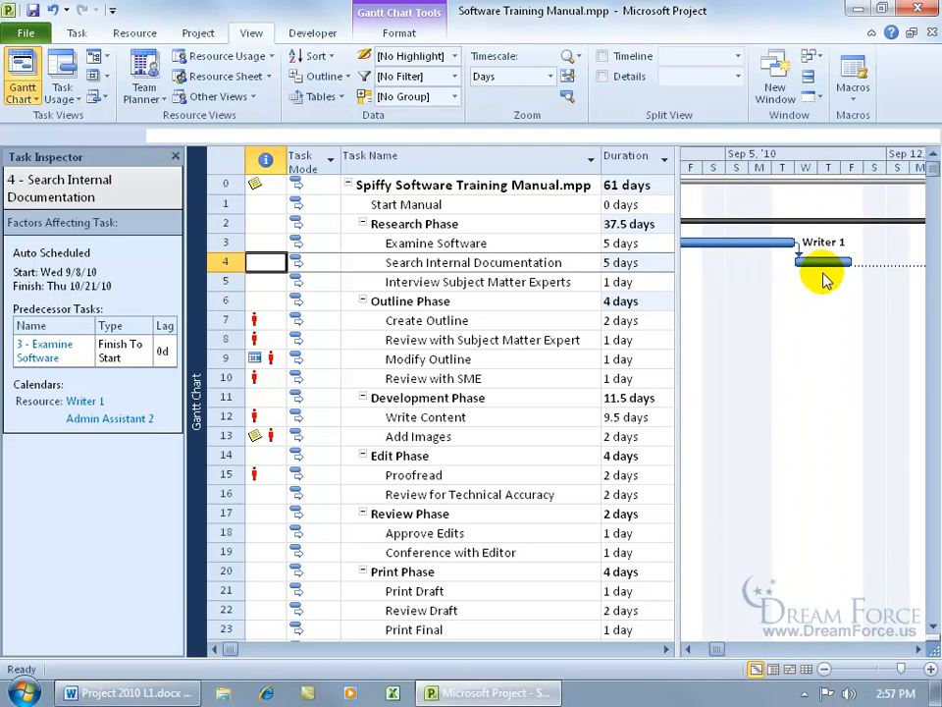
mouse_move(840, 263)
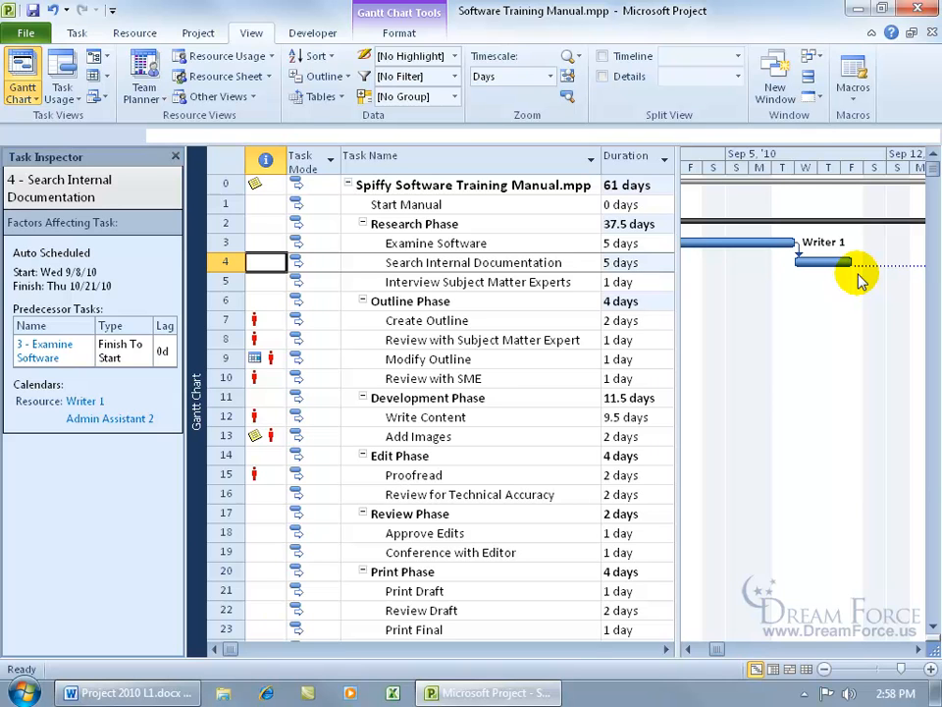
- Undo the timescale change and the rescheduling of task 4, and close the Task Inspector
click(54, 12)
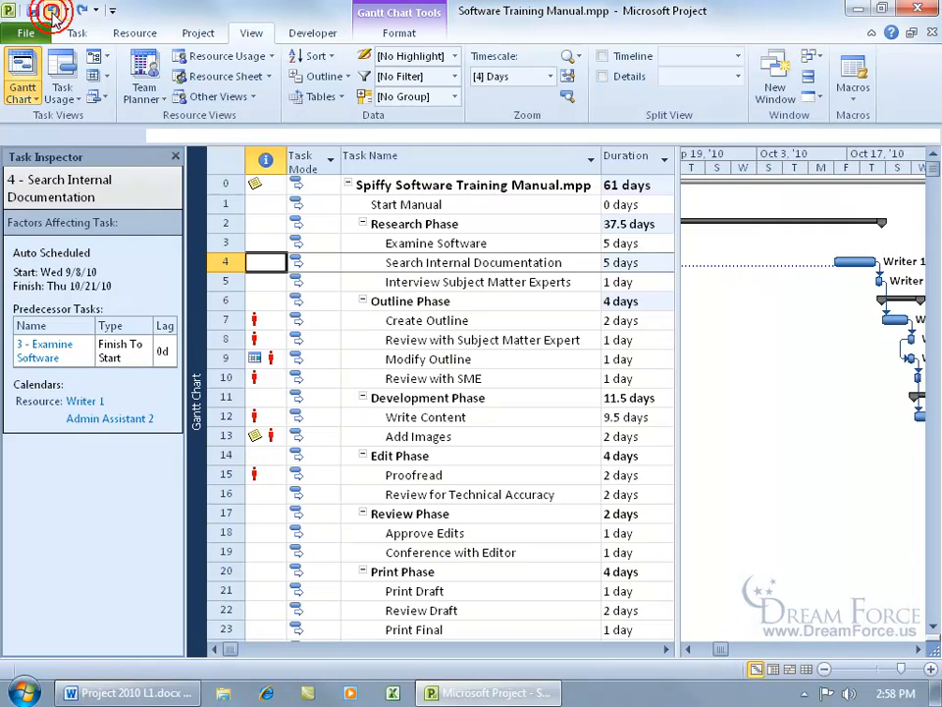
click(54, 12)
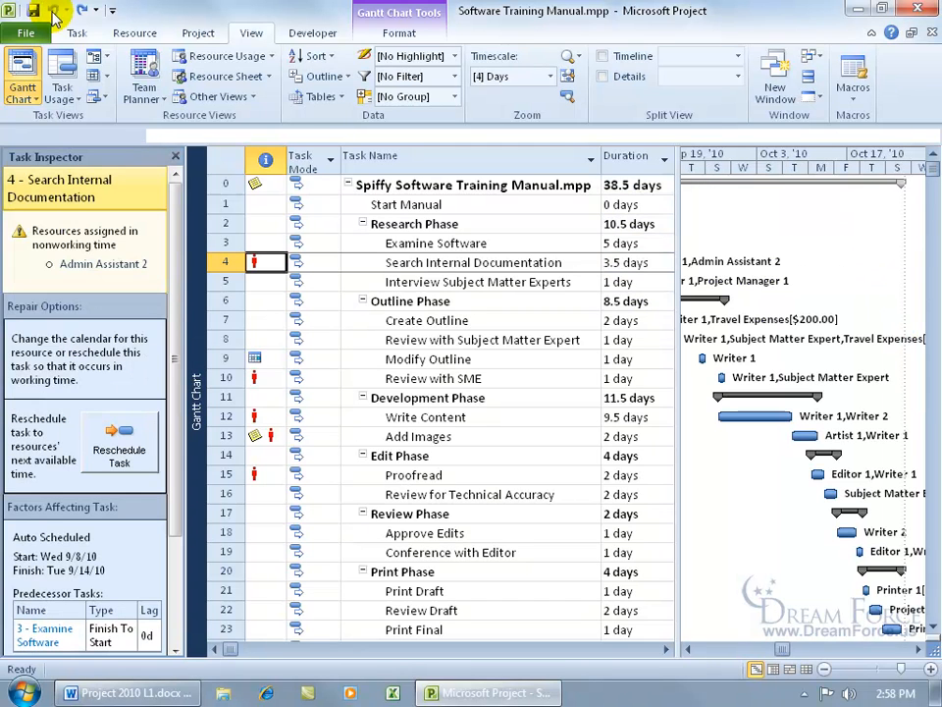
click(175, 157)
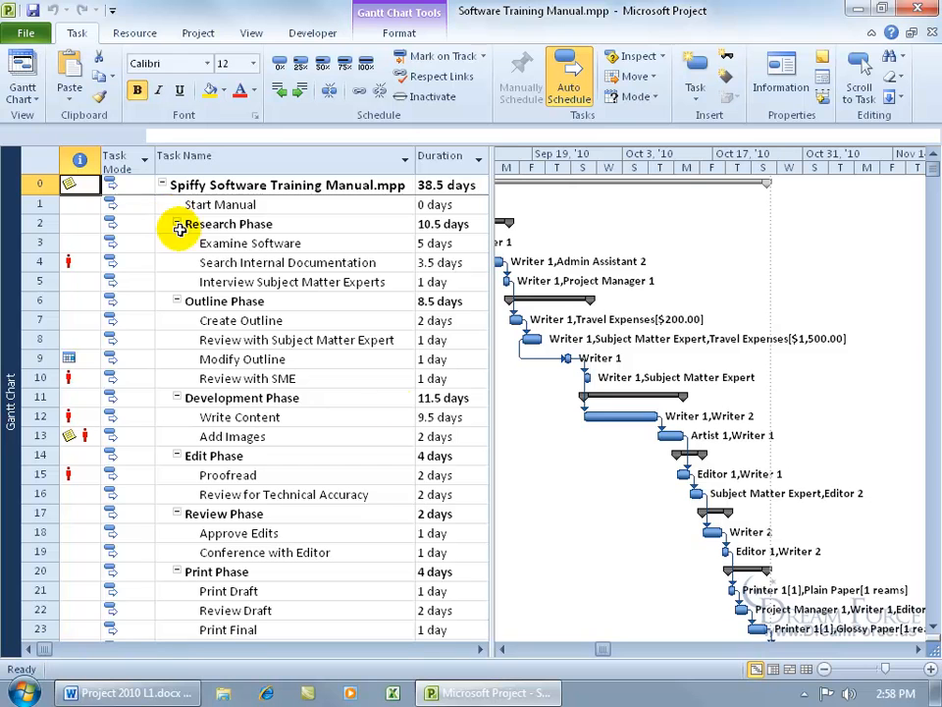
click(503, 650)
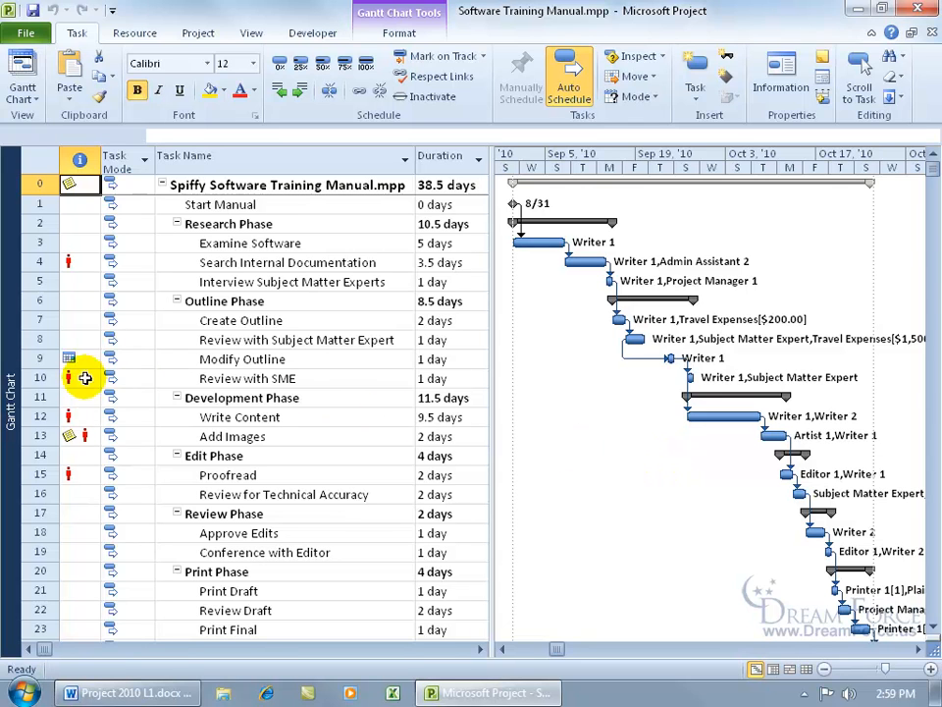
- Check the overallocation cause for task 10, Review with SME, in the Task Inspector and close the inspector
mouse_move(75, 378)
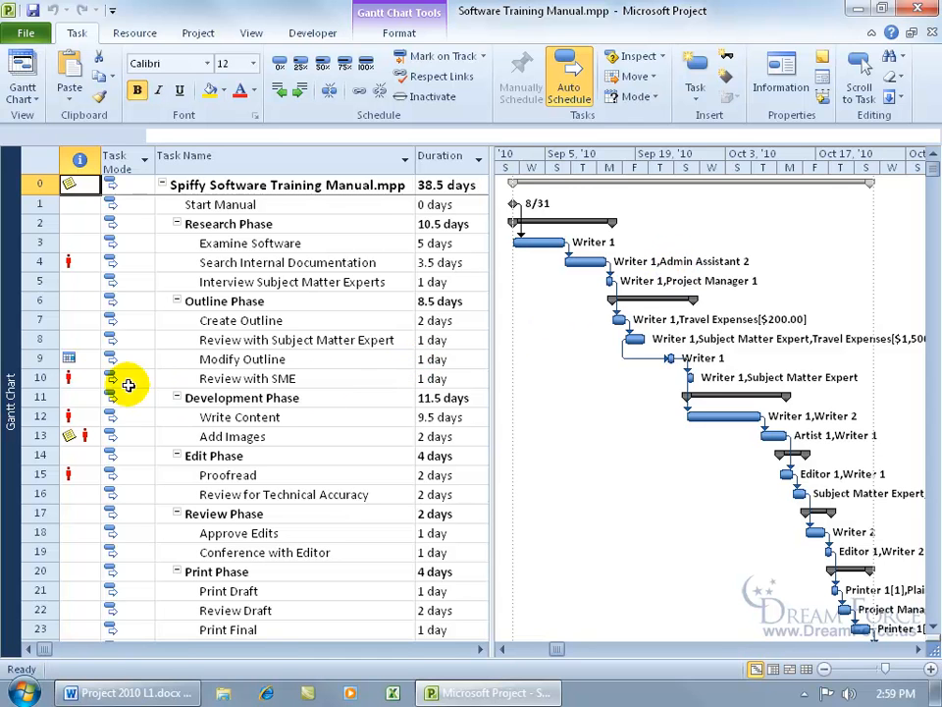
right_click(83, 379)
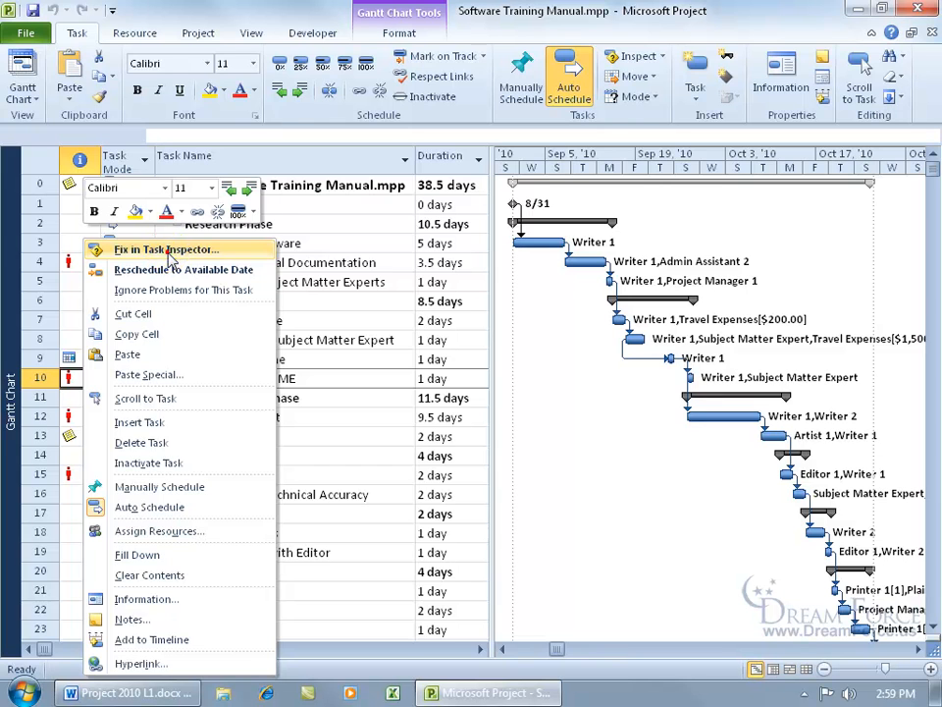
click(167, 251)
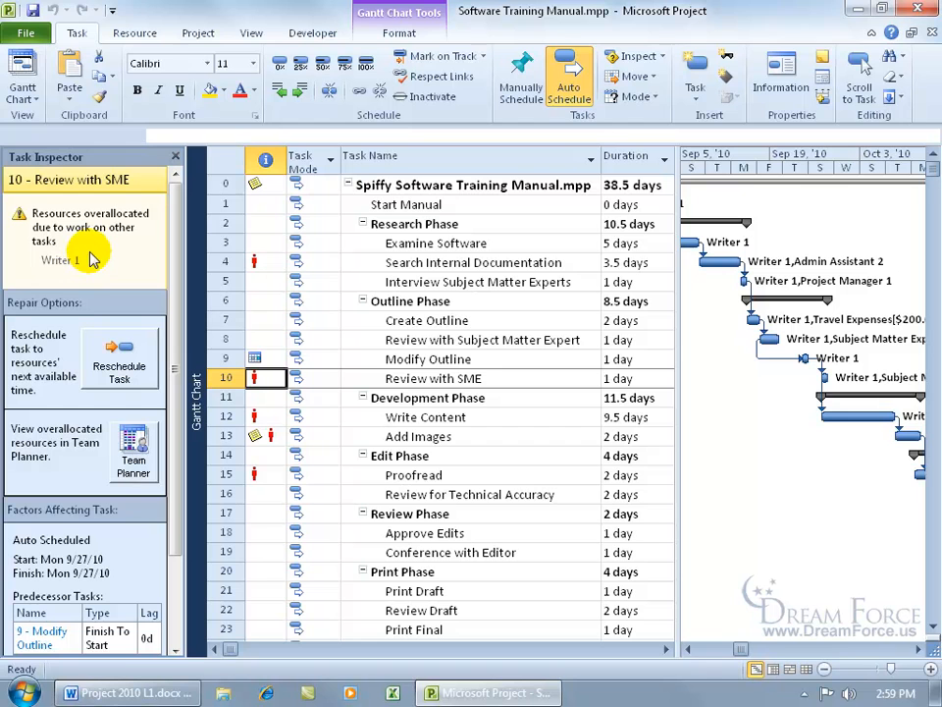
click(176, 157)
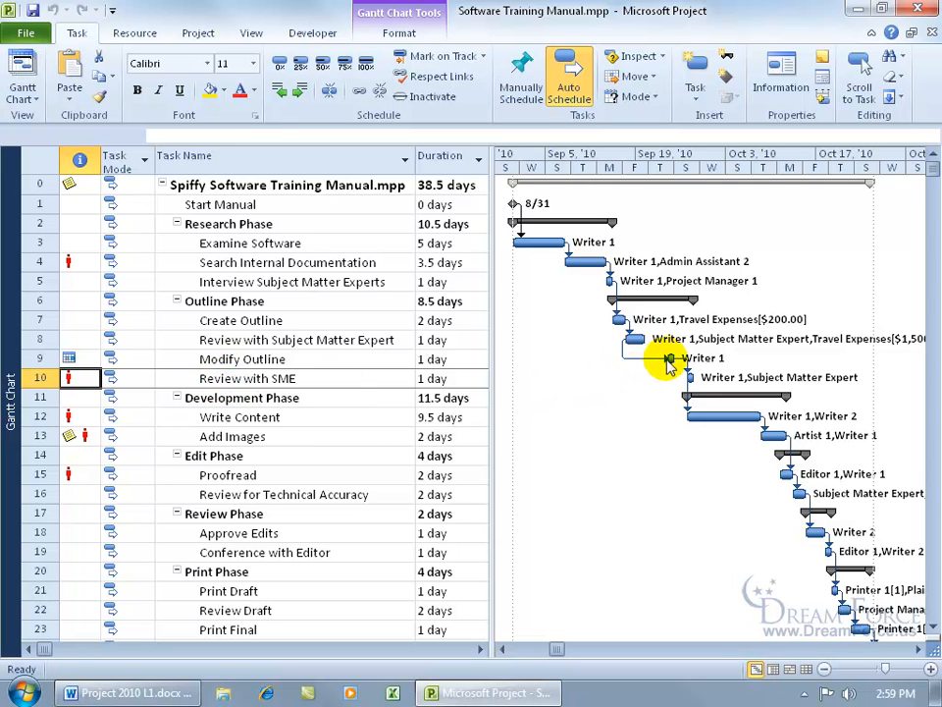
- Compare the scheduled dates and assigned resources of the Modify Outline, Review with SME and Write Content tasks
mouse_move(670, 359)
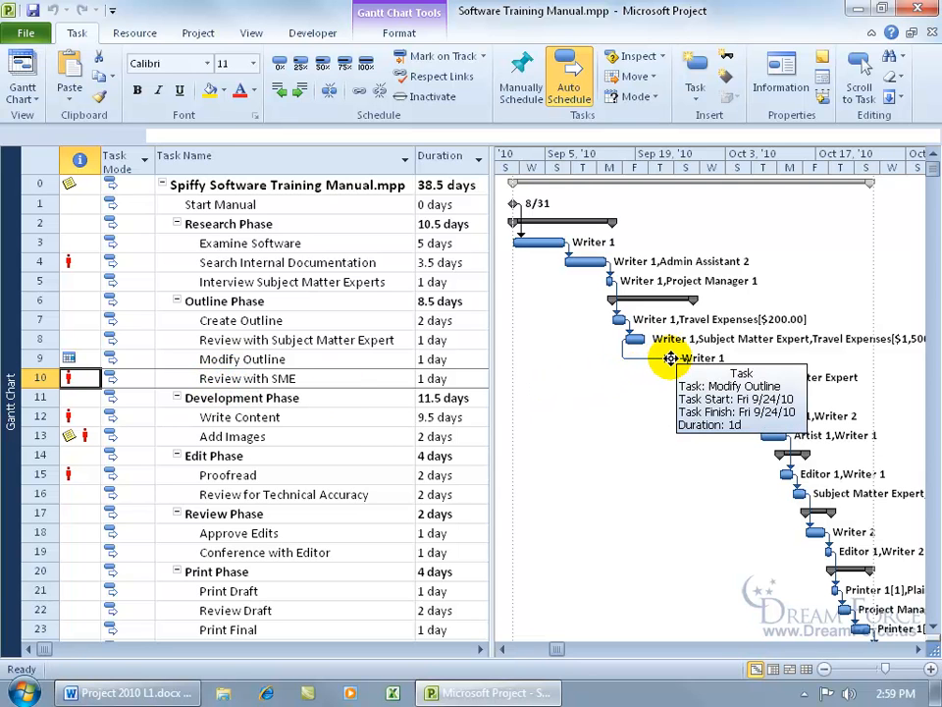
mouse_move(691, 376)
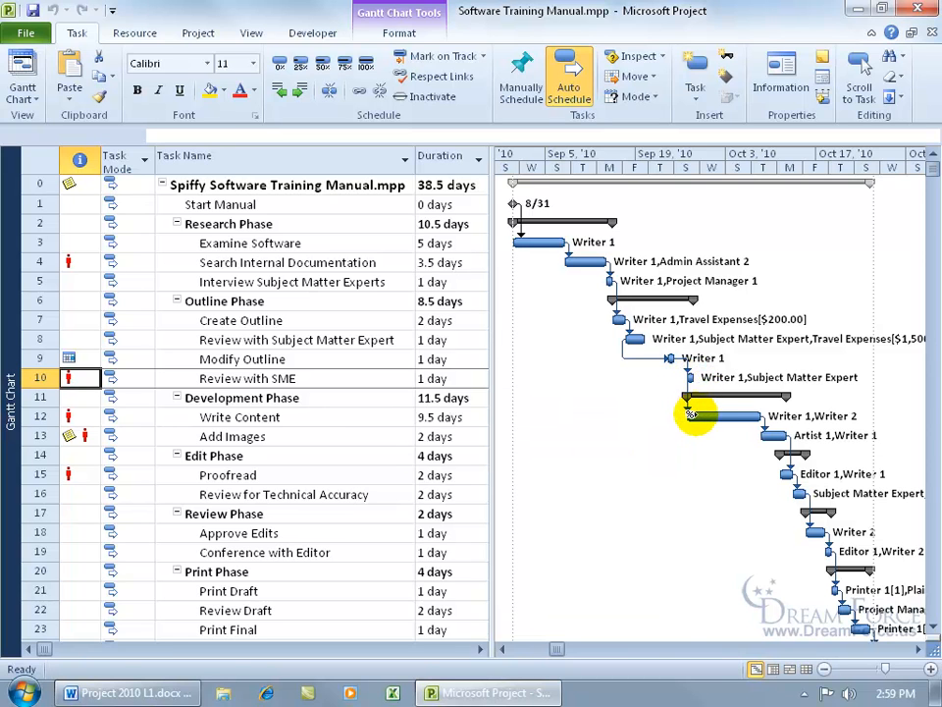
mouse_move(691, 417)
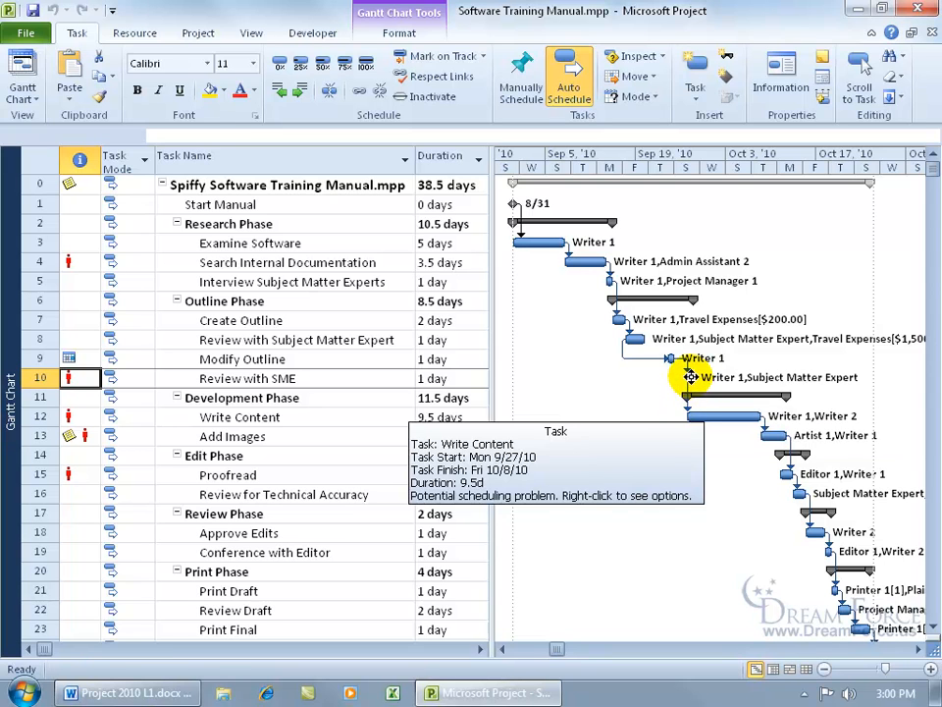
click(297, 359)
click(293, 377)
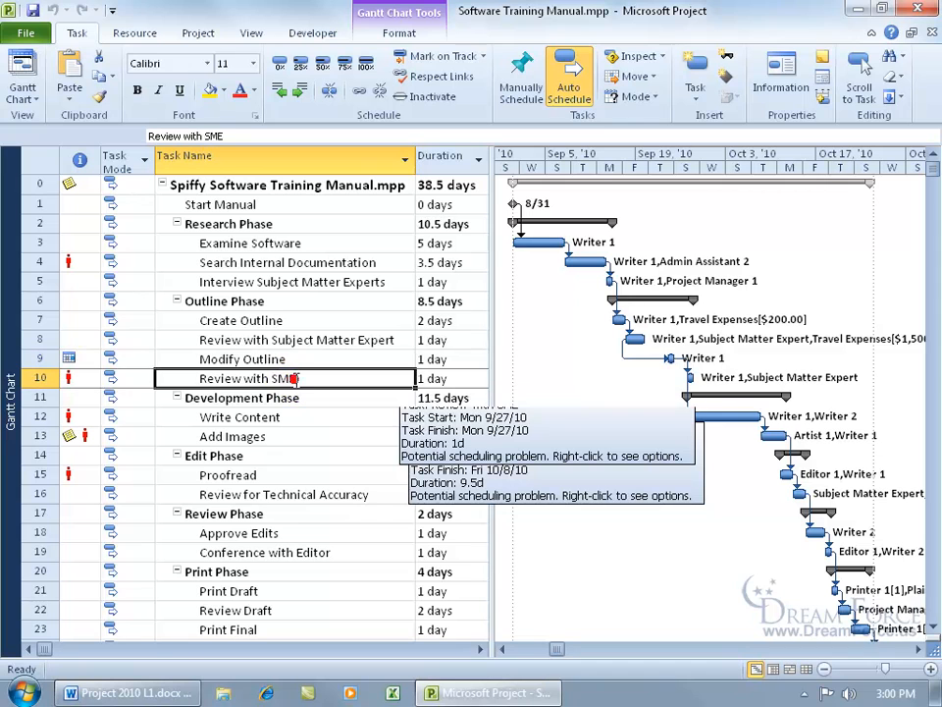
click(257, 416)
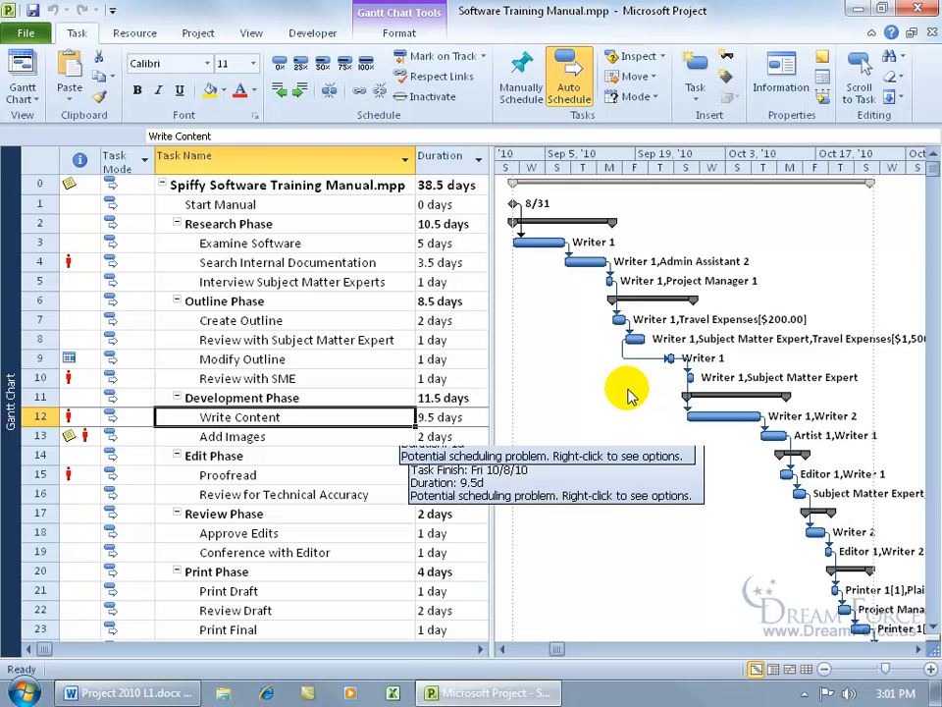
- Switch to the Resource Sheet view and check the overallocation indicator for Writer 1
right_click(12, 361)
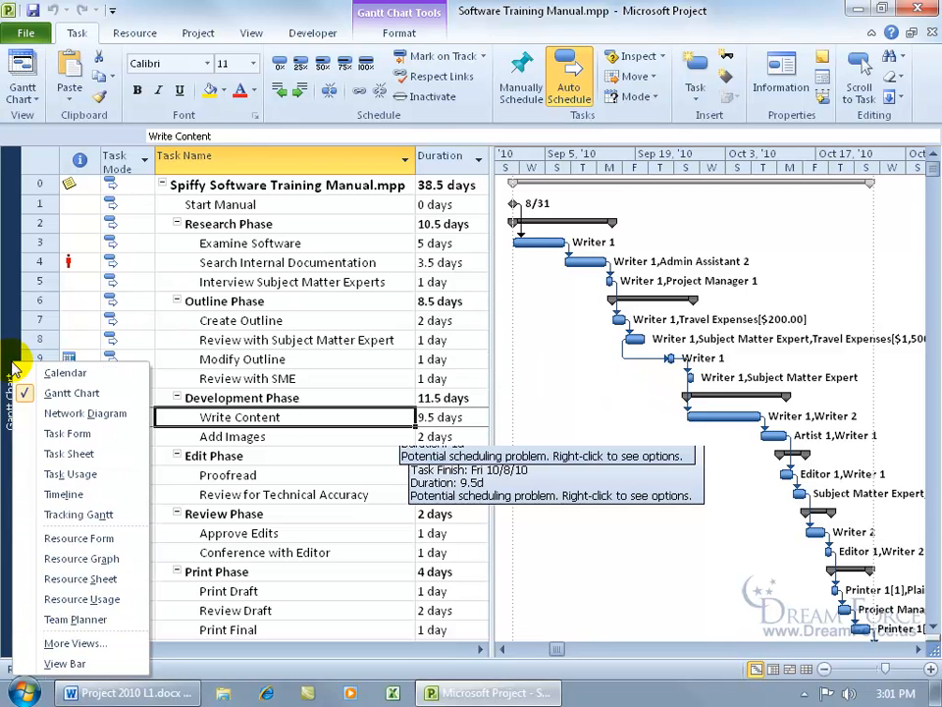
click(79, 578)
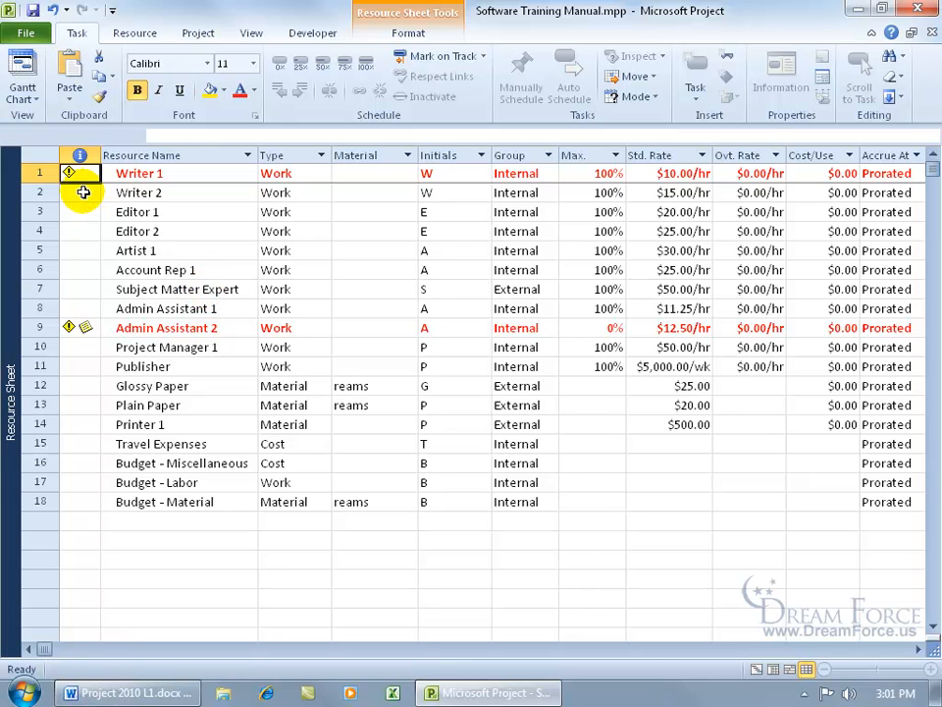
mouse_move(78, 173)
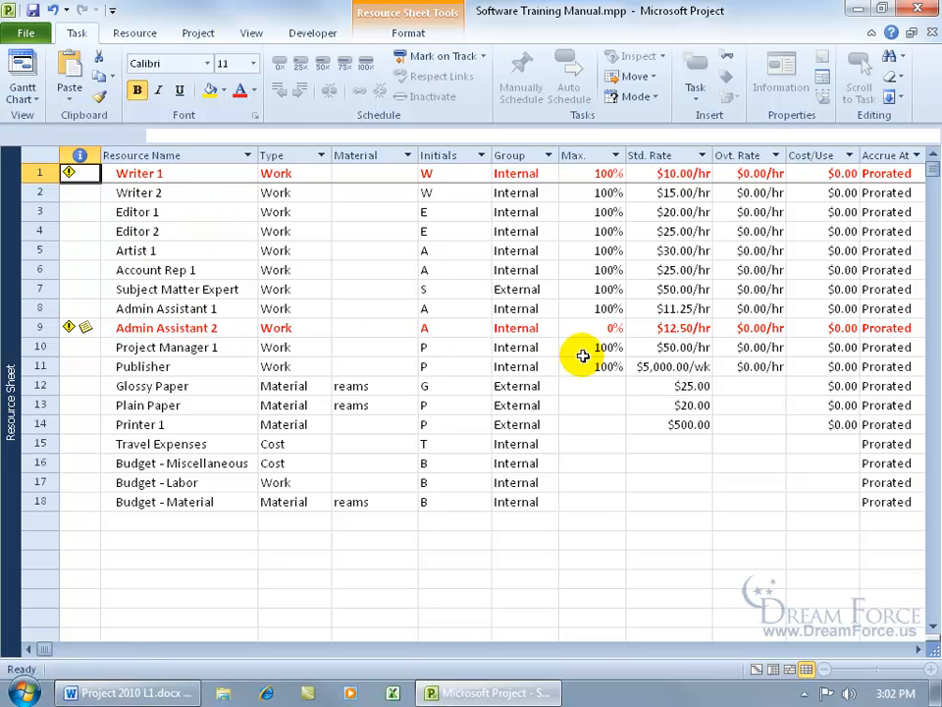
- Review Admin Assistant 2's resource availability and calendar working times for February 7, 6 and 13, 2013, and cancel out of the calendar
double_click(214, 327)
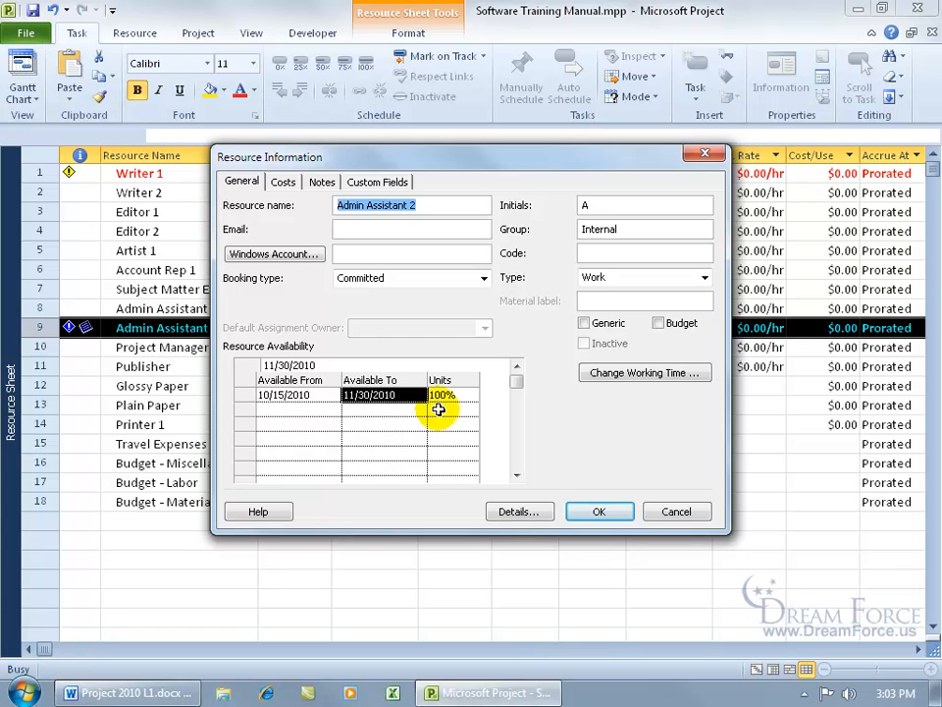
click(638, 372)
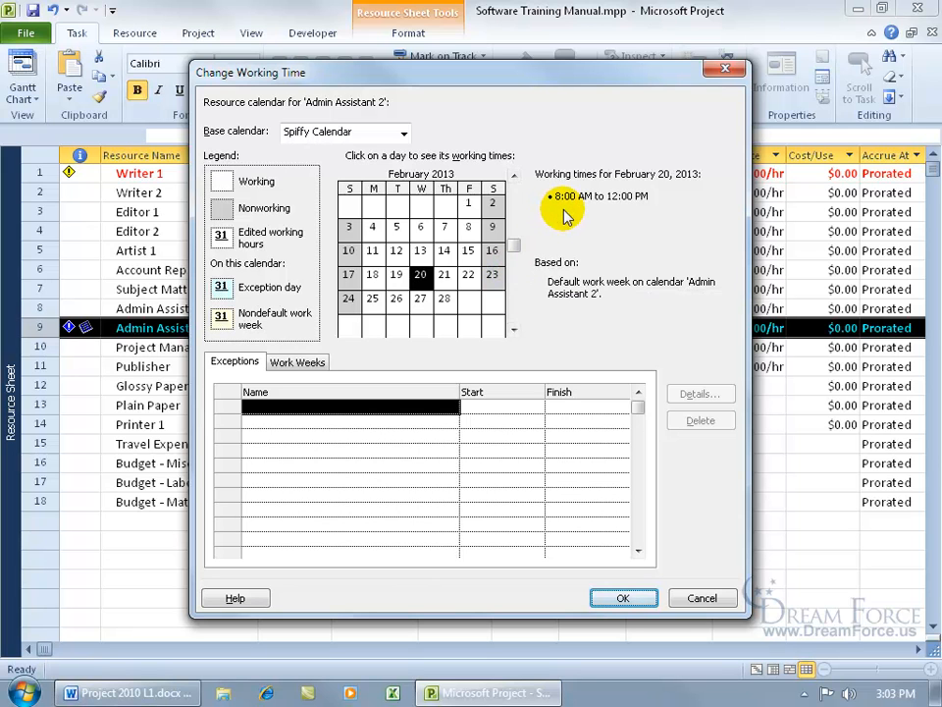
click(442, 227)
click(422, 229)
click(422, 252)
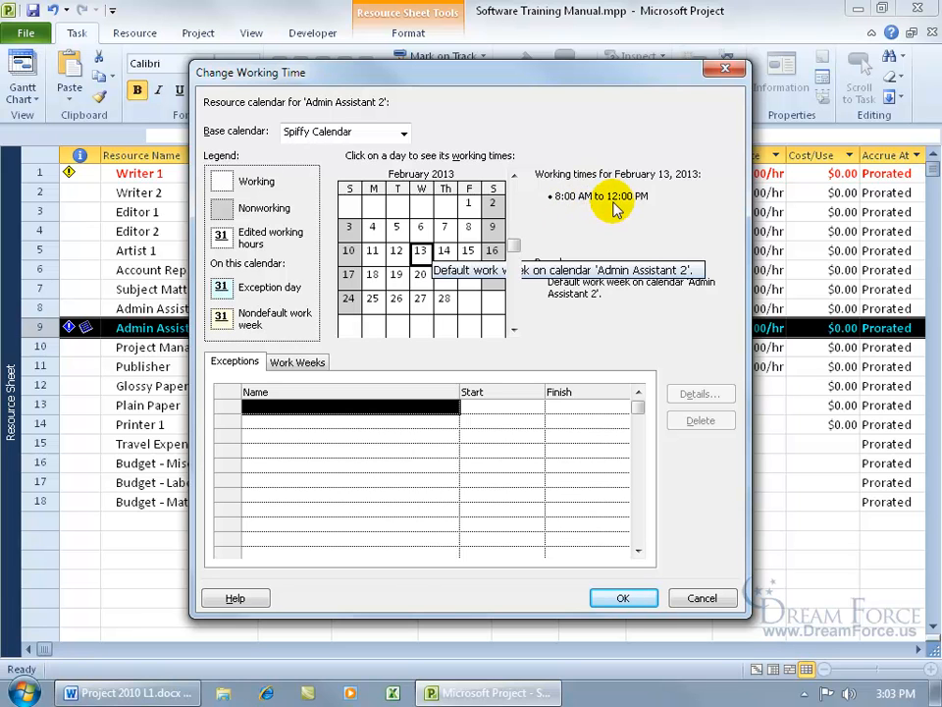
click(700, 596)
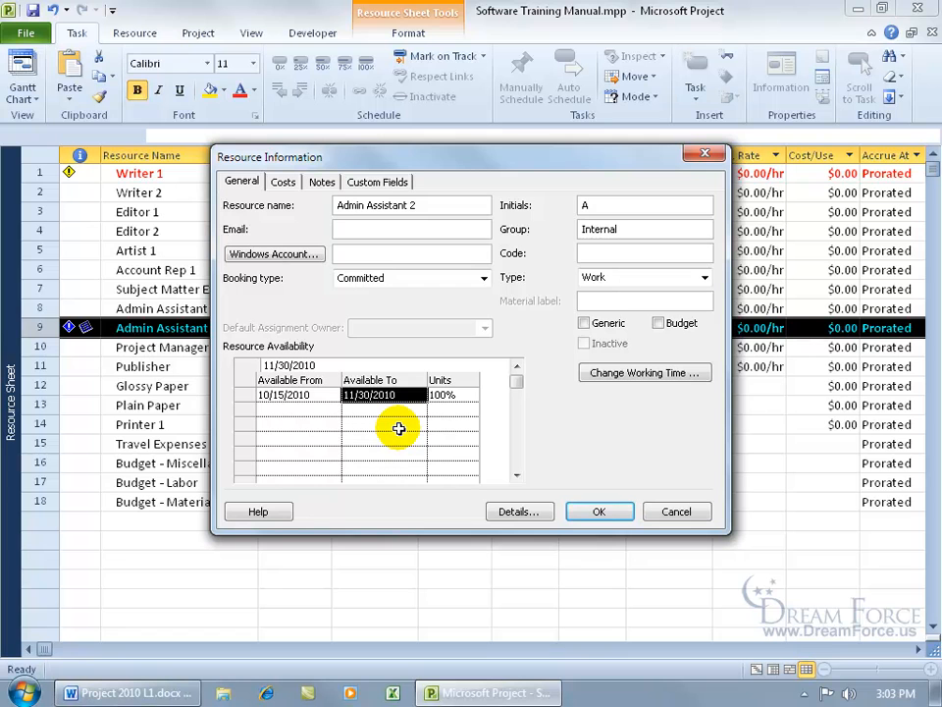
- Close Admin Assistant 2's resource information, then check Writer 1's availability and calendar working times, and cancel out of both dialogs
click(671, 514)
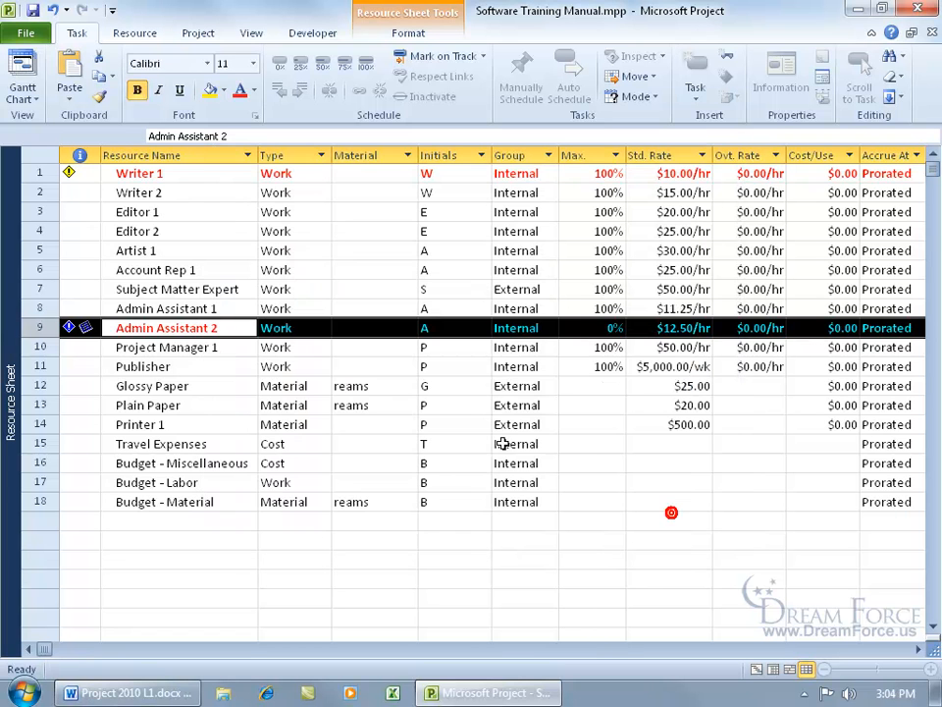
double_click(186, 174)
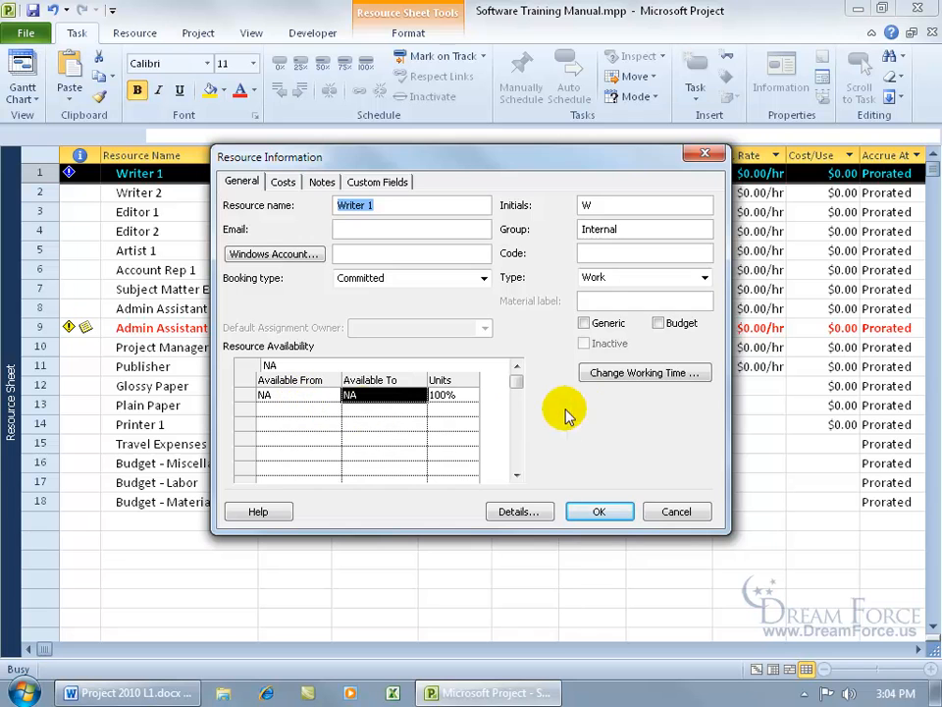
click(631, 374)
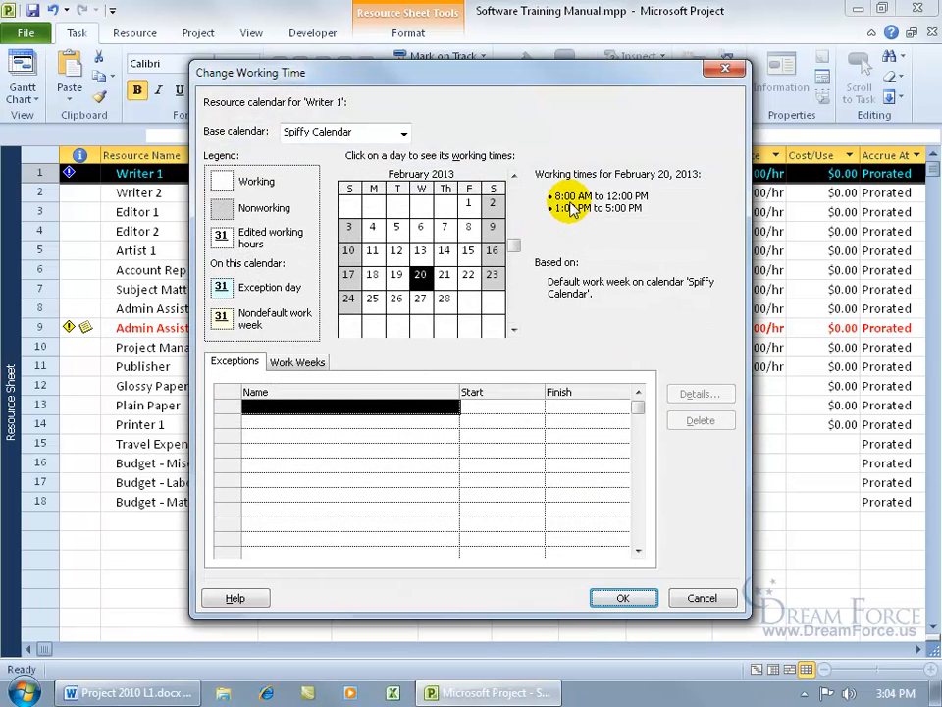
click(706, 599)
click(667, 511)
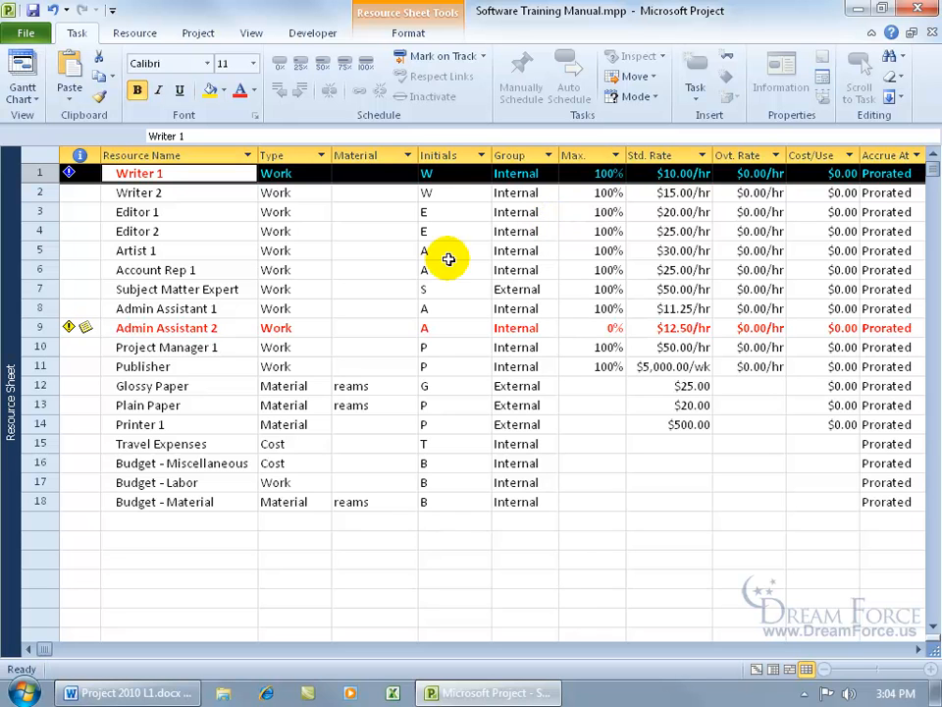
- Switch to the Resource Graph view and examine Writer 1's allocation and peak units for the weeks of October 10 and 17, 2010
right_click(11, 329)
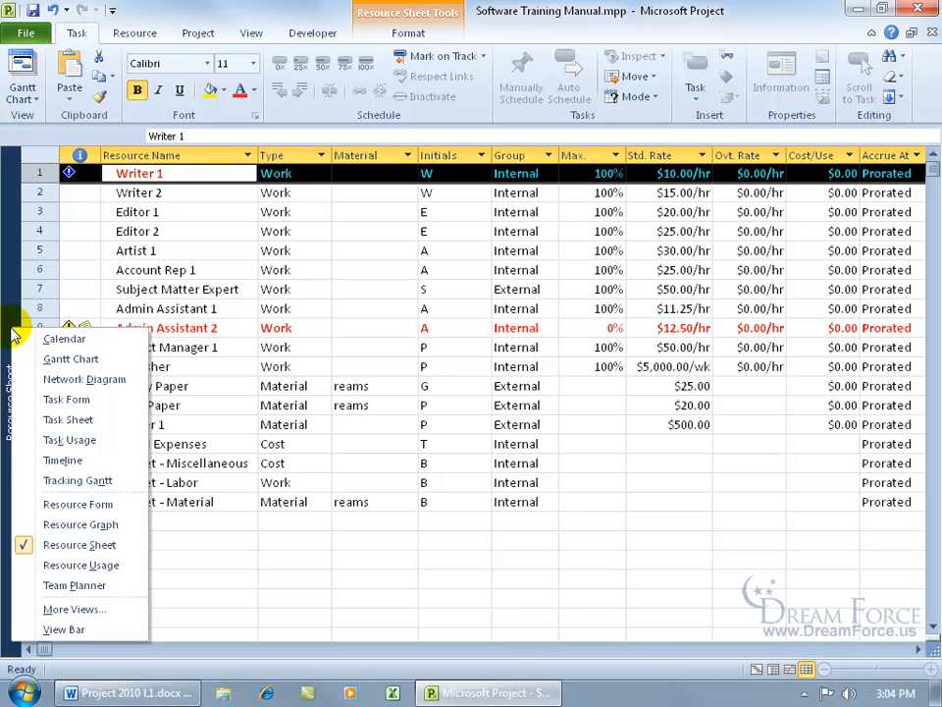
click(64, 524)
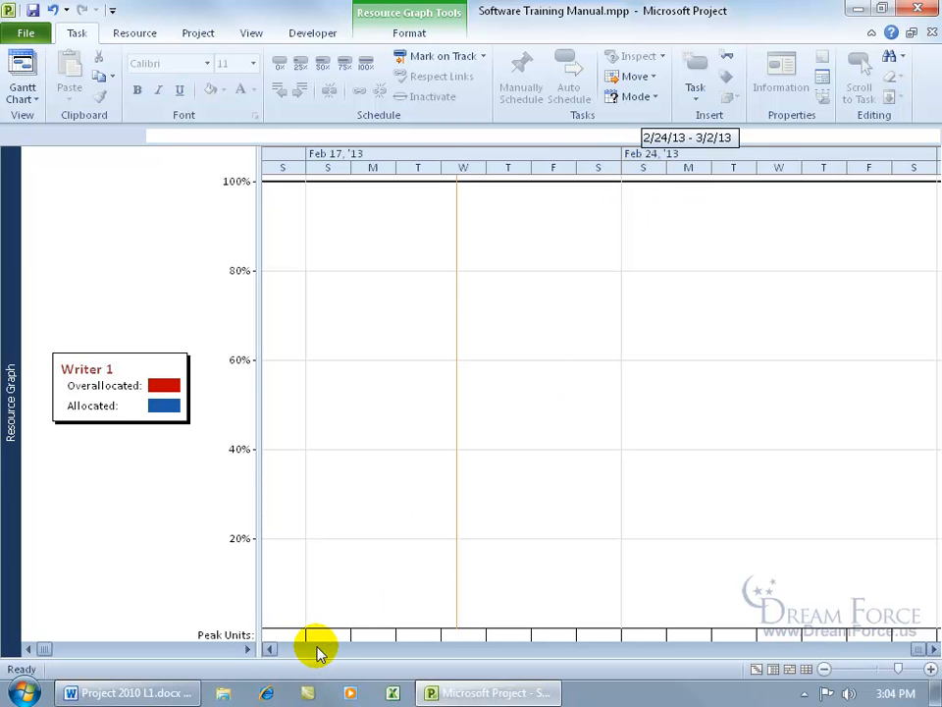
click(611, 649)
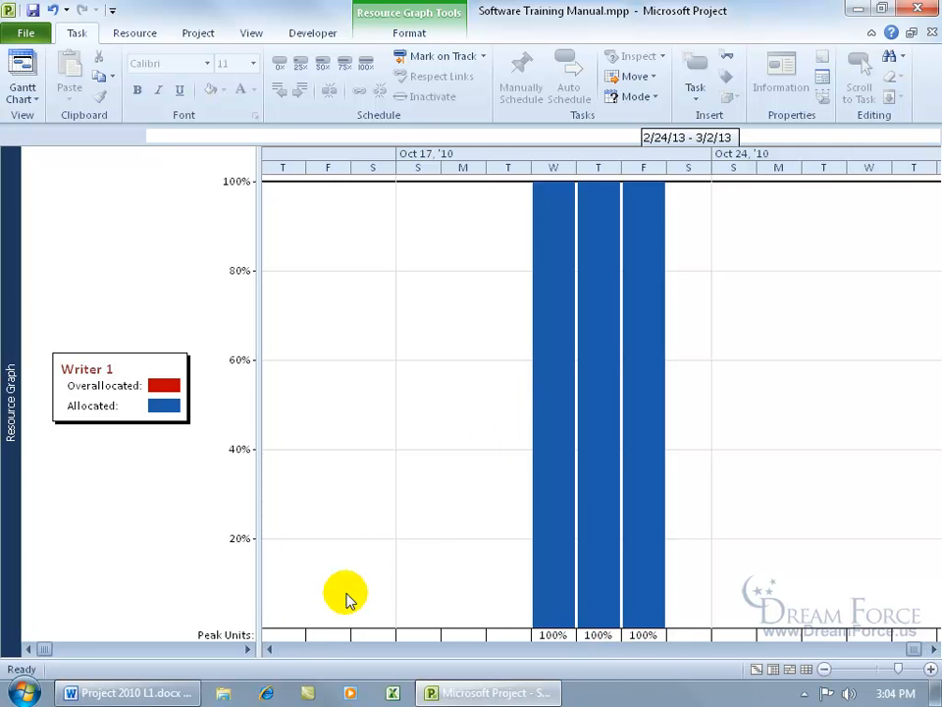
click(268, 648)
click(268, 649)
click(267, 649)
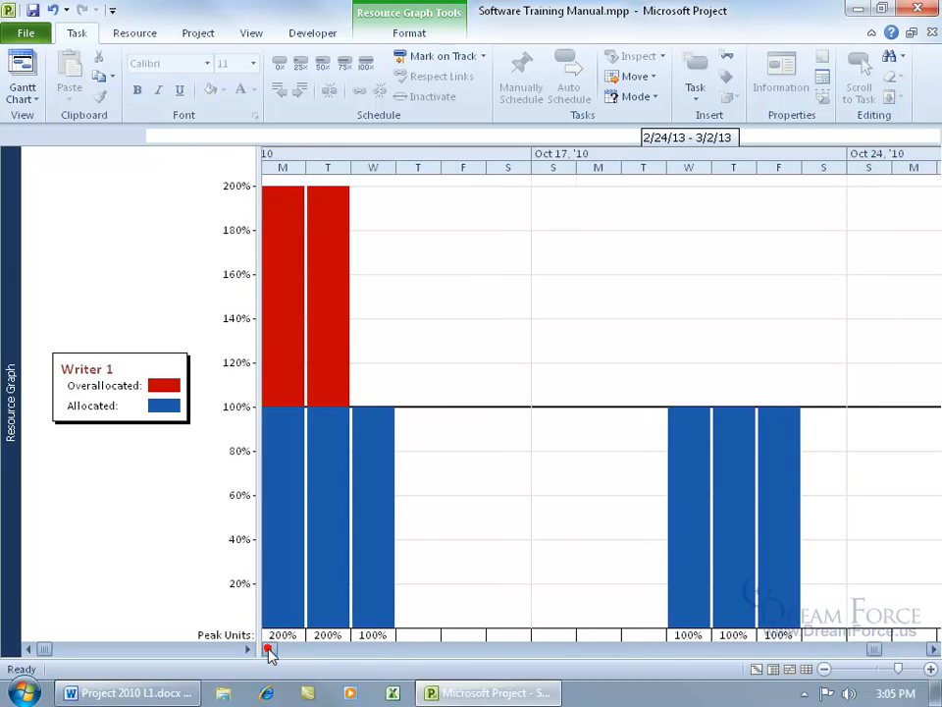
click(267, 648)
click(268, 649)
click(268, 648)
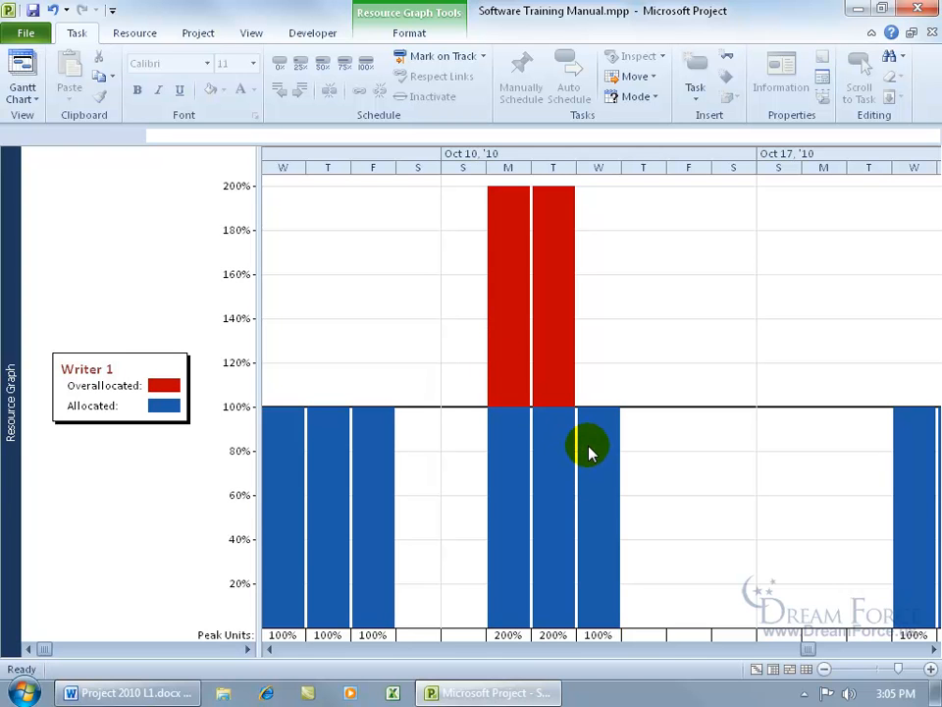
- Examine Writer 1's earlier allocation in the resource graph, back to the week of September 26, 2010
click(270, 648)
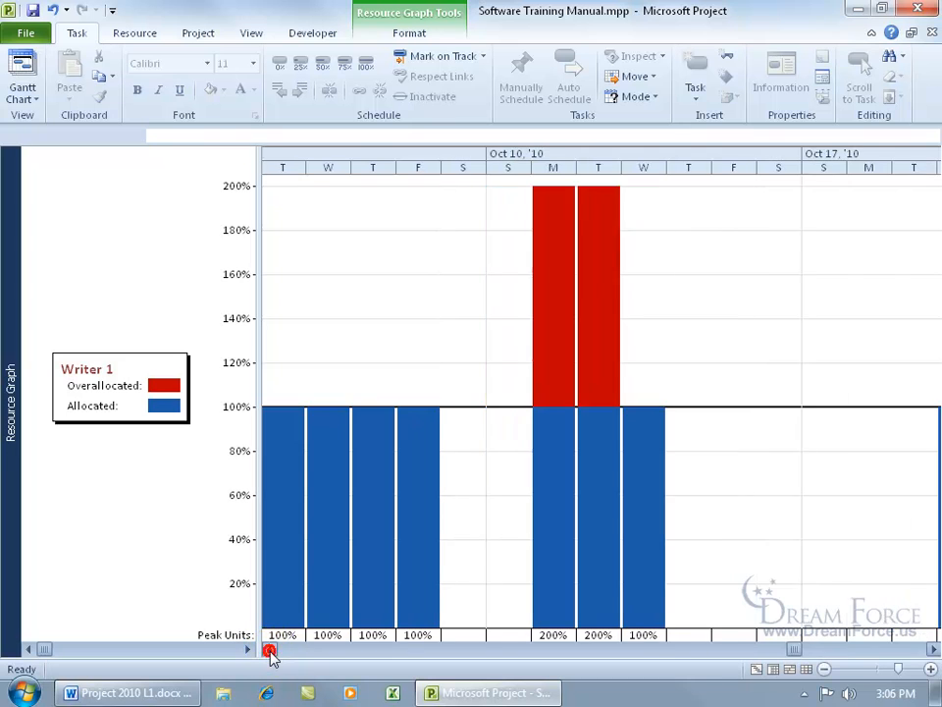
click(269, 648)
click(270, 649)
click(270, 649)
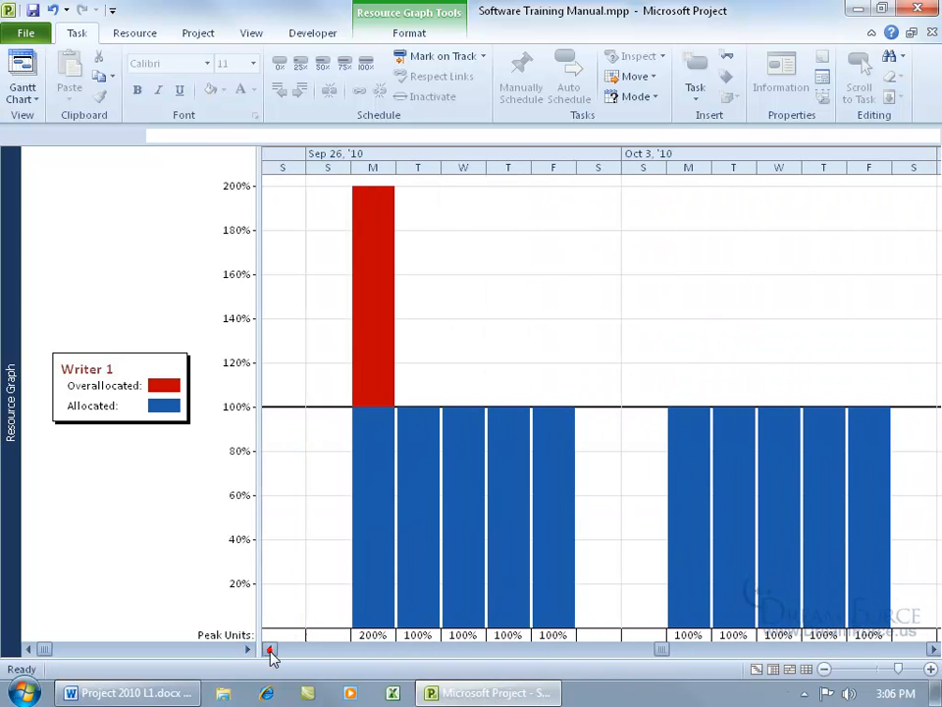
click(270, 648)
click(270, 649)
click(270, 649)
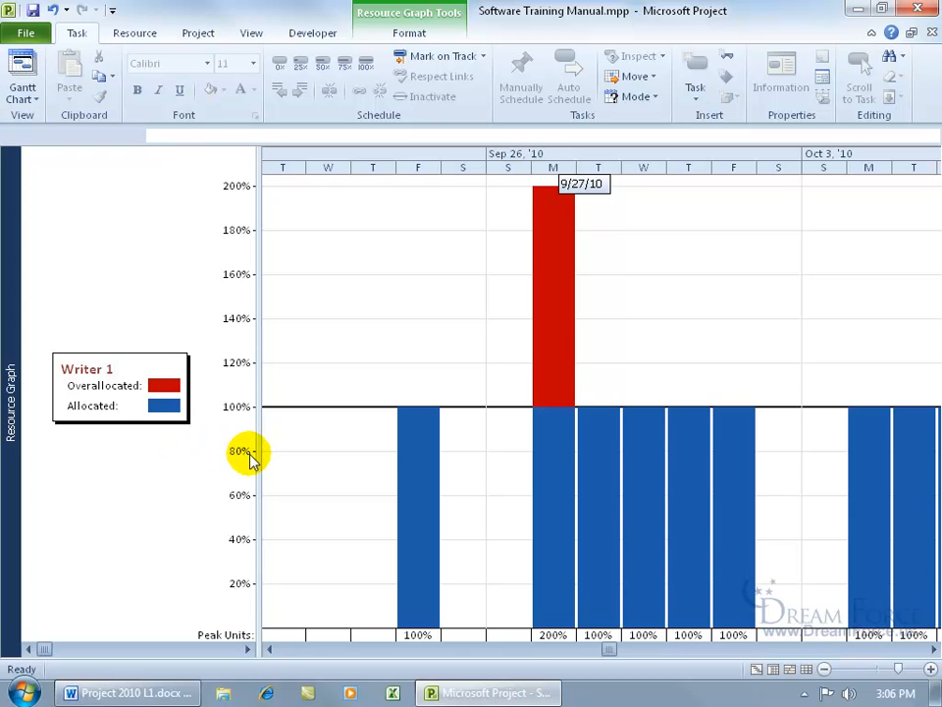
- Go through the other resources' graphs, from Writer 2 up to Admin Assistant 2
click(250, 649)
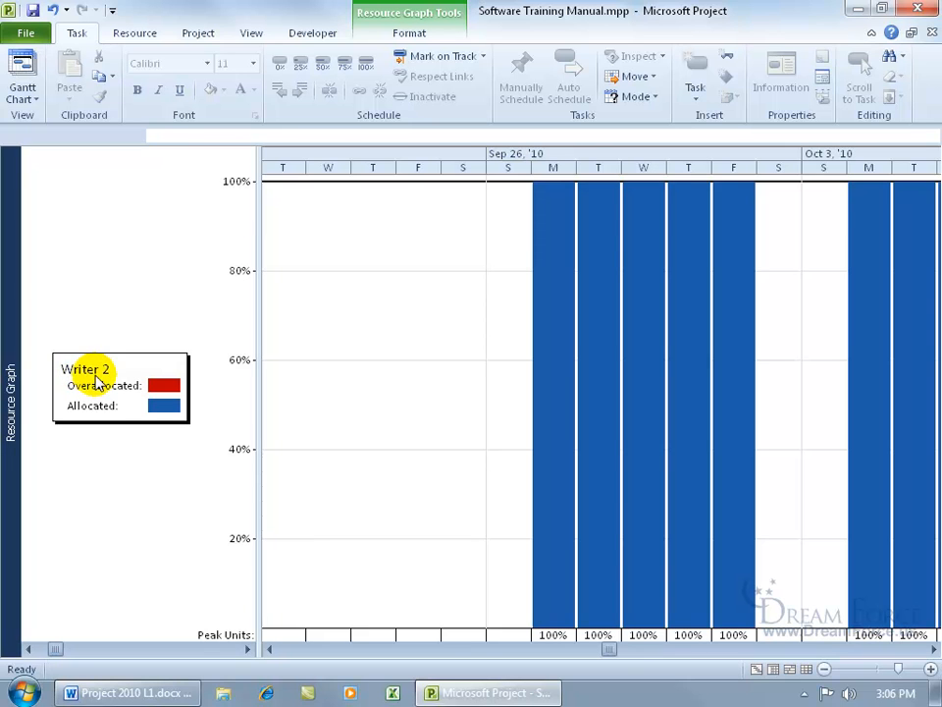
click(247, 648)
click(247, 649)
click(246, 648)
click(246, 649)
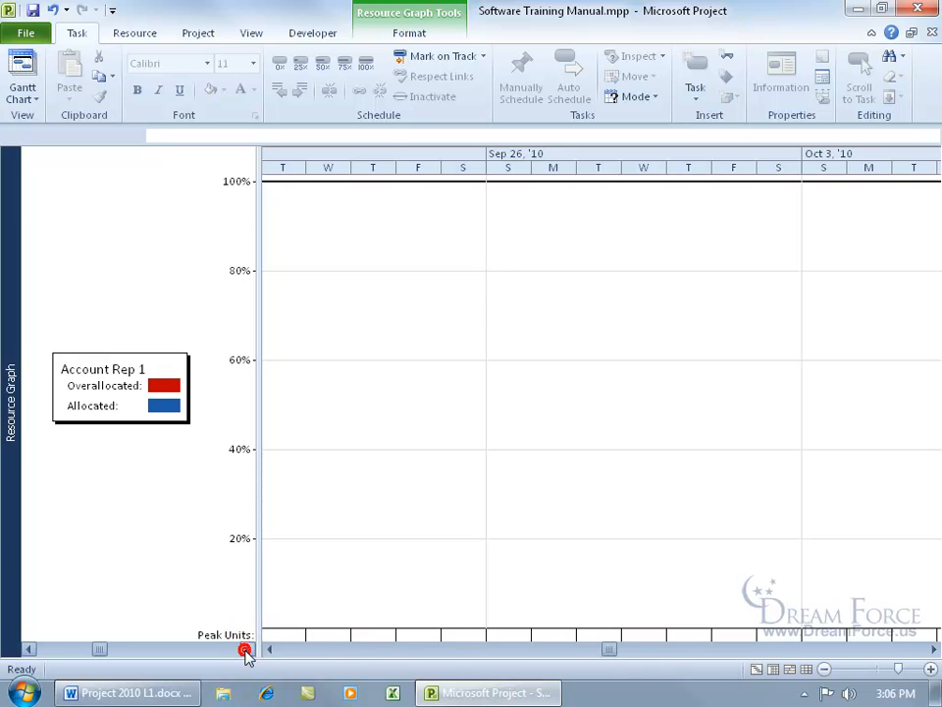
click(246, 649)
click(246, 649)
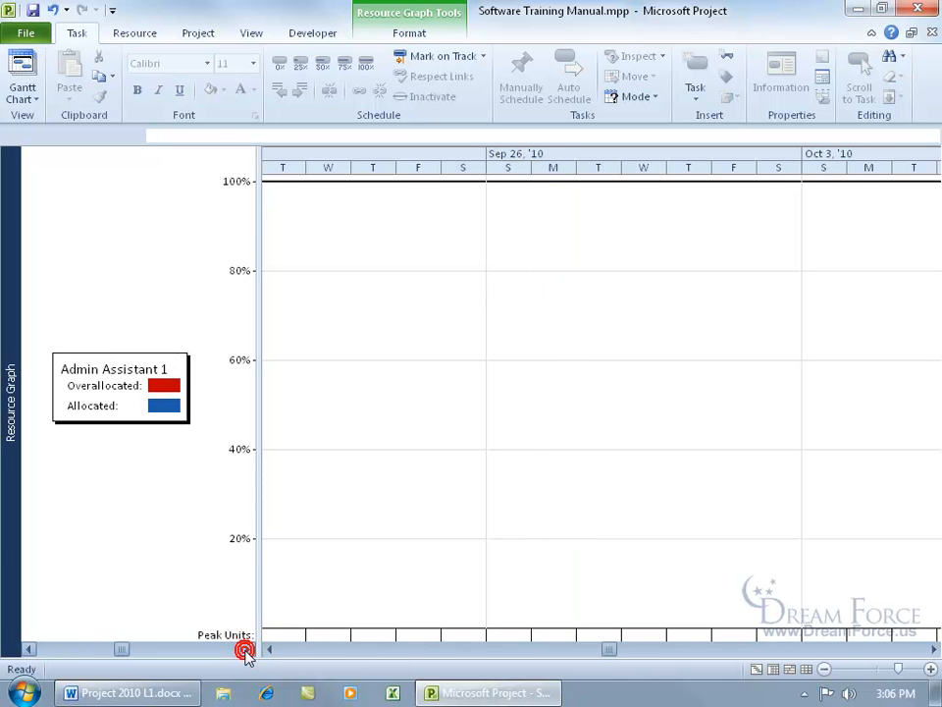
click(247, 649)
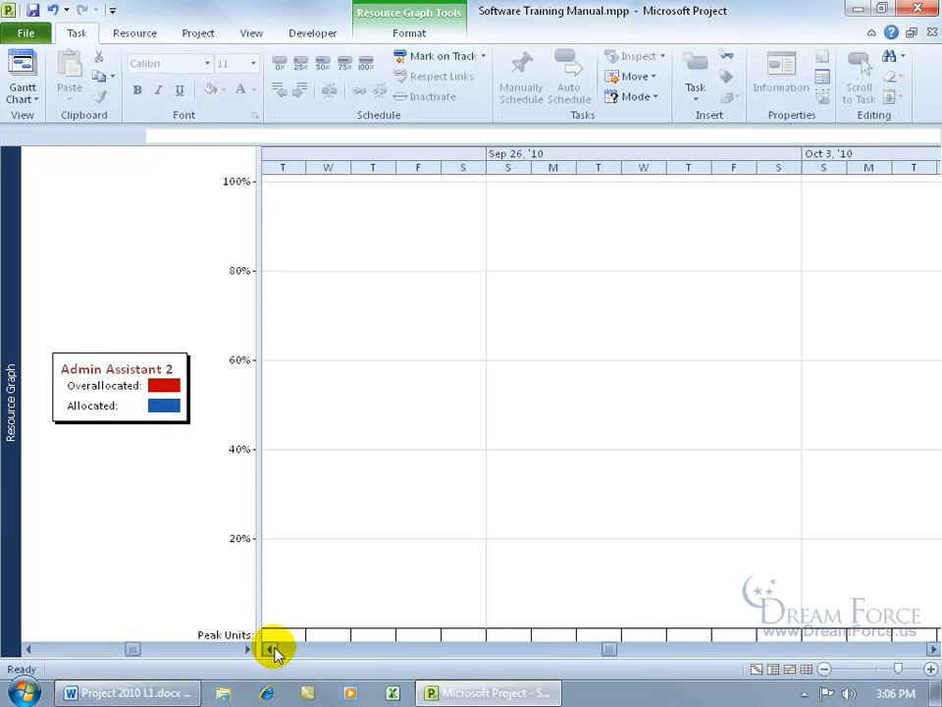
- Check the start and end of Admin Assistant 2's availability in the resource graph, from mid-October to the end of November 2010
click(933, 649)
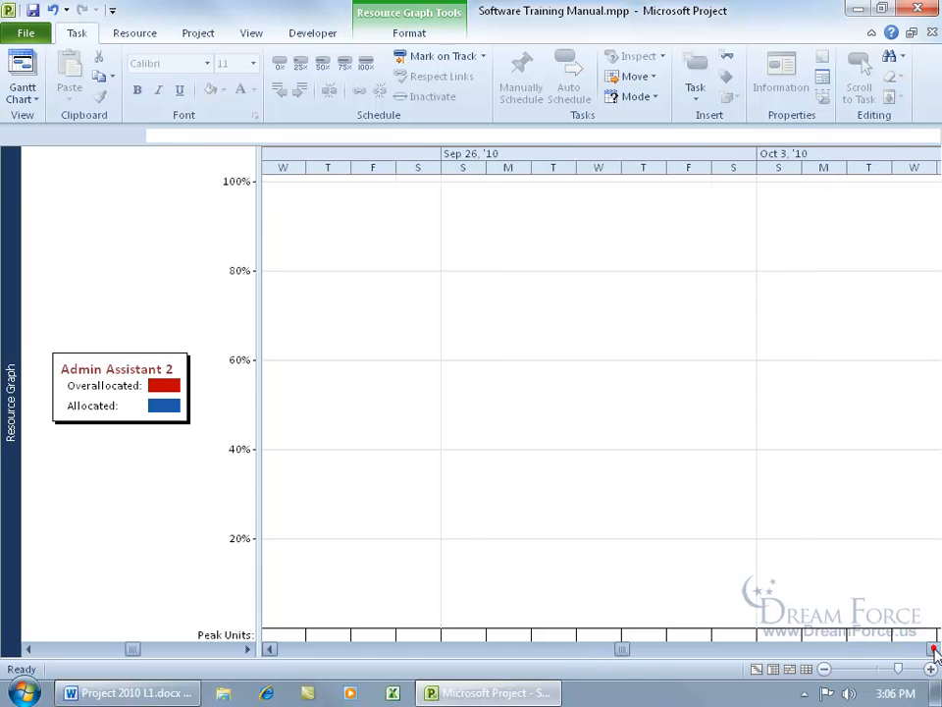
drag(934, 648, 933, 649)
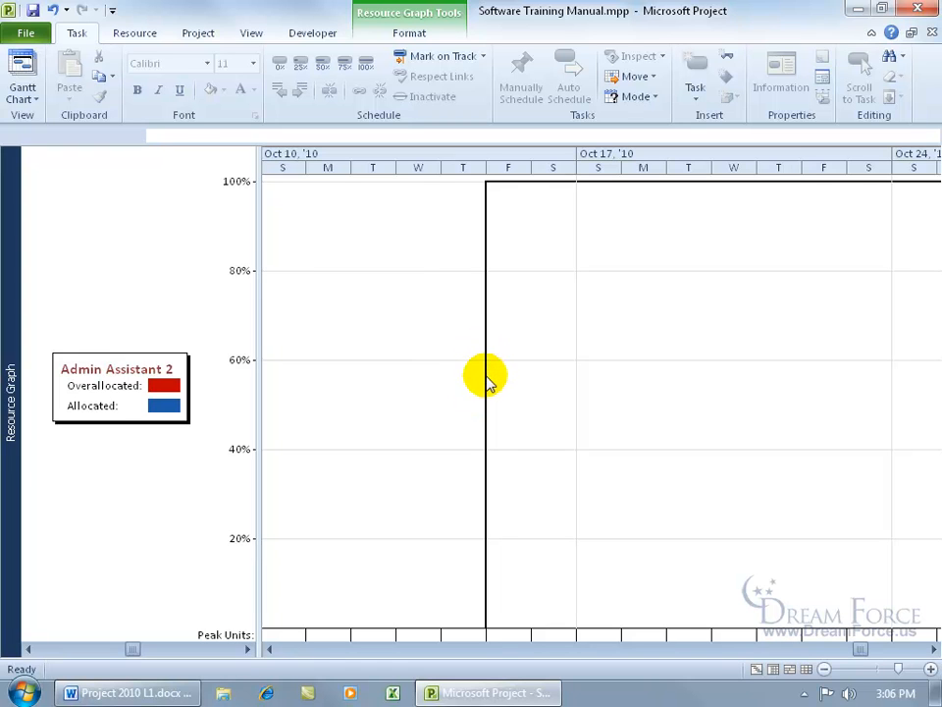
click(481, 173)
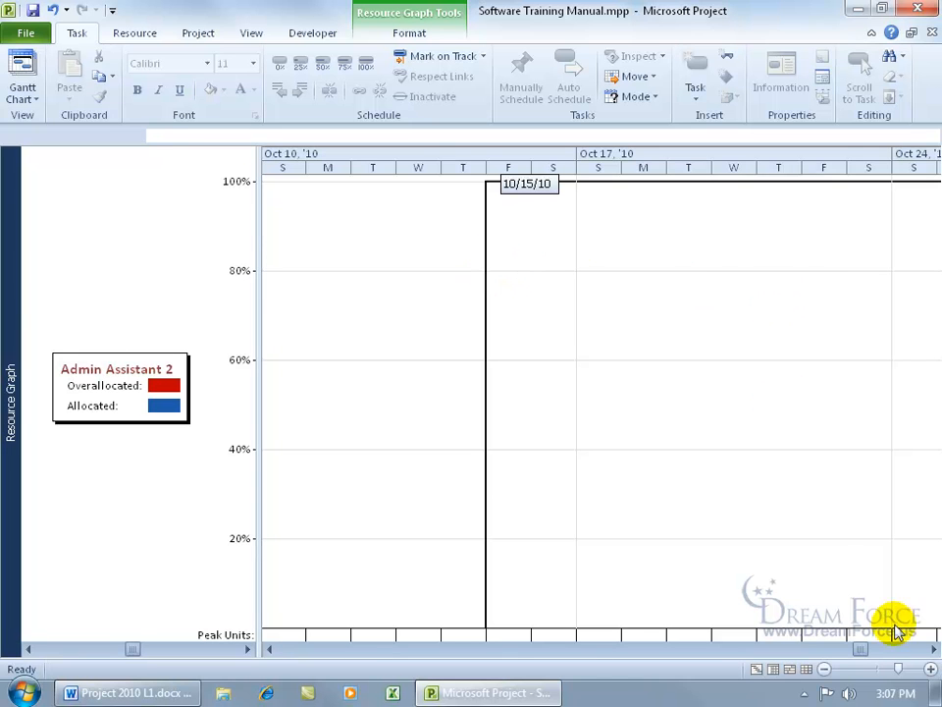
click(933, 649)
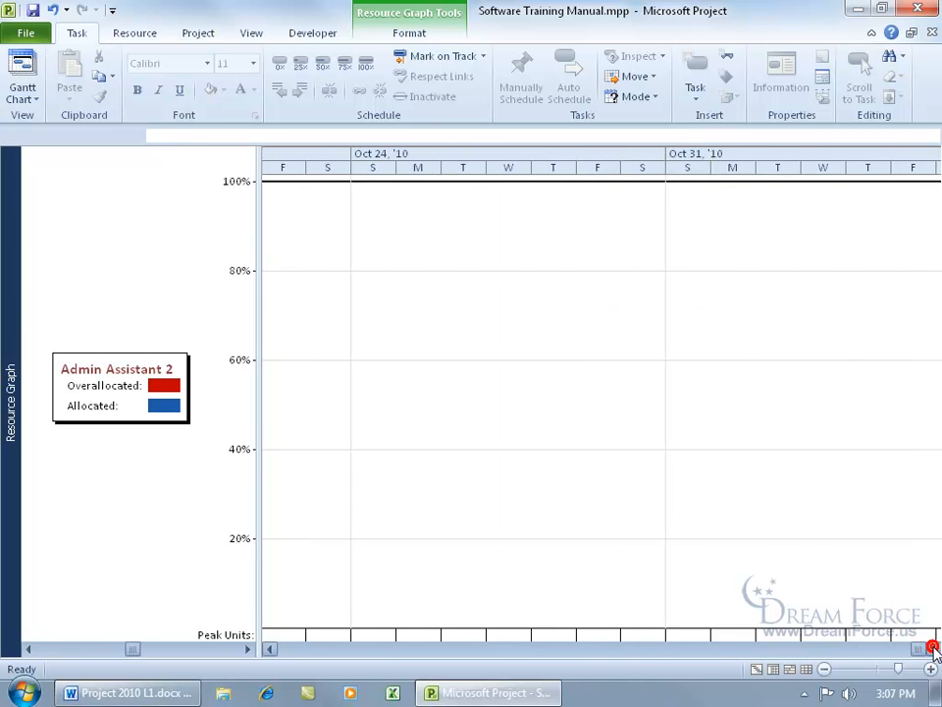
click(933, 649)
click(933, 648)
click(933, 649)
click(933, 649)
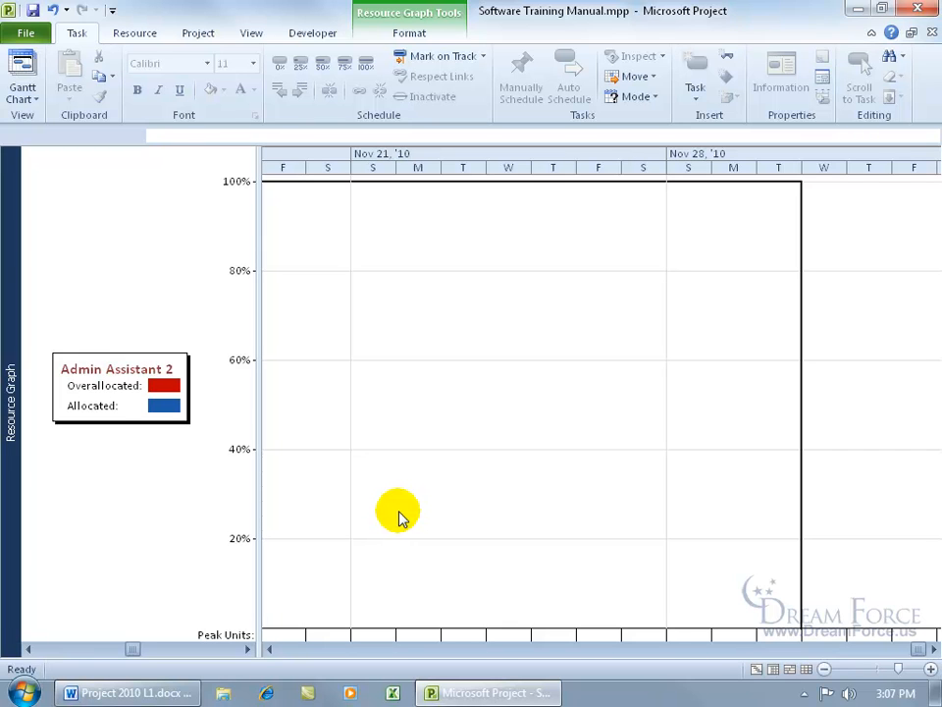
- Switch to the Team Planner view and review the details of Writer 1's Examine Software and Search Internal Documentation tasks
right_click(12, 422)
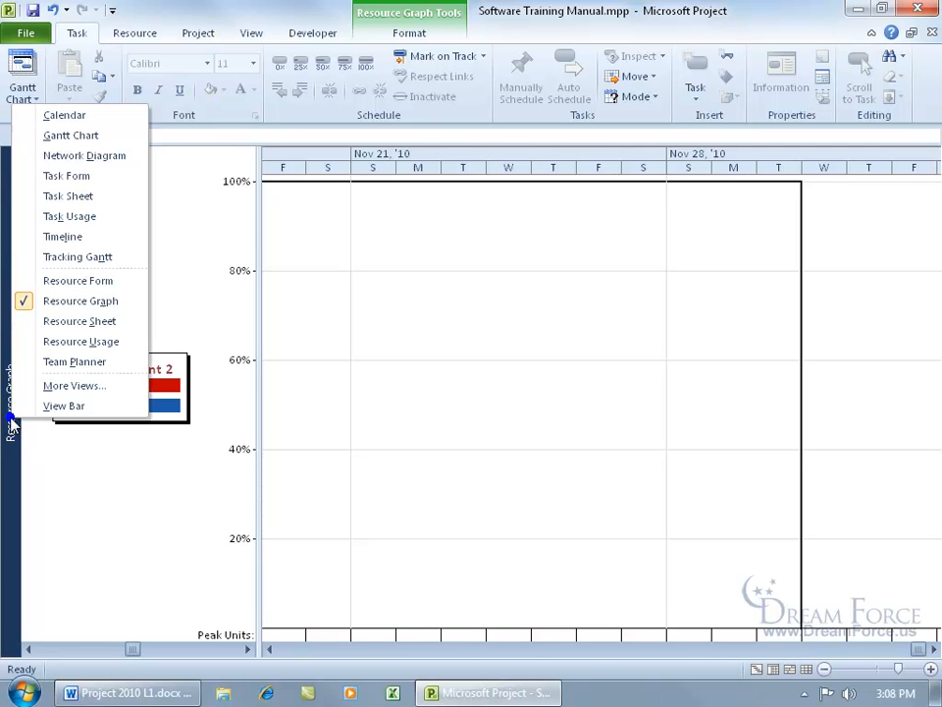
click(59, 363)
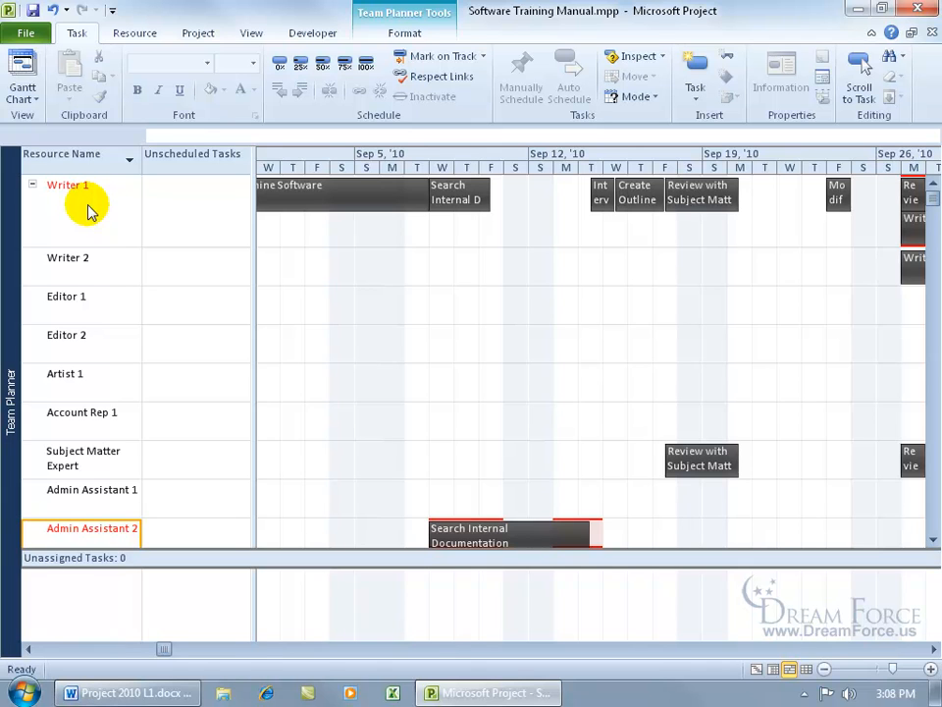
mouse_move(372, 200)
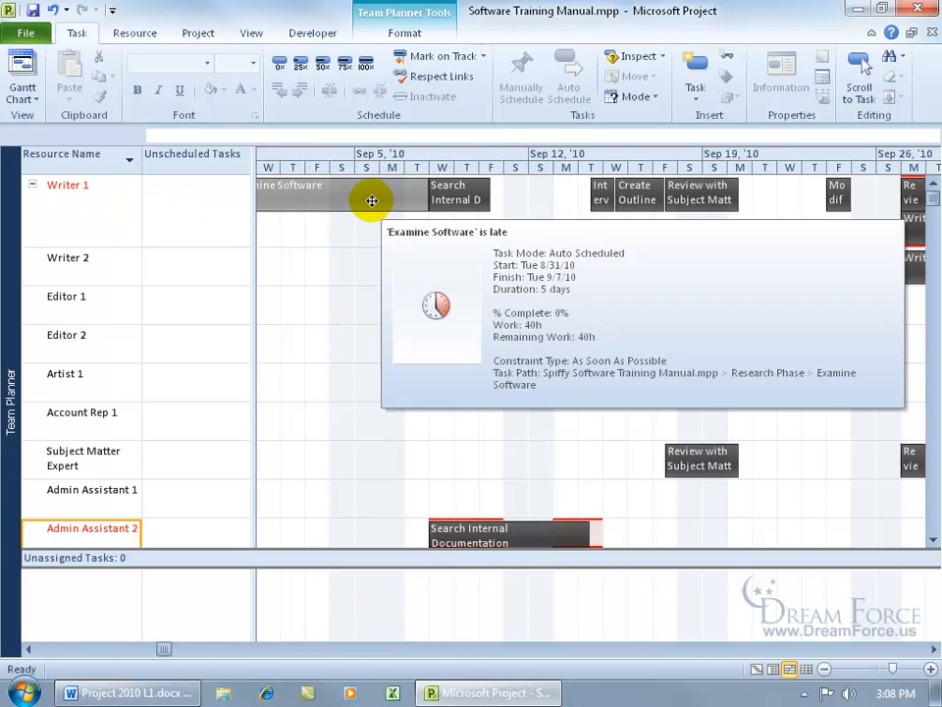
mouse_move(454, 203)
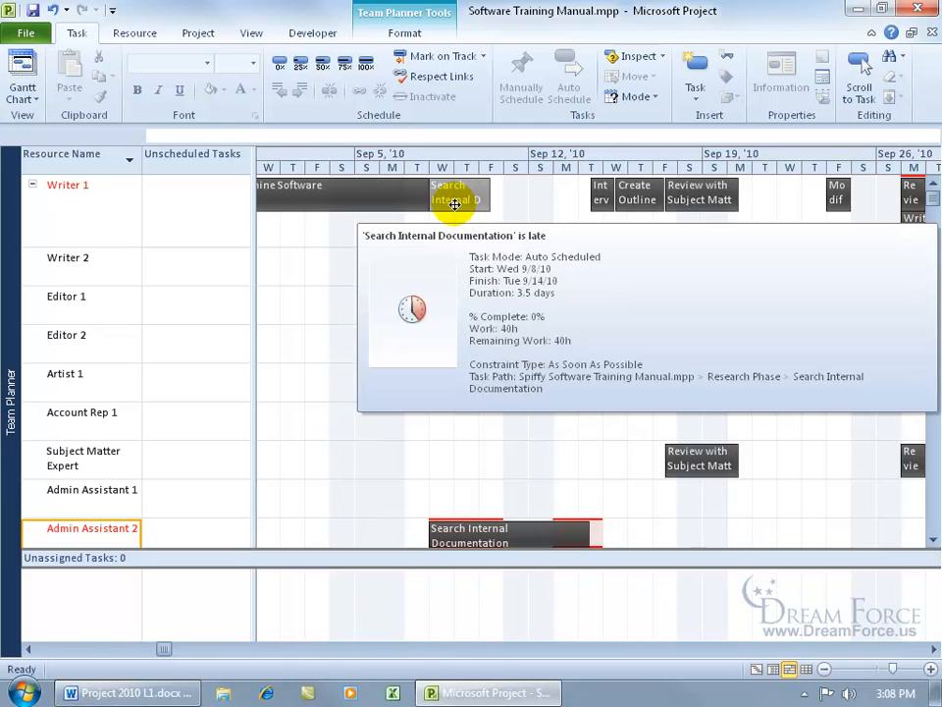
mouse_move(598, 194)
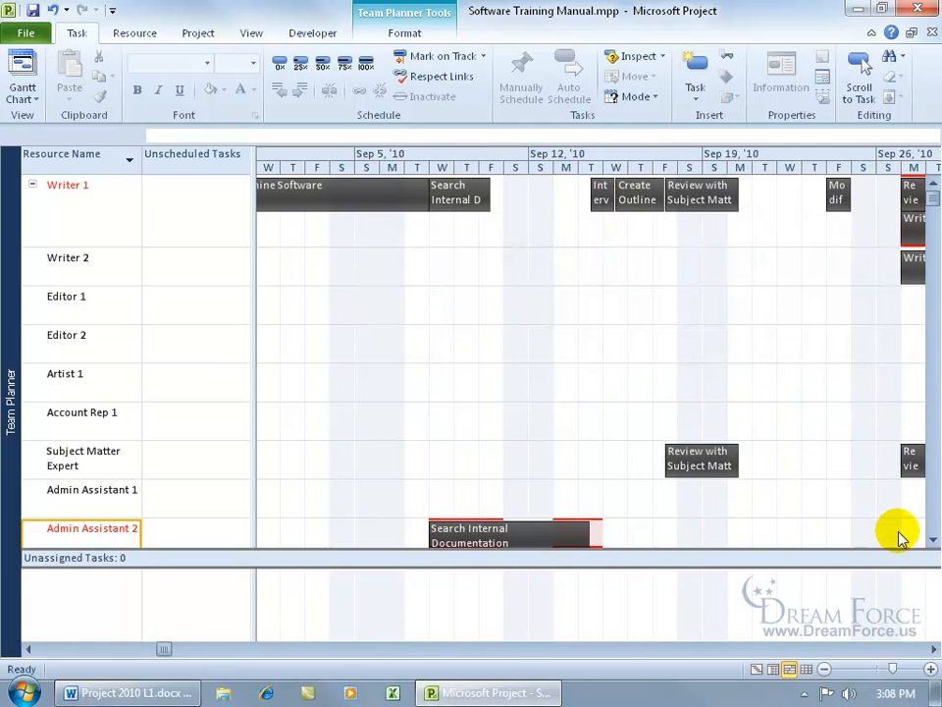
- Examine Writer 1's overlapping task assignments in the Team Planner from September 26 through the week of October 10, 2010
click(933, 649)
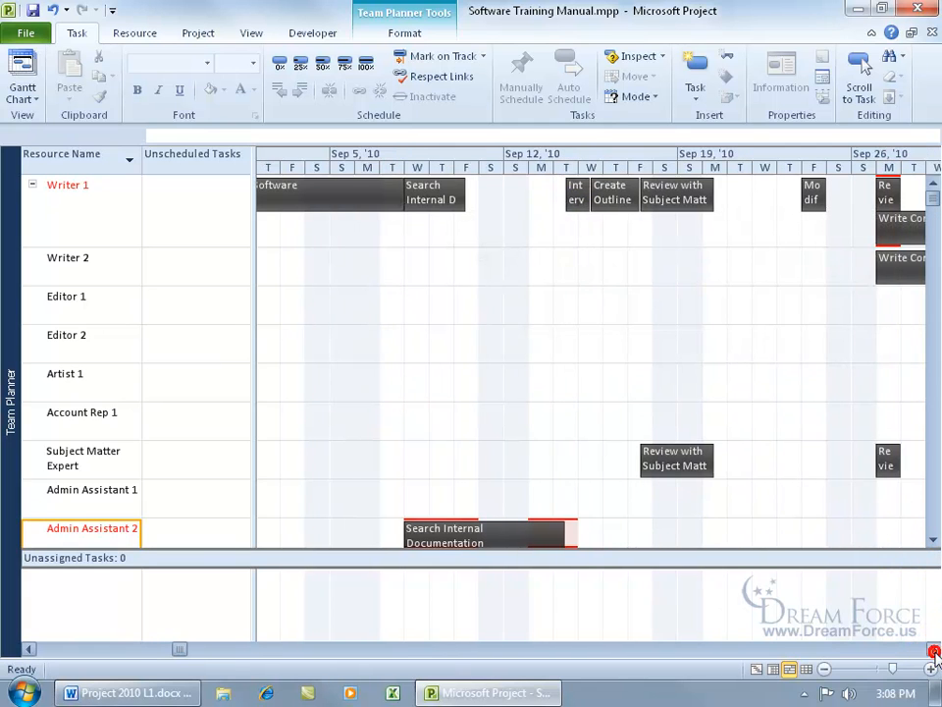
click(933, 649)
click(933, 650)
click(933, 650)
click(934, 650)
click(933, 650)
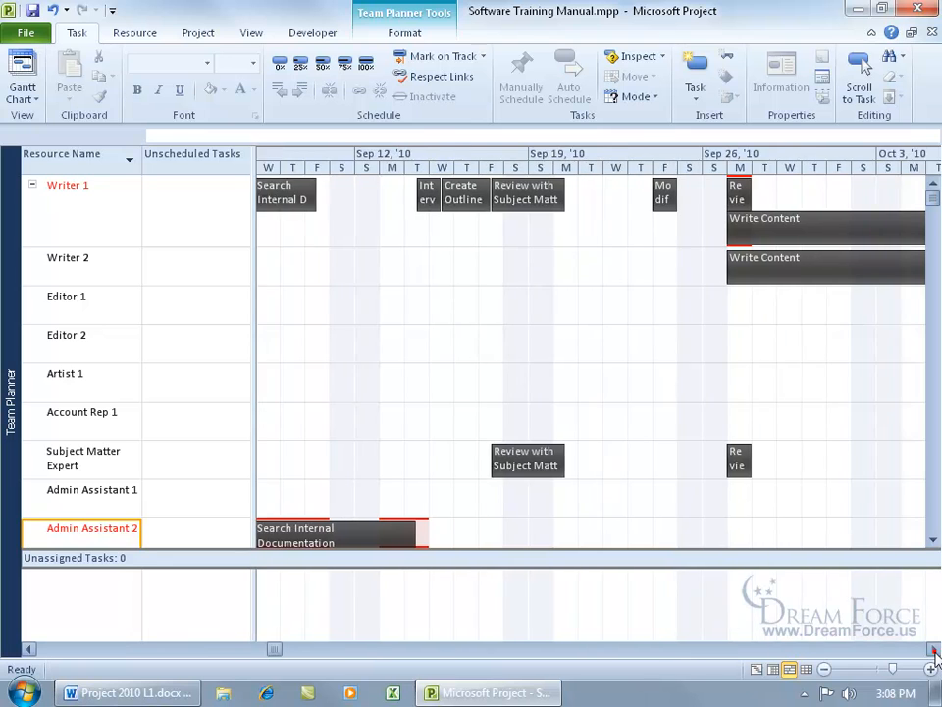
click(933, 649)
click(934, 650)
click(934, 650)
click(933, 649)
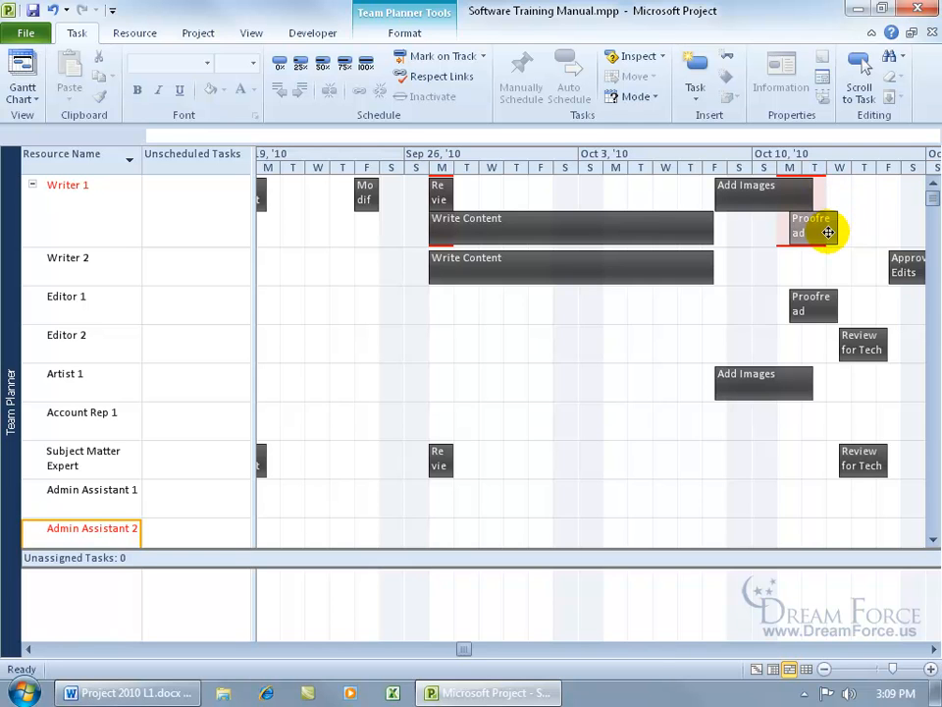
- Check the Proofread task's dates and predecessor lag in its task information, close it, and compare with the Add Images task details
mouse_move(828, 233)
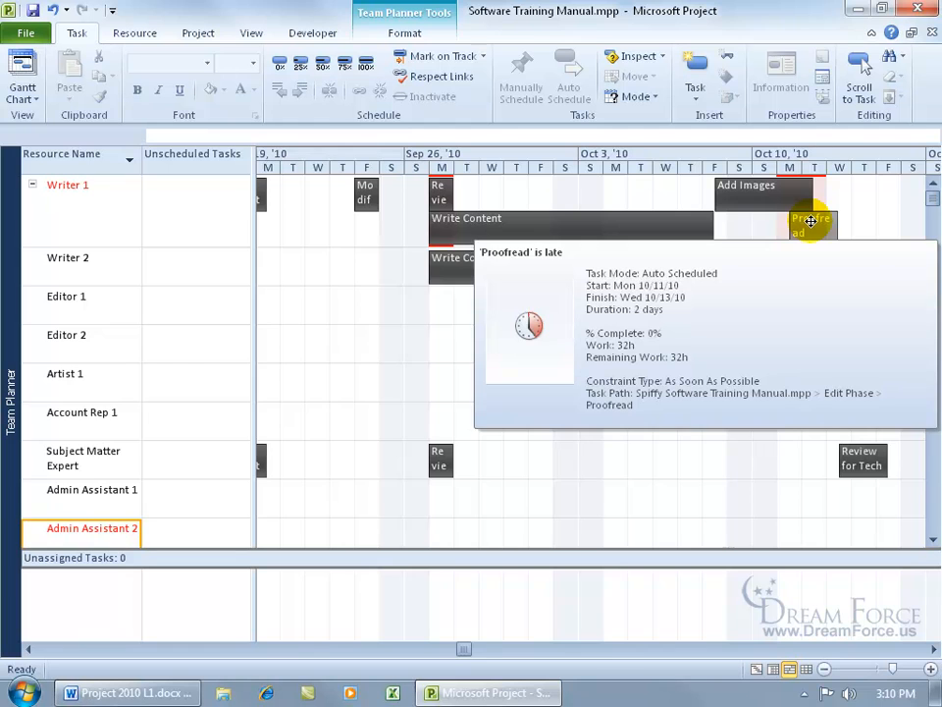
double_click(811, 221)
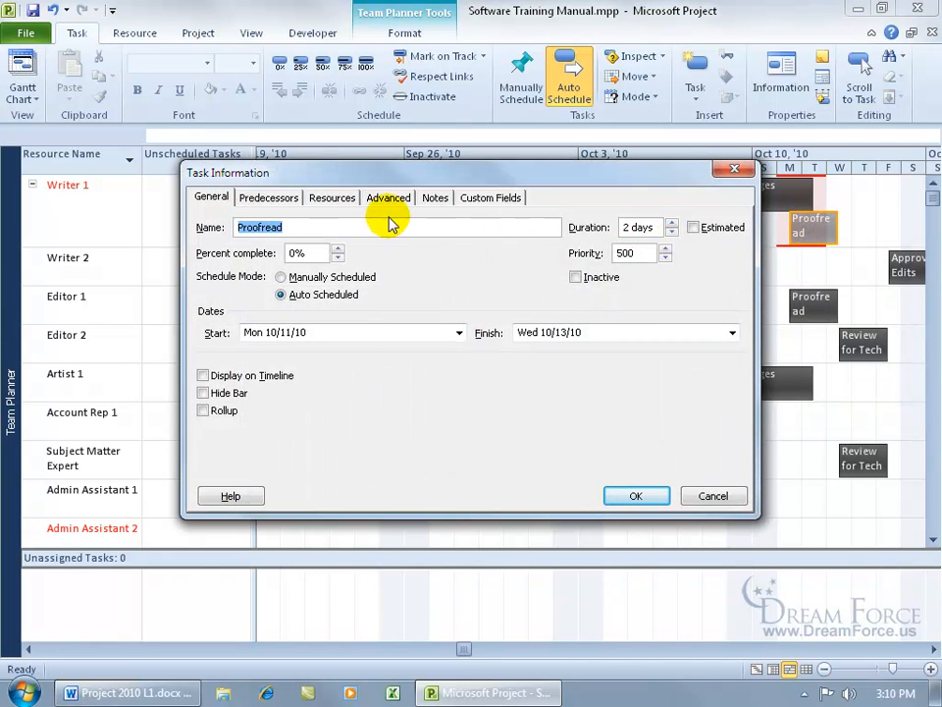
click(283, 198)
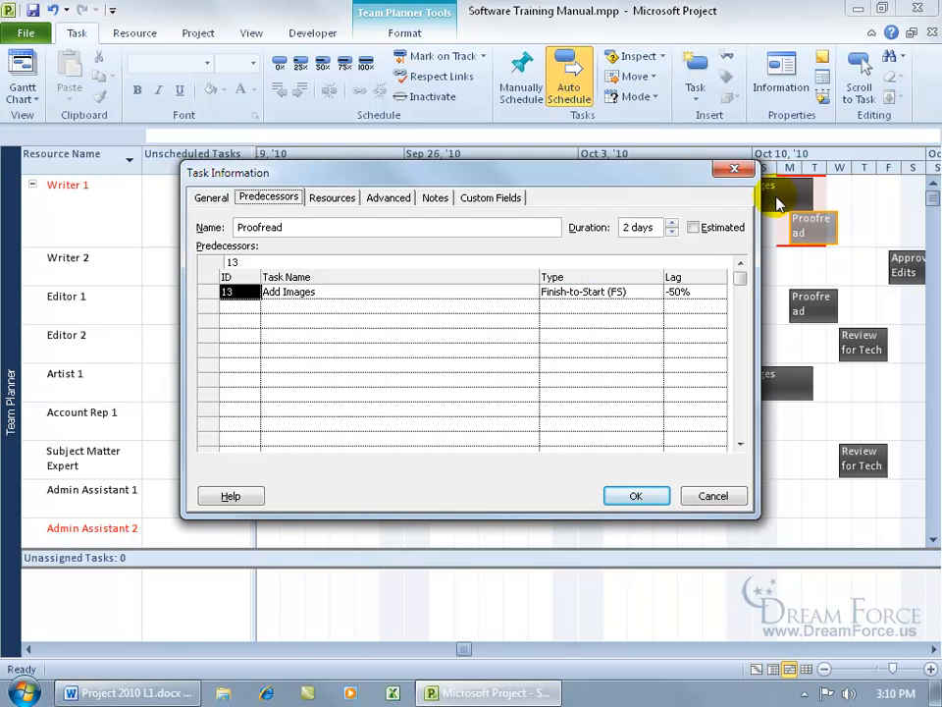
drag(682, 177, 603, 208)
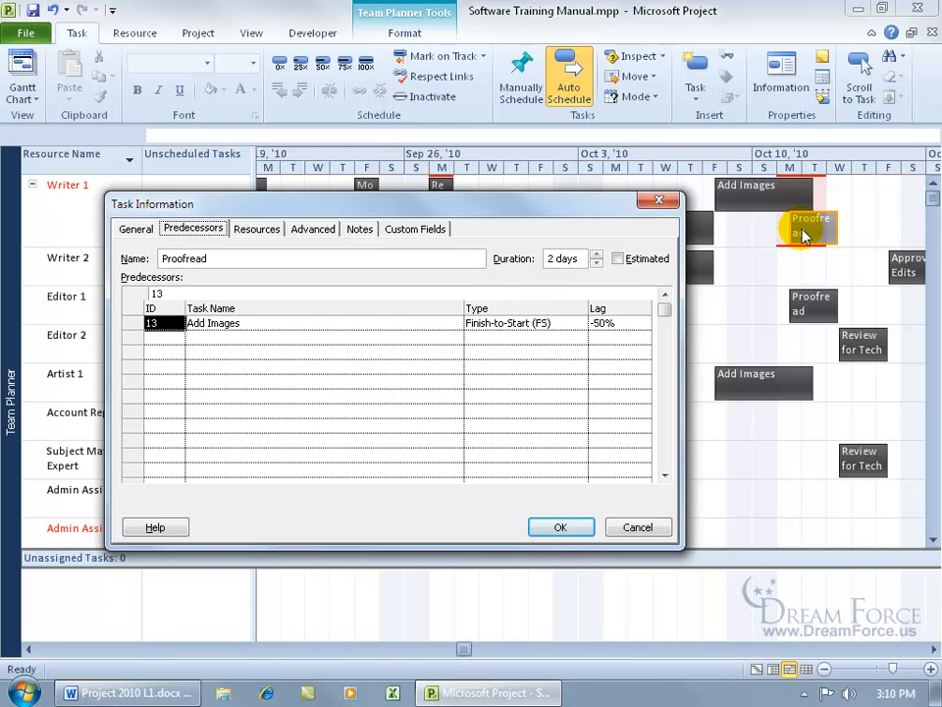
click(659, 201)
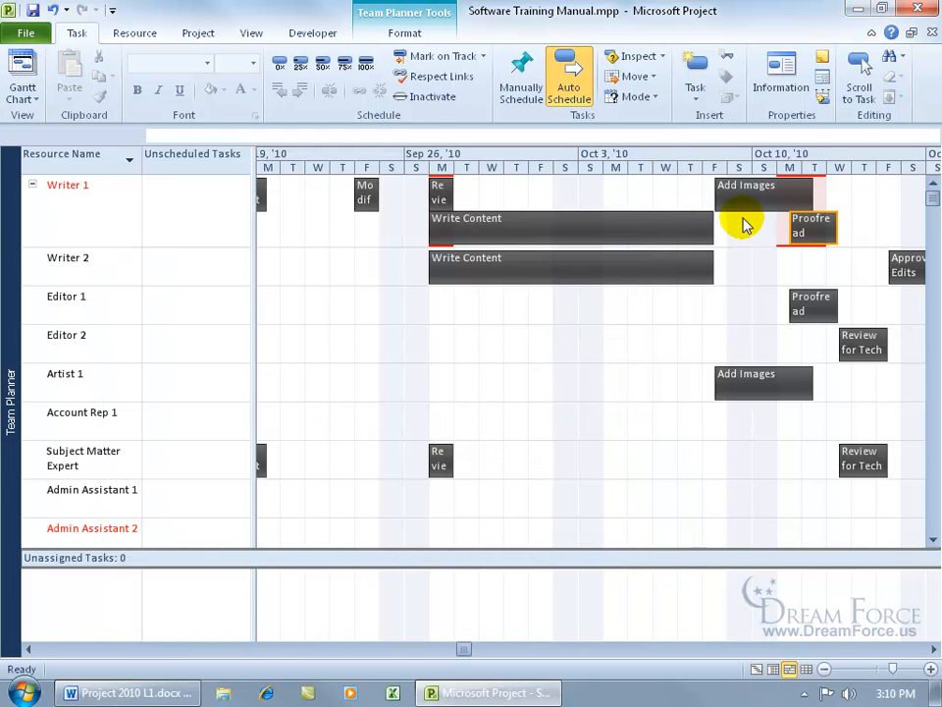
mouse_move(797, 193)
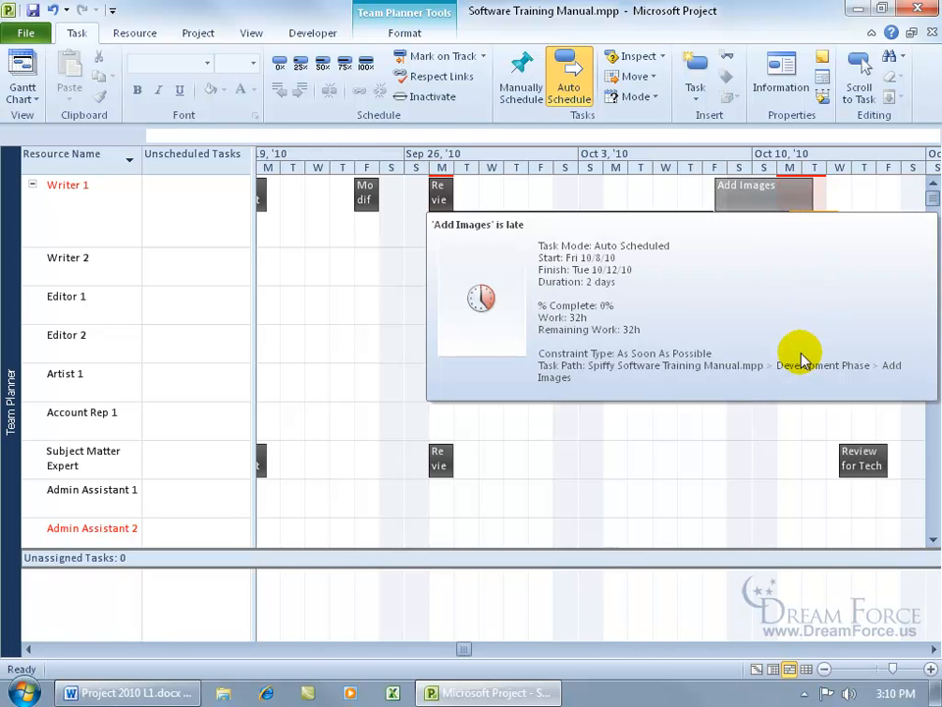
- Recheck the start and finish dates of Writer 1's Add Images task in the Team Planner
click(799, 412)
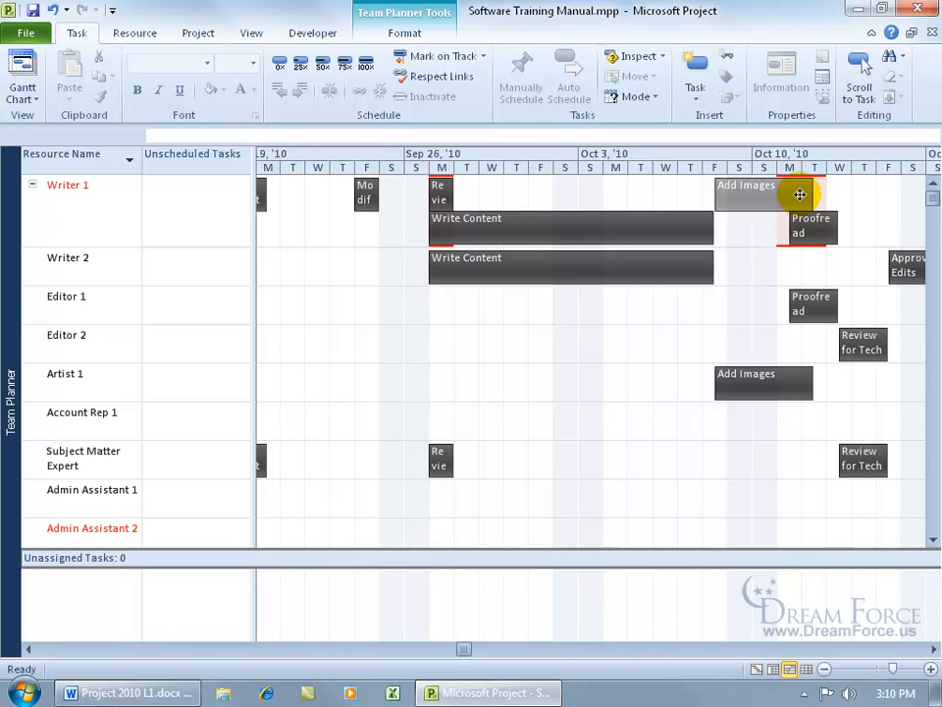
mouse_move(808, 189)
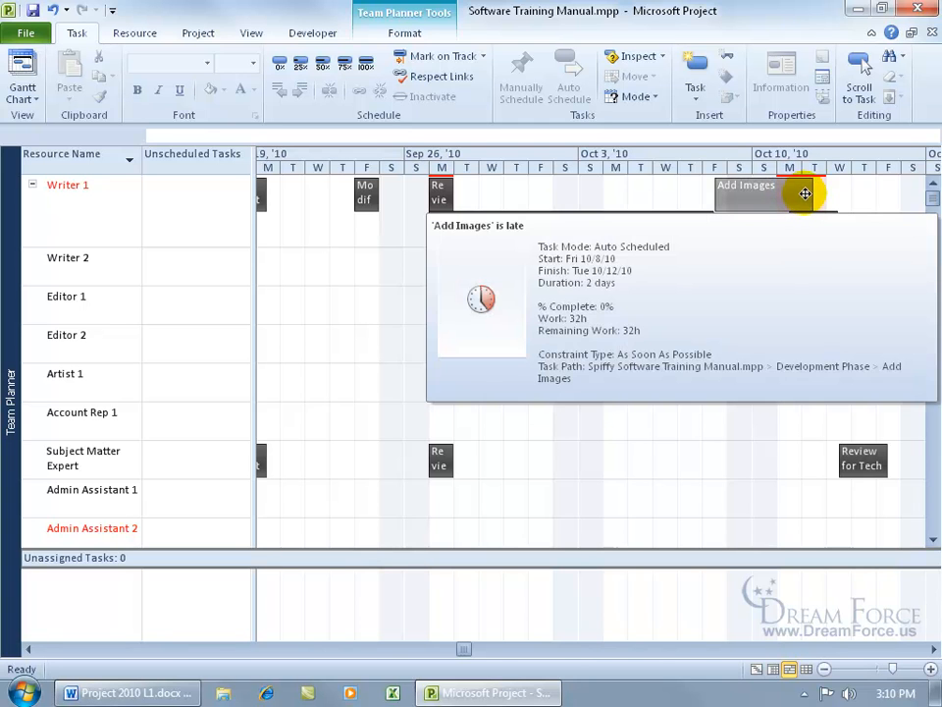
click(786, 411)
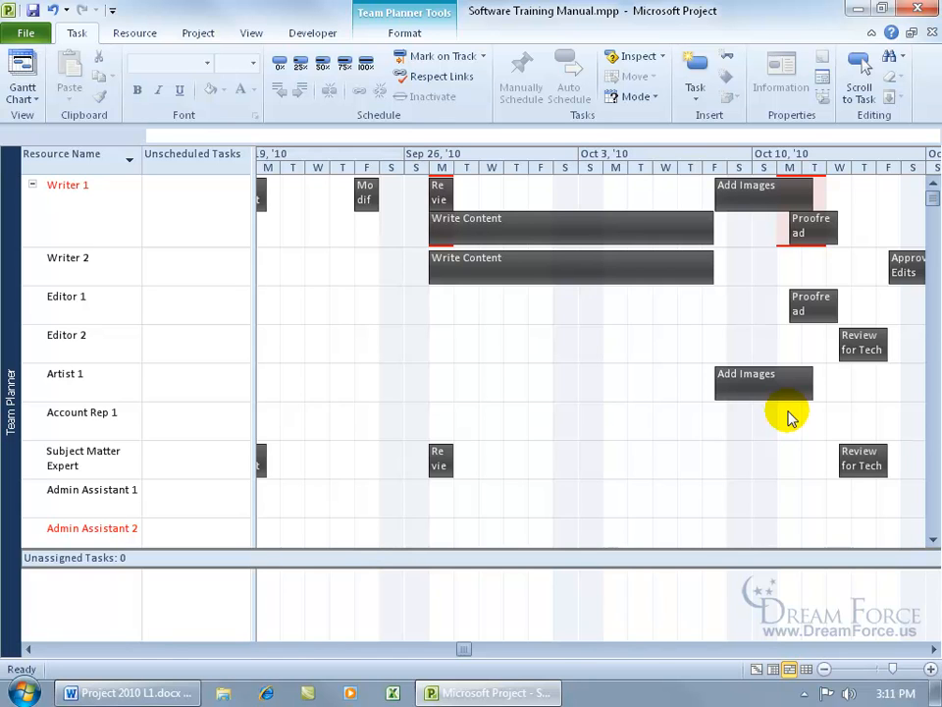
- Switch to the Resource Usage view, search for the next overallocation repeatedly, and dismiss the notice
right_click(12, 352)
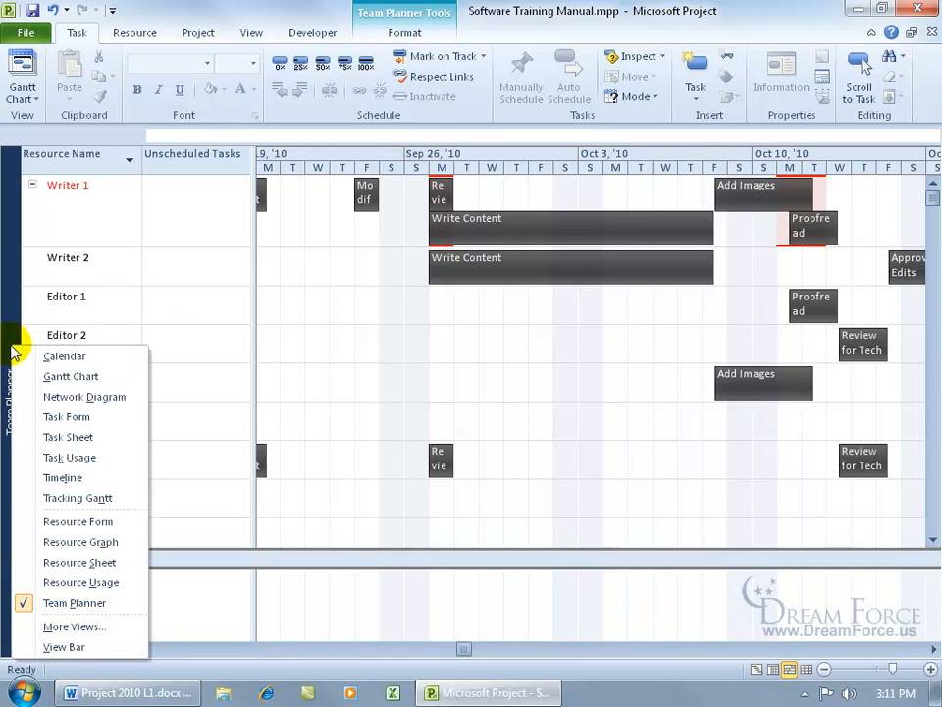
click(39, 583)
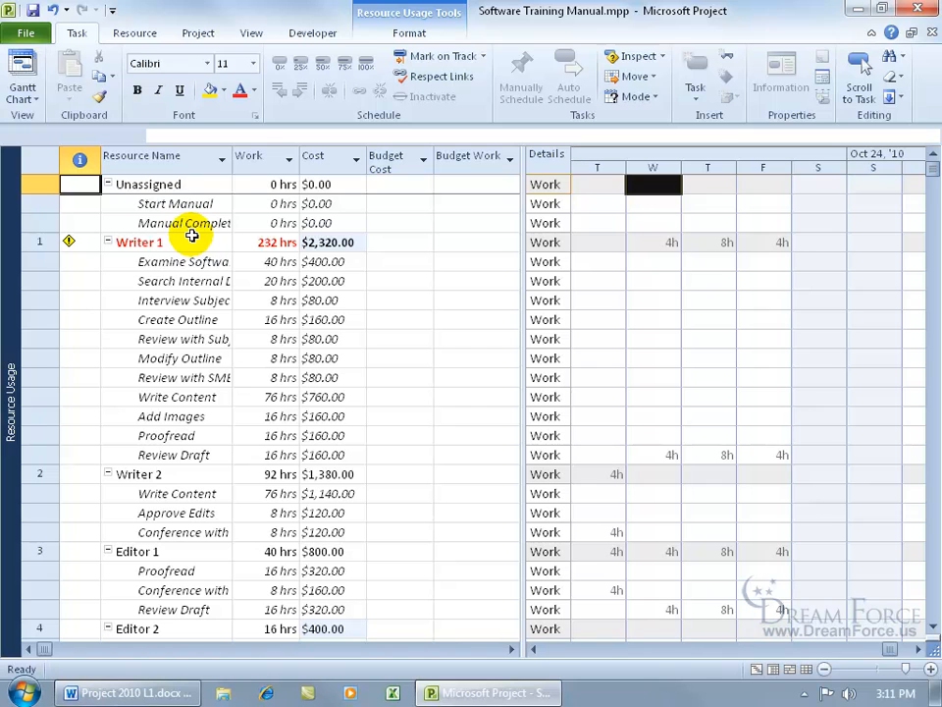
click(134, 32)
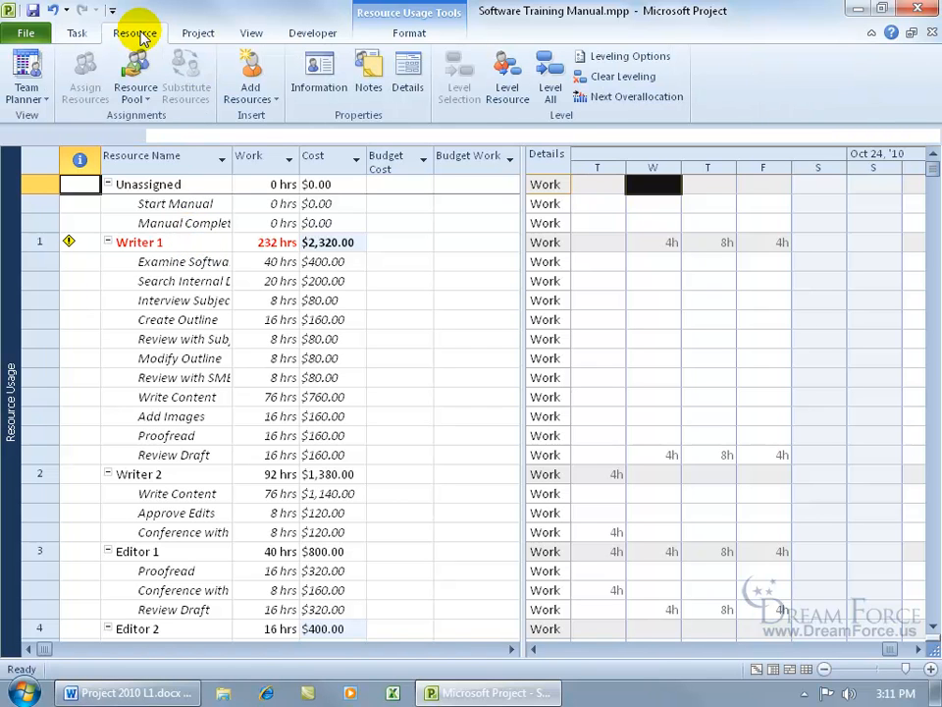
click(613, 97)
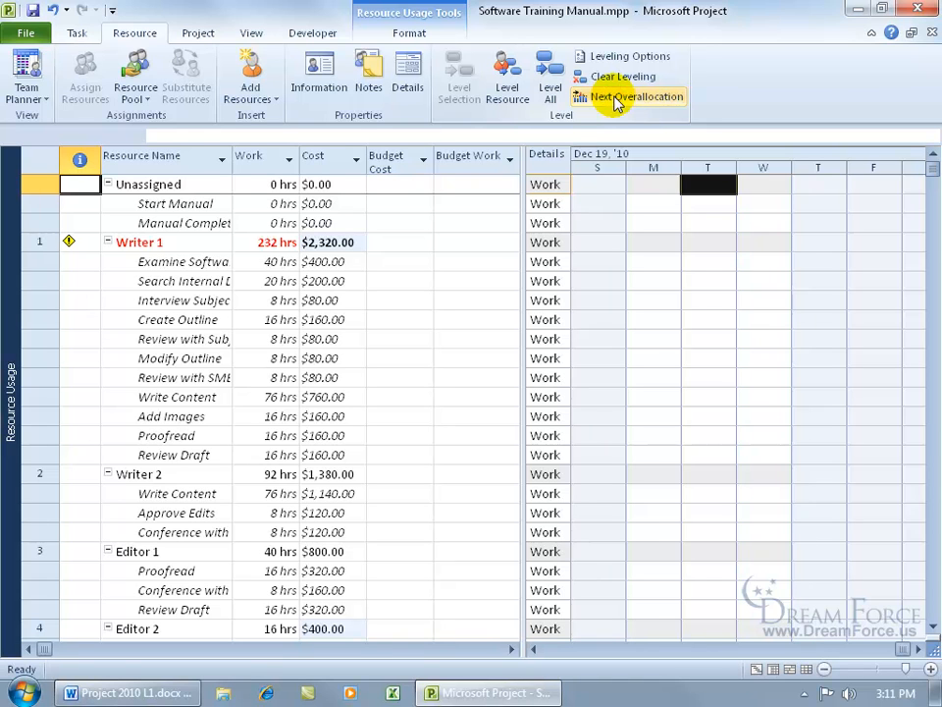
click(615, 99)
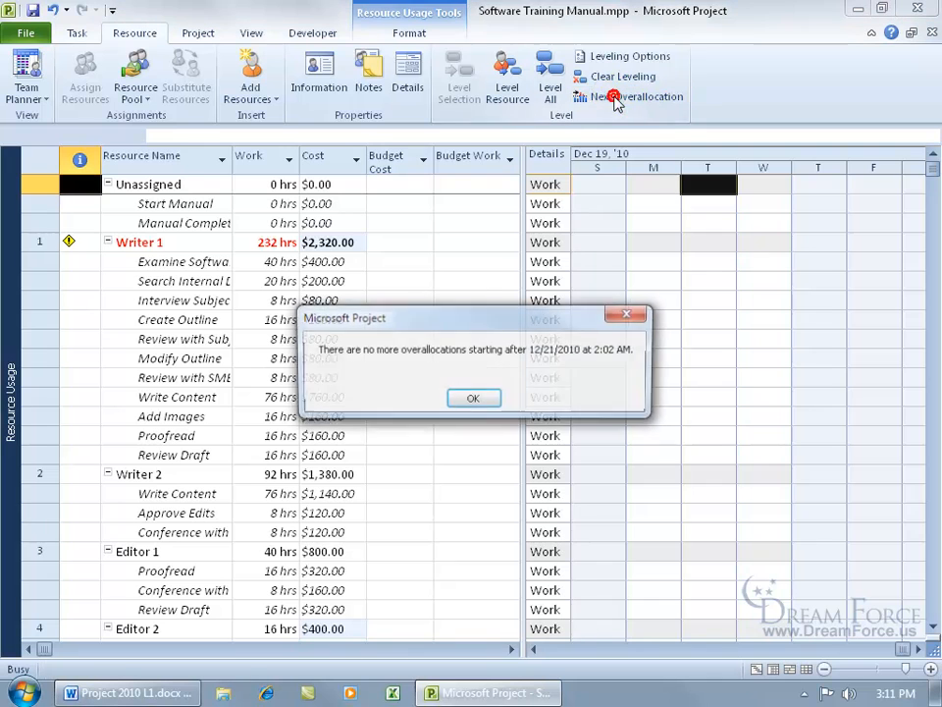
click(475, 400)
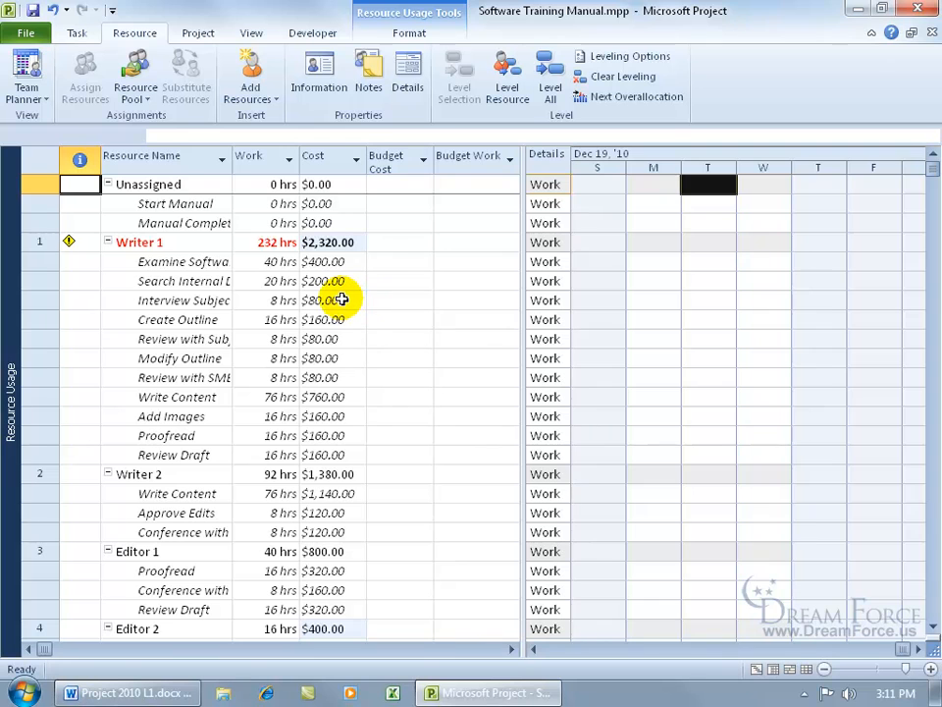
- Scroll the usage timeline to Writer 1's Examine Software, Search Internal Documentation and Interview Subject Matter Experts assignments to check their daily hours
click(196, 262)
click(173, 259)
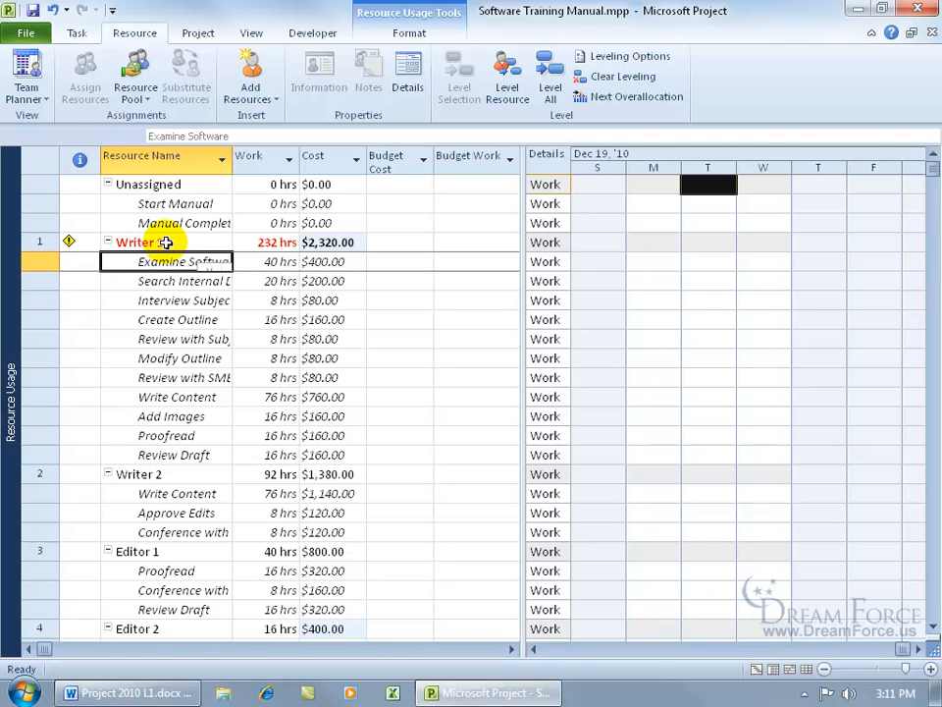
click(77, 33)
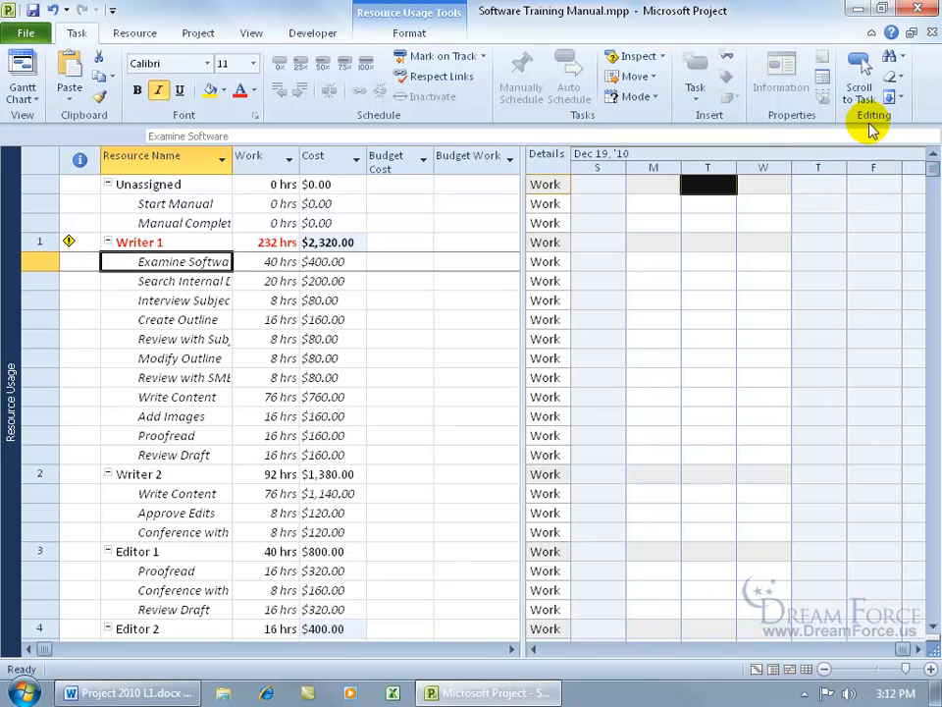
click(860, 86)
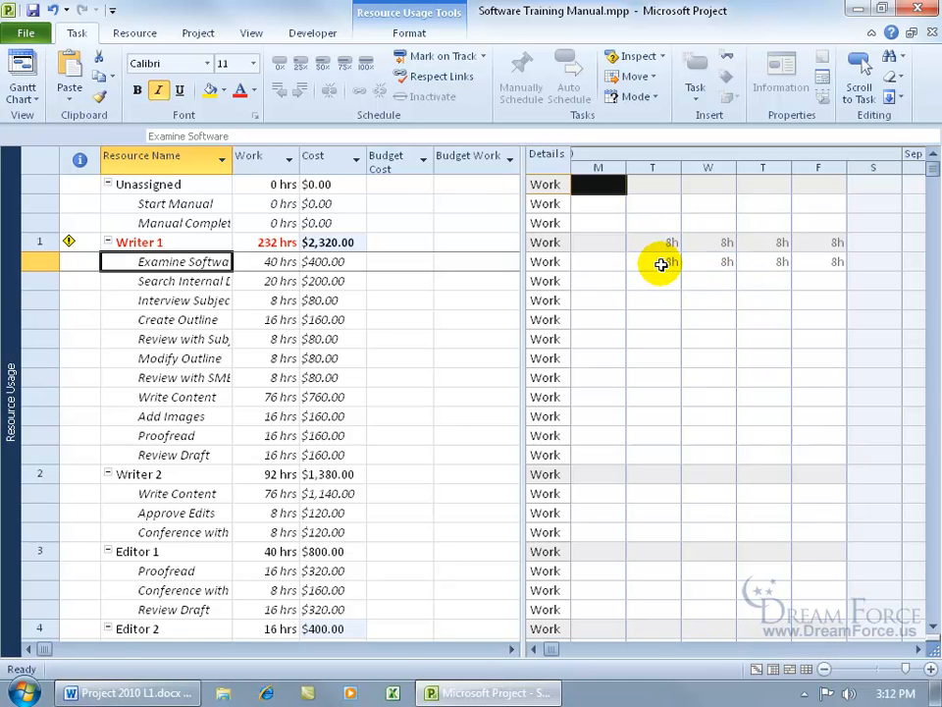
click(184, 279)
click(859, 83)
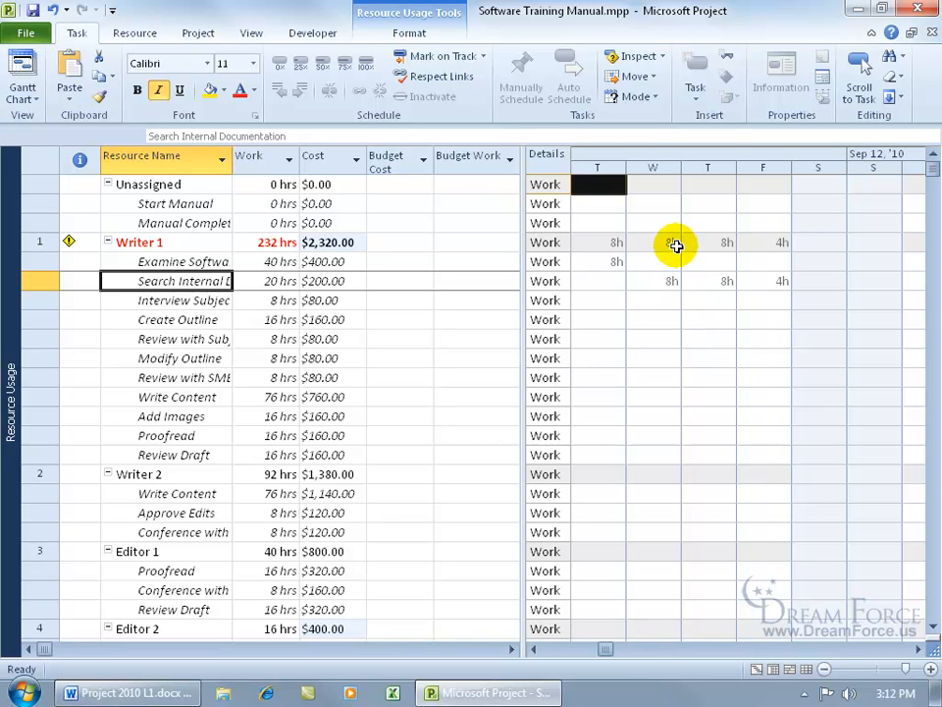
click(215, 299)
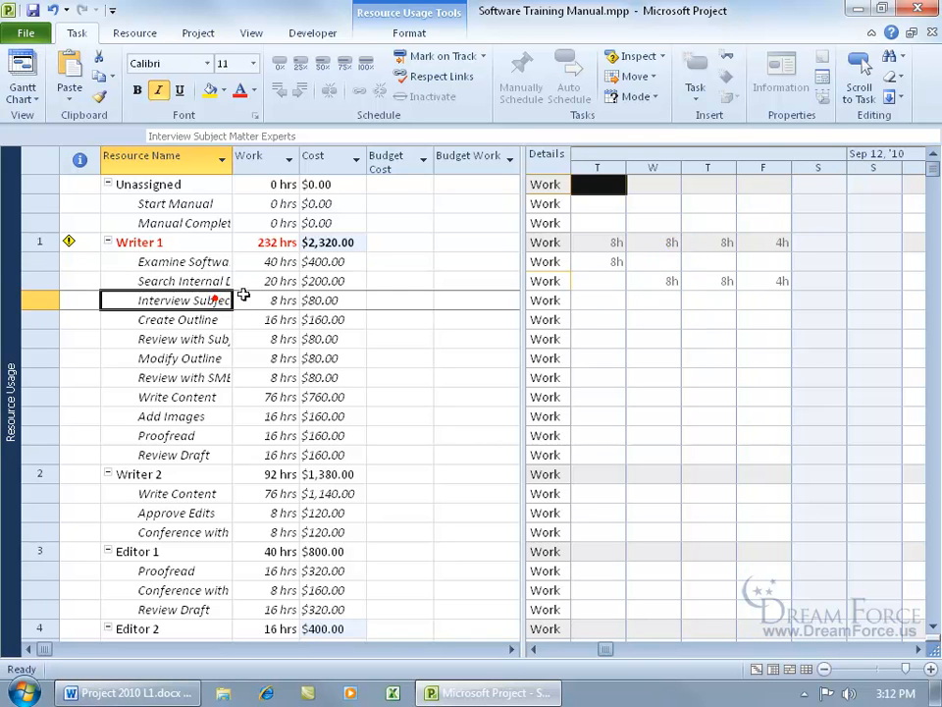
click(860, 67)
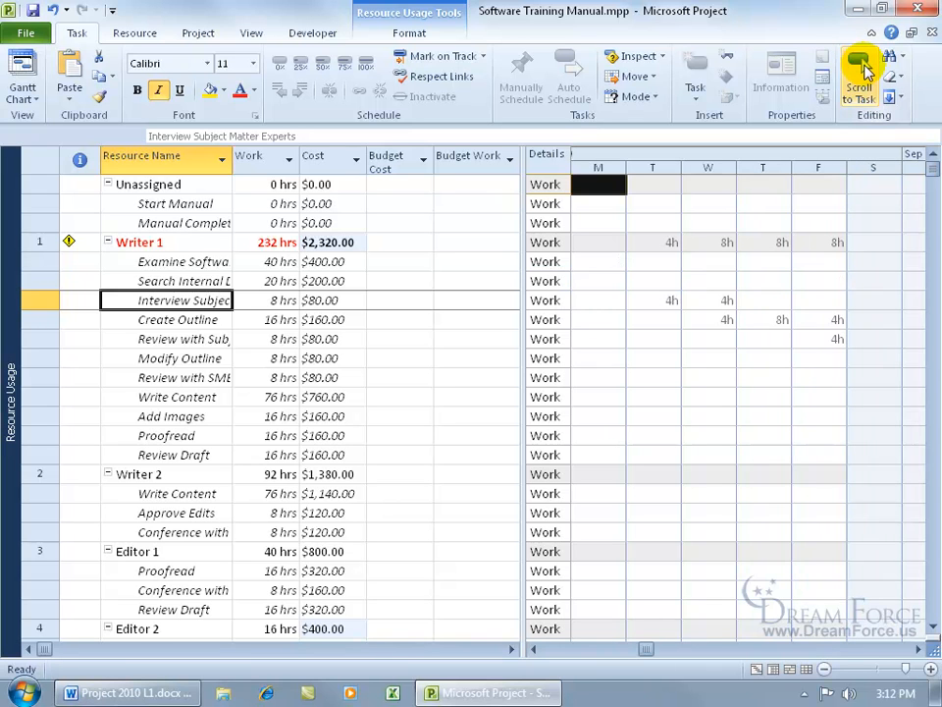
- Search for the next overallocation from the Interview Subject Matter Experts assignment and dismiss the notice
click(157, 35)
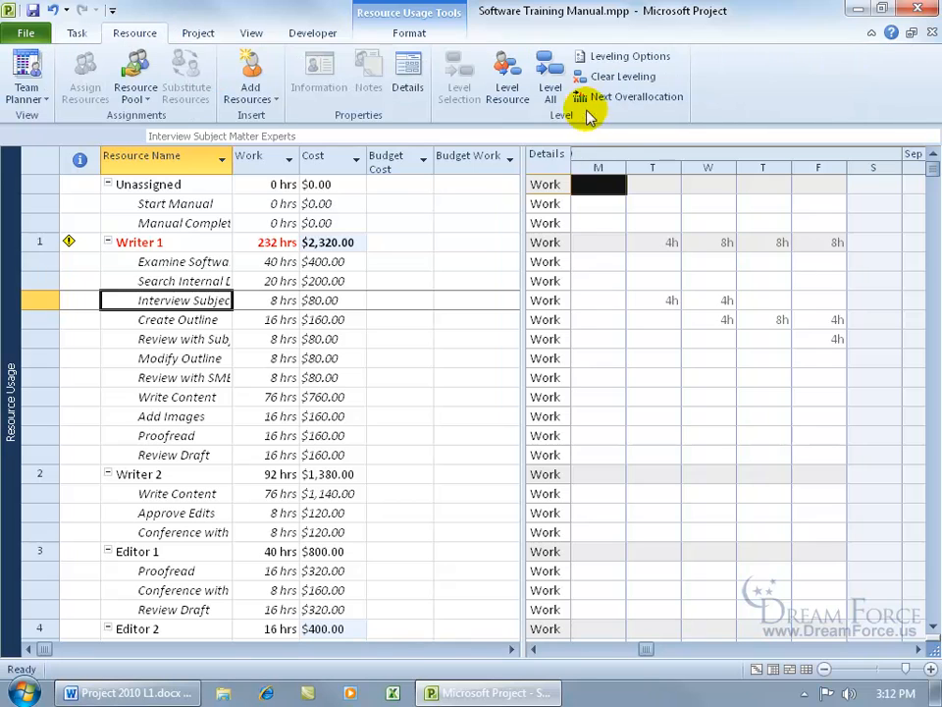
click(618, 98)
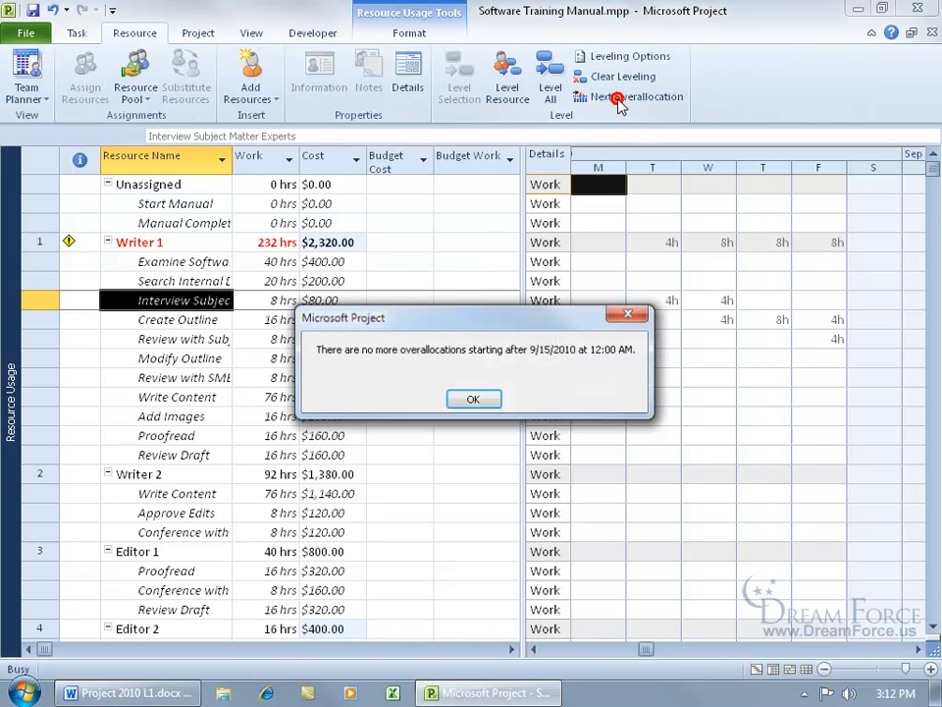
click(474, 398)
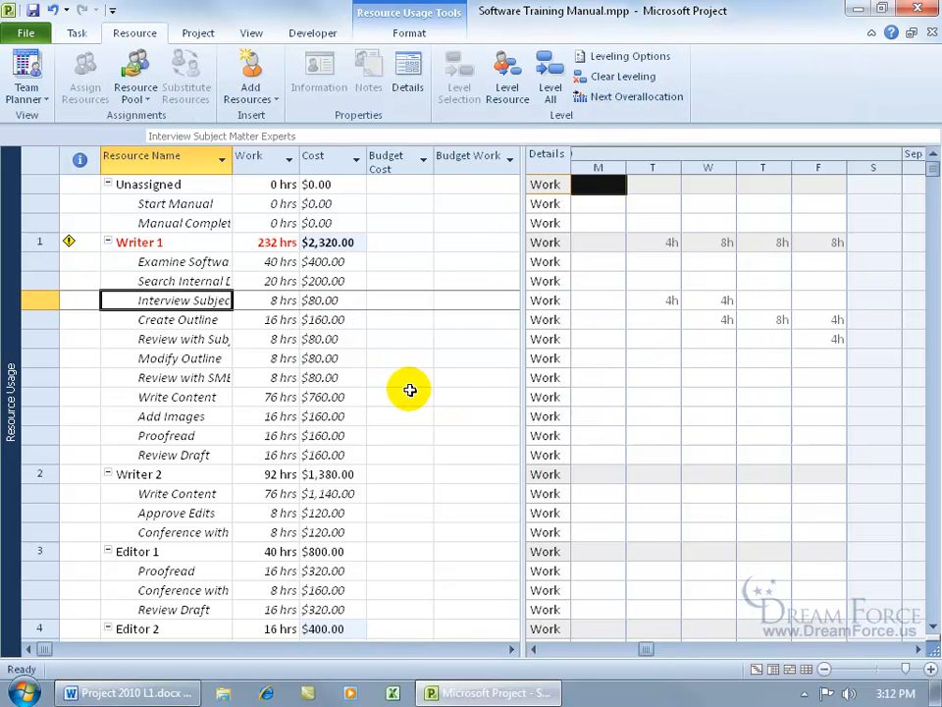
- Scroll the usage timeline to Writer 1's Create Outline, Review with Subject Matter Expert and Modify Outline assignments to check their daily hours
click(187, 320)
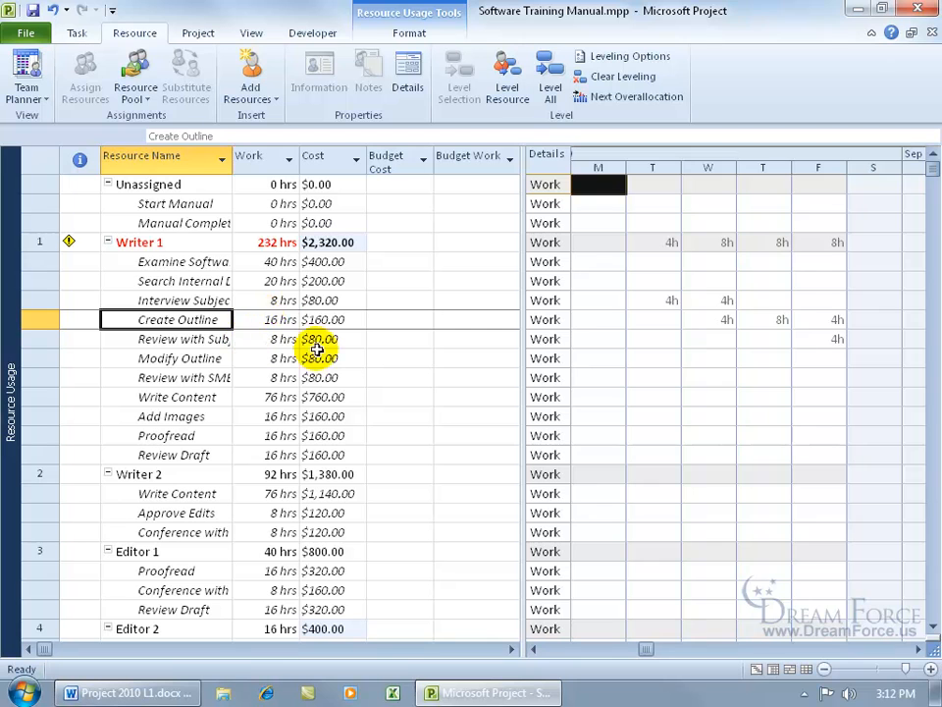
click(83, 32)
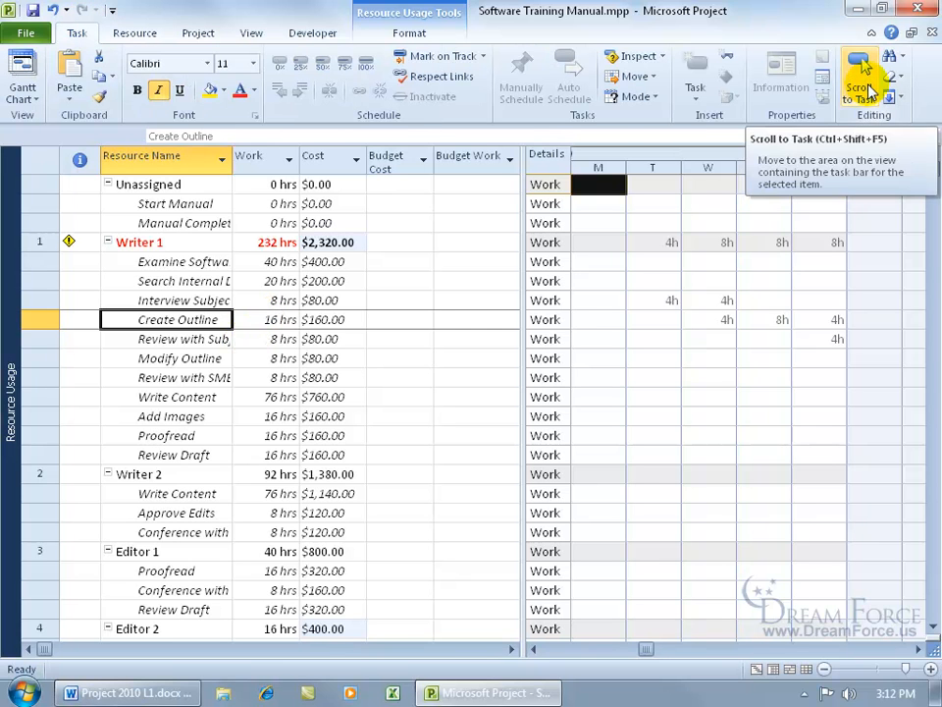
click(864, 94)
click(219, 337)
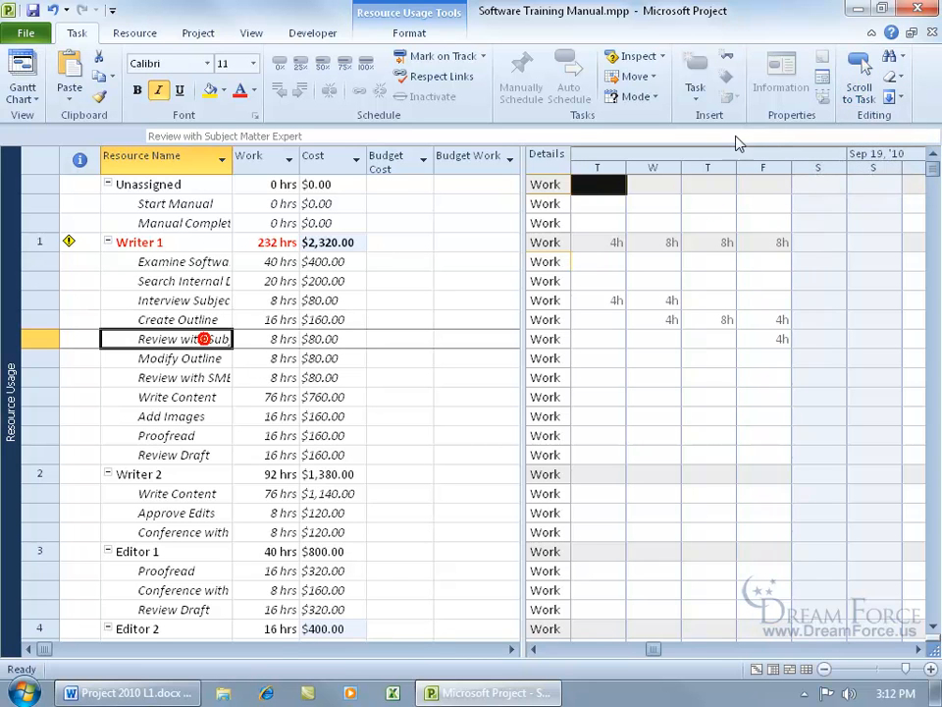
click(856, 92)
click(214, 357)
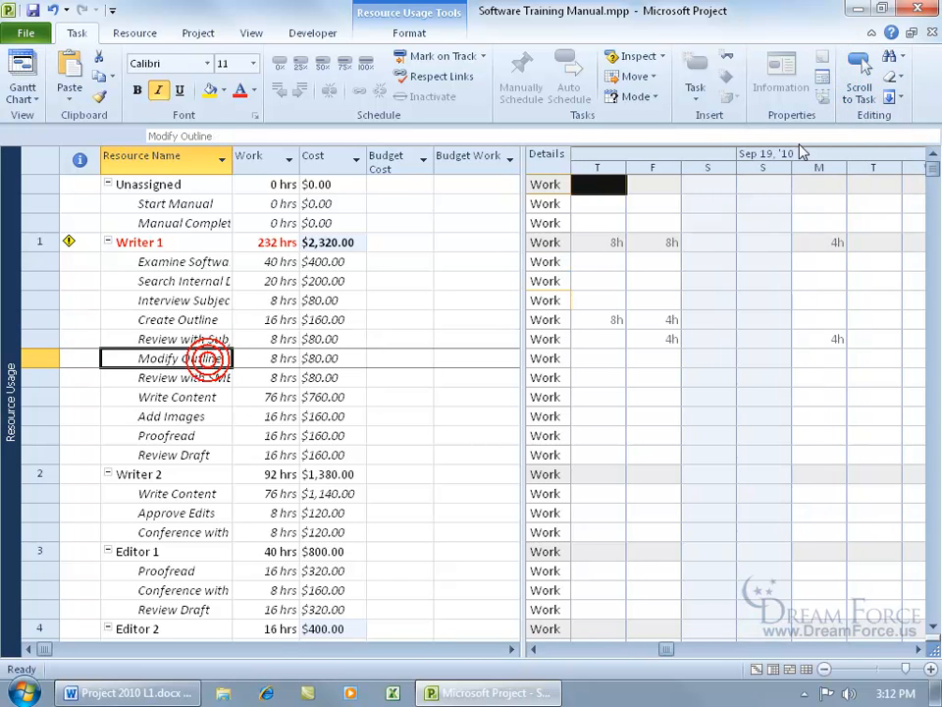
click(858, 94)
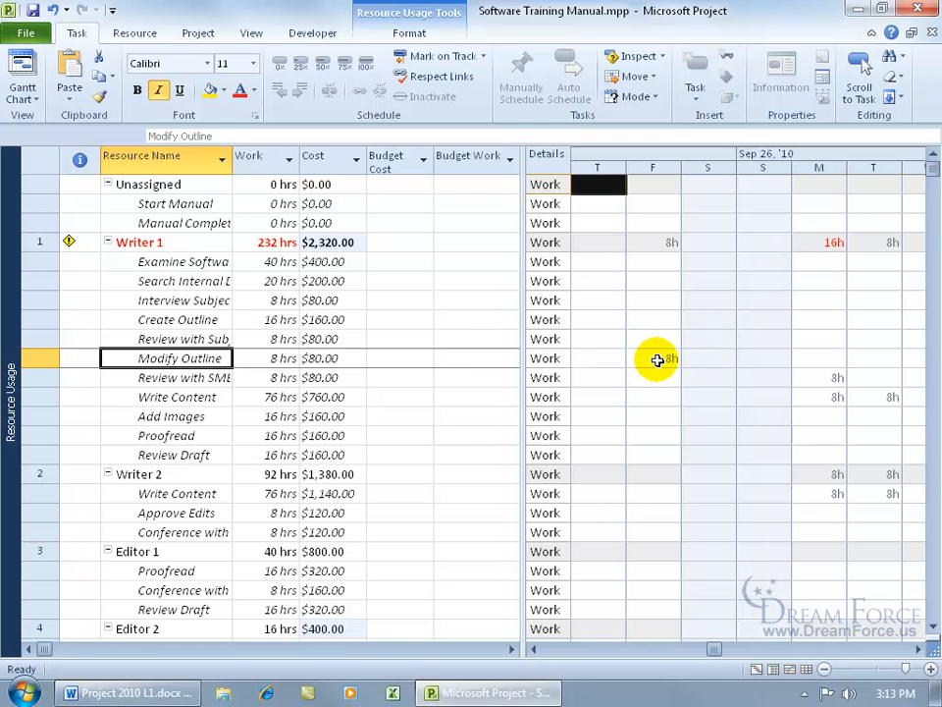
- Examine Writer 1's daily hours for the Review with SME and Add Images assignments, including Add Images on Monday, October 11
click(178, 378)
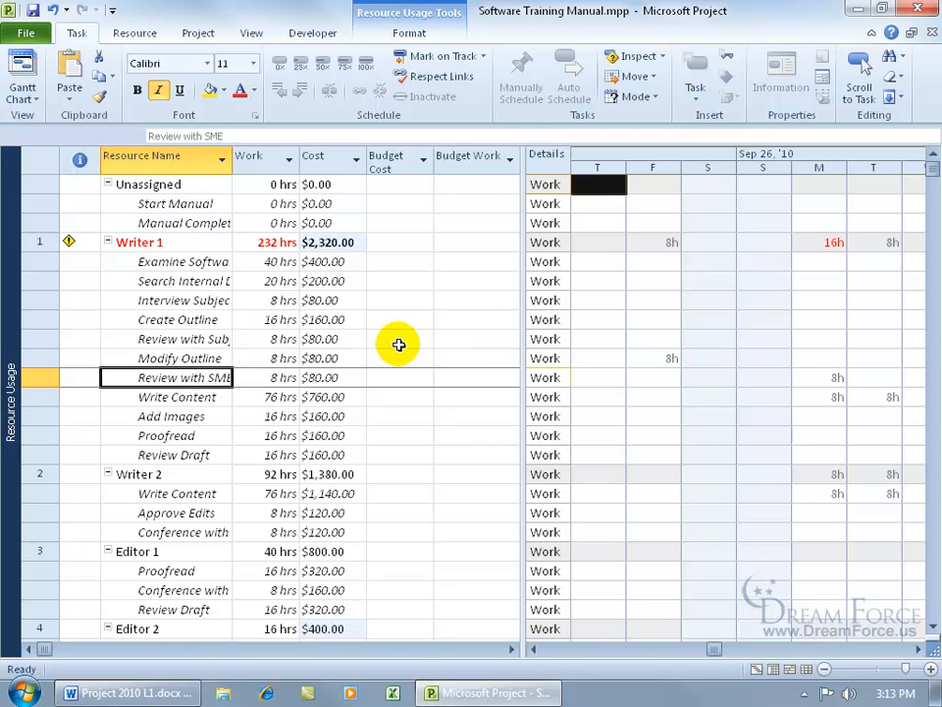
click(861, 66)
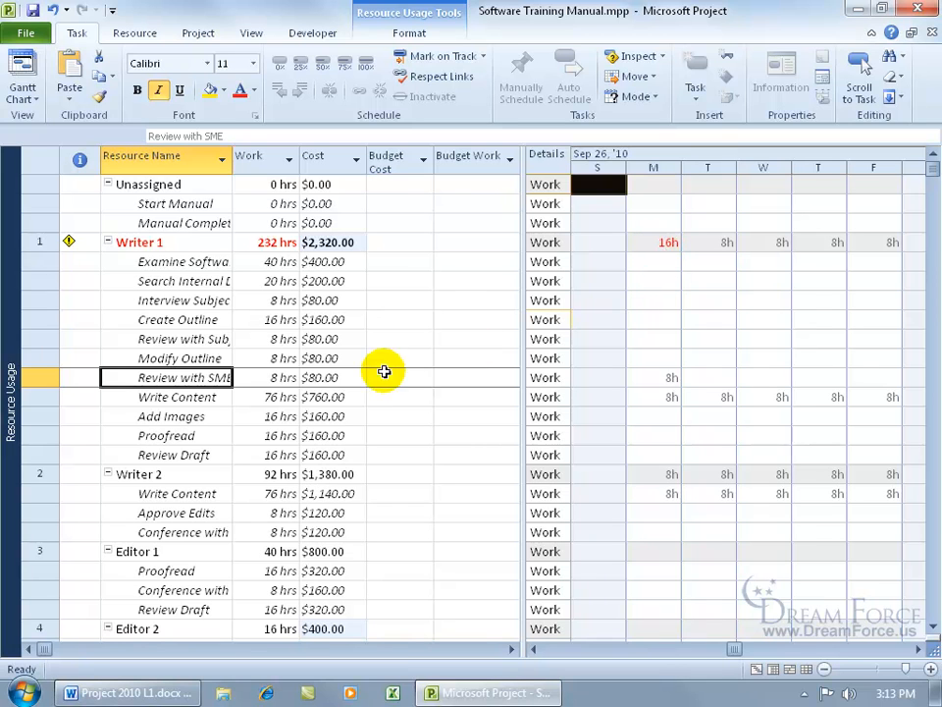
click(188, 417)
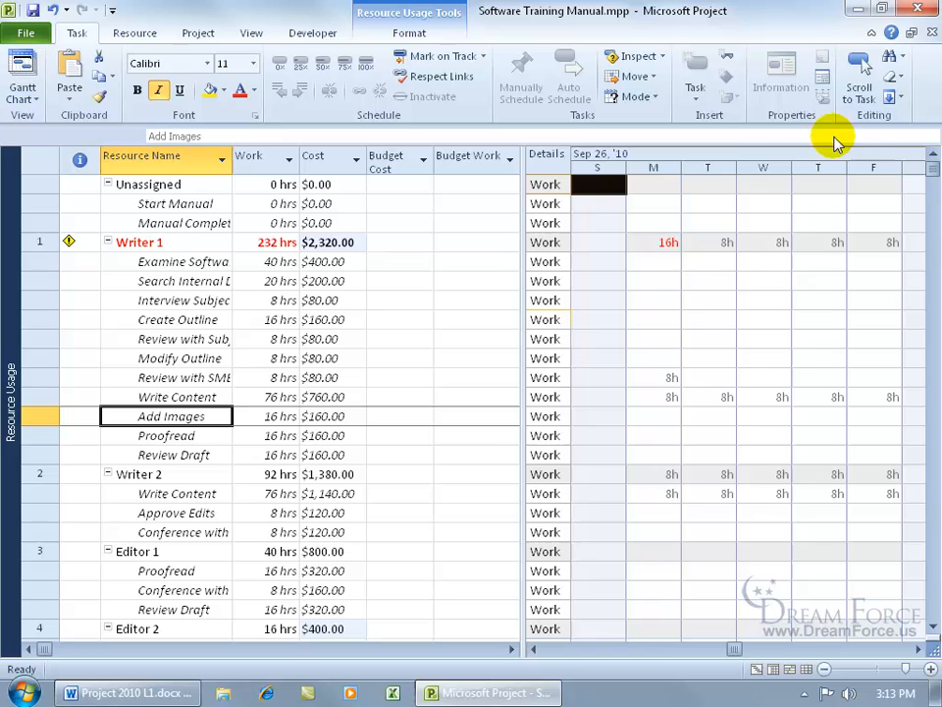
click(859, 89)
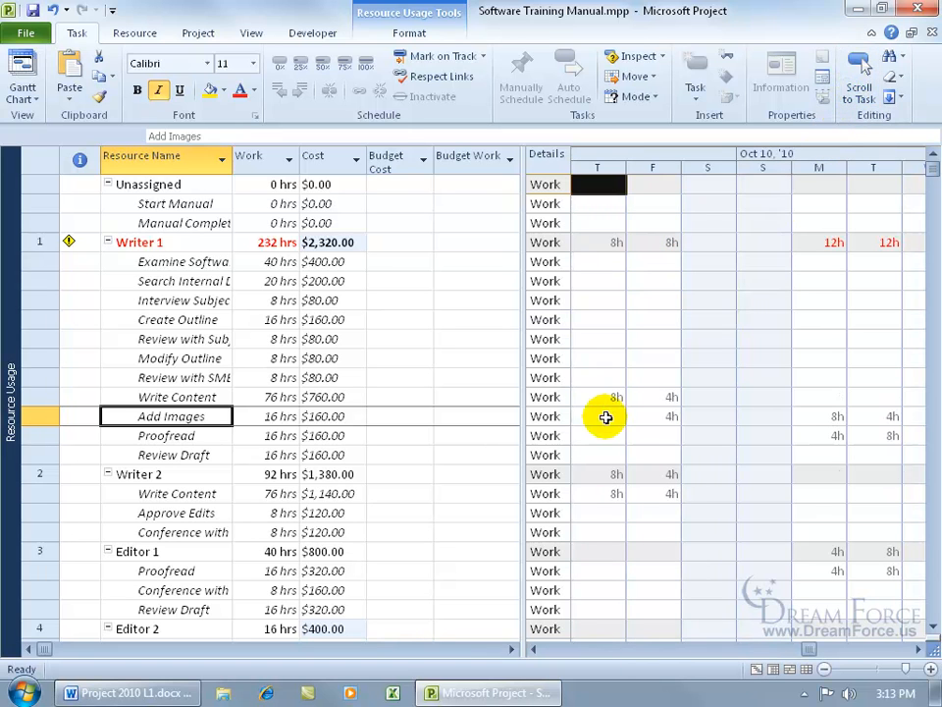
click(819, 416)
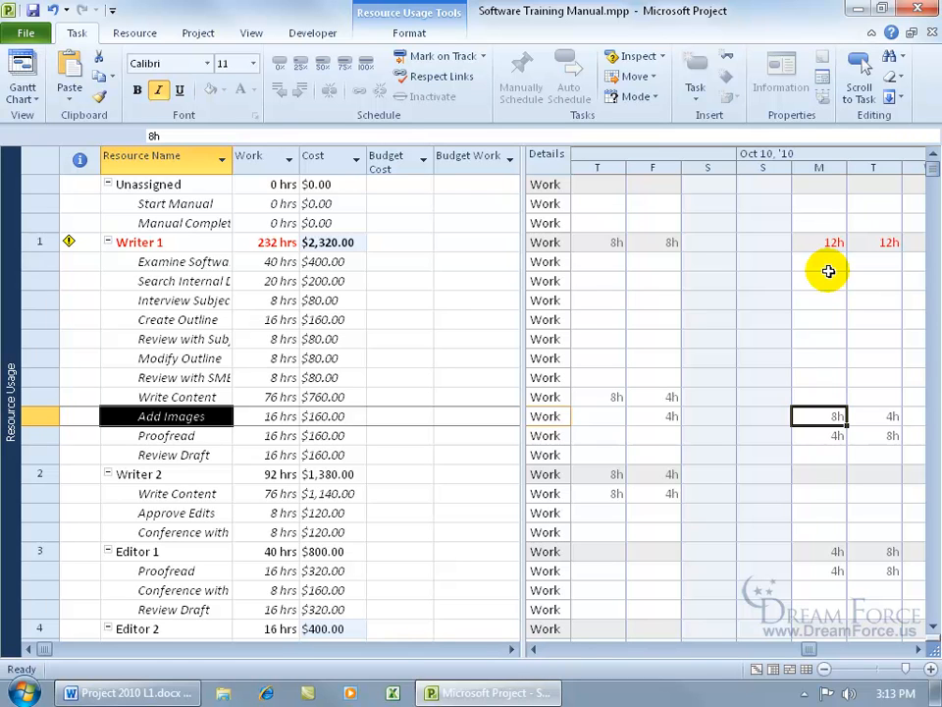
- Check Admin Assistant 2's scheduled hours for Search Internal Documentation against the availability dates in the resource information, then close it
click(931, 633)
drag(930, 633, 930, 633)
click(206, 435)
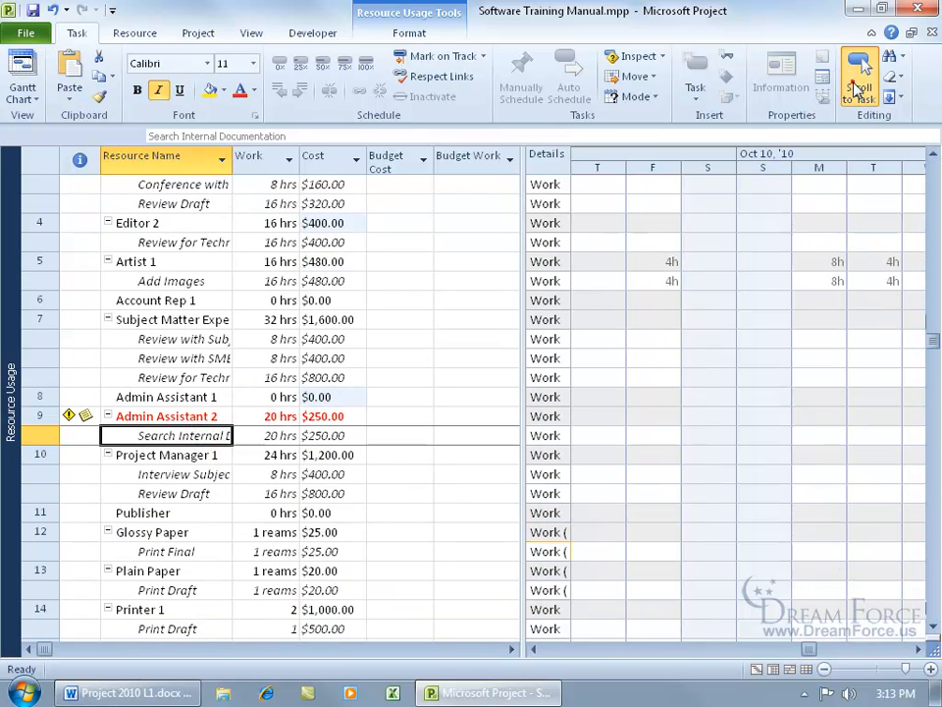
click(859, 87)
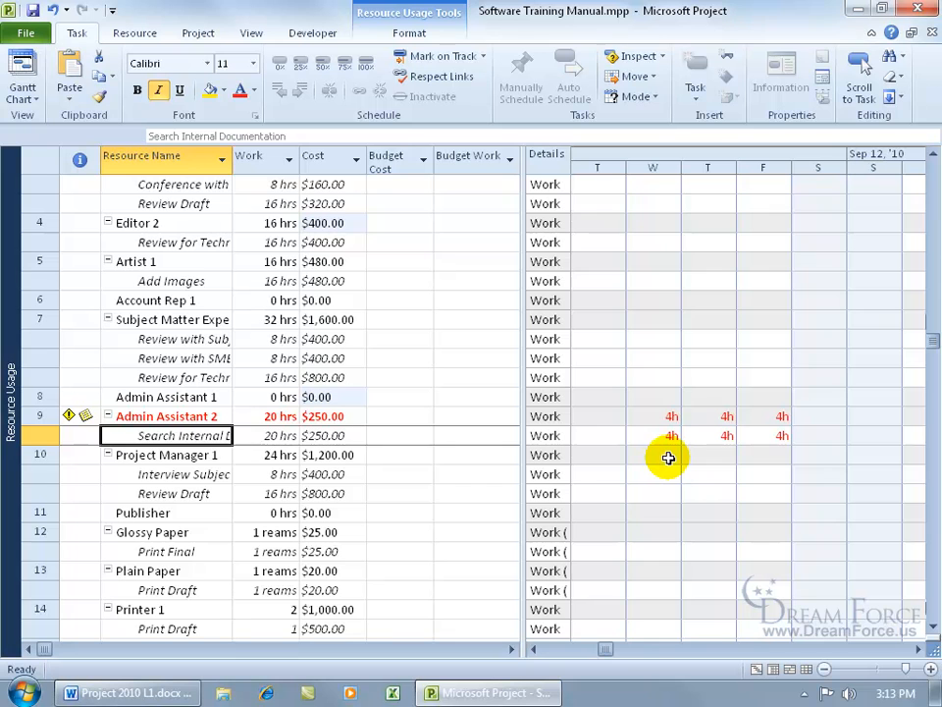
double_click(198, 415)
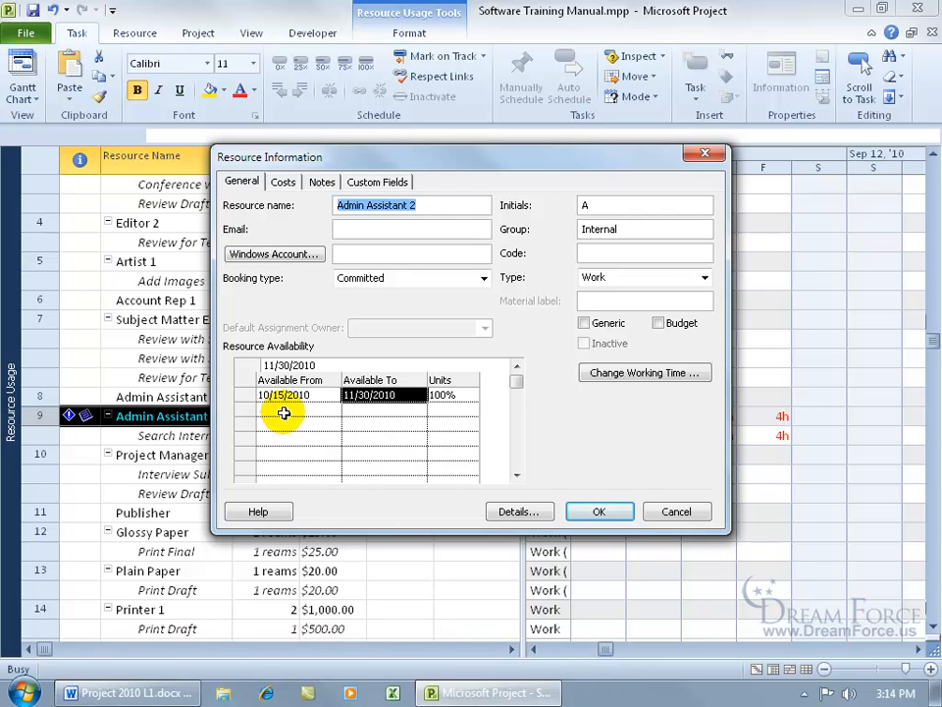
click(628, 511)
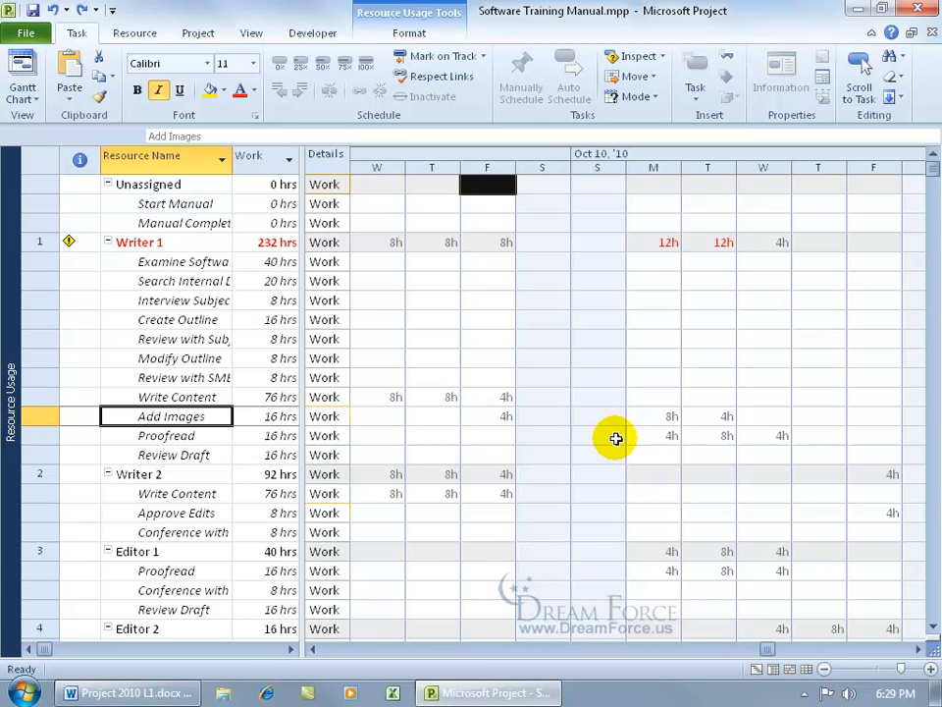
- Check the project's start and finish dates in the Project Information dialog and close it without changes
click(200, 33)
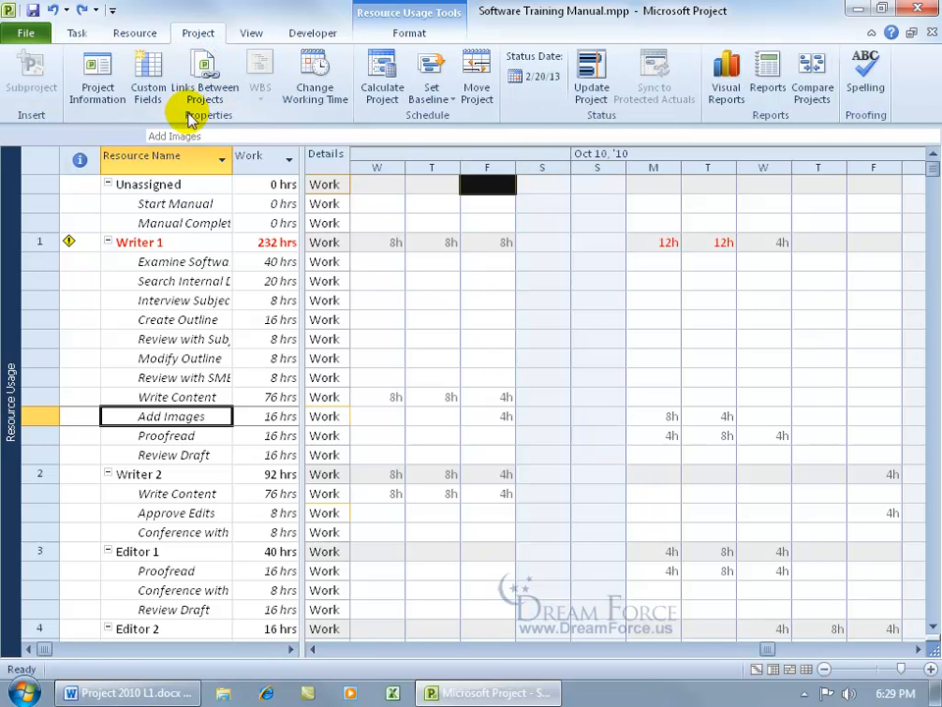
click(100, 90)
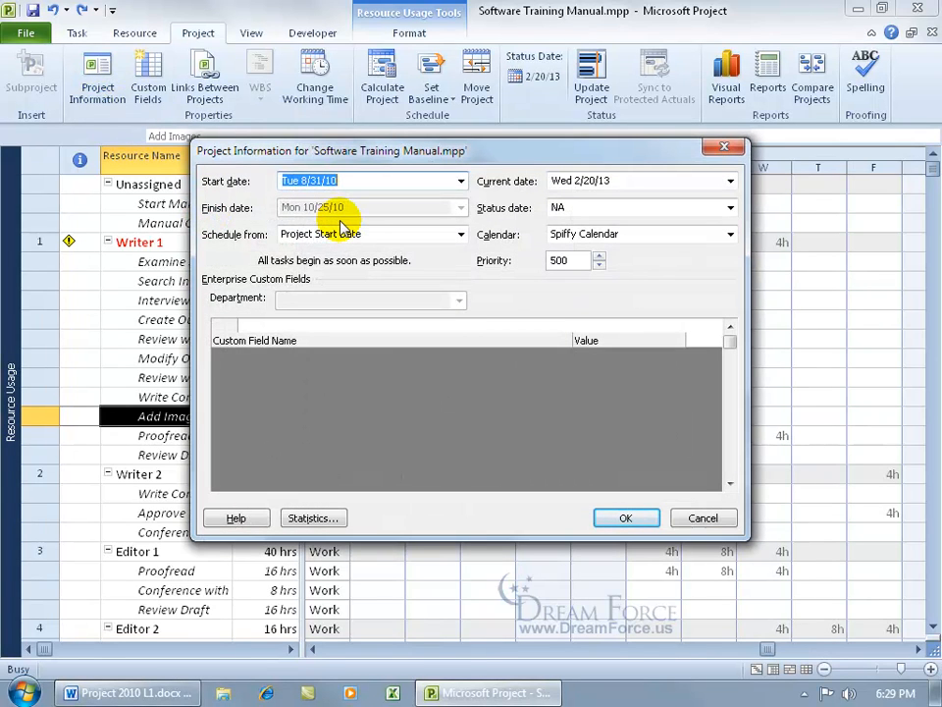
click(703, 518)
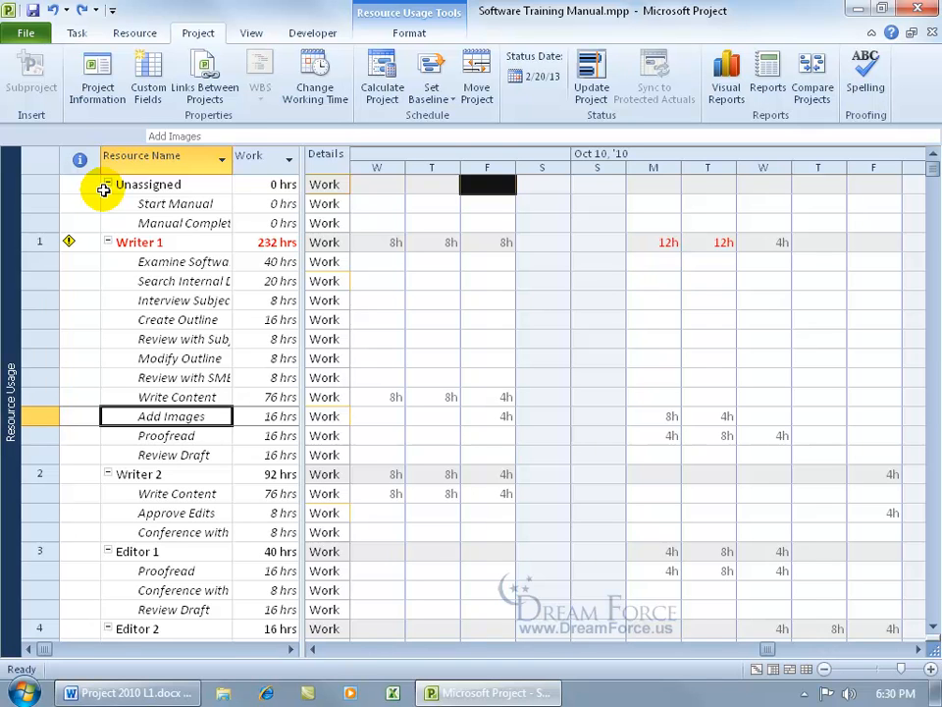
- Level the overallocated resource Writer 1 on its own, leaving the other resources unleveled
click(149, 242)
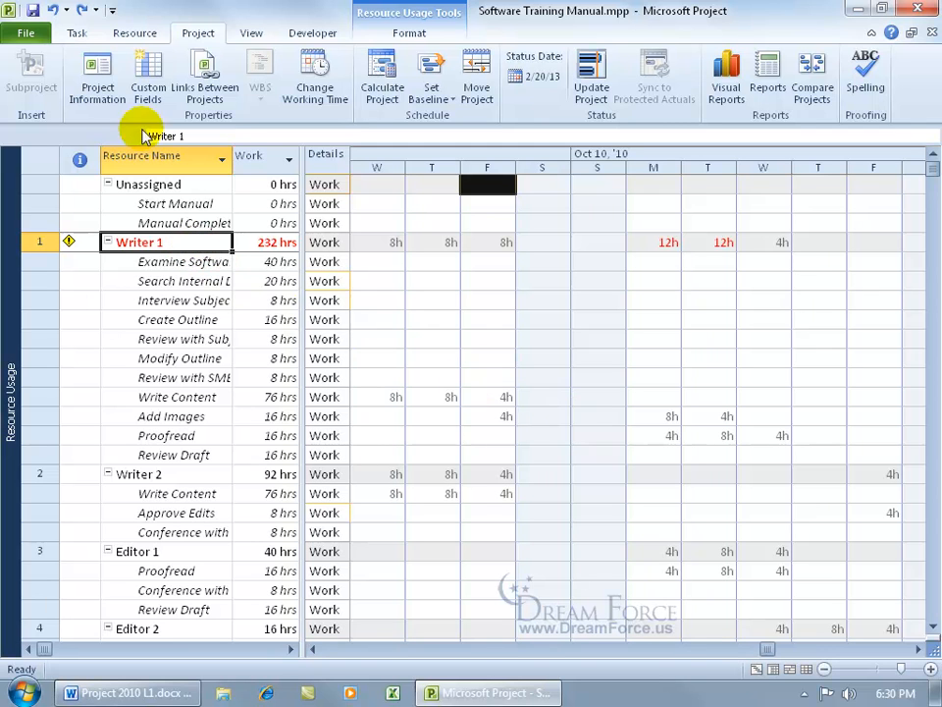
click(135, 32)
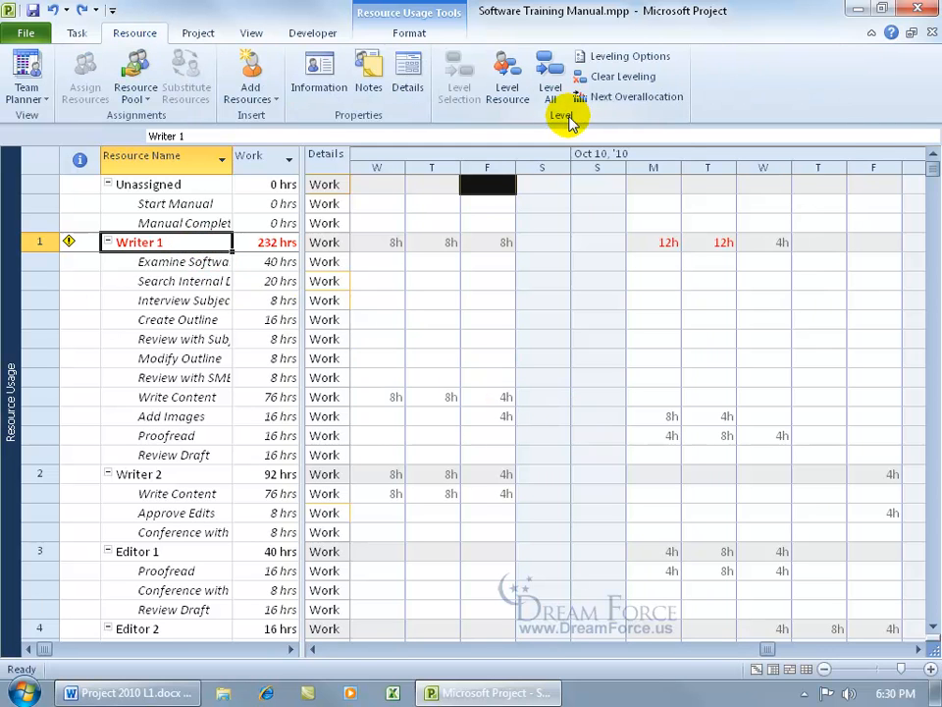
click(520, 102)
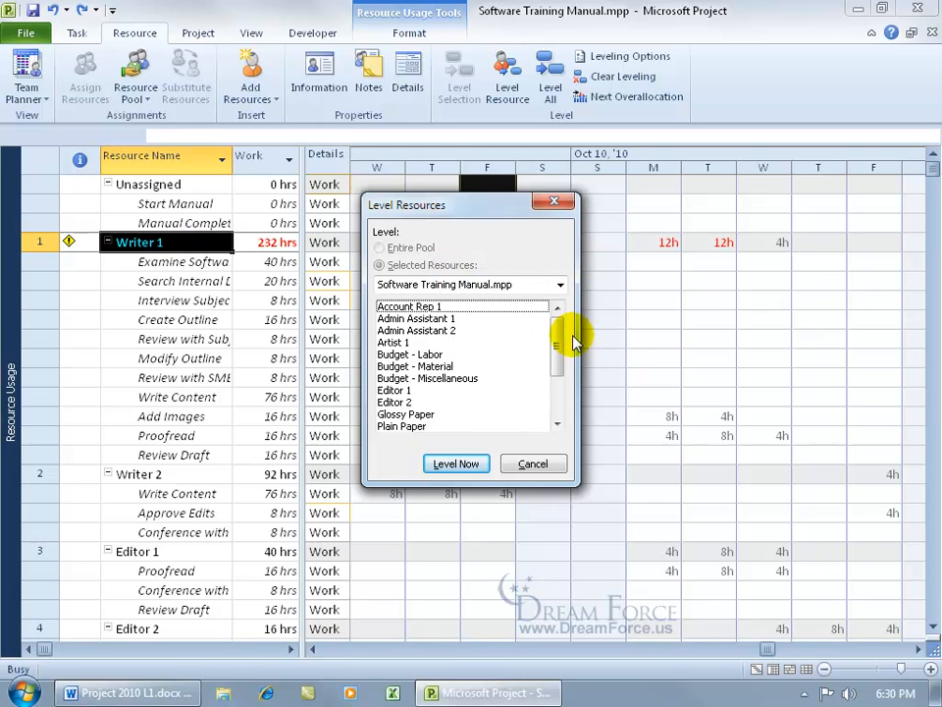
scroll(573, 338, down, 3)
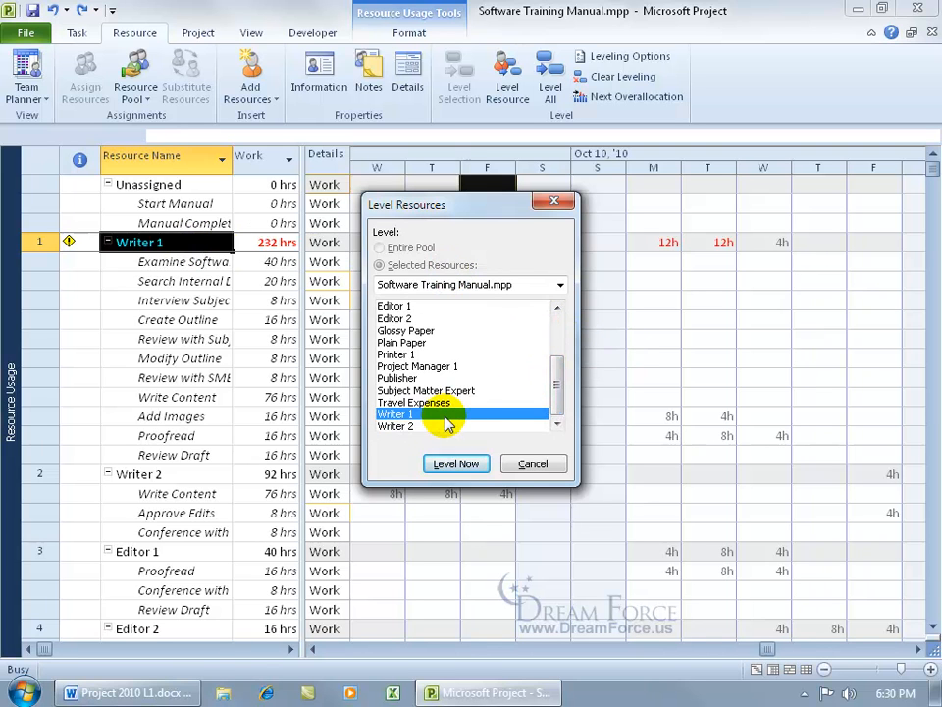
click(455, 464)
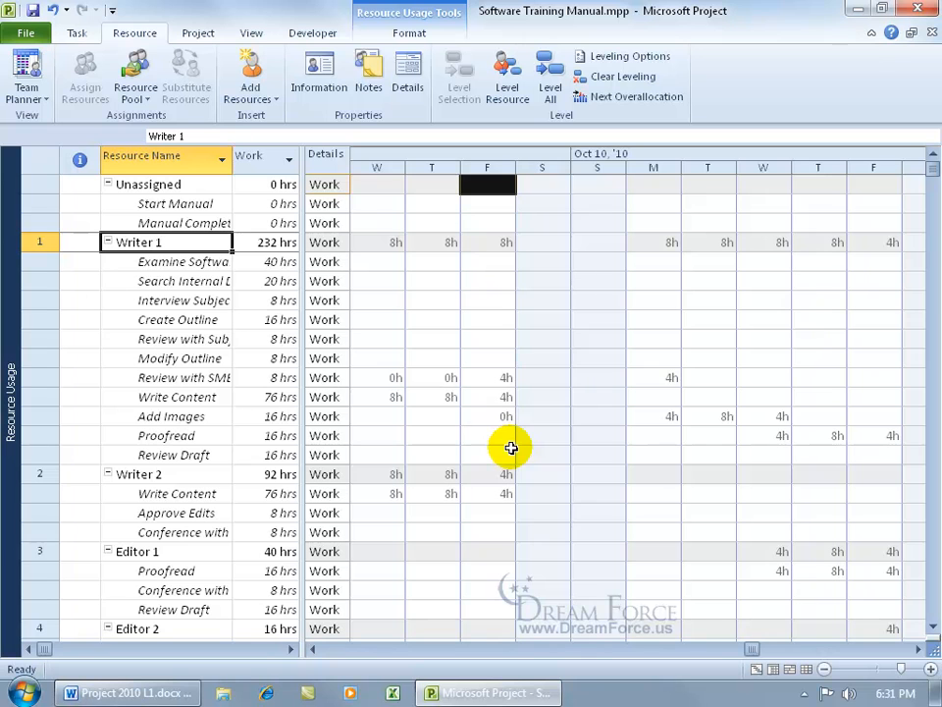
- Switch to the Gantt Chart and inspect the start and finish dates of both parts of the split Review with SME task
right_click(13, 316)
click(46, 345)
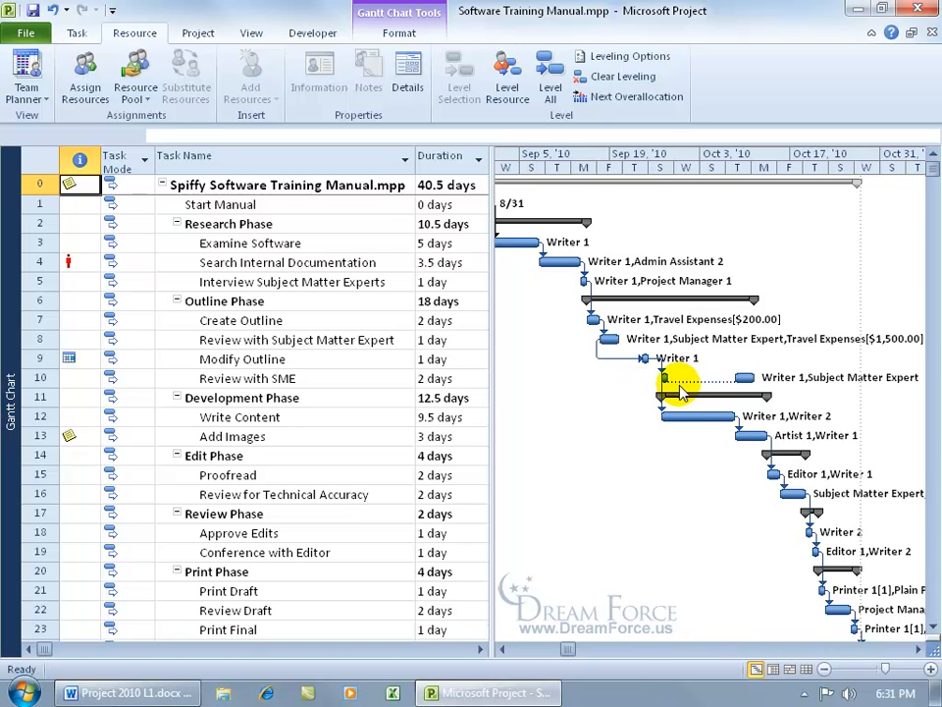
mouse_move(665, 378)
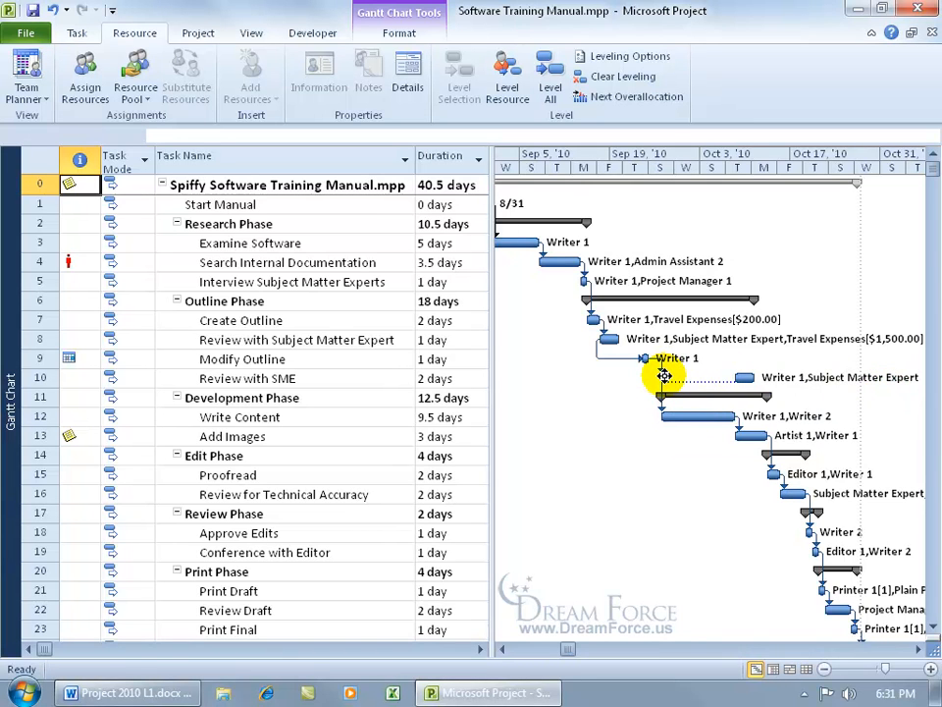
mouse_move(746, 374)
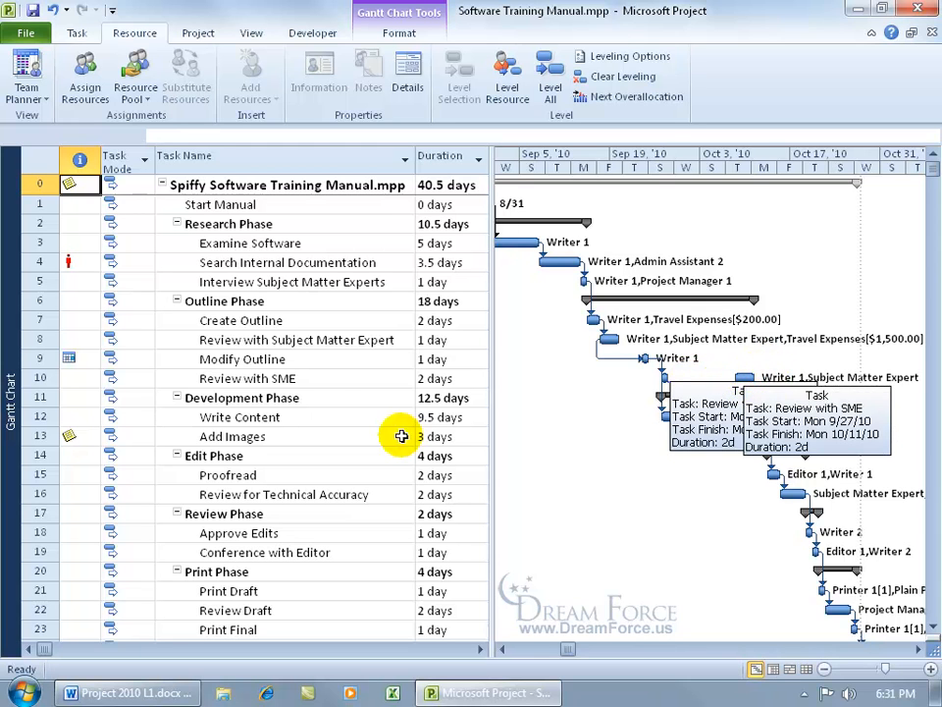
click(333, 402)
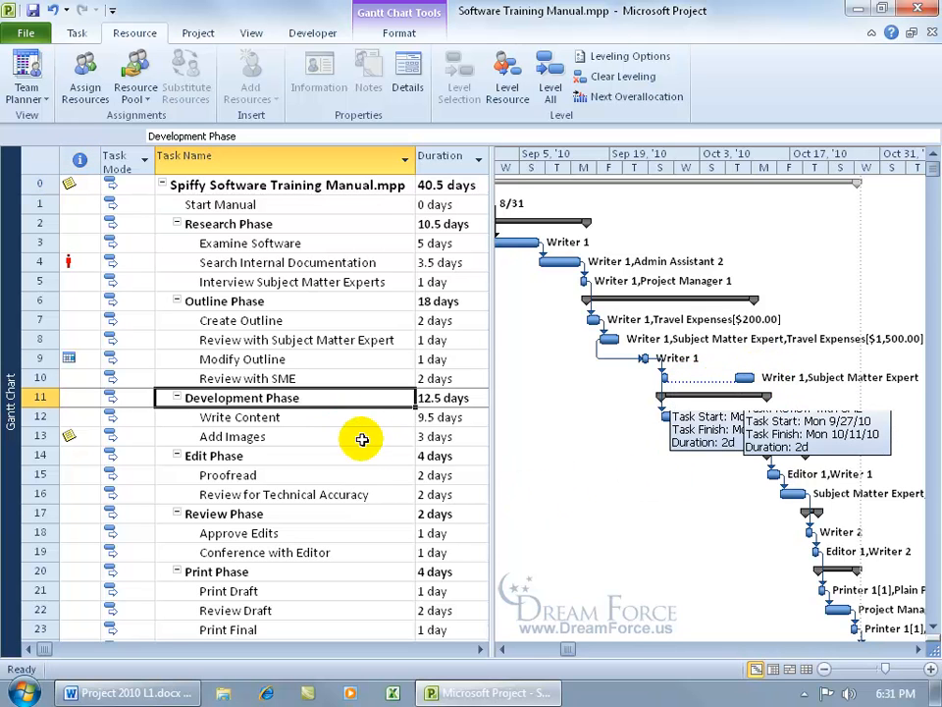
click(361, 436)
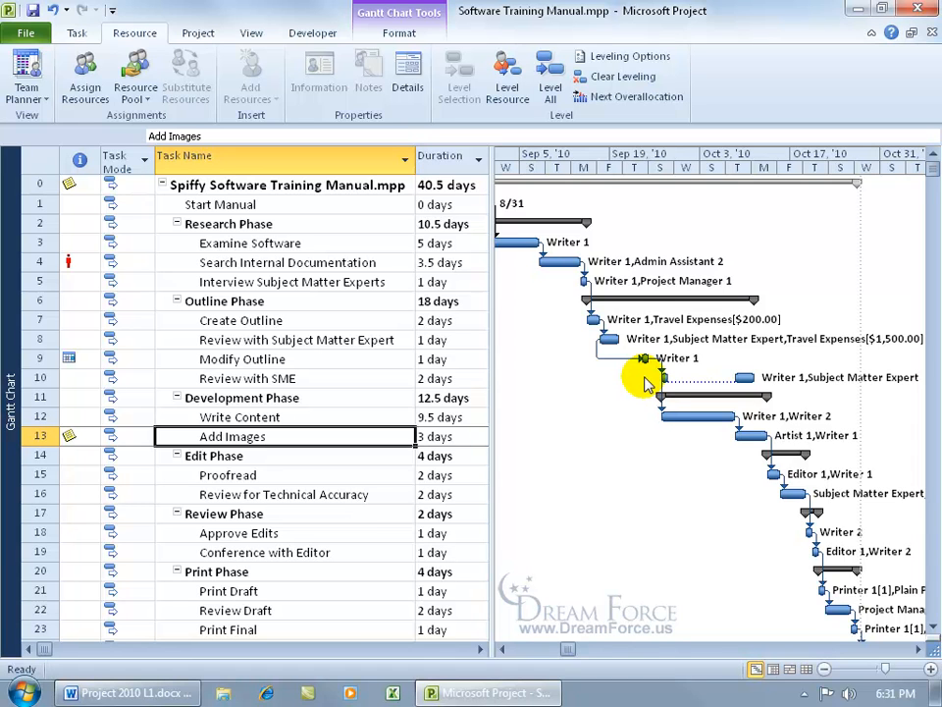
- In Resource Usage, bring the Subject Matter Expert's scheduled hours for the Review with SME assignment into view
right_click(10, 381)
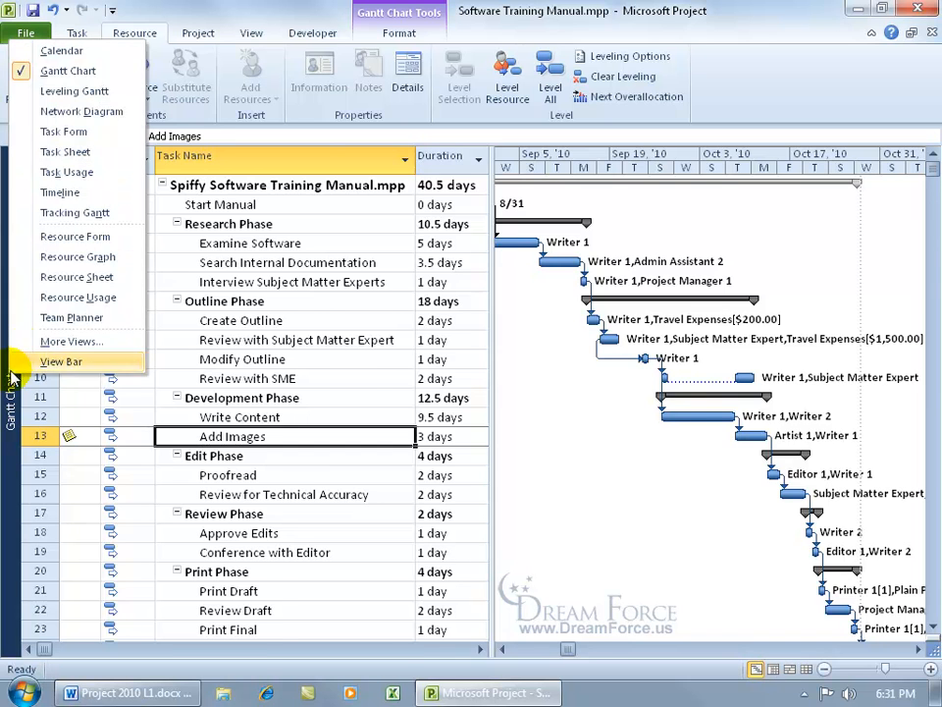
click(78, 297)
scroll(183, 454, down, 3)
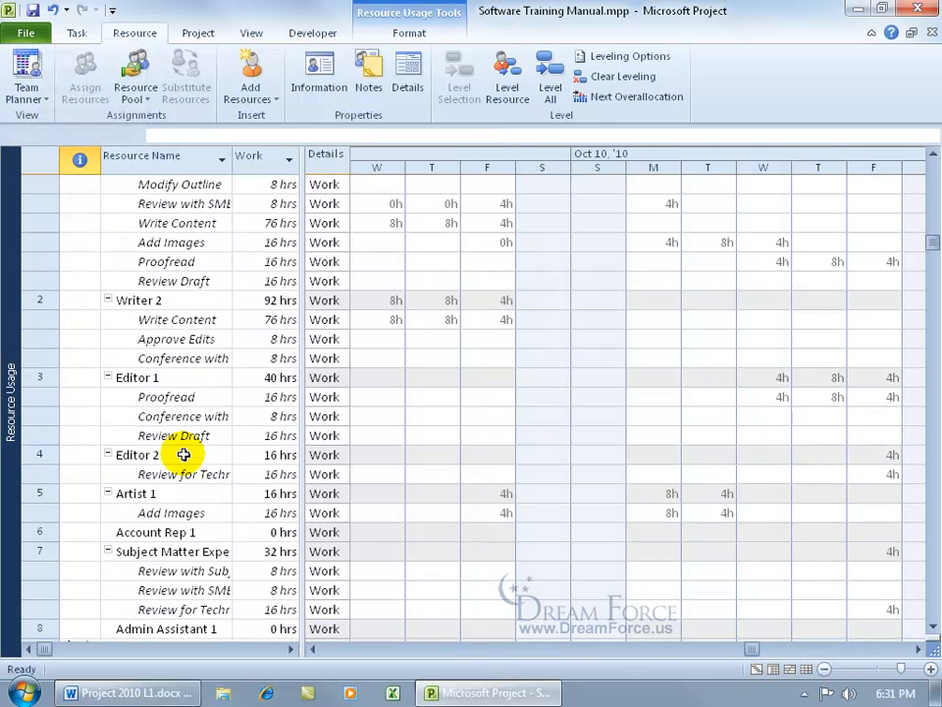
scroll(184, 455, down, 3)
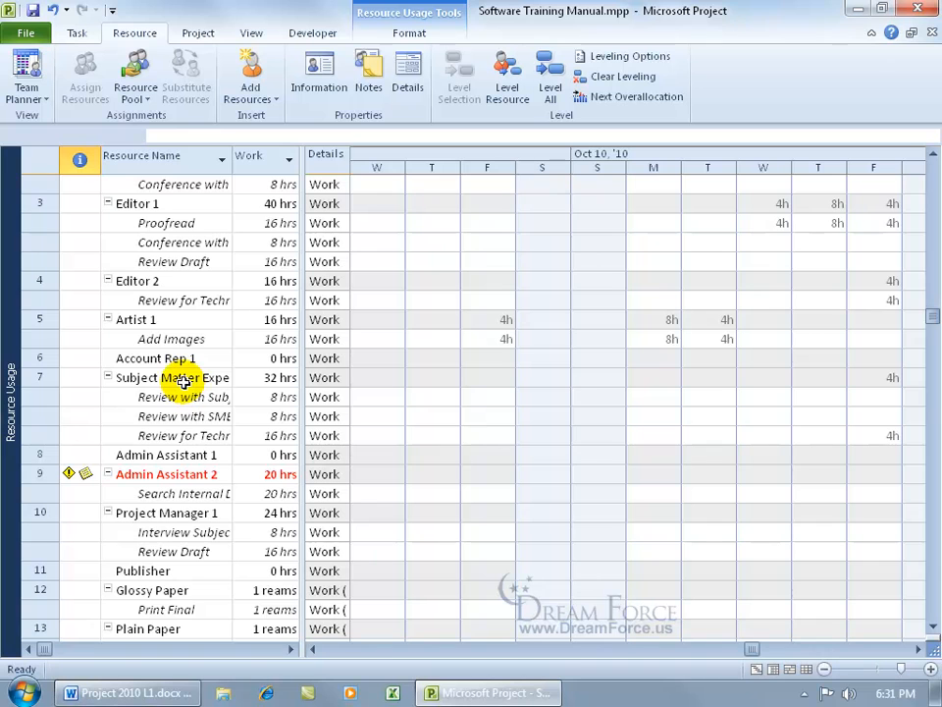
click(182, 416)
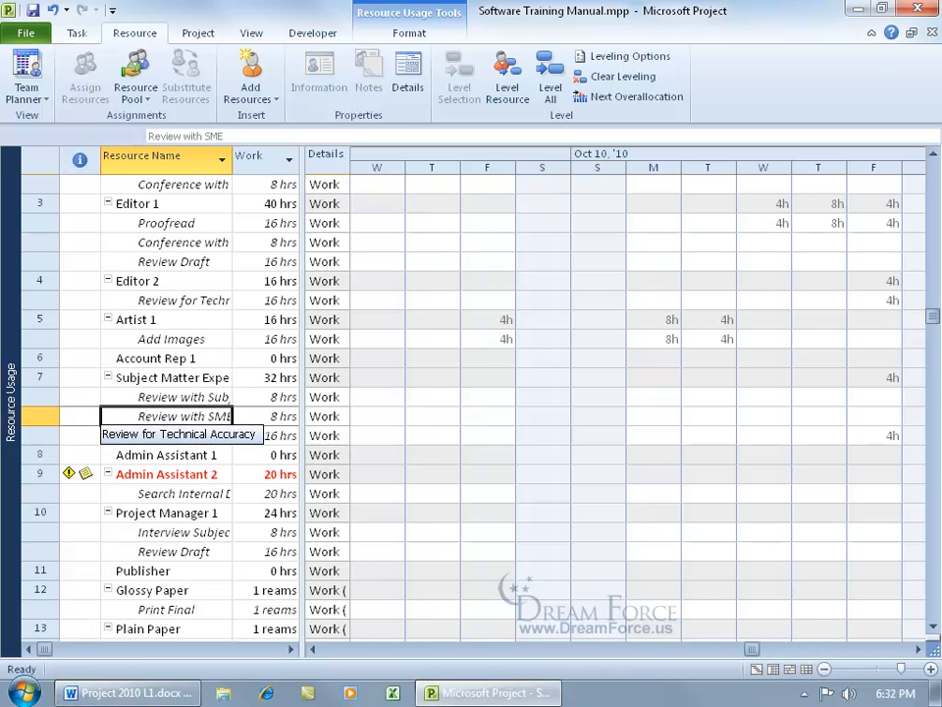
click(76, 36)
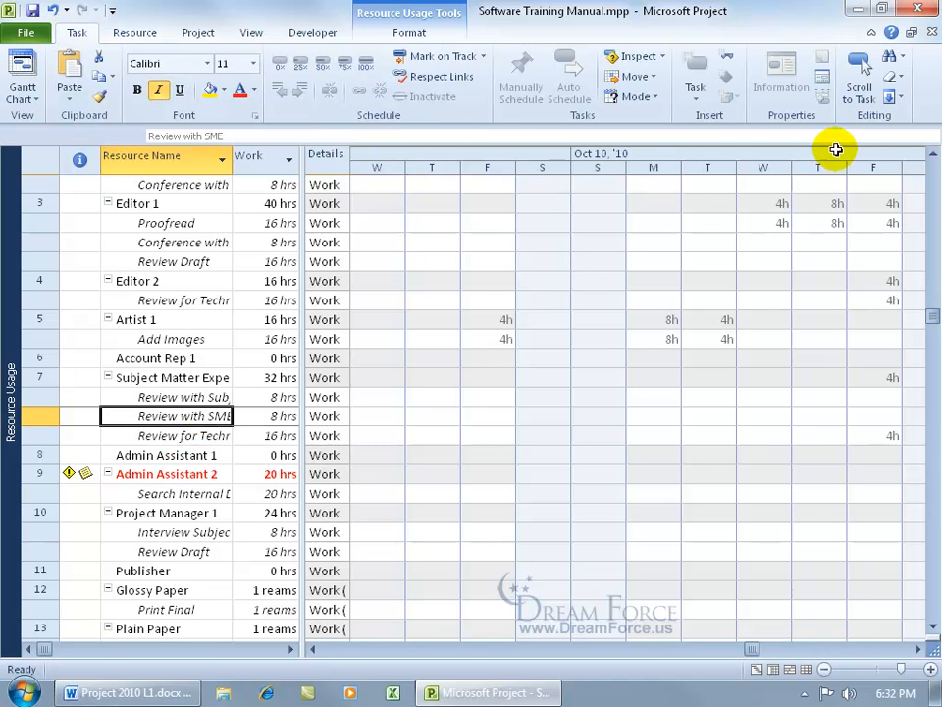
click(860, 90)
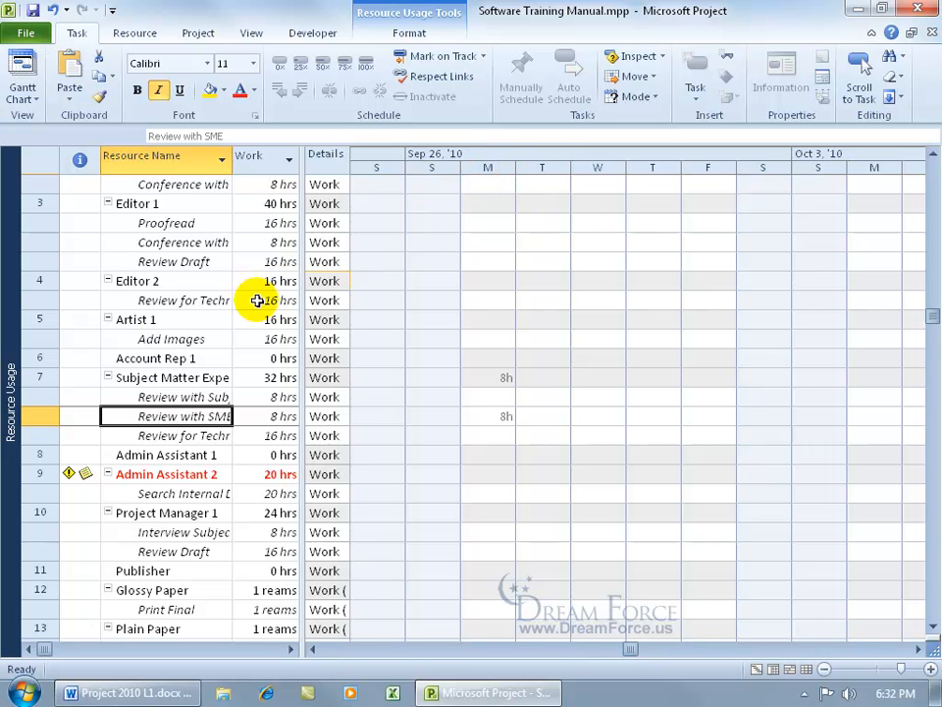
- Return to the Gantt Chart and check the schedule through to the Manual Complete milestone
right_click(10, 260)
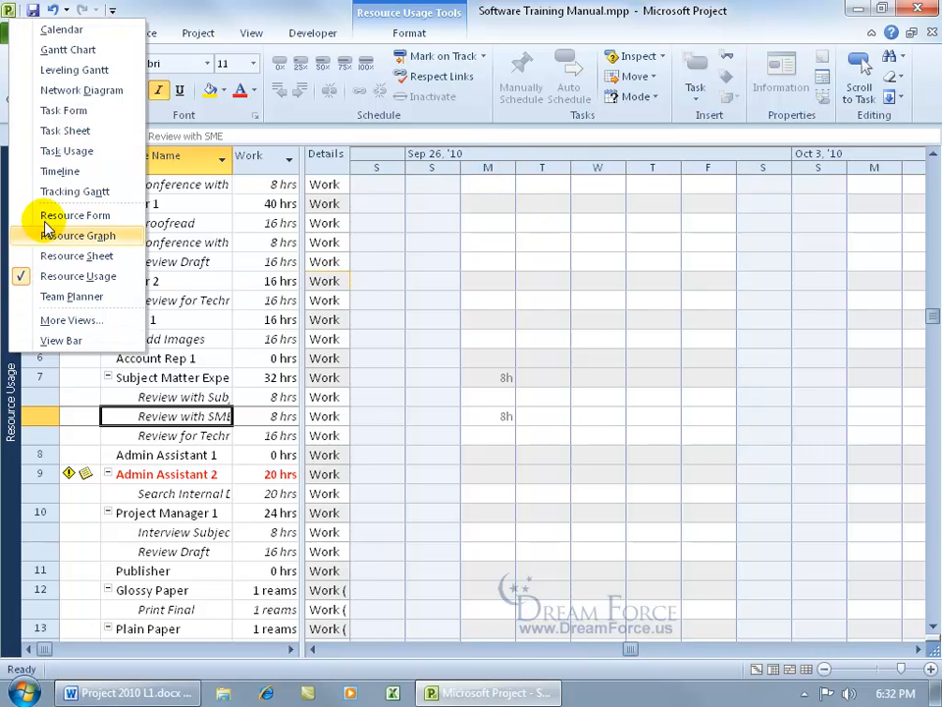
click(65, 49)
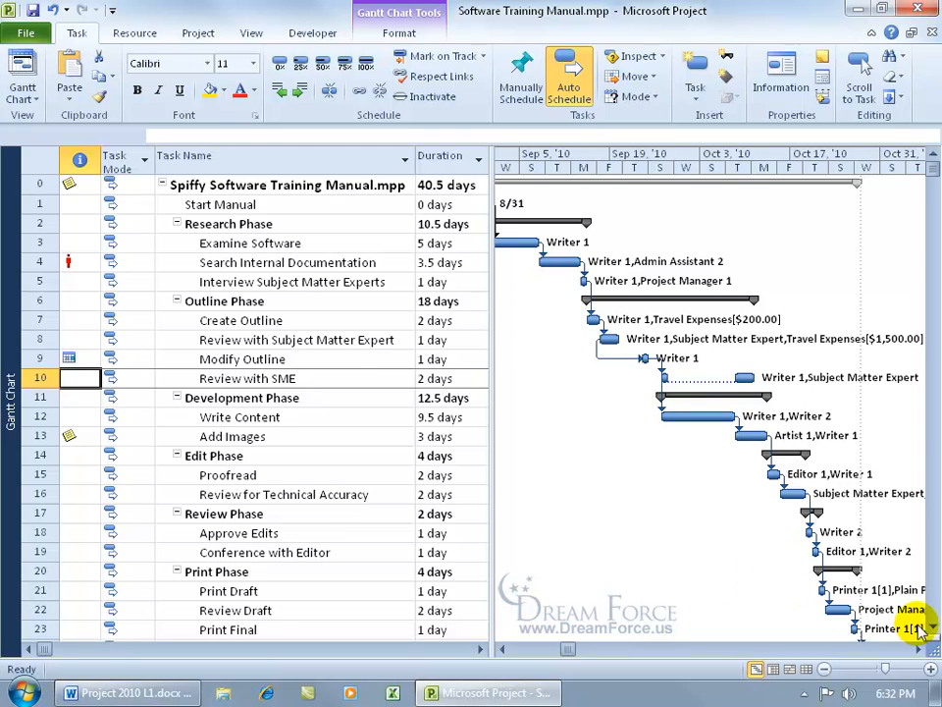
click(930, 625)
click(931, 625)
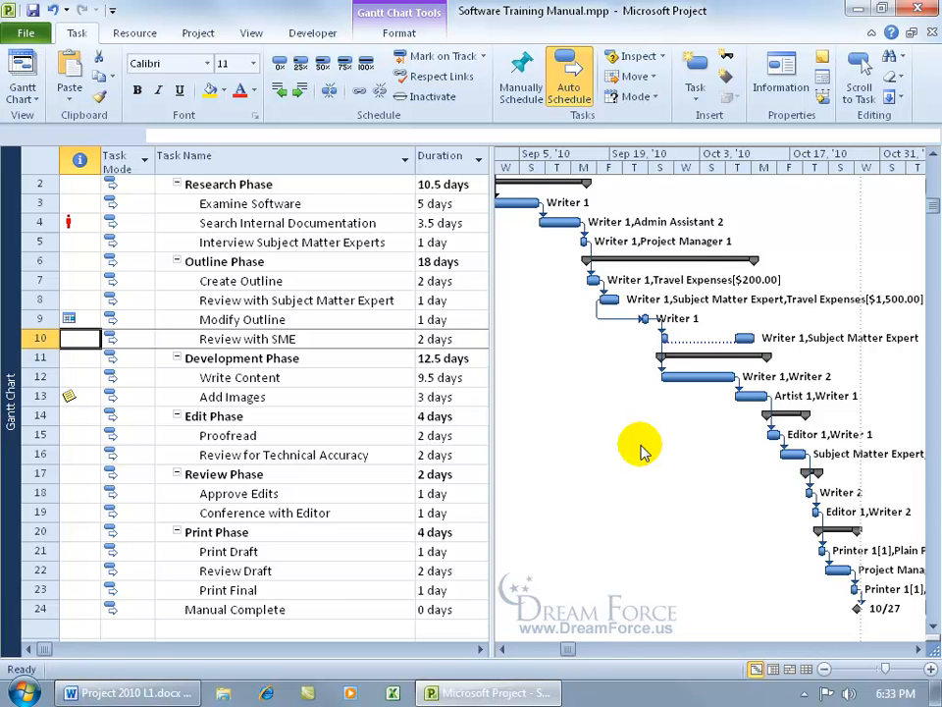
- Apply the Leveling Gantt view and zoom its timescale to the entire project
right_click(14, 353)
click(59, 316)
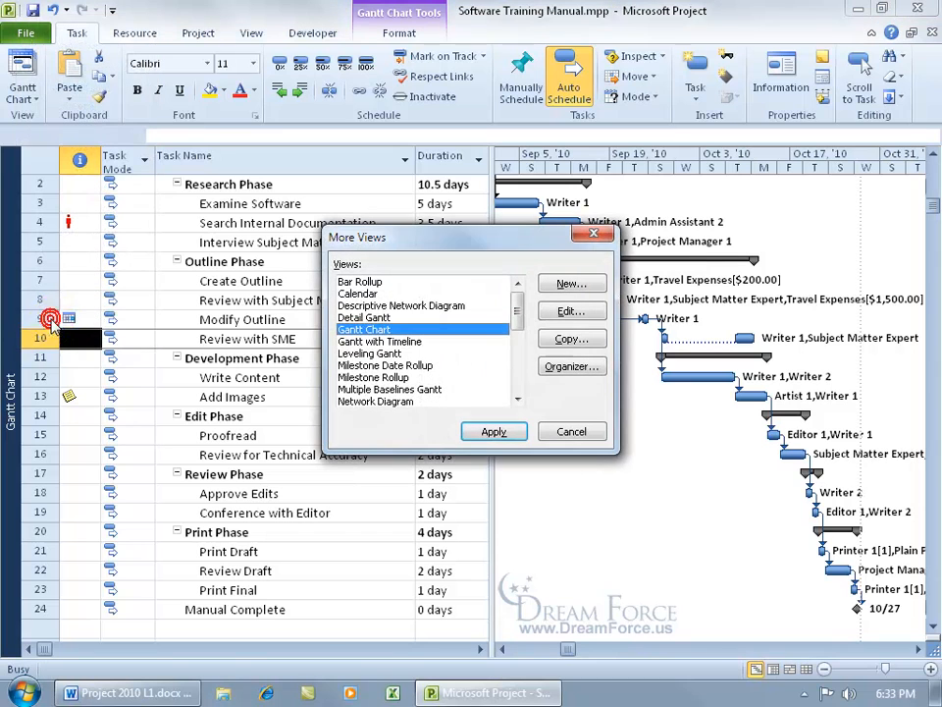
click(378, 356)
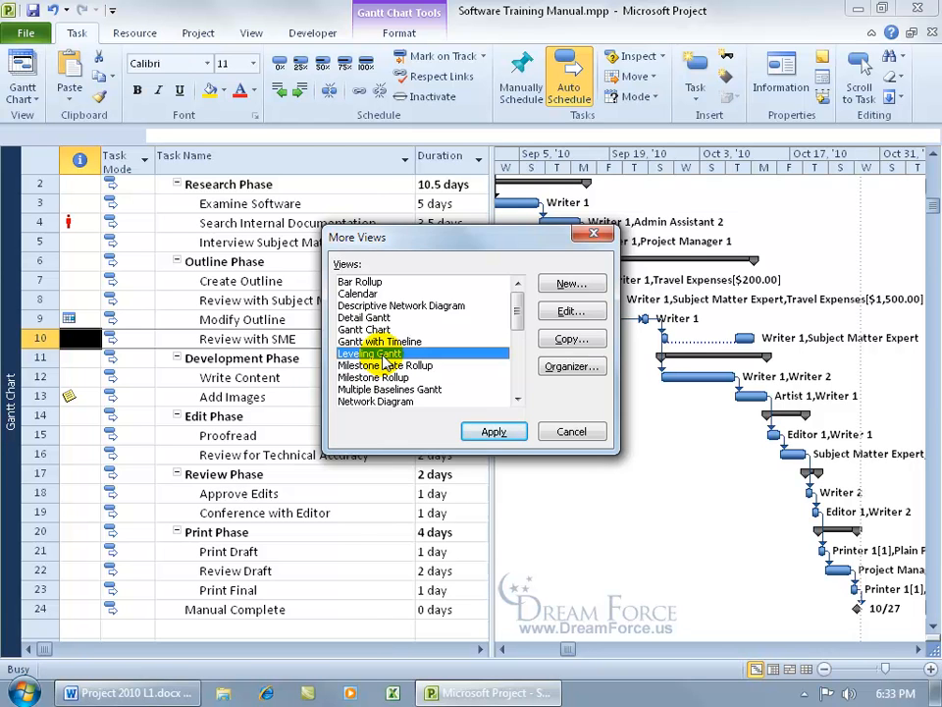
double_click(379, 355)
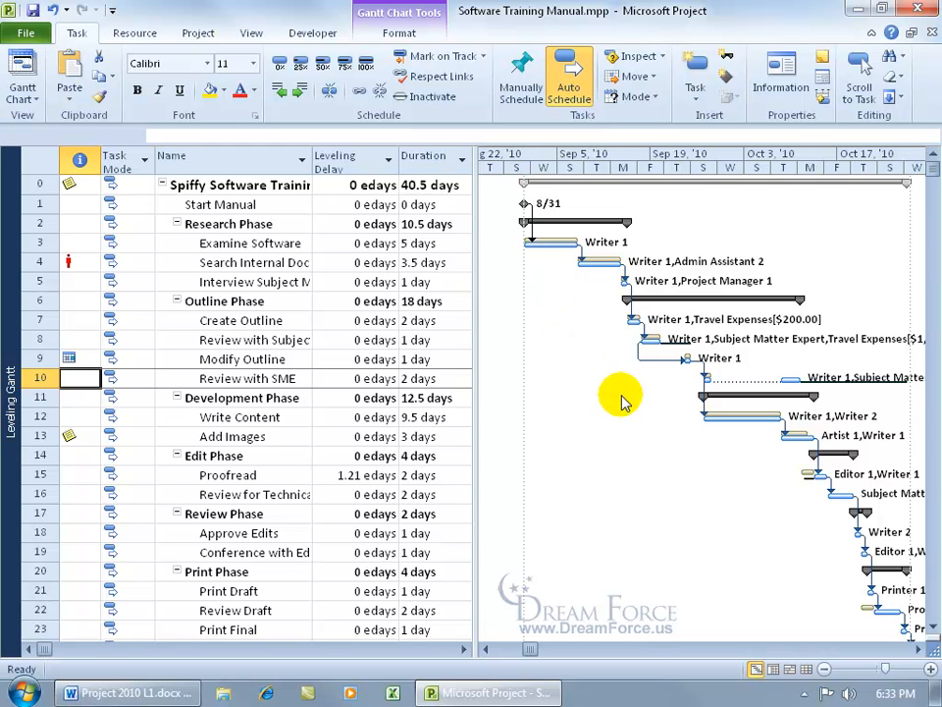
right_click(593, 161)
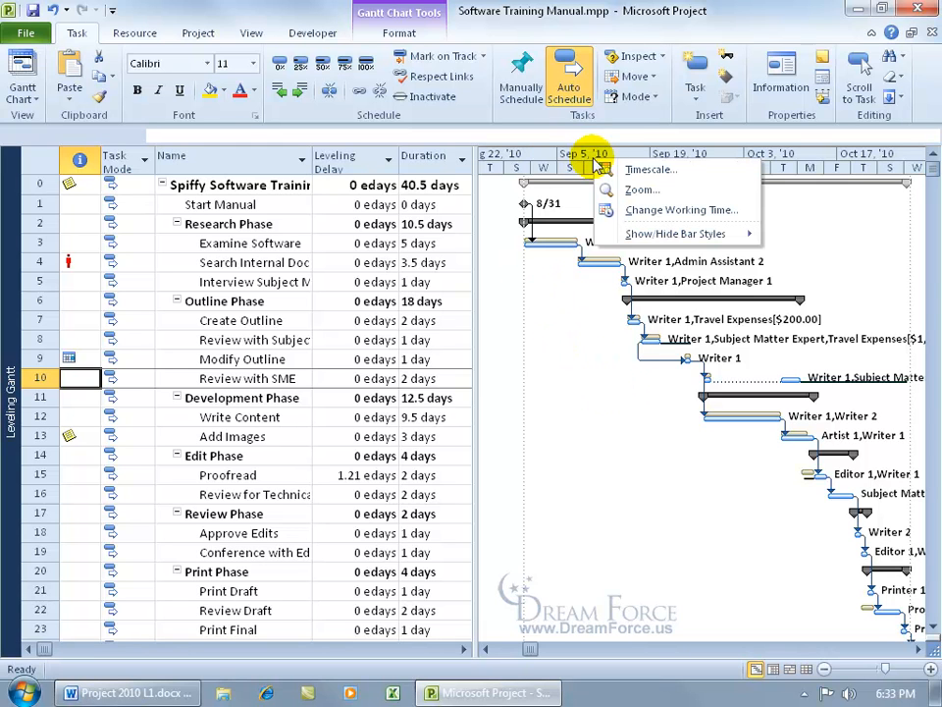
click(610, 189)
click(405, 374)
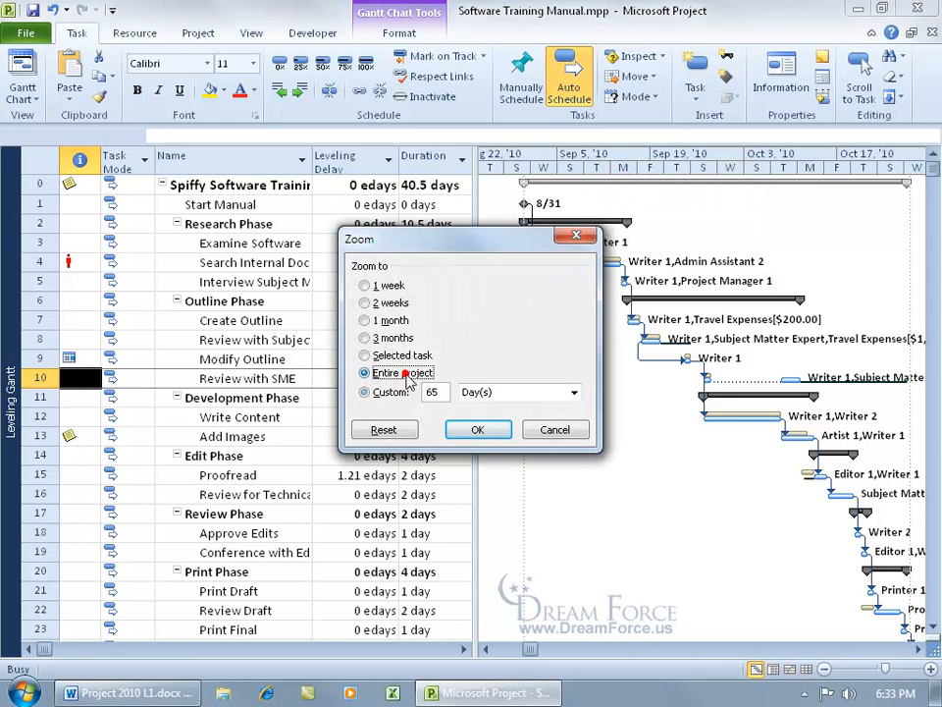
click(477, 433)
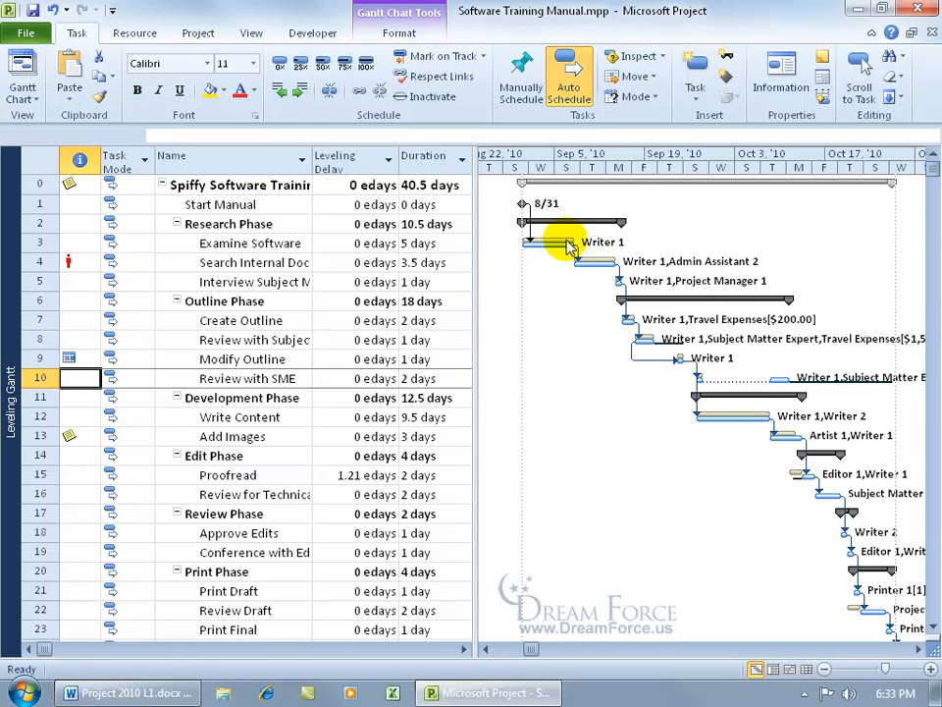
- Compare the preleveled and leveled bars for Examine Software, Review with SME and Proofread, and check Proofread's leveling delay
click(541, 272)
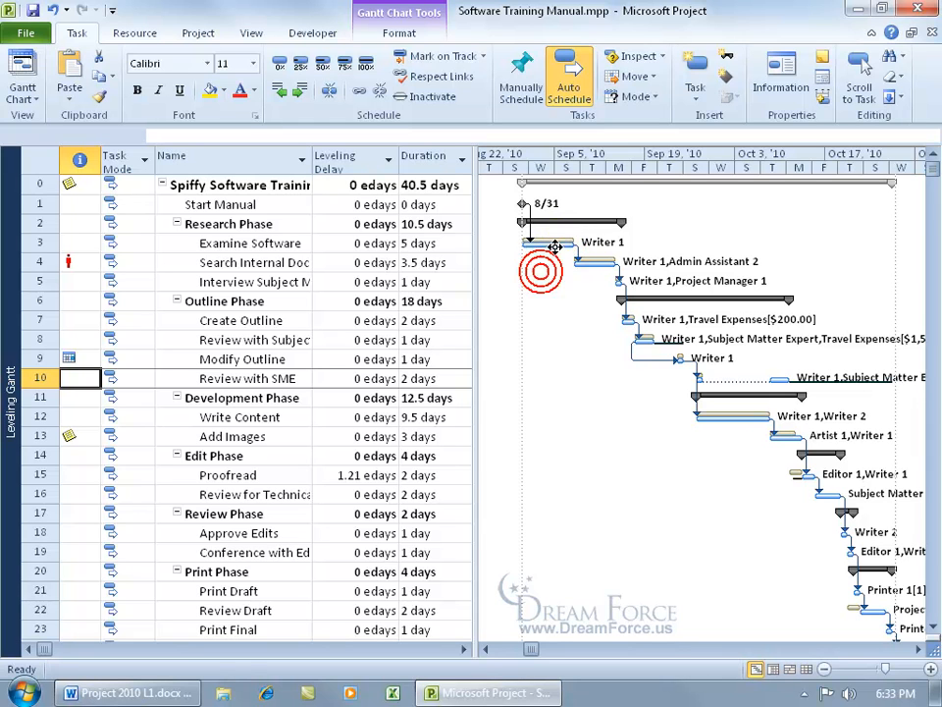
mouse_move(559, 245)
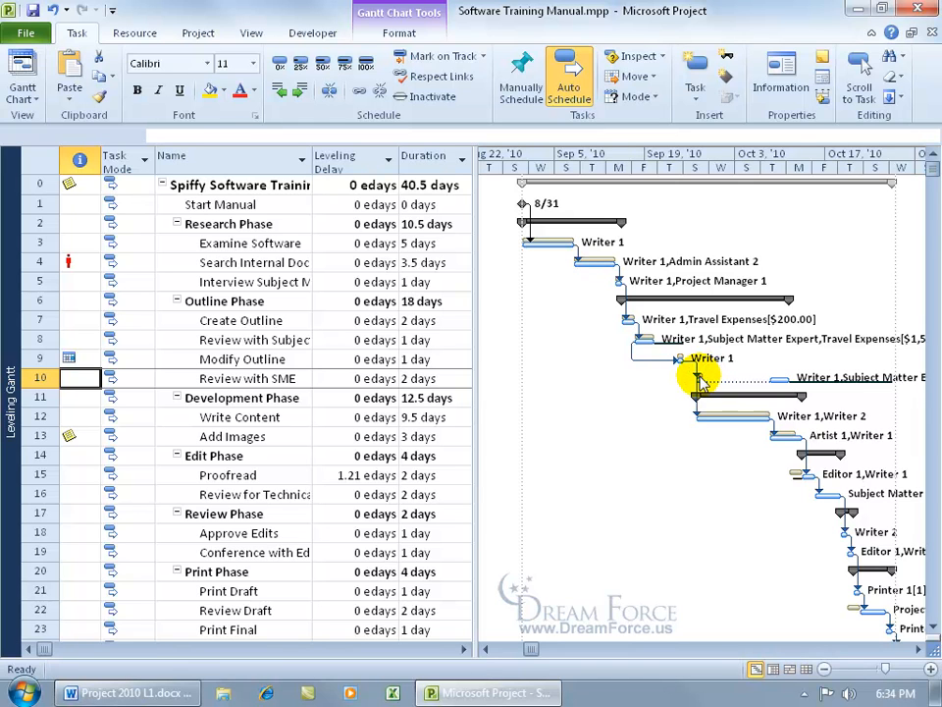
mouse_move(700, 382)
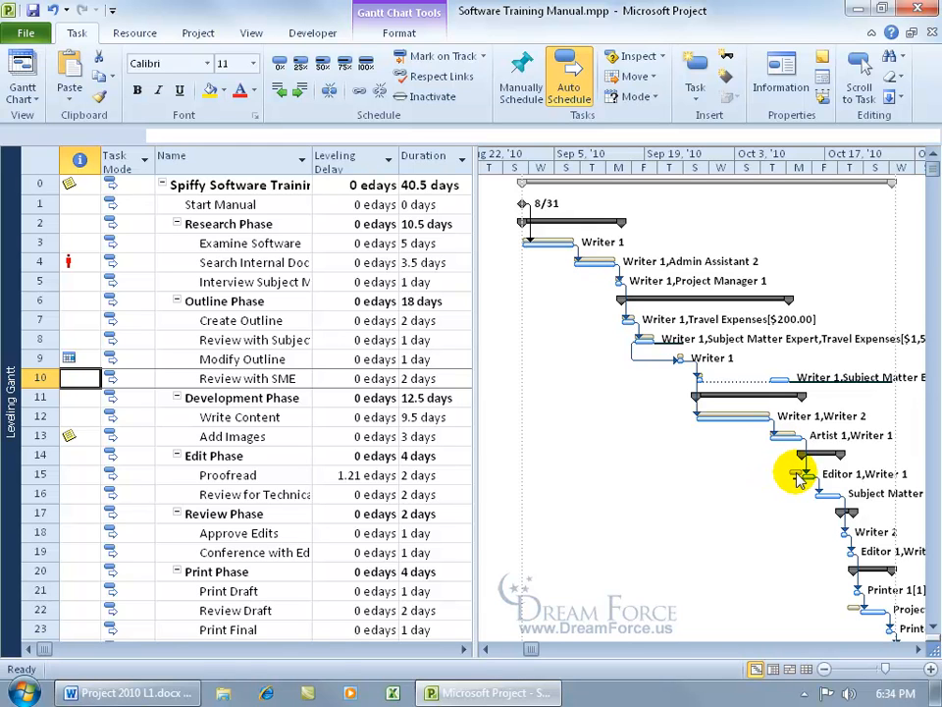
mouse_move(800, 478)
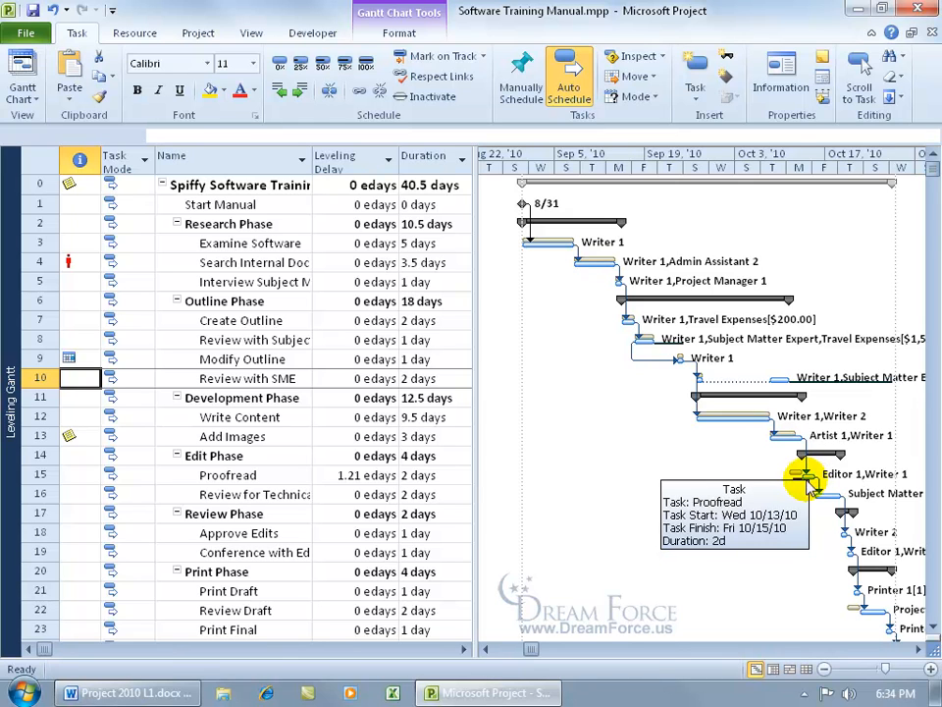
click(338, 514)
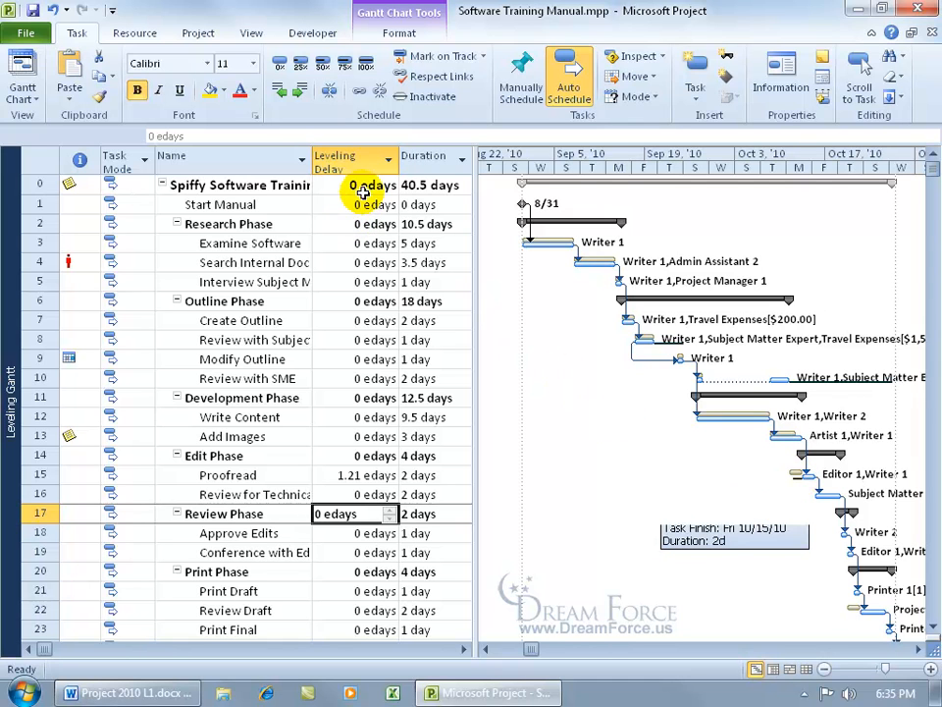
click(357, 474)
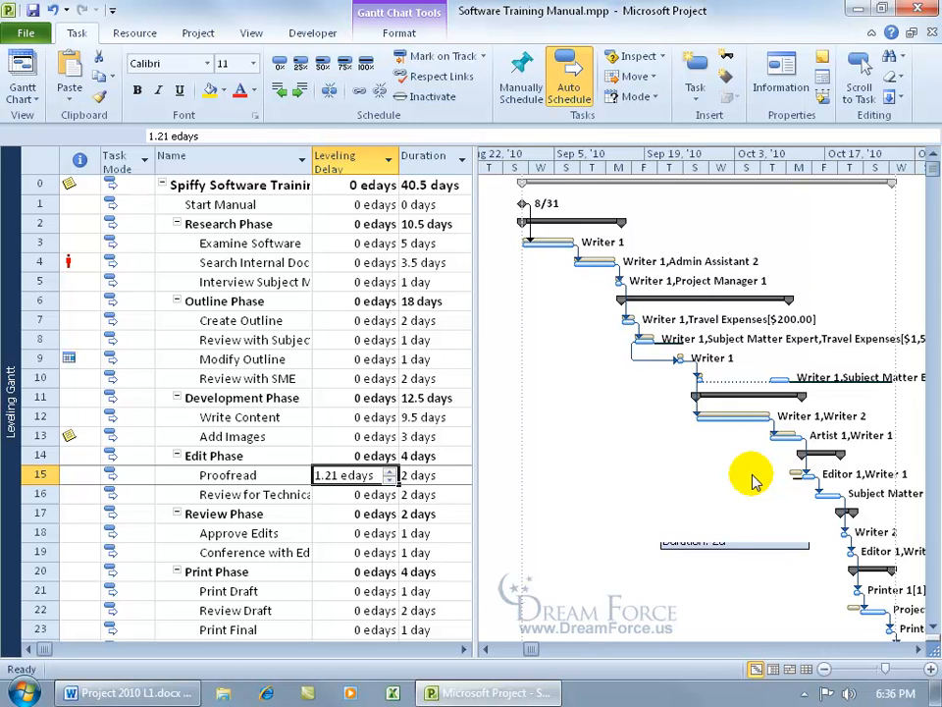
- Check the bars at the end of the project and inspect the overallocated Search Internal Documentation task's schedule details
click(935, 629)
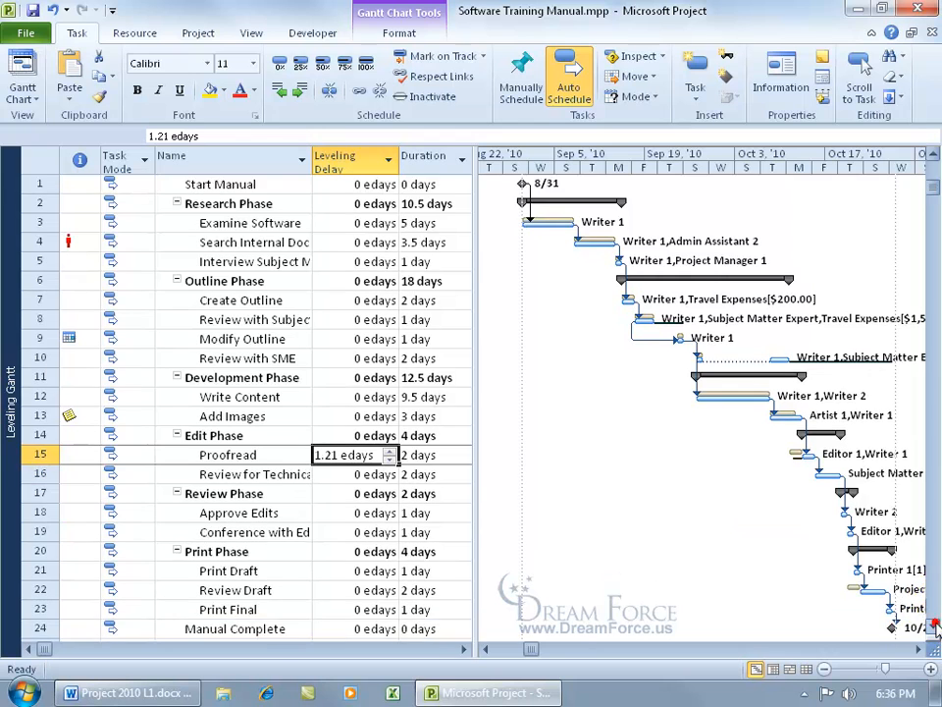
click(935, 628)
click(919, 649)
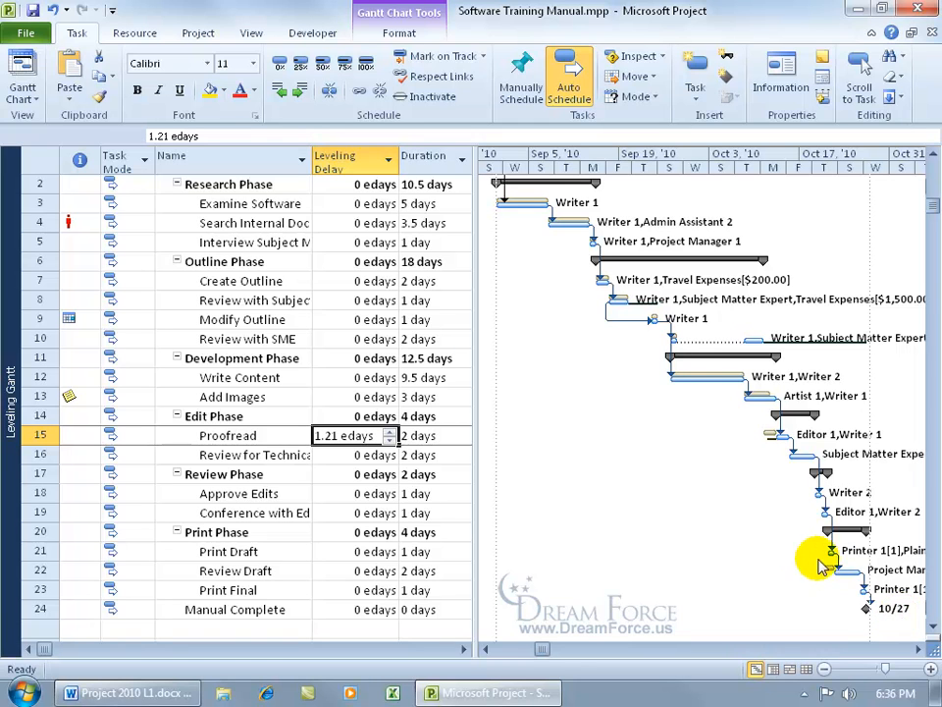
mouse_move(81, 225)
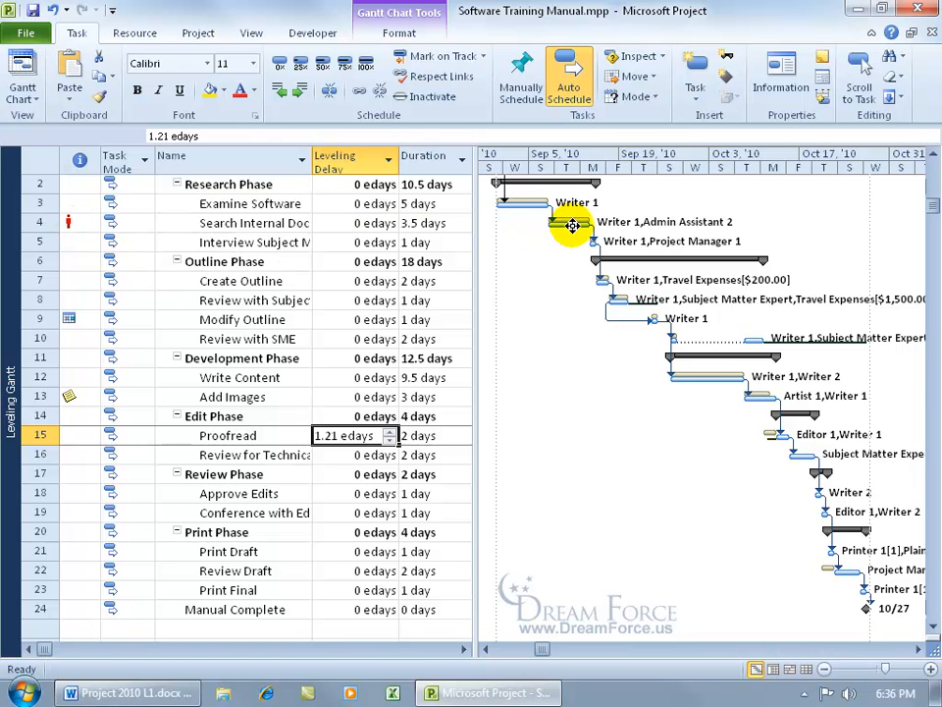
mouse_move(572, 225)
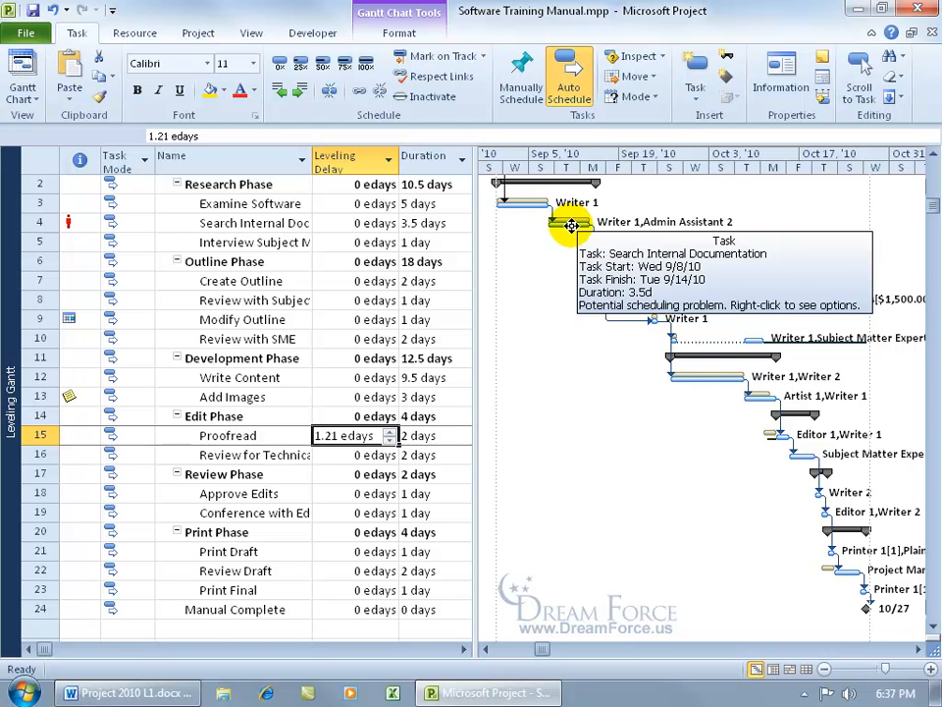
- Inspect the problem-fixing options offered for the overallocated Search Internal Documentation task, from its bar and its overallocation indicator
right_click(571, 225)
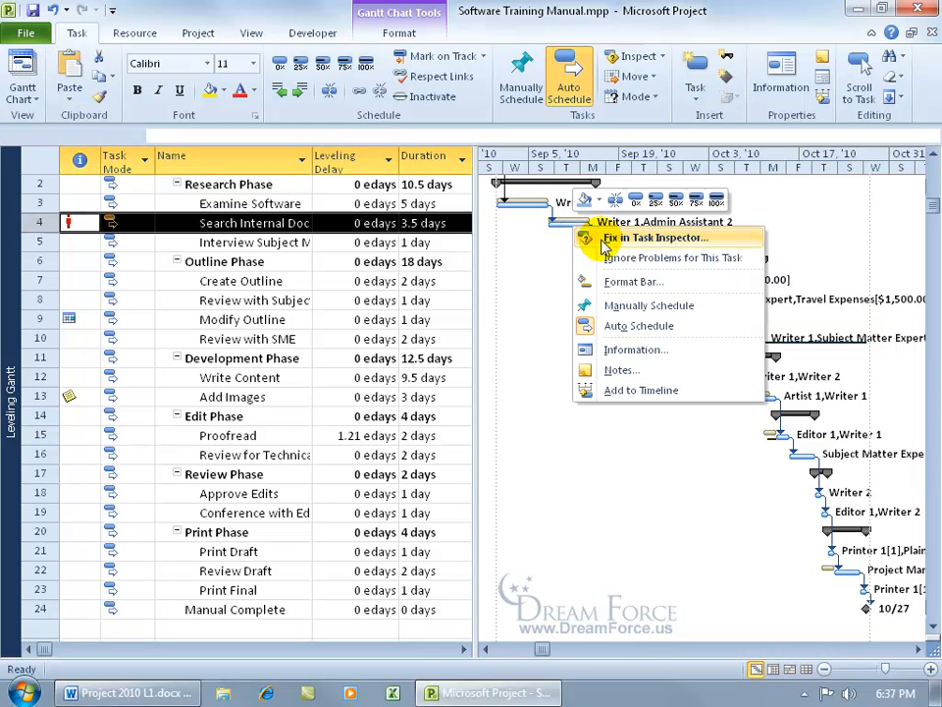
click(80, 221)
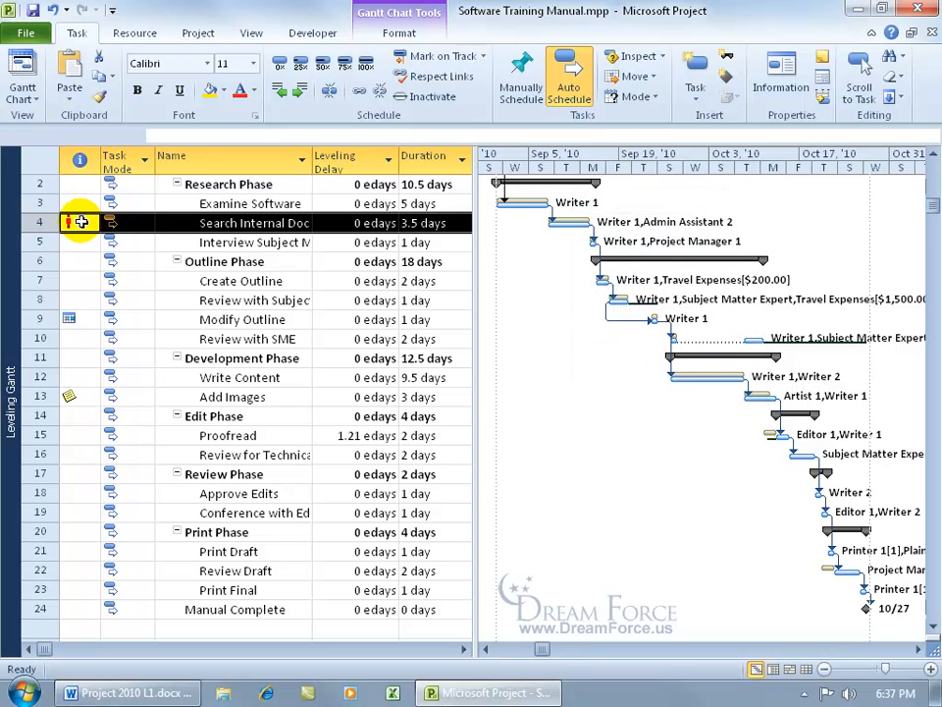
mouse_move(81, 220)
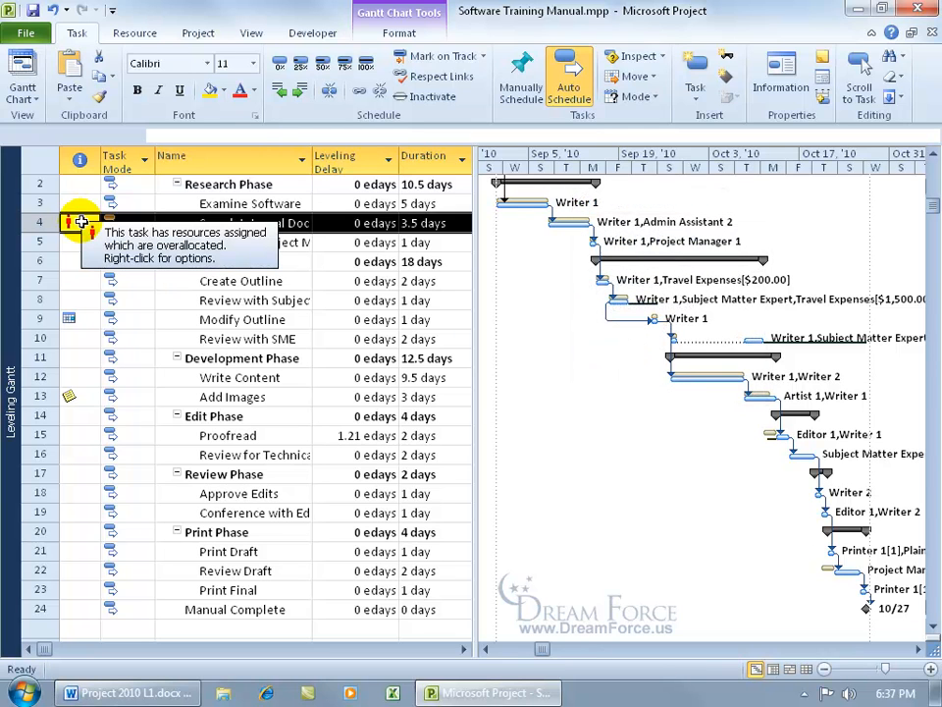
right_click(80, 221)
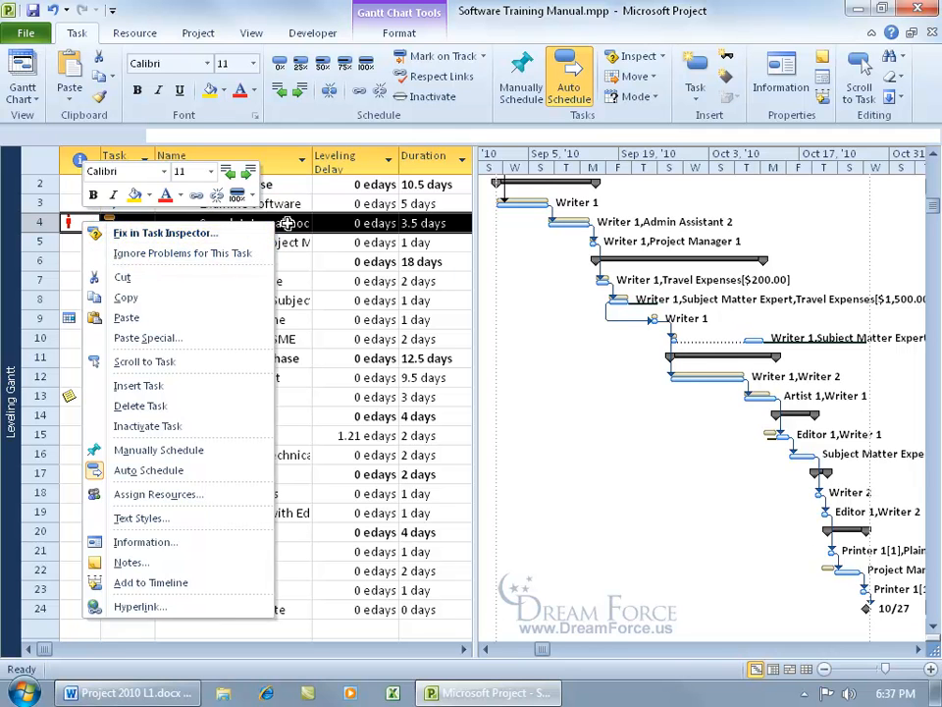
click(371, 287)
click(293, 223)
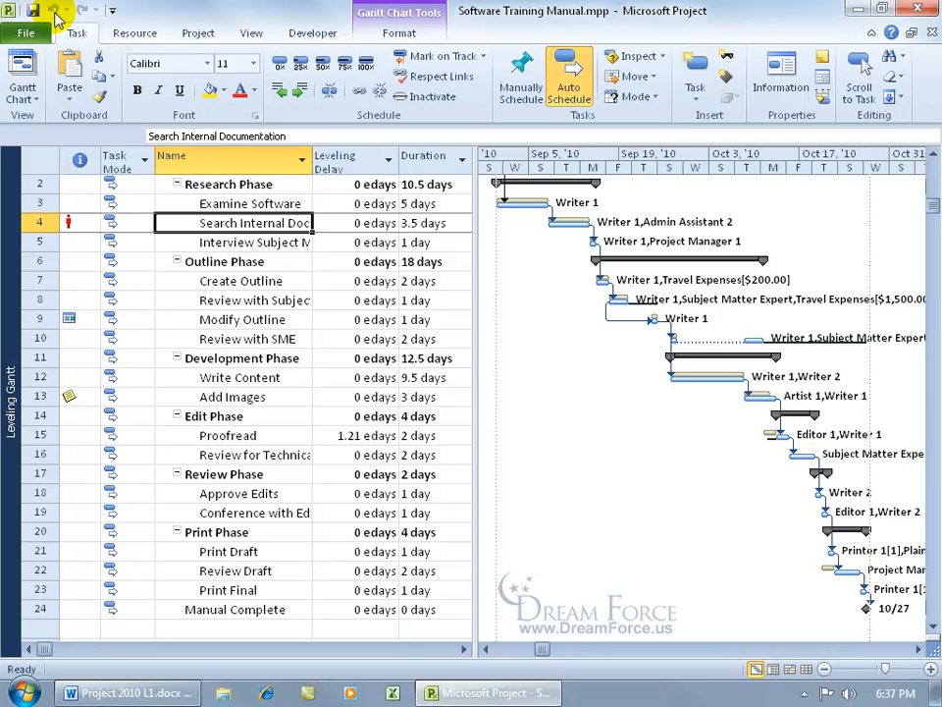
- Clear leveling for the entire project and check which tasks carry overallocation indicators
click(132, 33)
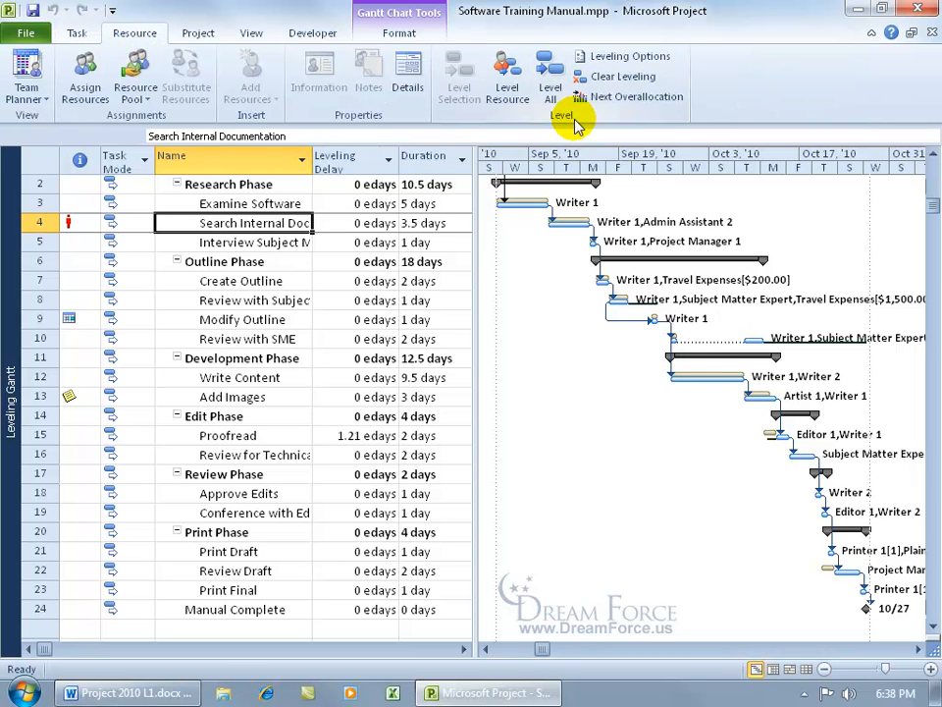
click(614, 79)
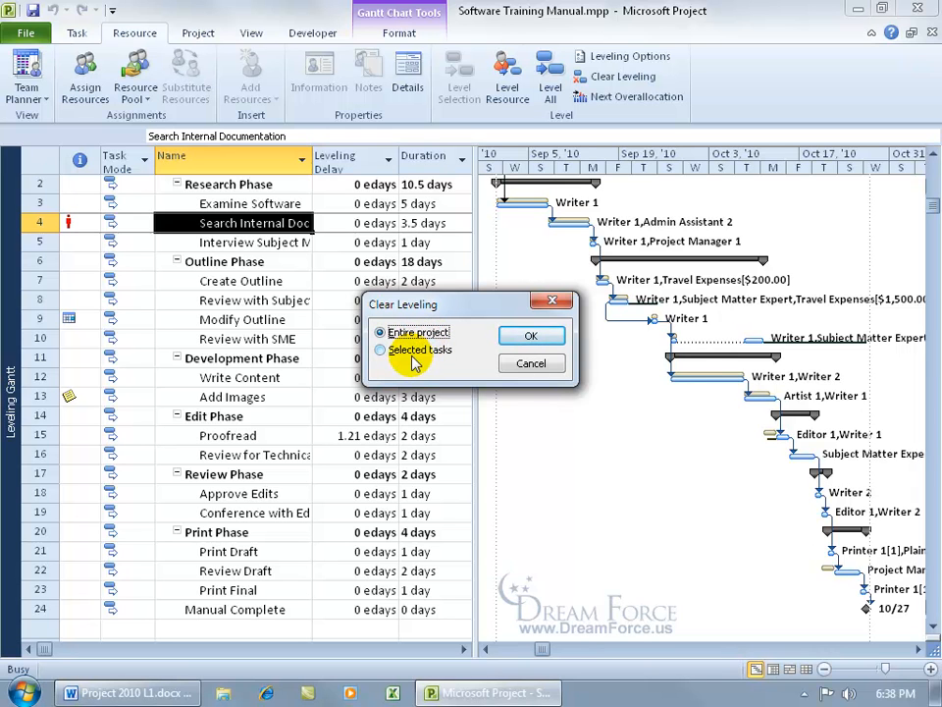
click(518, 337)
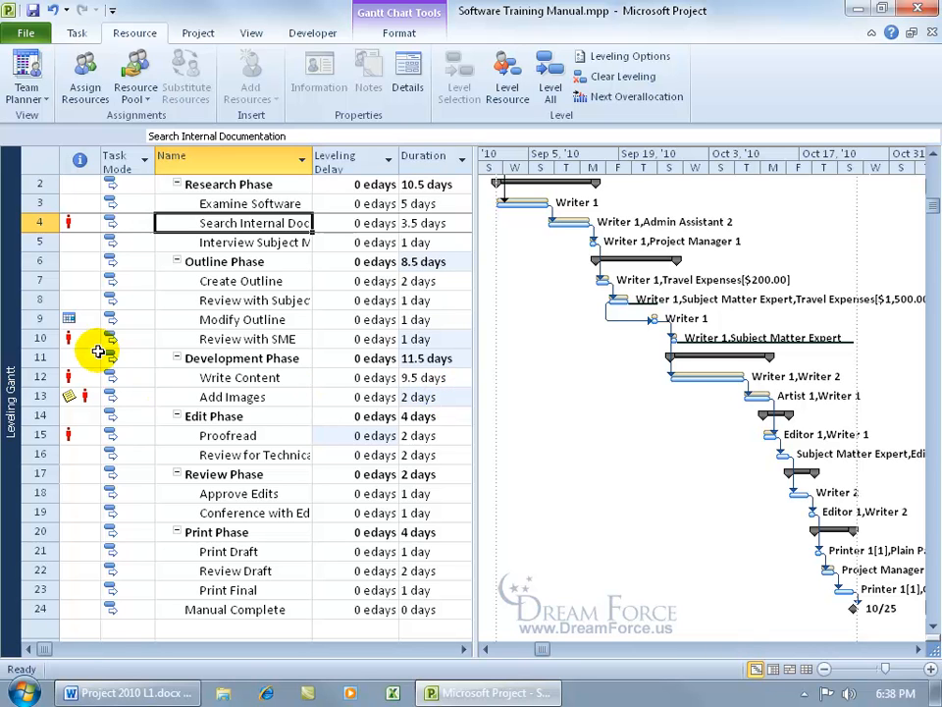
mouse_move(92, 340)
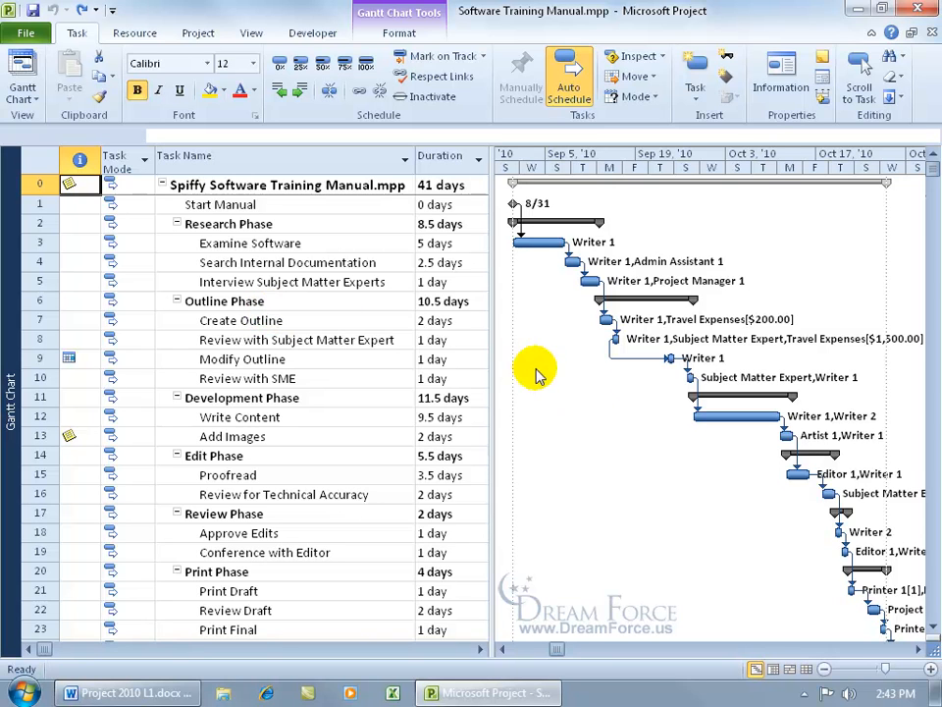
- Turn on the Critical Tasks bar style in the Gantt Chart to highlight the critical path through Manual Complete
click(934, 632)
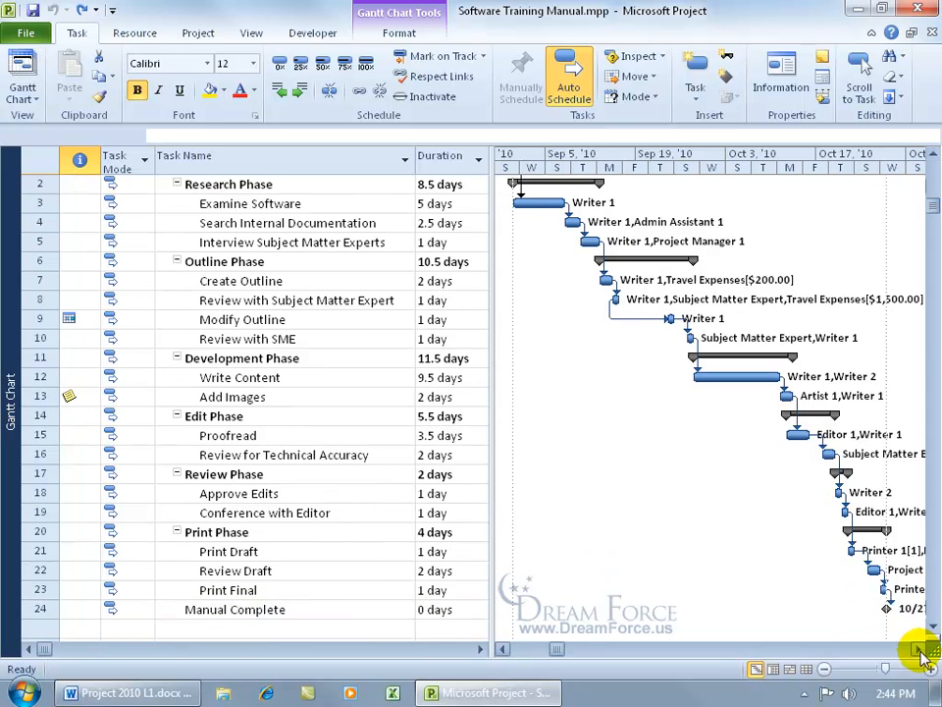
click(918, 649)
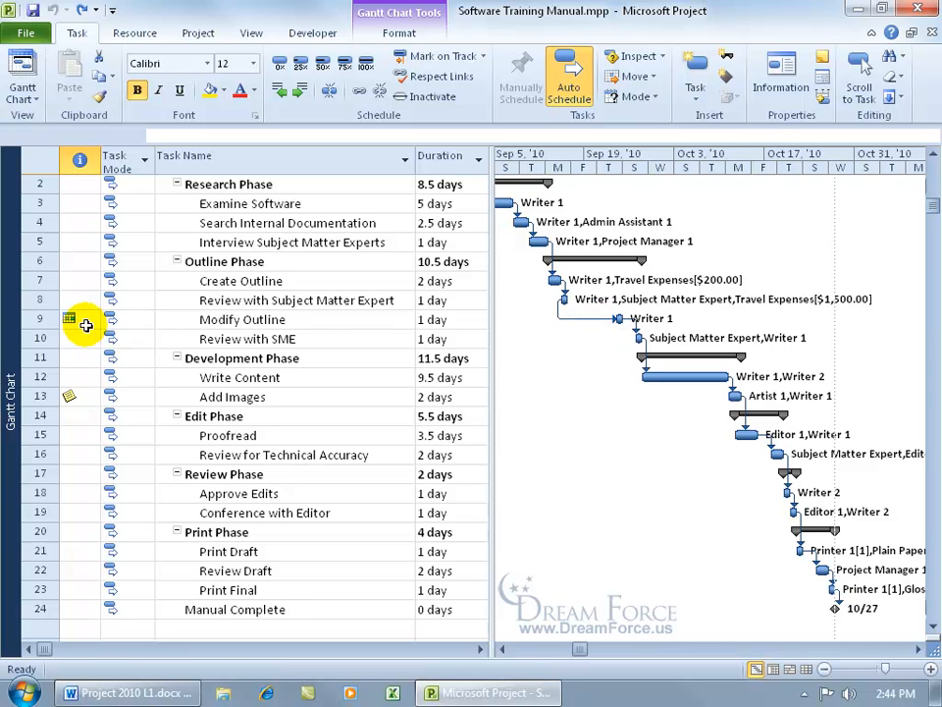
mouse_move(80, 322)
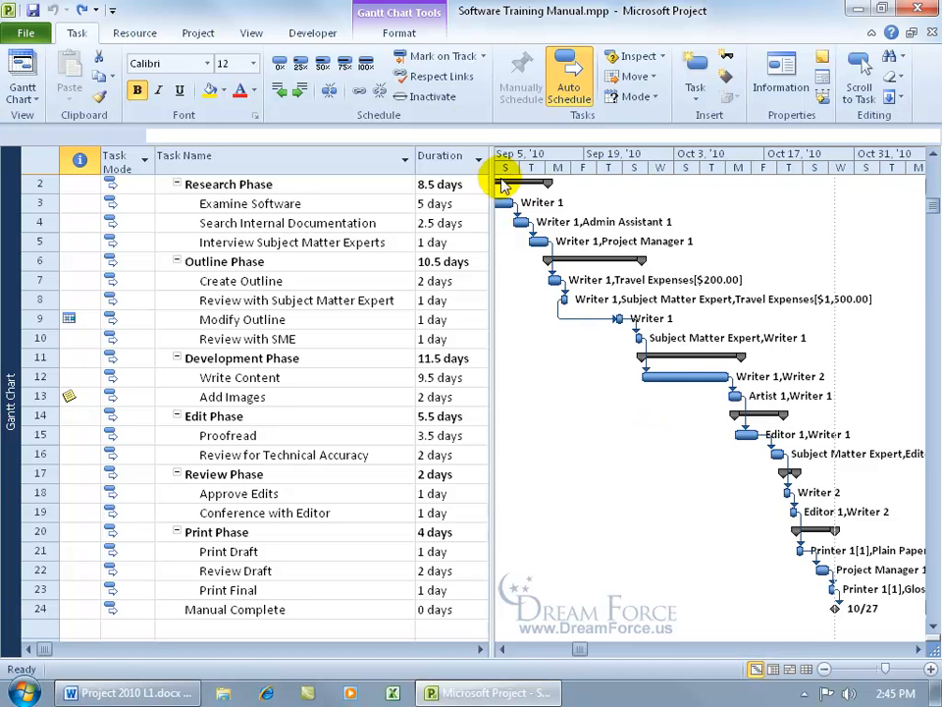
click(395, 34)
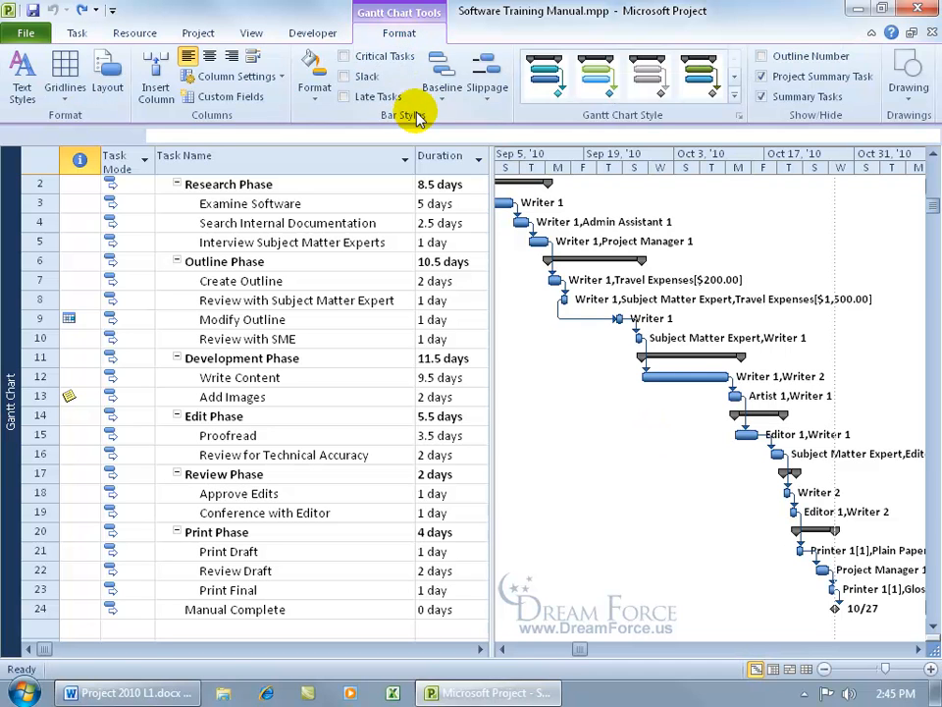
click(343, 57)
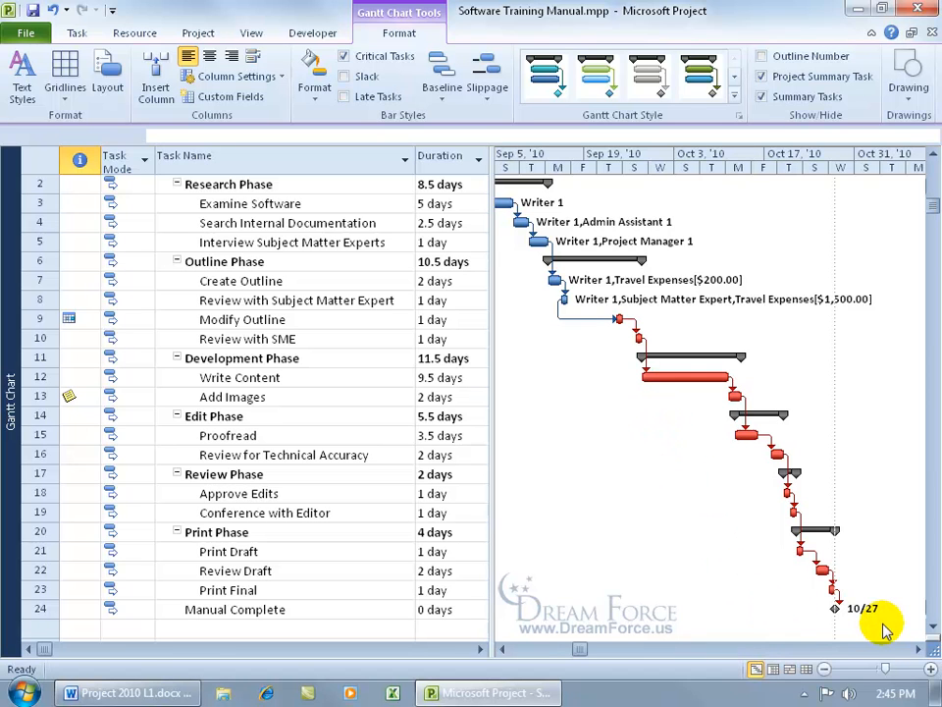
- Try a 3-day duration on the critical Add Images task to see its effect on the finish date, and undo it
click(456, 397)
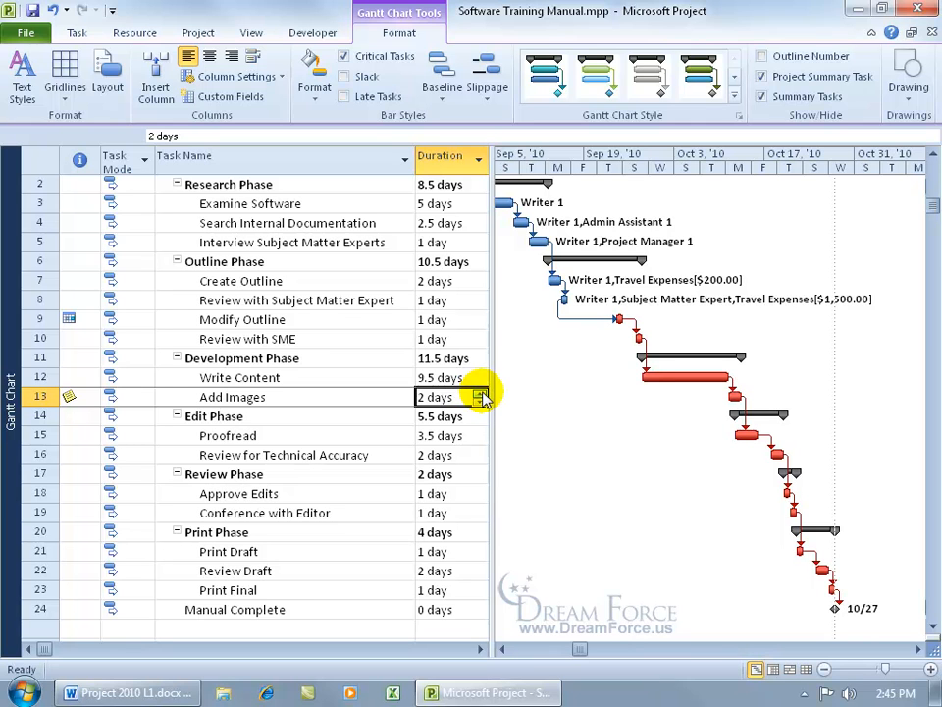
click(481, 393)
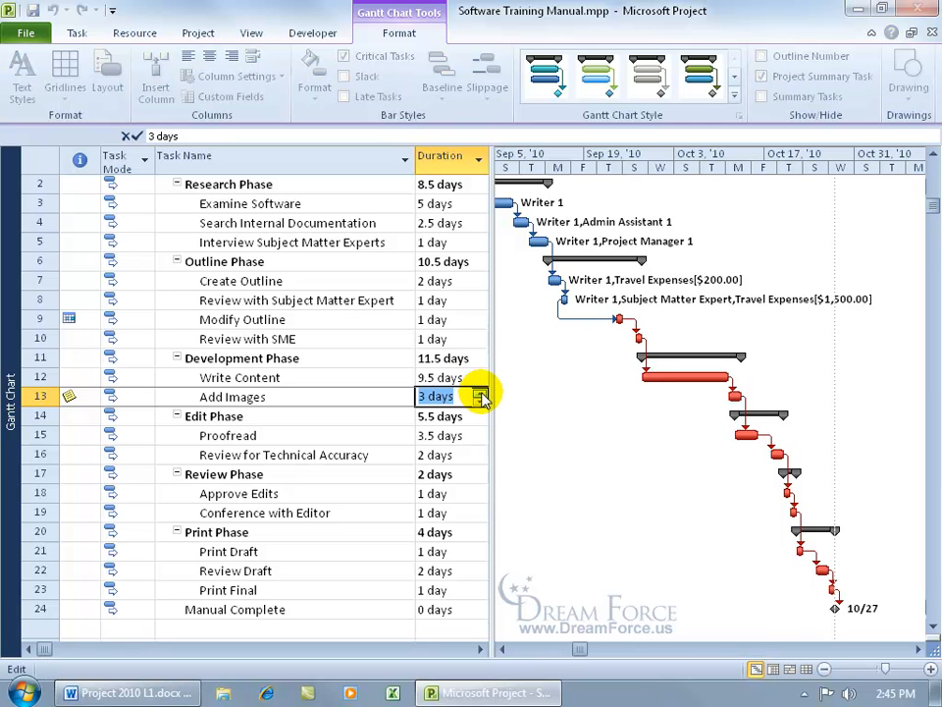
key(Return)
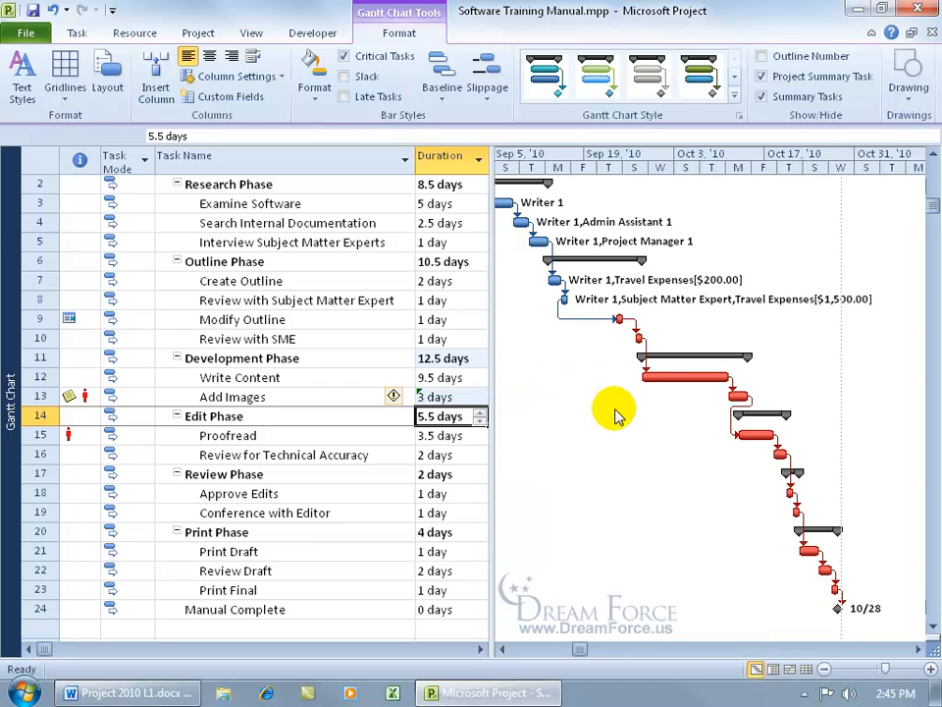
click(54, 9)
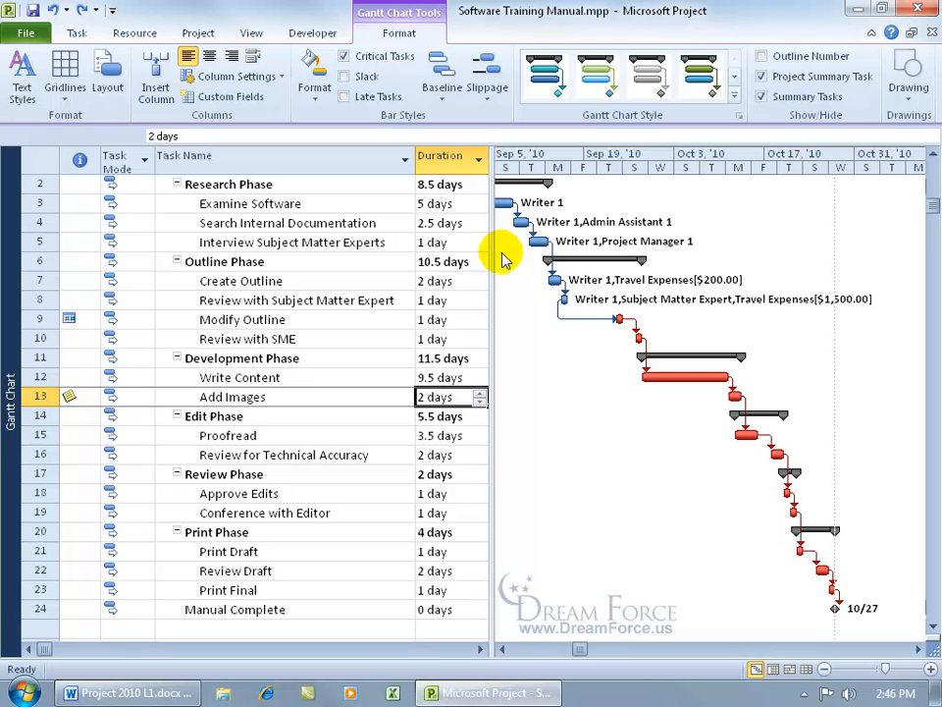
- Set the duration of the noncritical Create Outline task to 20 days
click(504, 648)
click(503, 648)
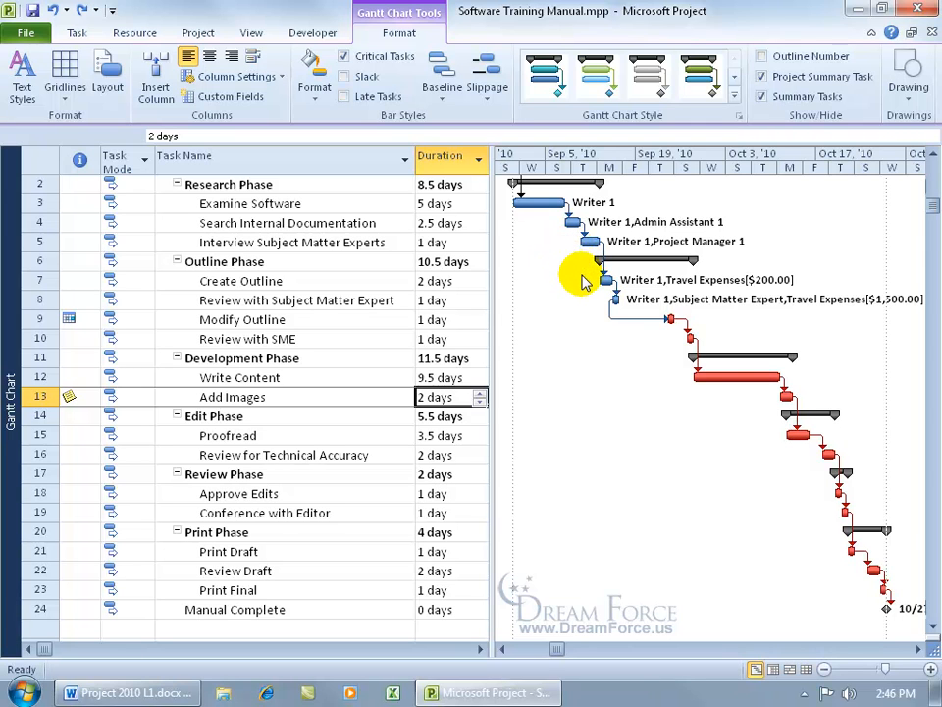
mouse_move(617, 300)
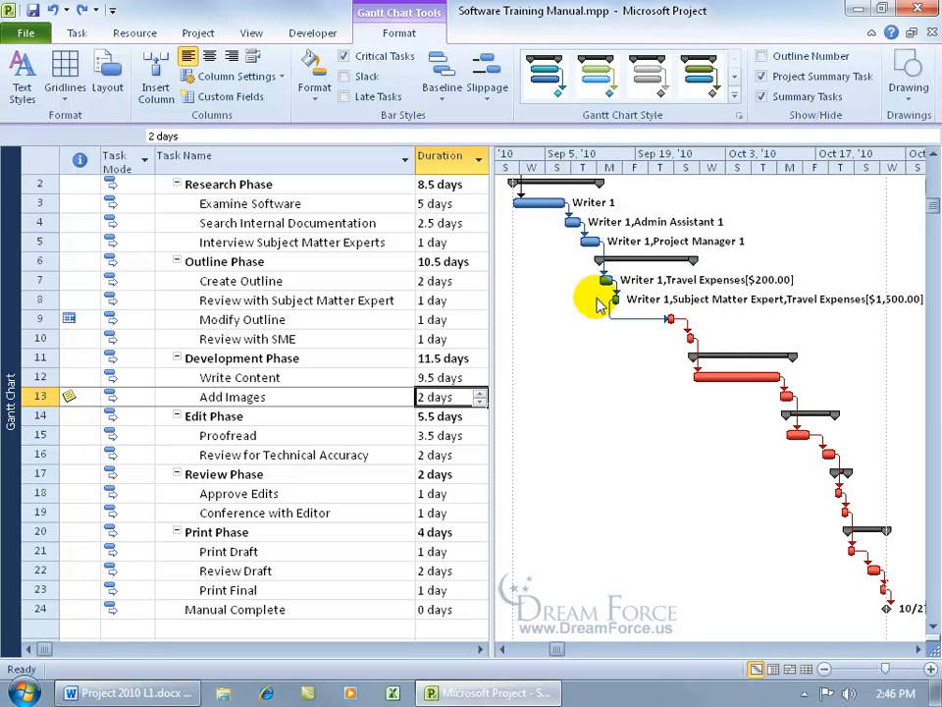
click(456, 281)
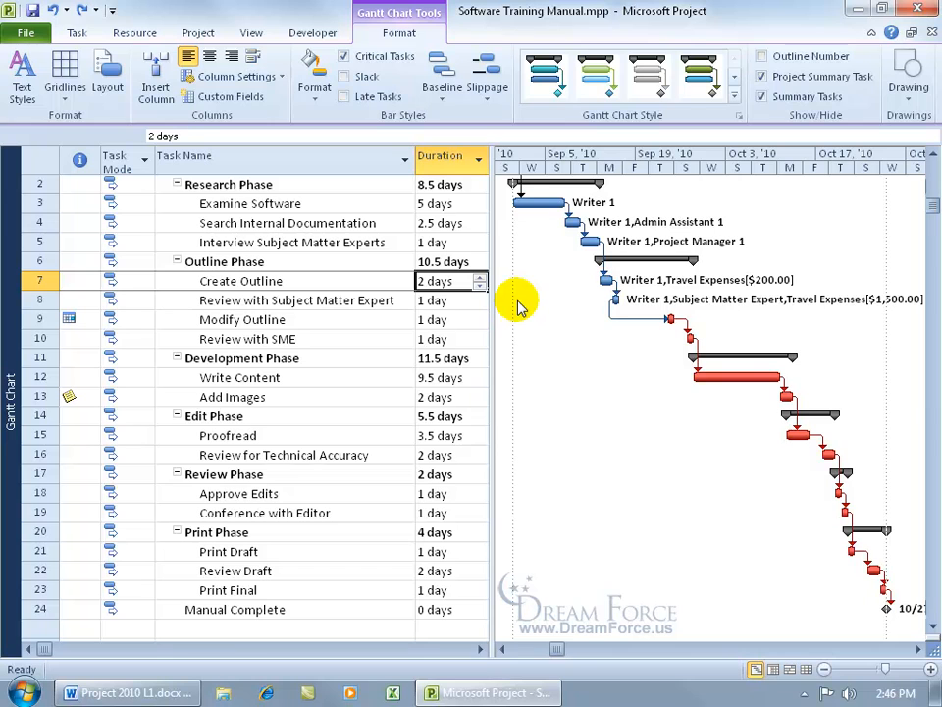
text(20)
key(Return)
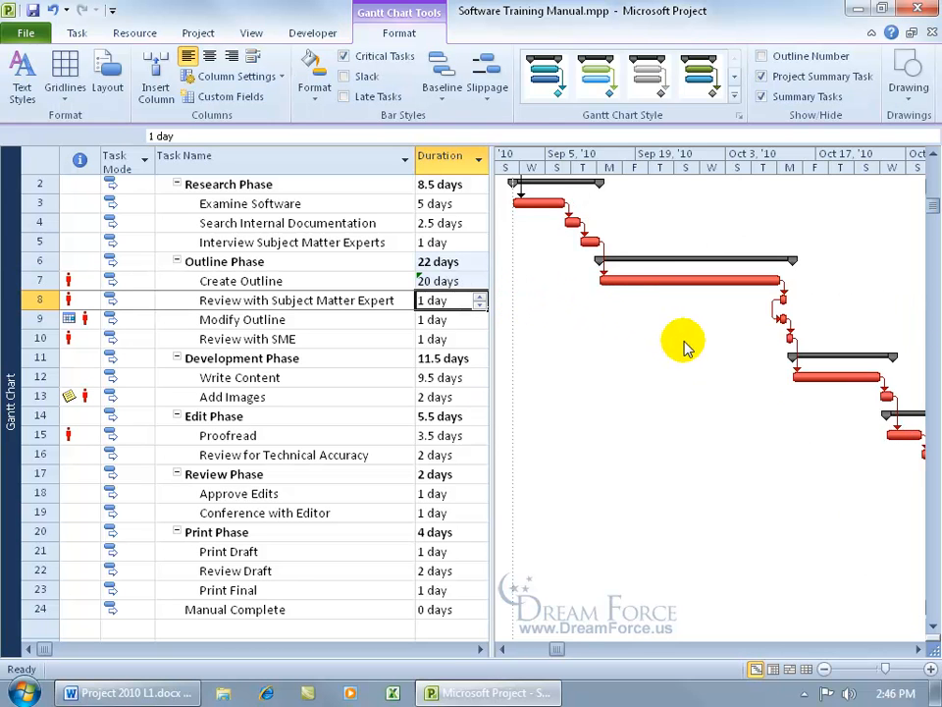
- Zoom the timescale to the entire project and check the Manual Complete milestone's date
right_click(655, 160)
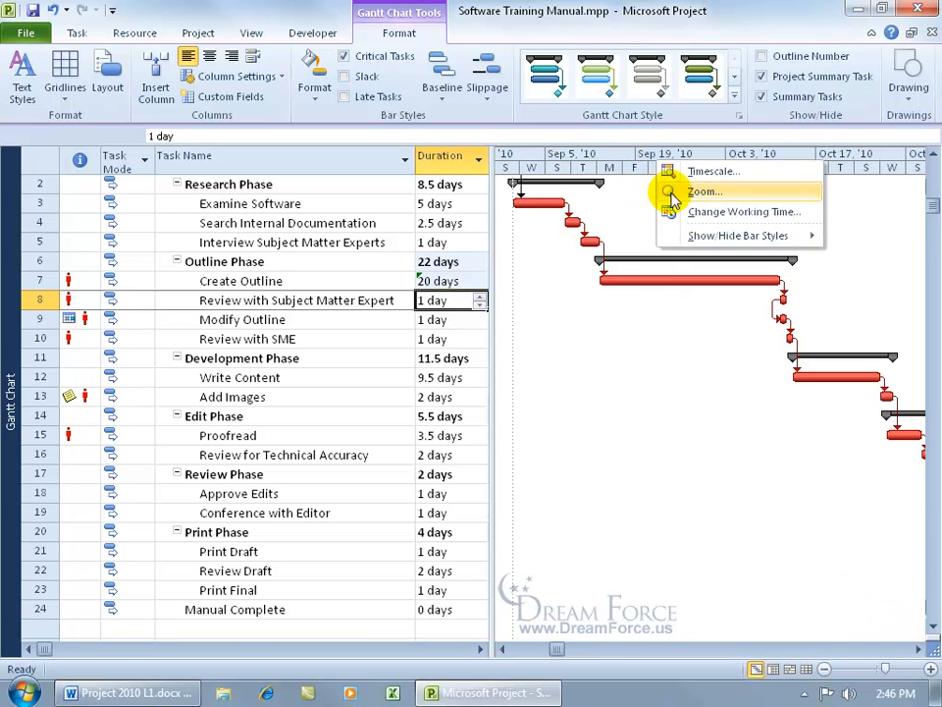
click(669, 193)
click(418, 377)
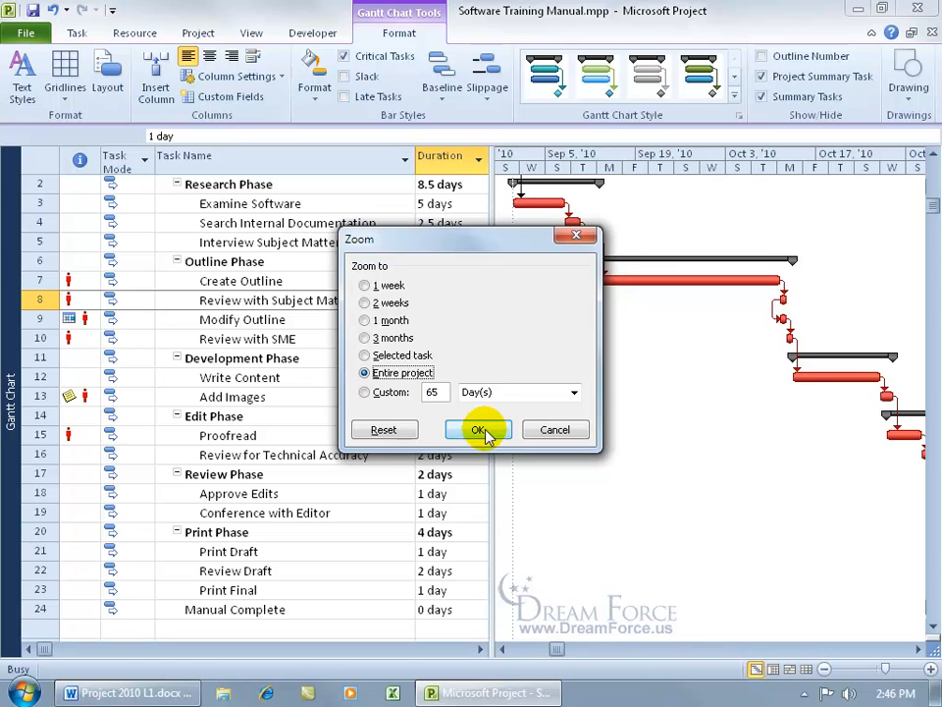
click(480, 432)
click(920, 648)
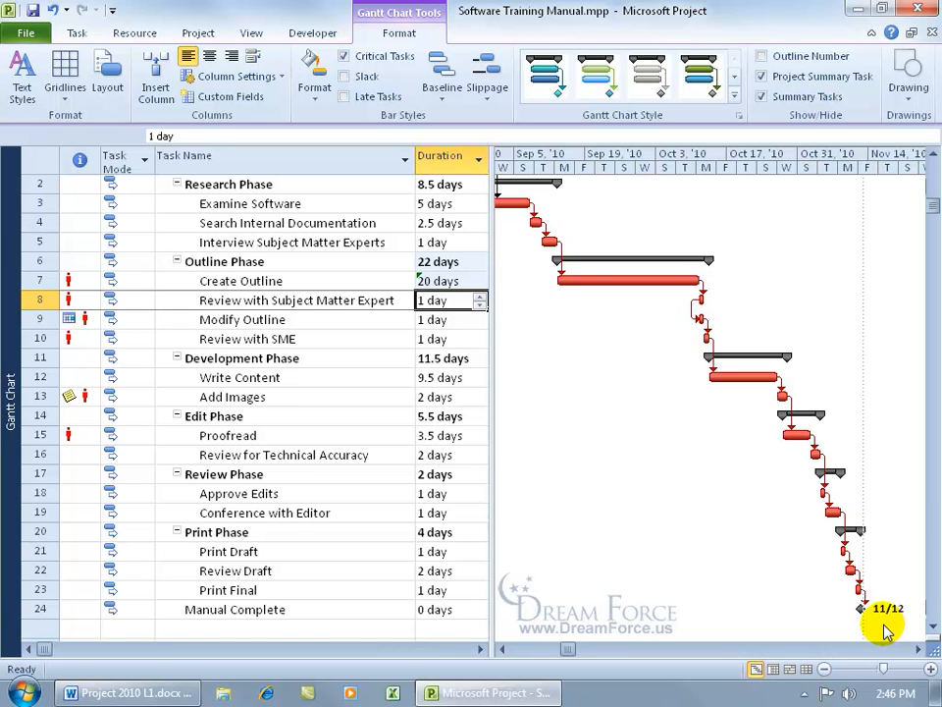
- Undo the timescale zoom and the Create Outline duration change, and check the end of the schedule
click(53, 11)
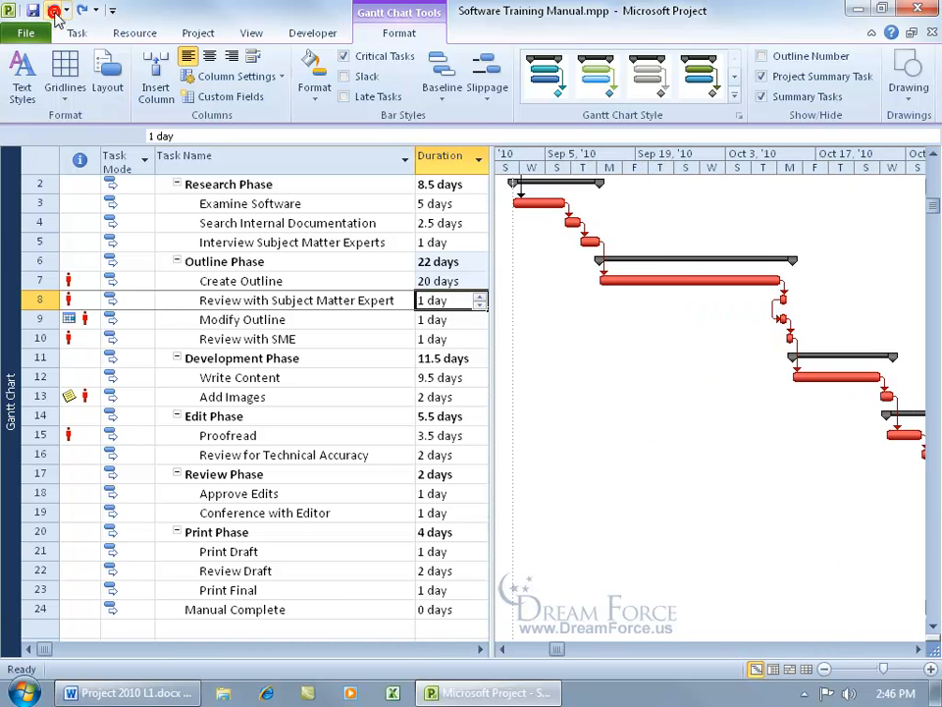
click(53, 11)
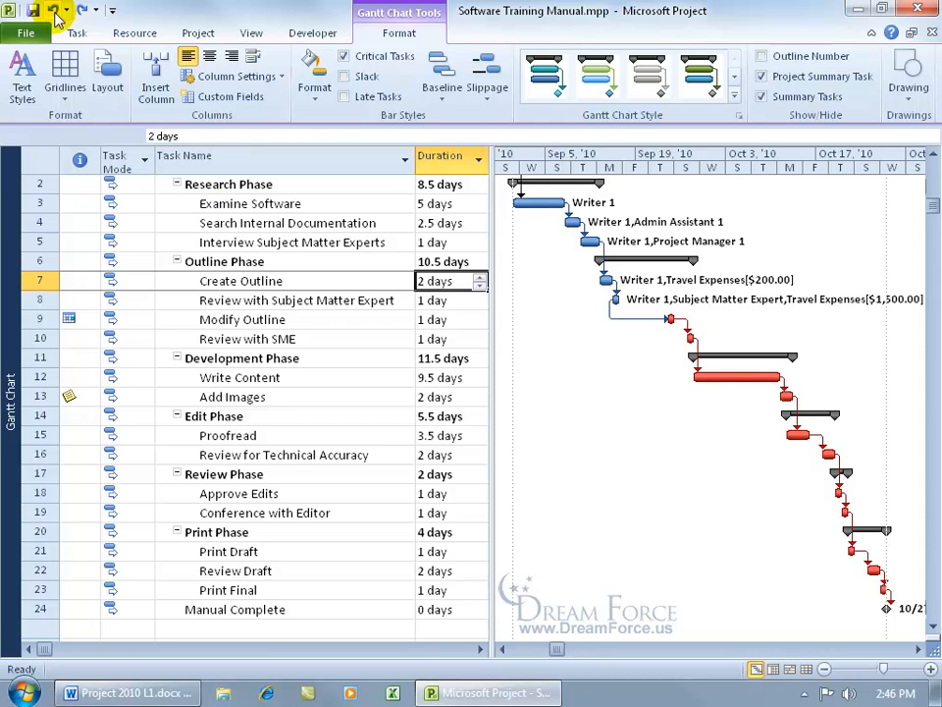
click(920, 649)
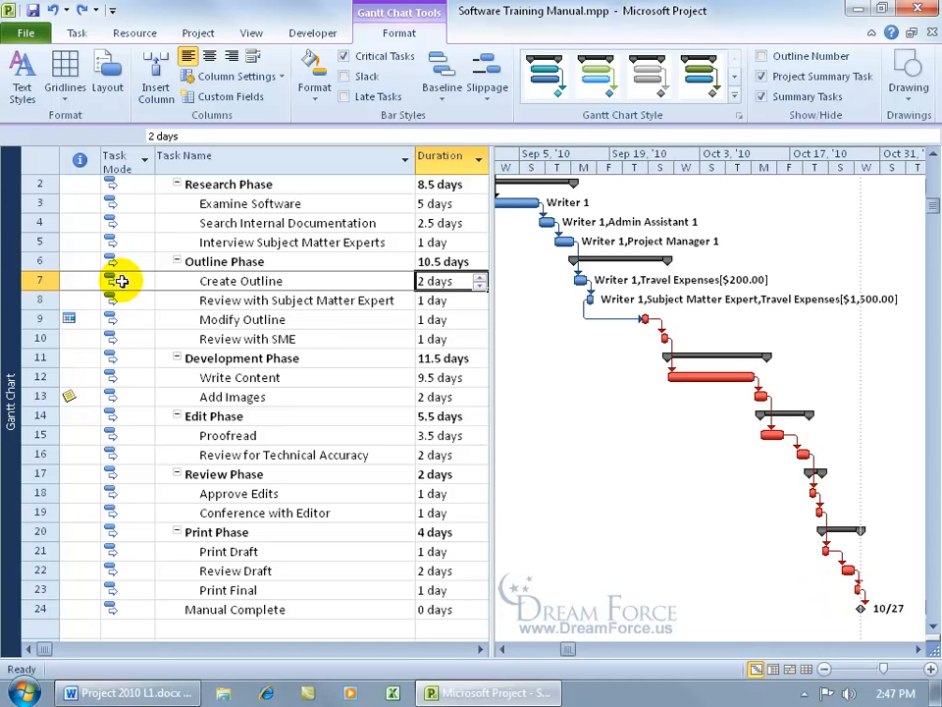
- Switch to the Network Diagram view and examine the phase boxes and linked tasks from Start Manual through Modify Outline
right_click(13, 293)
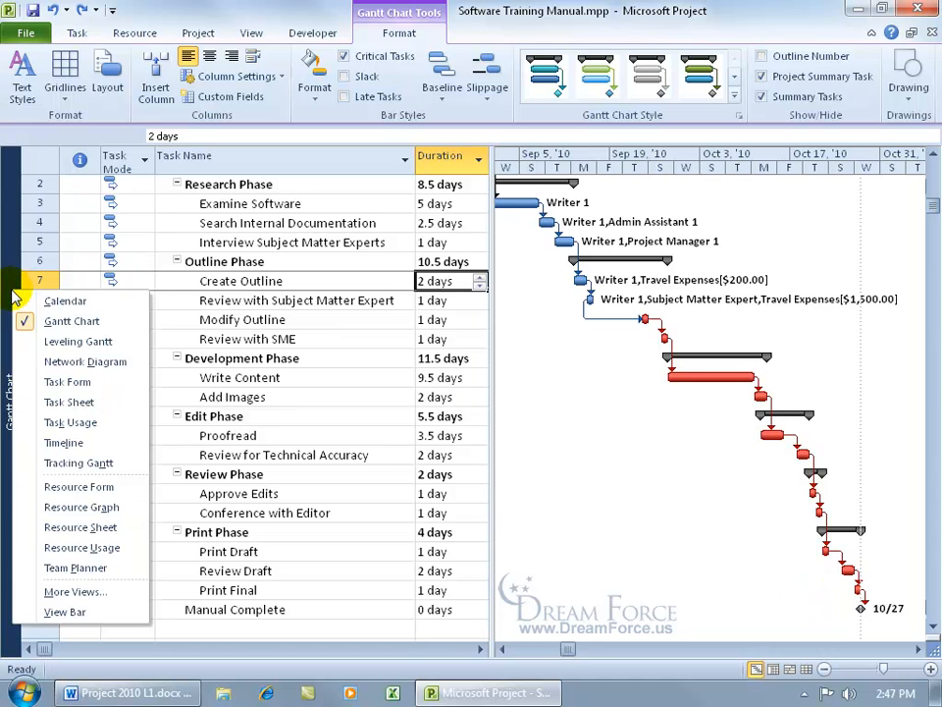
click(65, 361)
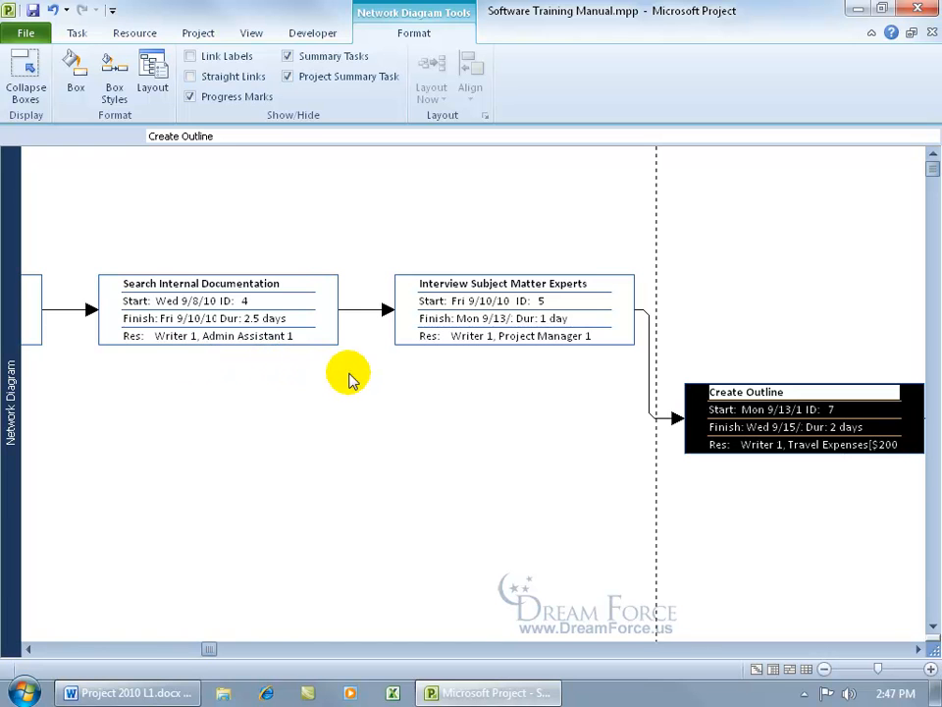
click(29, 650)
drag(29, 649, 30, 650)
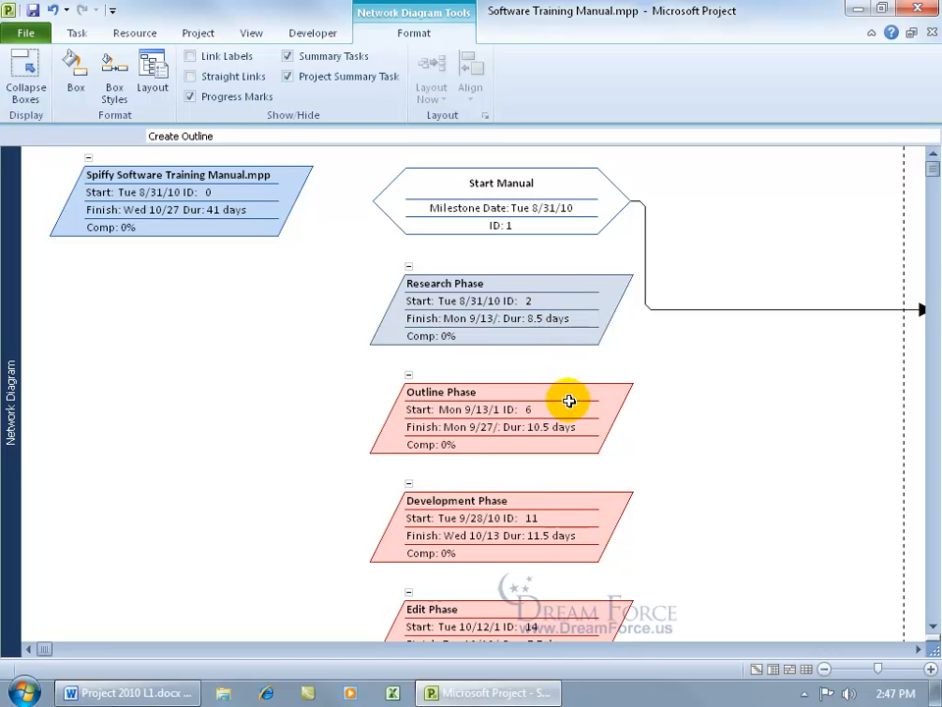
click(918, 648)
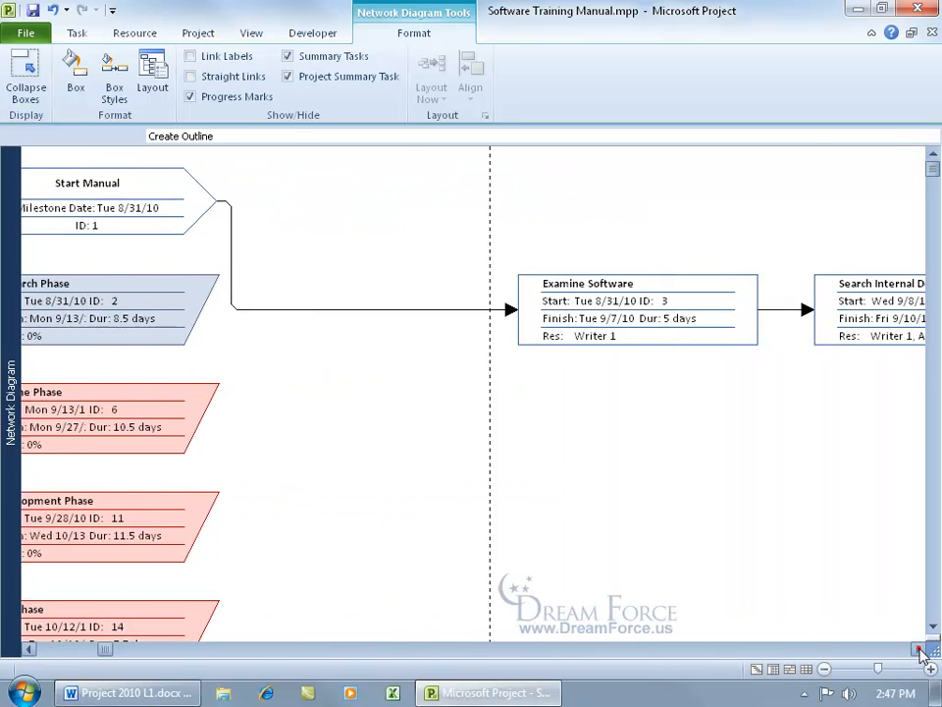
click(918, 649)
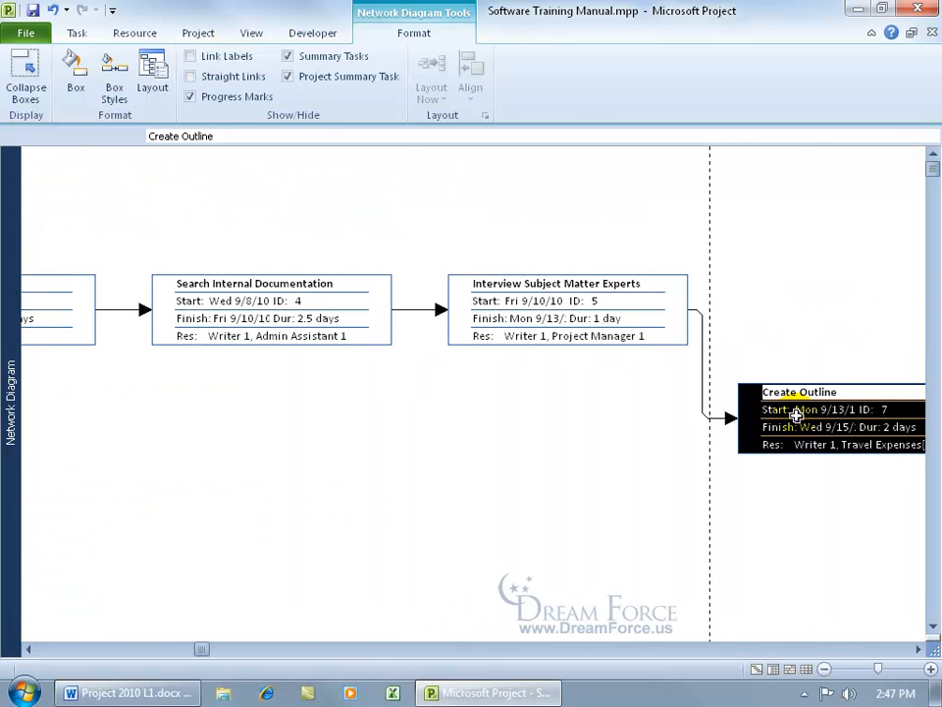
click(919, 649)
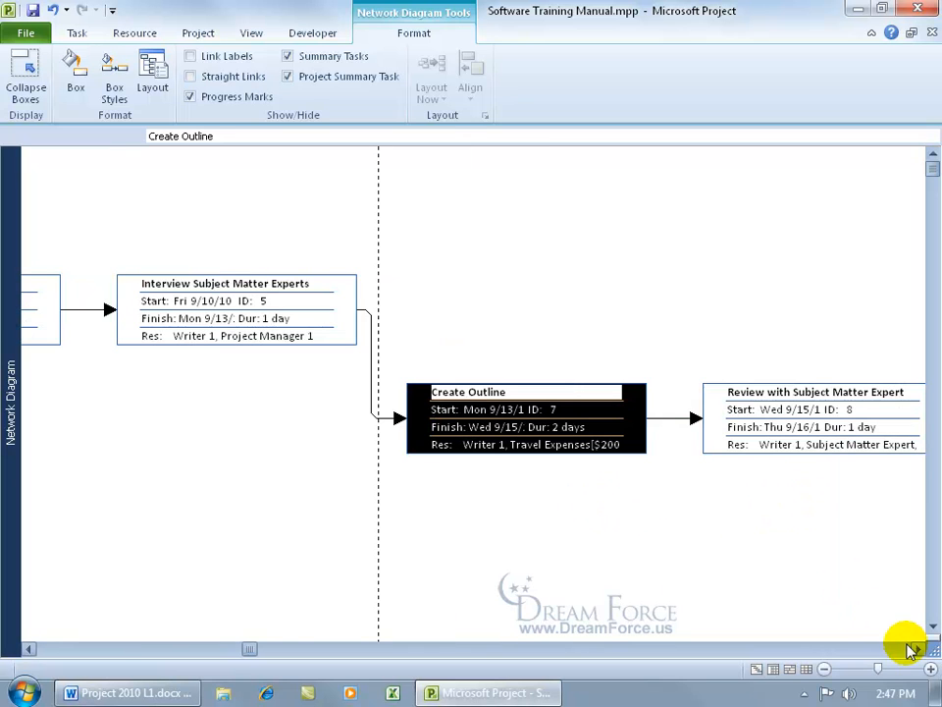
click(918, 648)
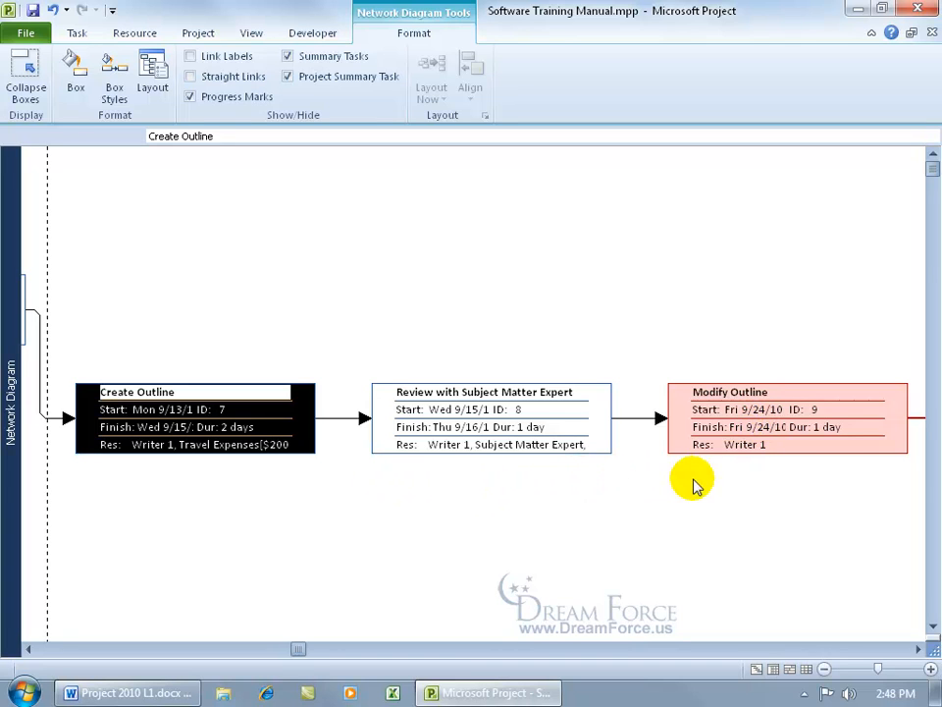
- Zoom the Network Diagram out from the Start Manual milestone to fit the entire project
drag(300, 652, 95, 660)
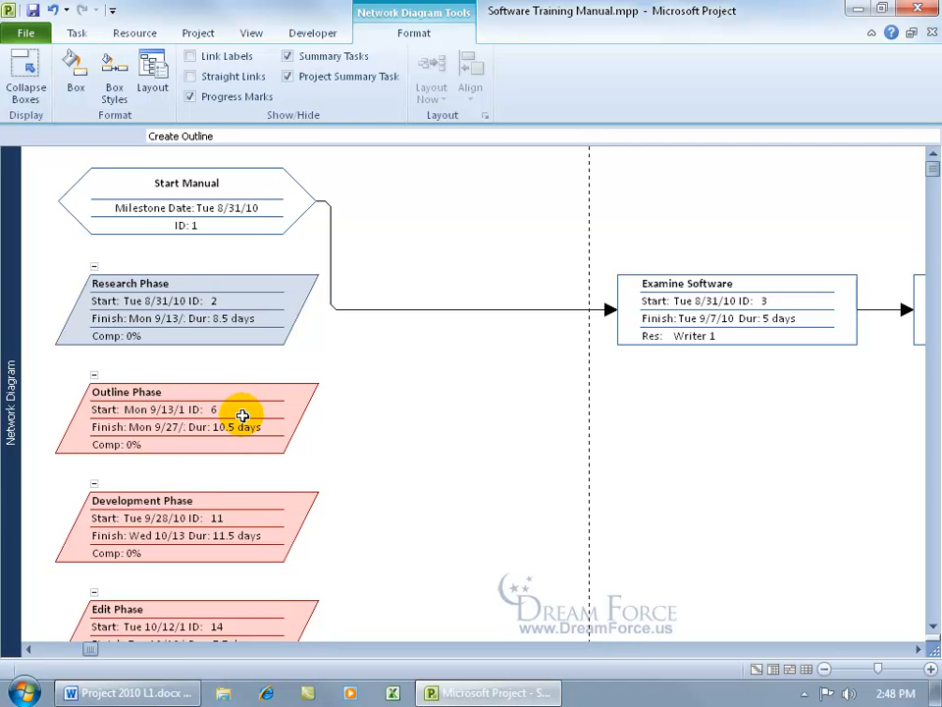
right_click(455, 398)
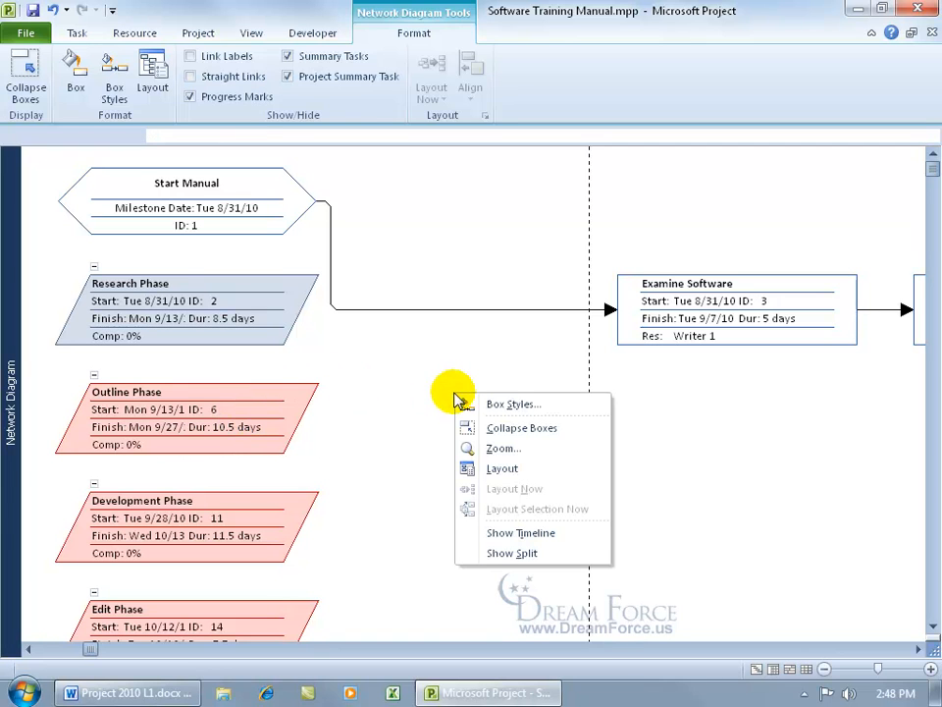
click(481, 447)
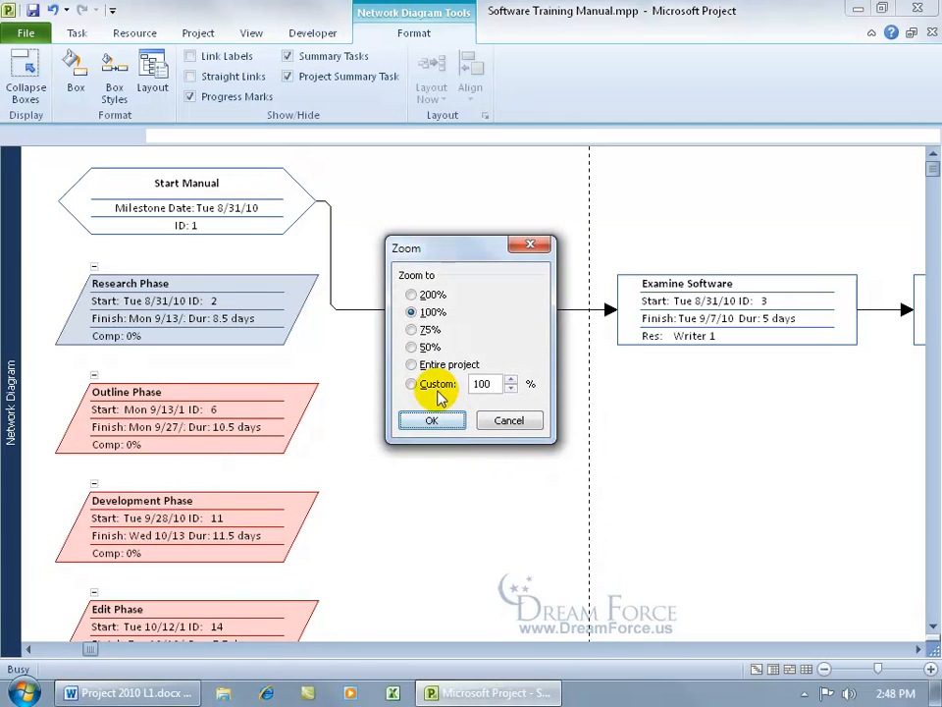
click(412, 364)
click(448, 421)
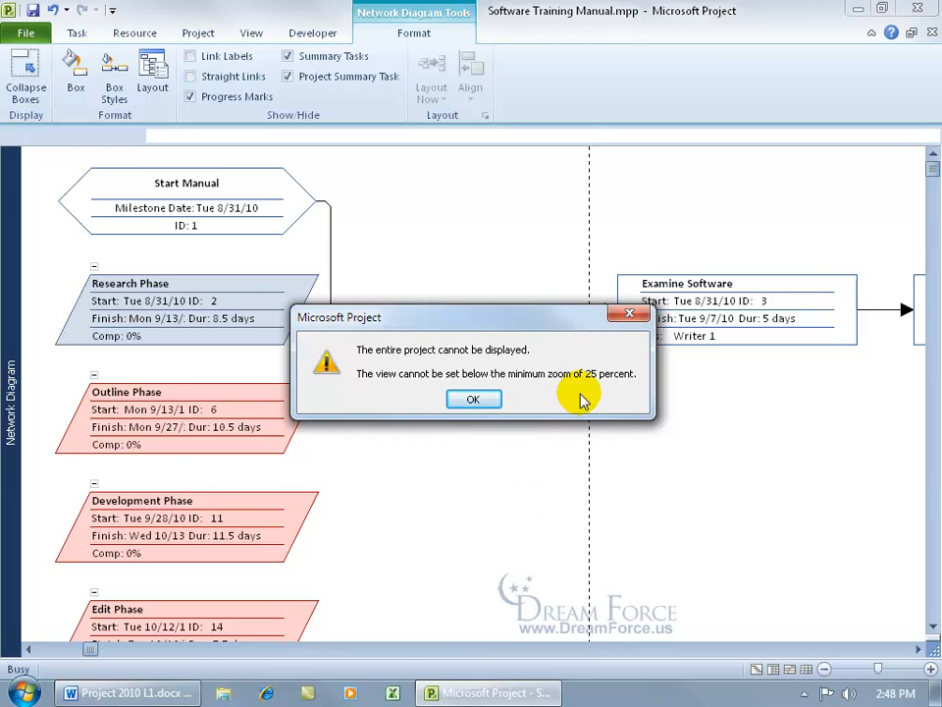
click(476, 398)
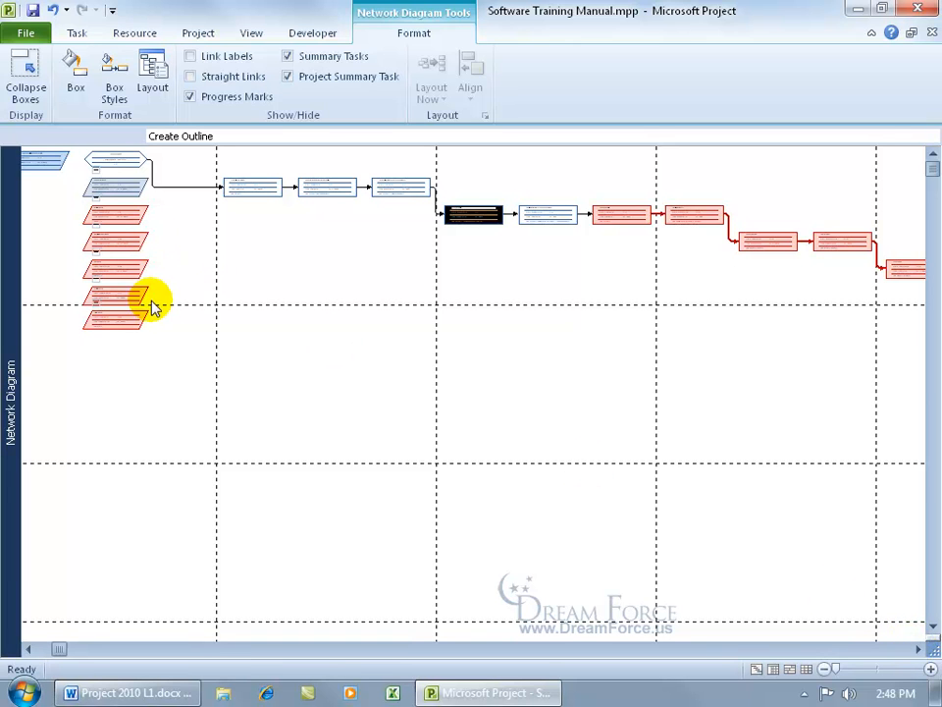
- Examine the linked task boxes in the zoomed-out Network Diagram, following the critical path to the final milestone
click(918, 650)
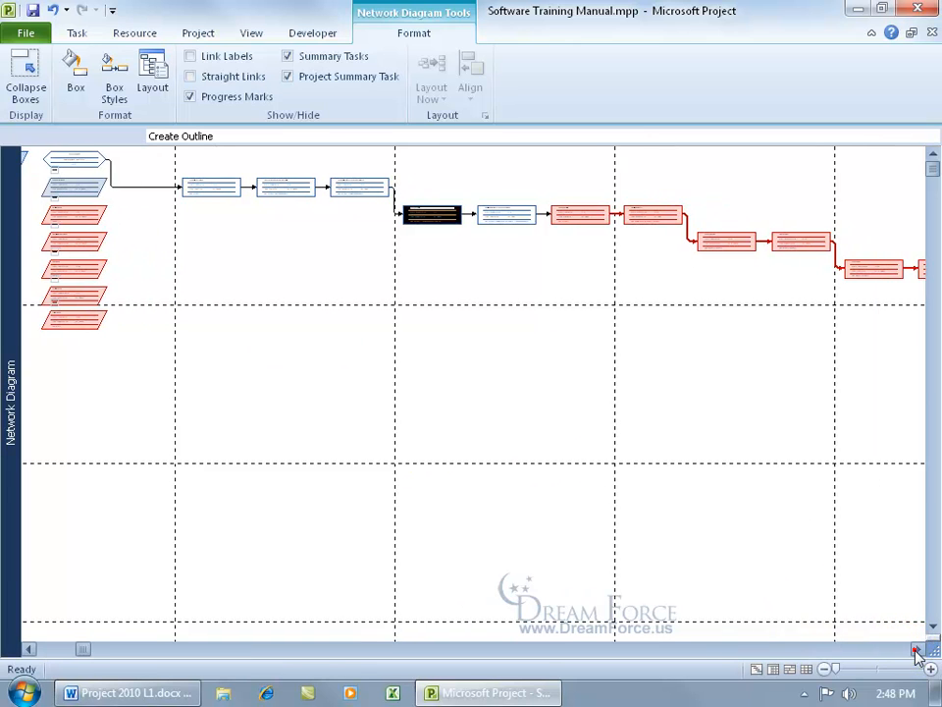
mouse_move(378, 214)
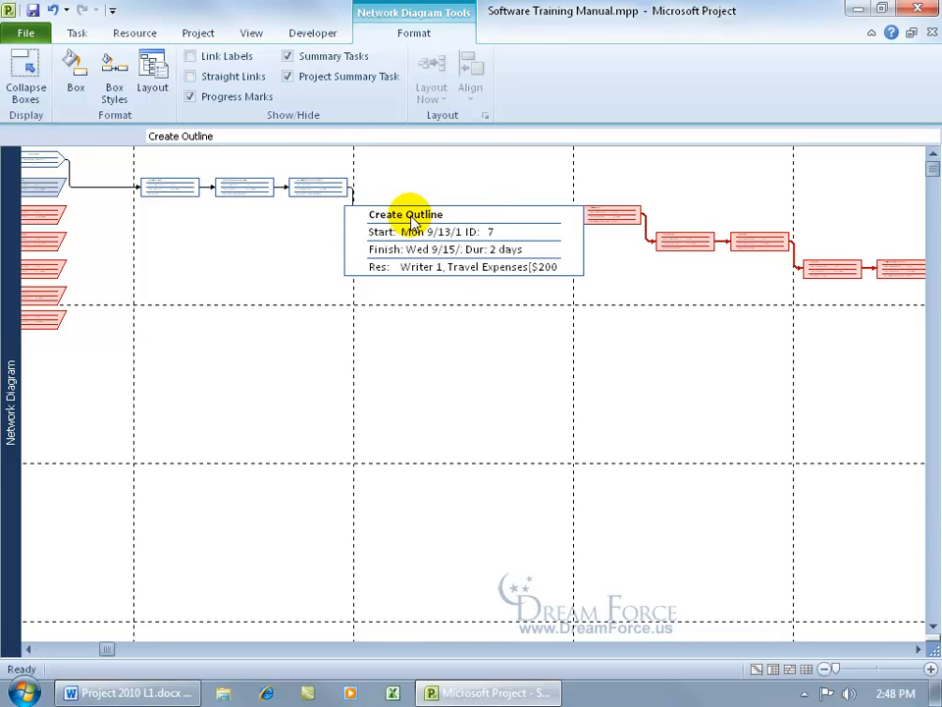
click(918, 650)
click(918, 648)
click(917, 649)
click(918, 649)
click(918, 649)
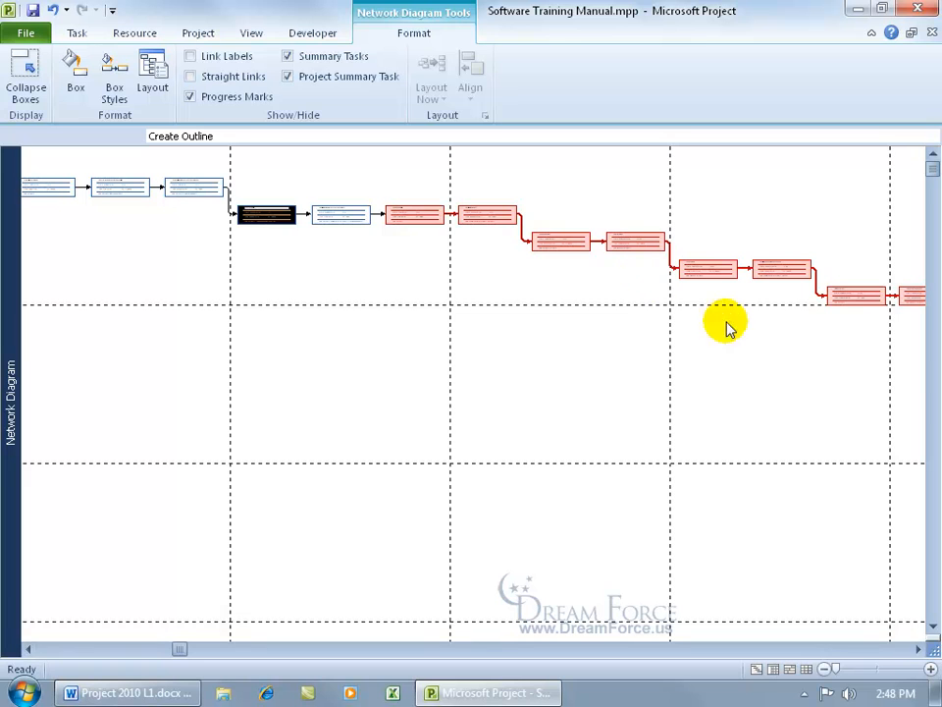
click(918, 649)
click(919, 649)
click(919, 649)
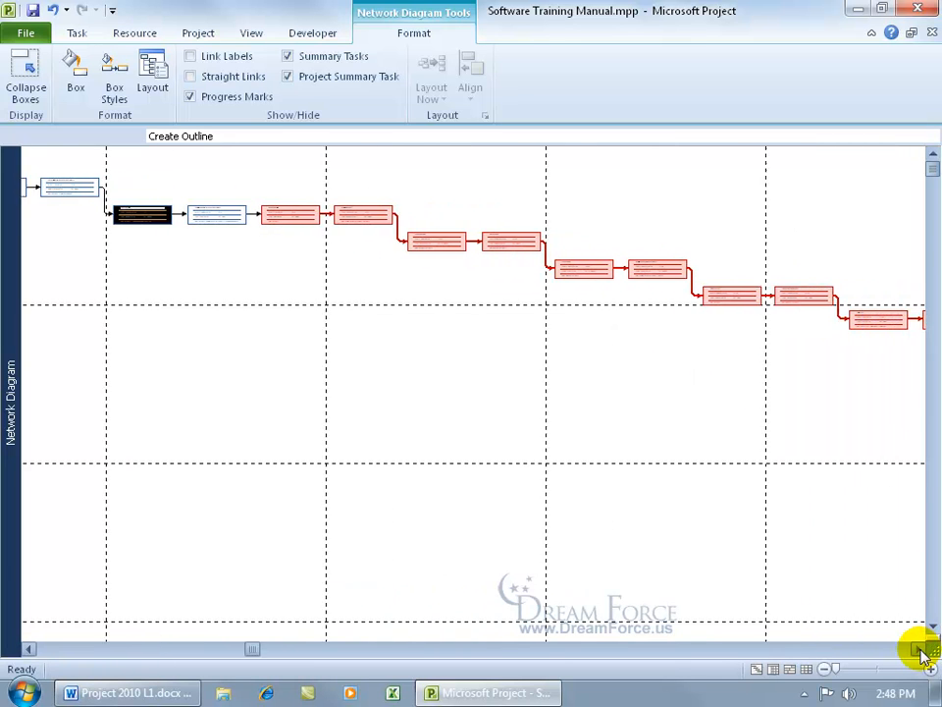
click(919, 649)
click(919, 649)
click(918, 648)
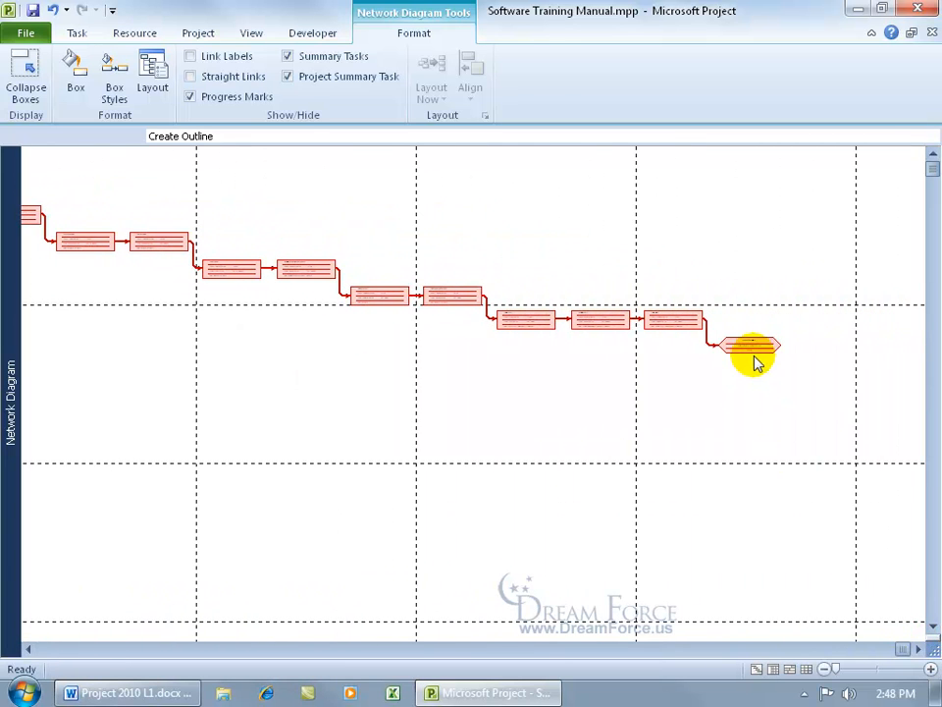
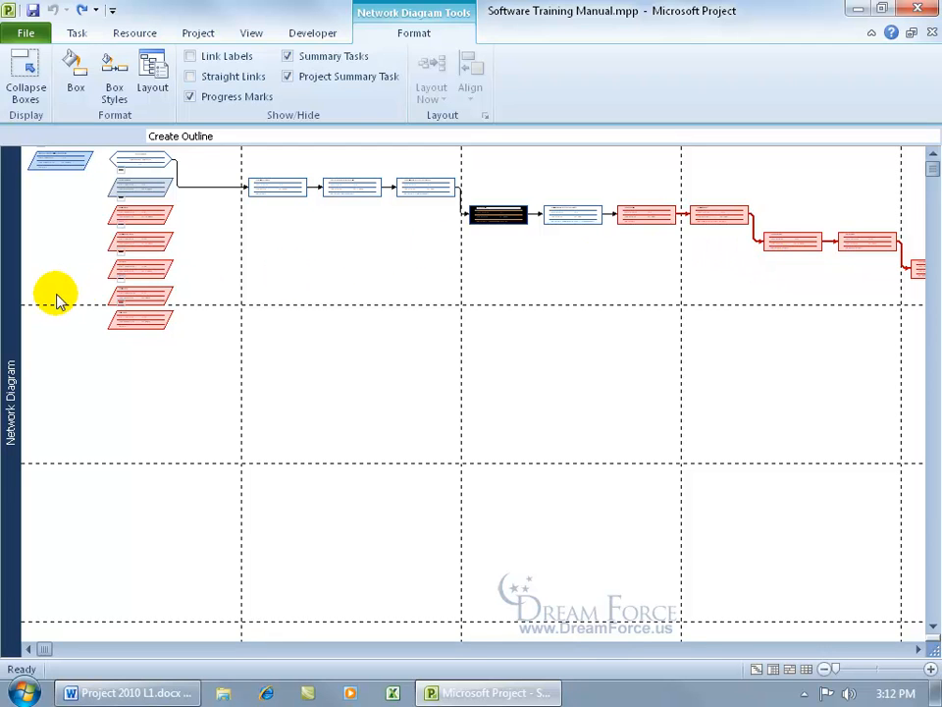
- Switch to the Gantt Chart view and show slack lines on the bars, checking those of Research Phase and Review with Subject Matter Expert
right_click(8, 294)
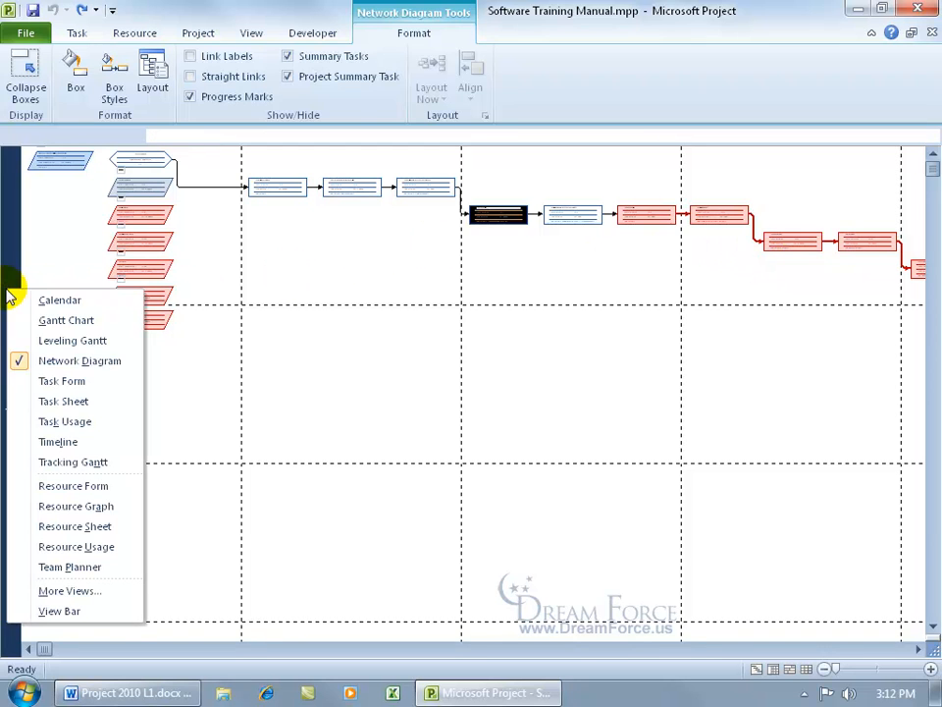
click(41, 320)
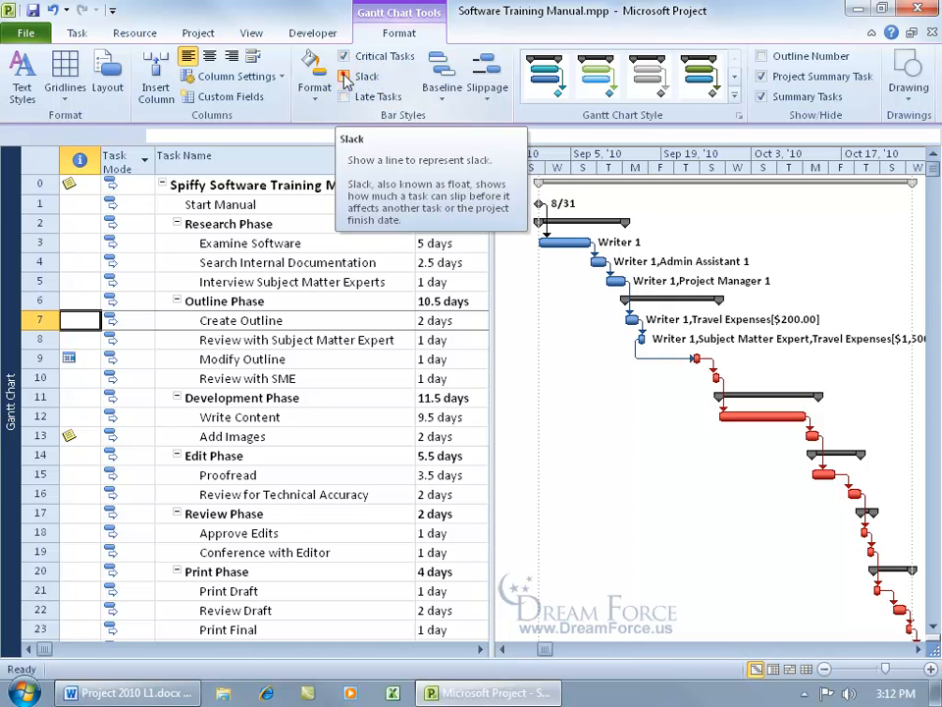
click(345, 76)
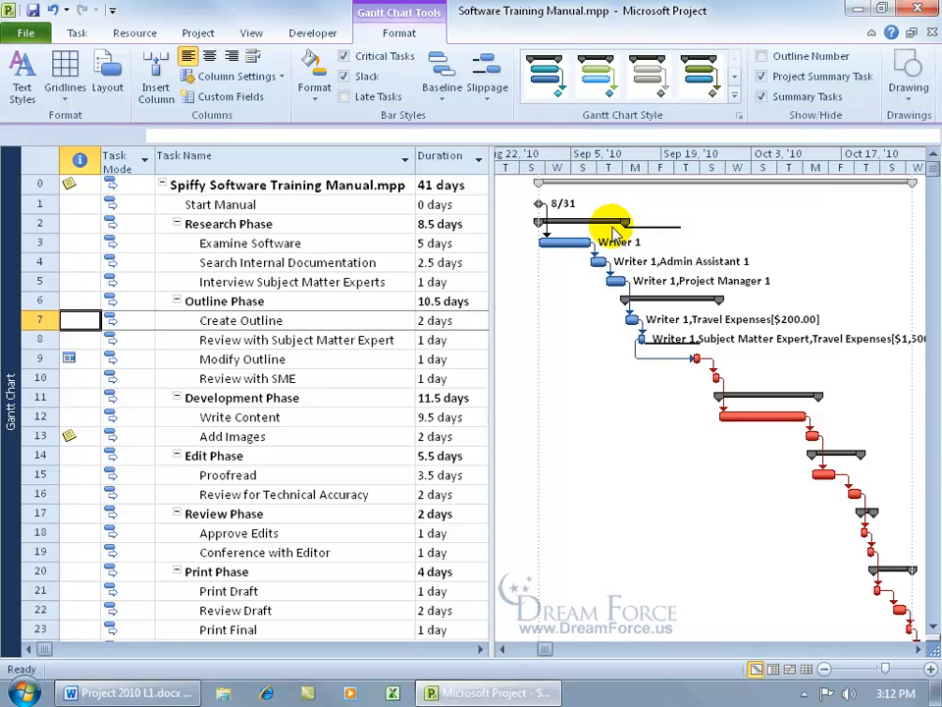
mouse_move(644, 237)
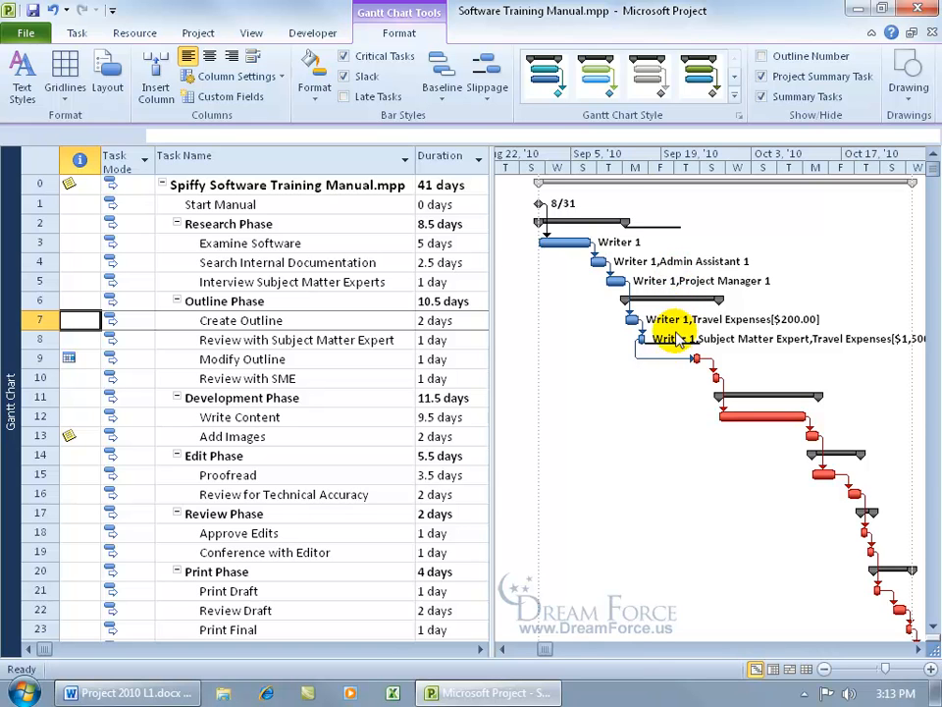
mouse_move(673, 353)
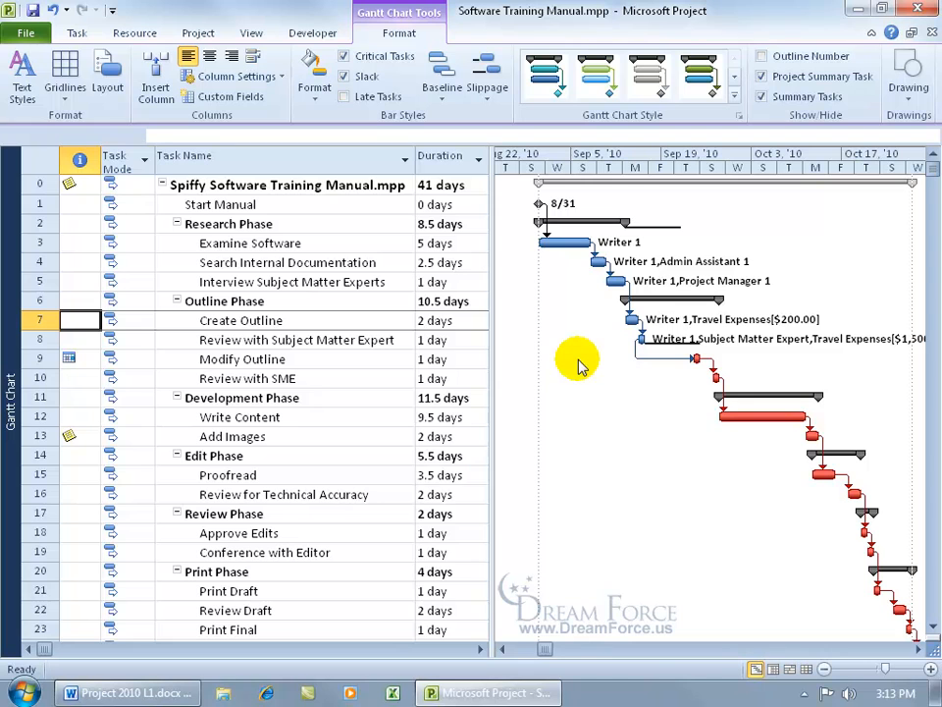
- Switch the project to the Detail Gantt view
right_click(12, 312)
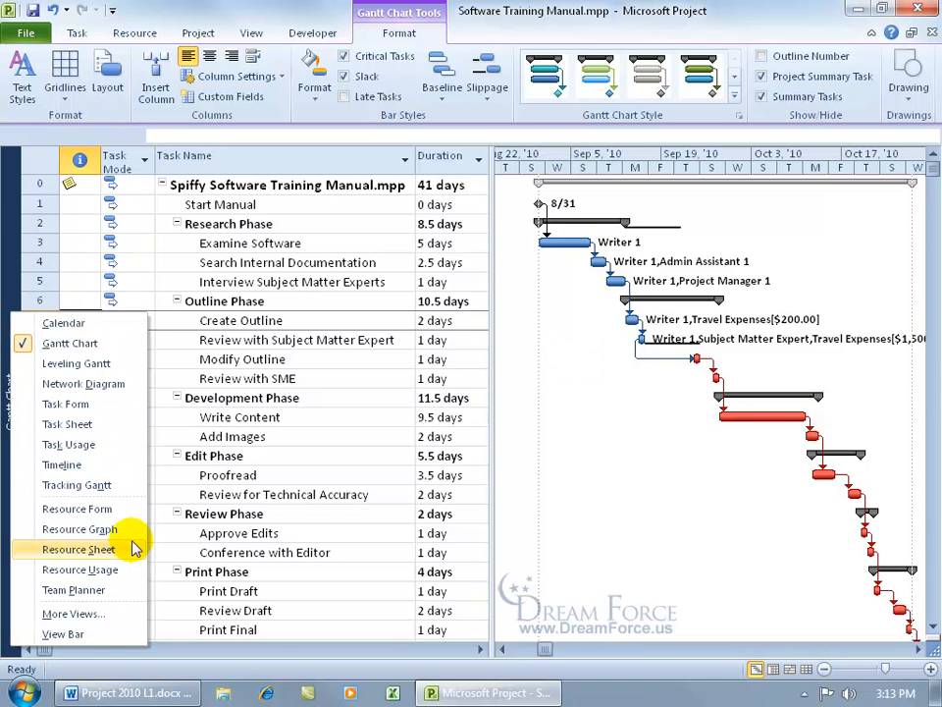
click(71, 614)
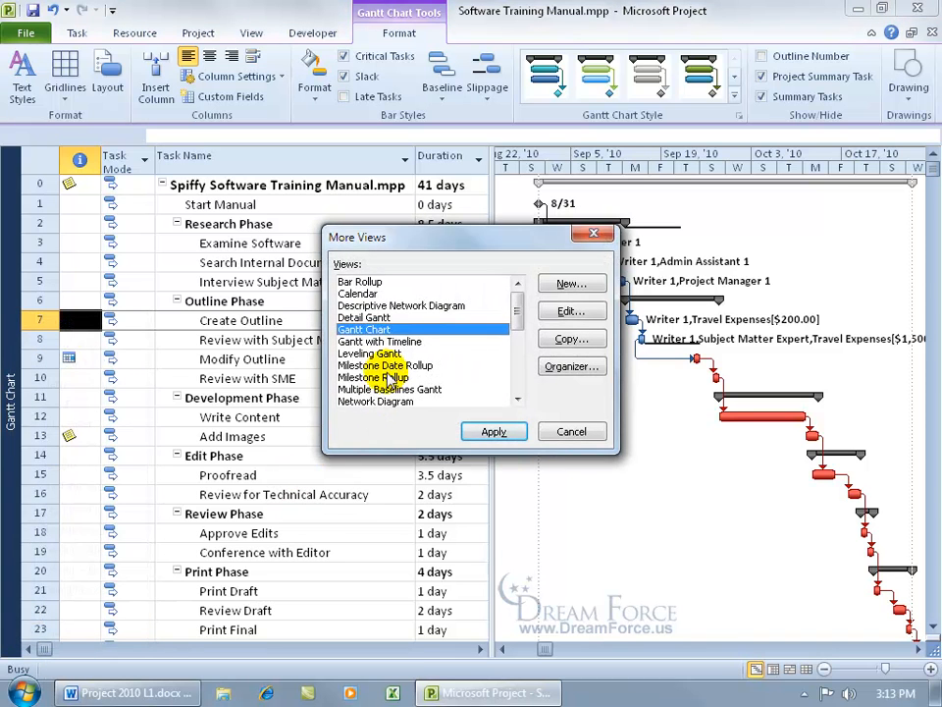
click(378, 318)
double_click(378, 318)
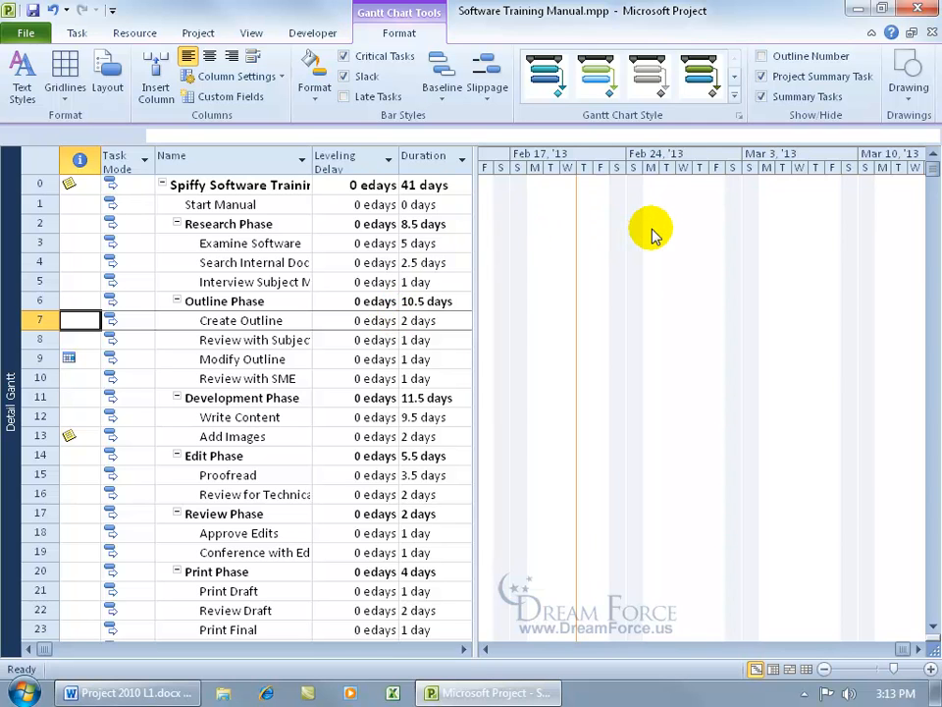
- Zoom the Detail Gantt timescale to the entire project and inspect the slack of Review with Subject Matter Expert and Research Phase
right_click(637, 163)
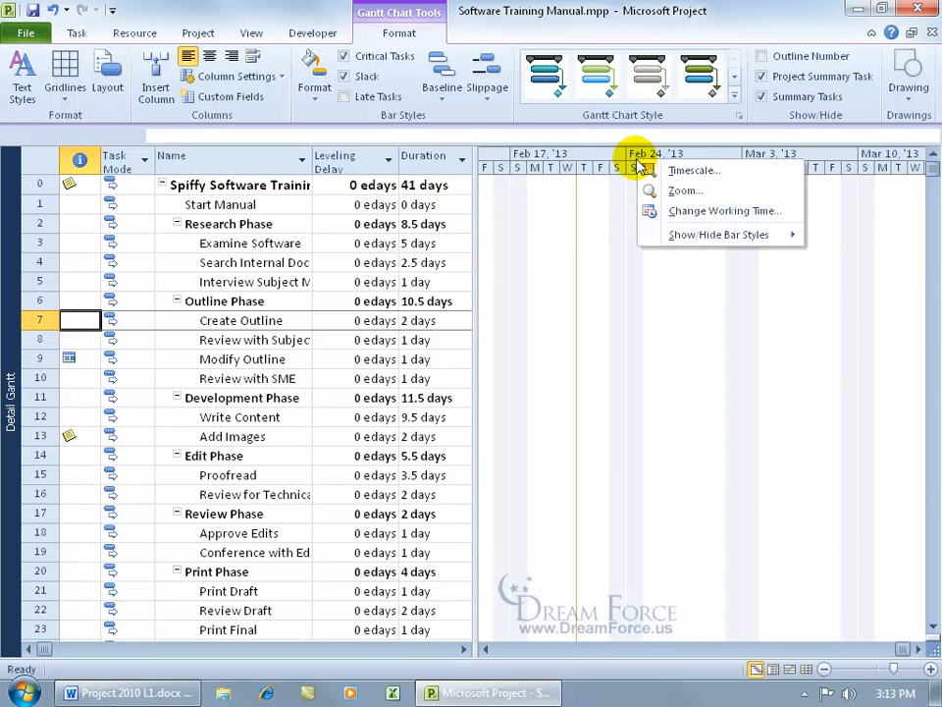
click(653, 191)
click(367, 373)
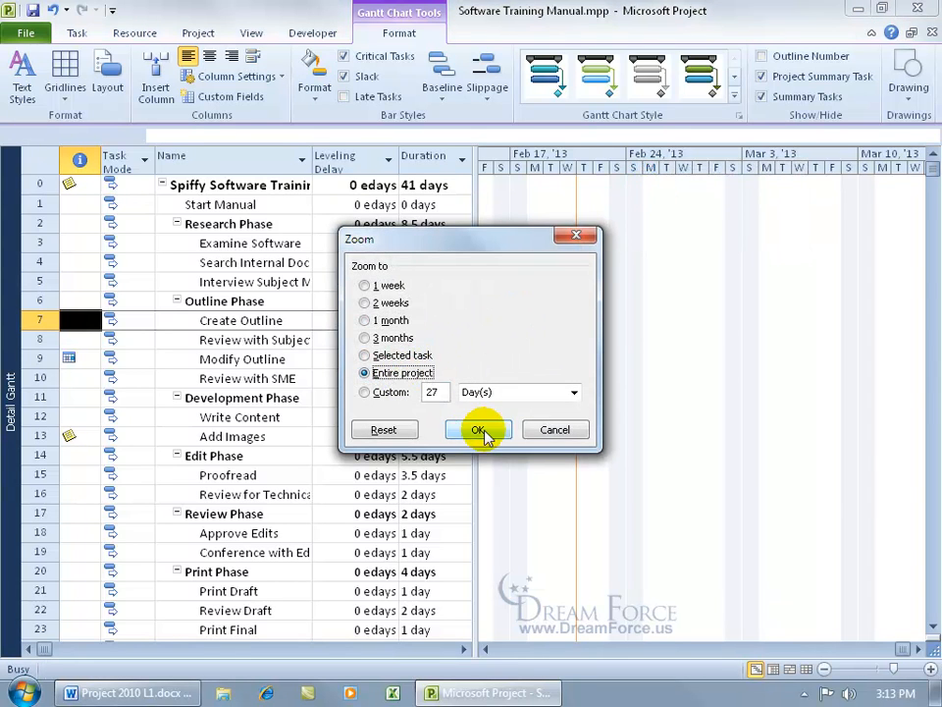
click(478, 430)
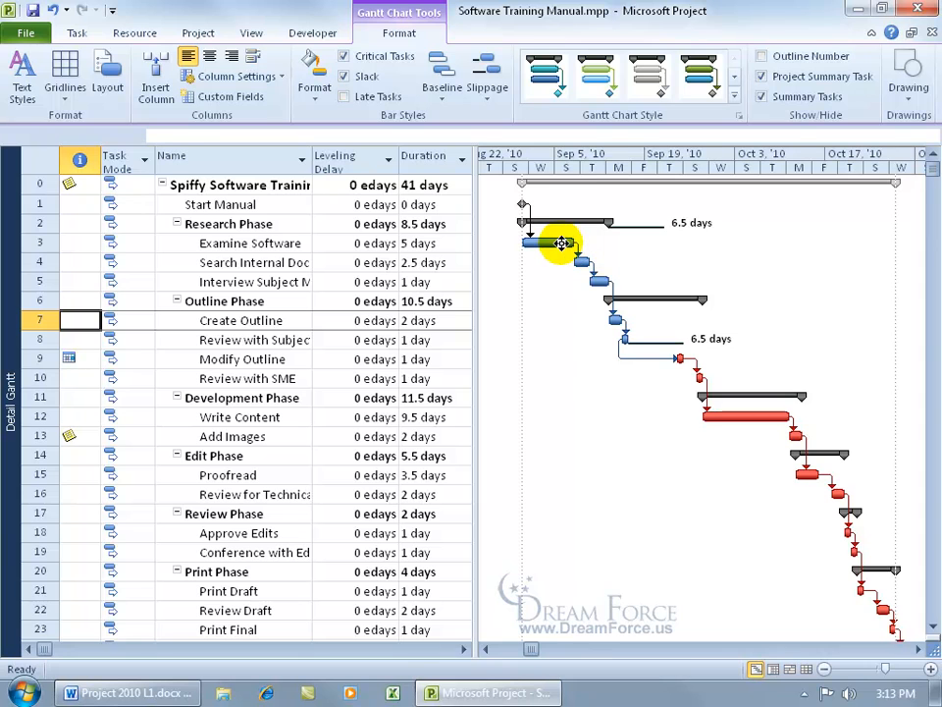
mouse_move(600, 280)
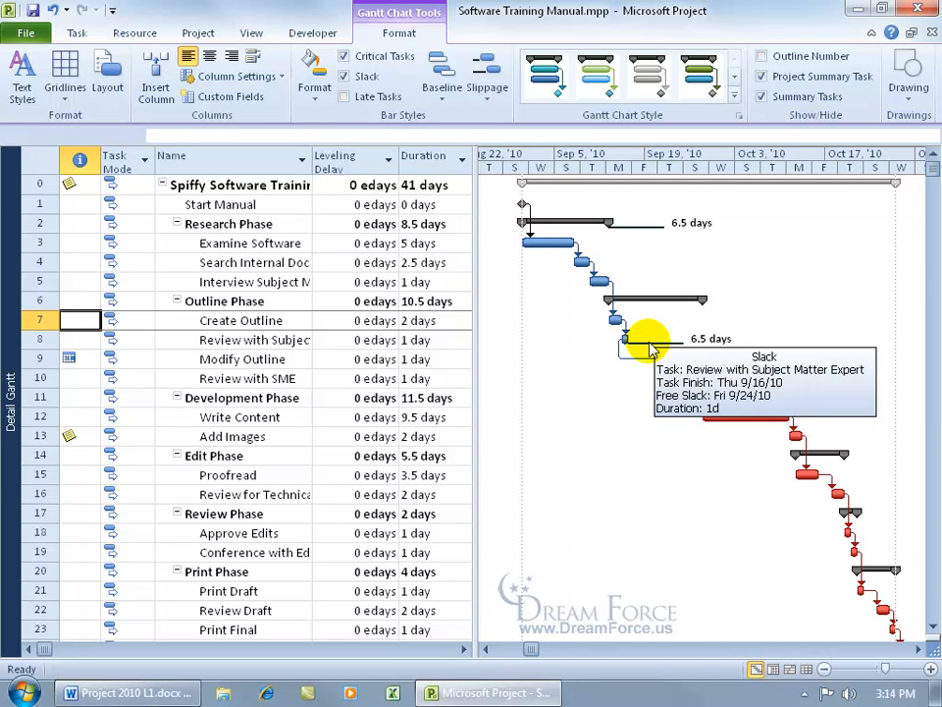
mouse_move(650, 233)
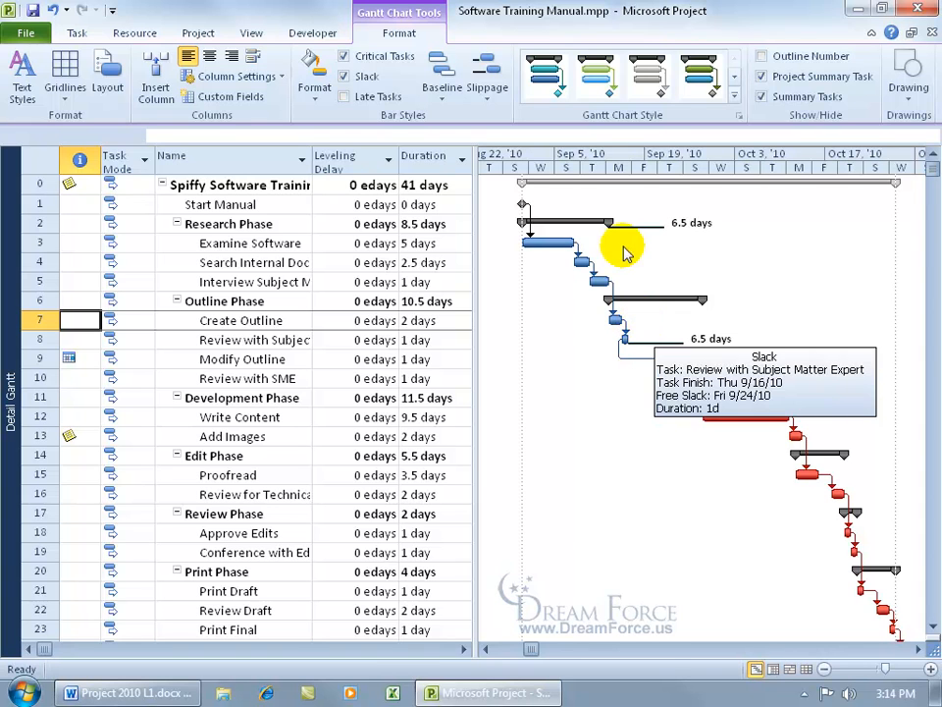
- Set the timescale to Days and examine where the Research Phase and Review with Subject Matter Expert slack lines end
click(252, 32)
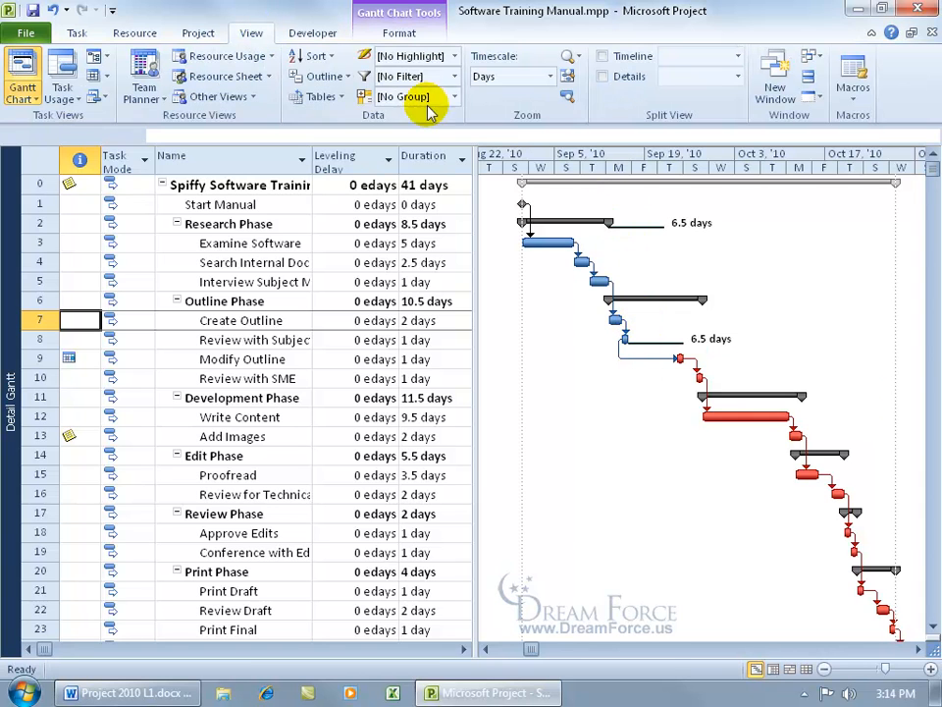
click(551, 77)
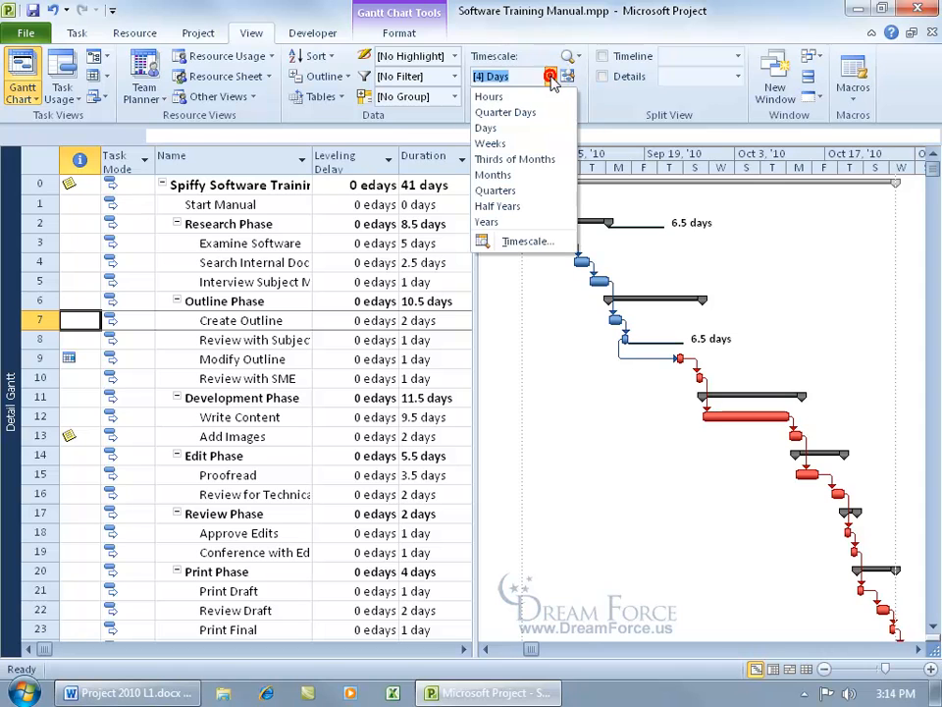
click(485, 129)
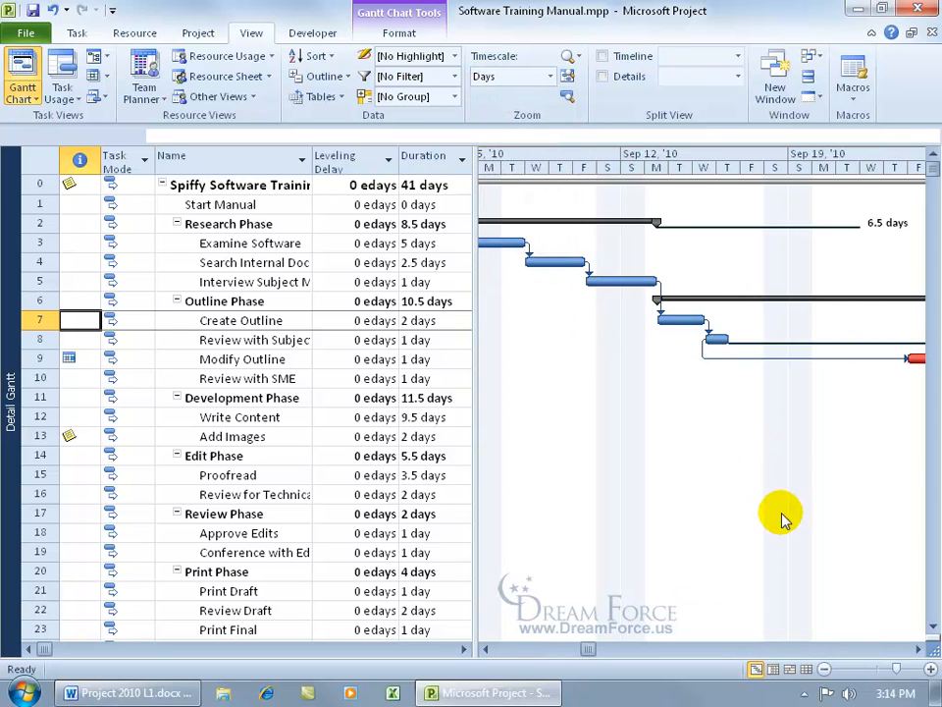
click(918, 648)
click(918, 648)
click(918, 649)
click(918, 649)
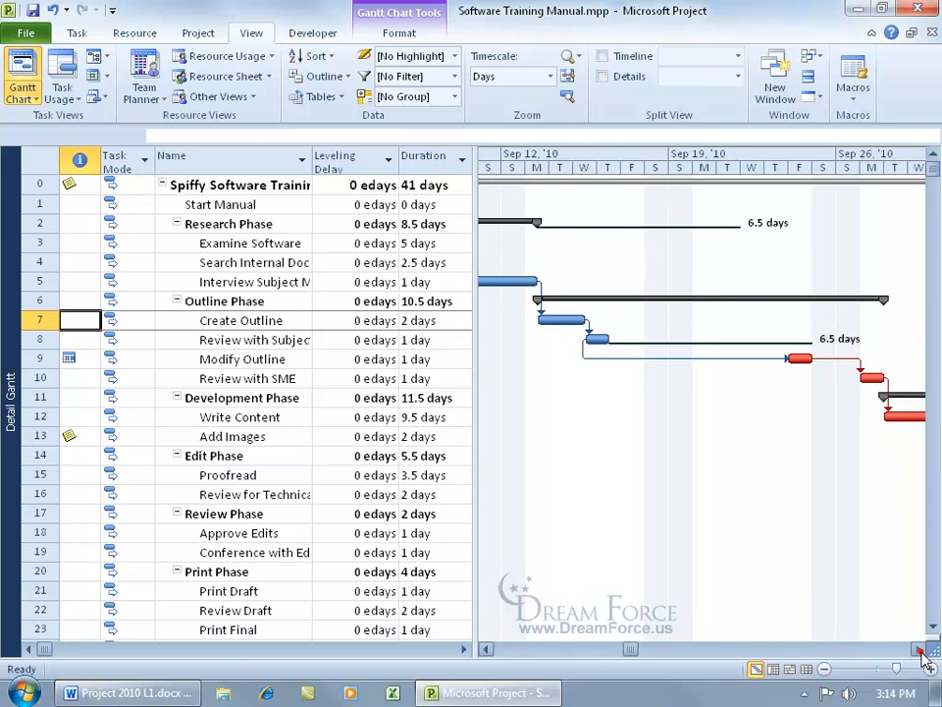
click(919, 649)
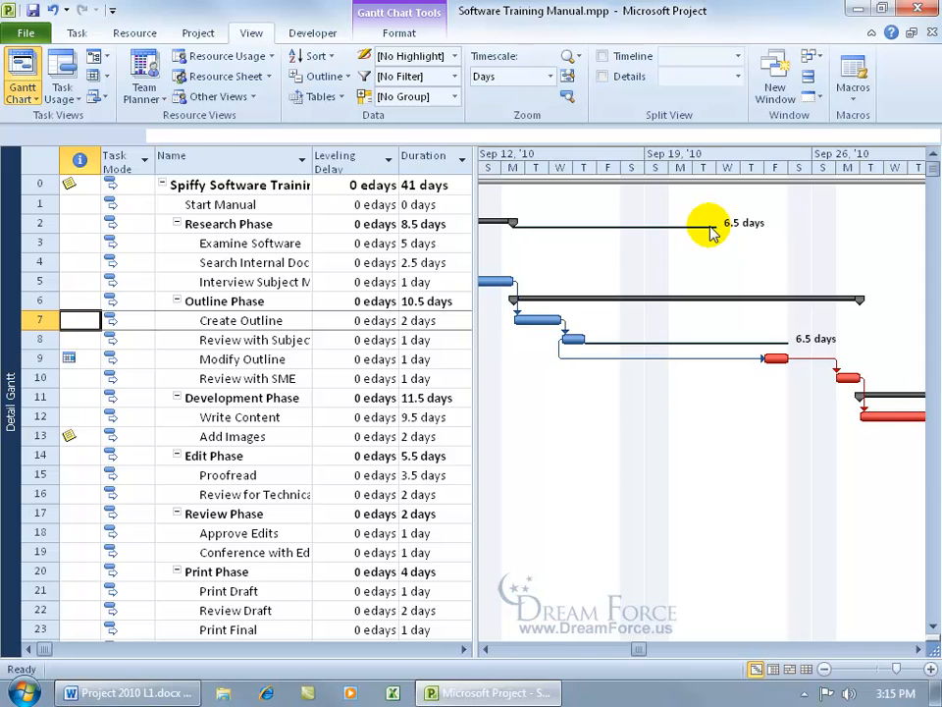
mouse_move(711, 233)
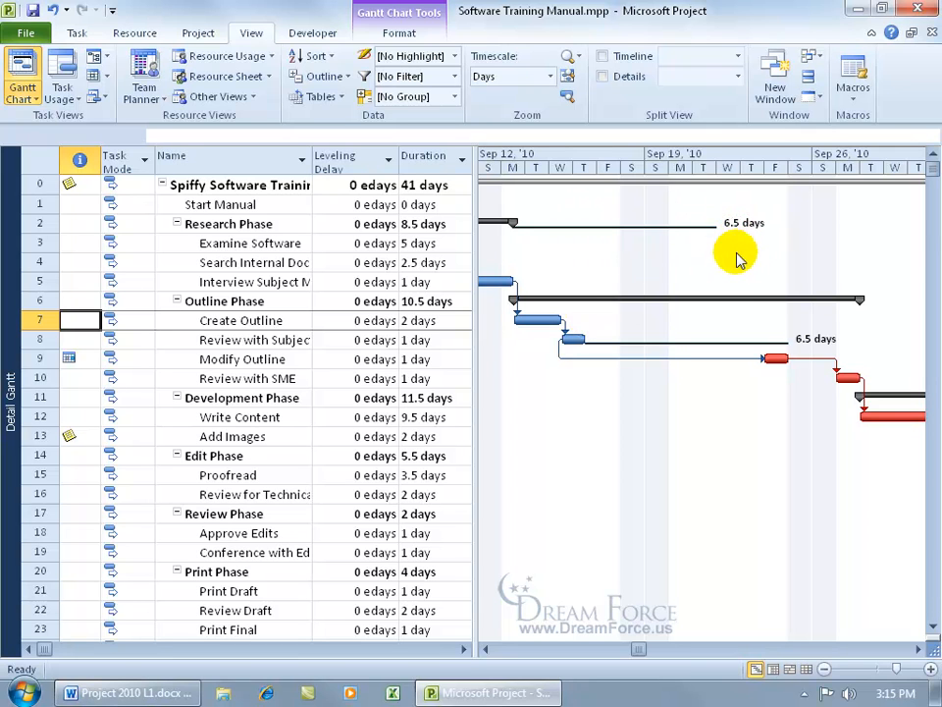
mouse_move(757, 345)
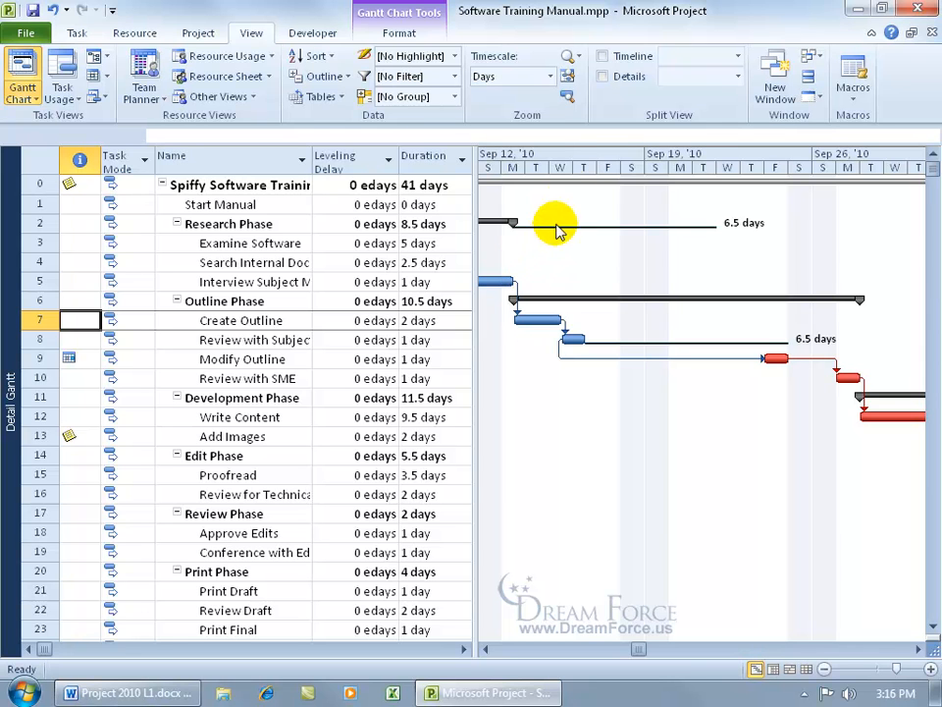
- Return the Detail Gantt timescale to the entire project and bring the Manual Complete milestone into view
right_click(564, 167)
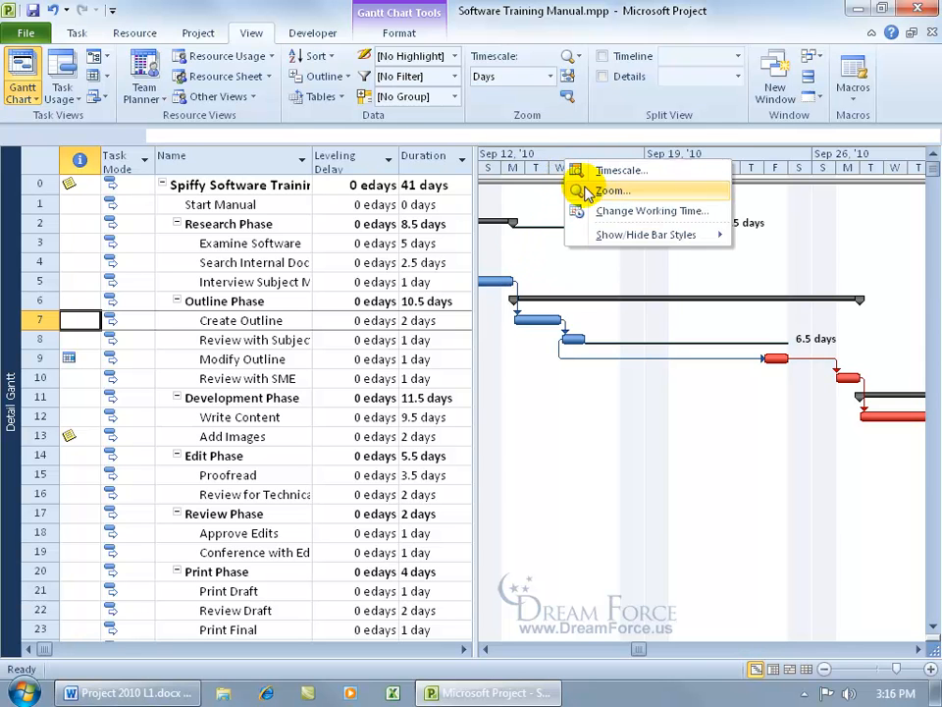
click(579, 190)
click(422, 372)
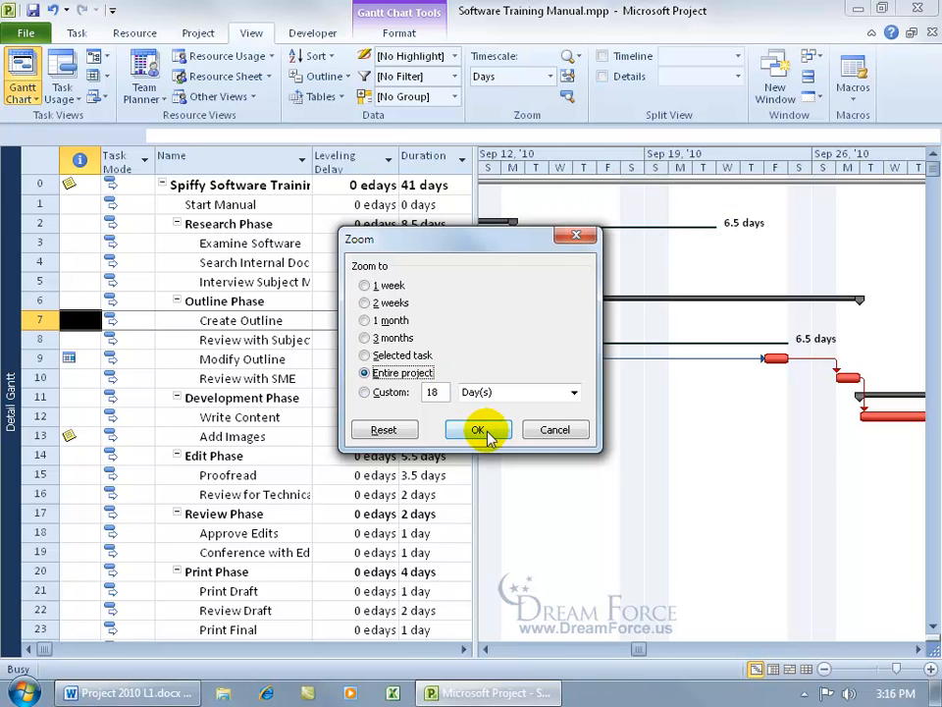
click(478, 433)
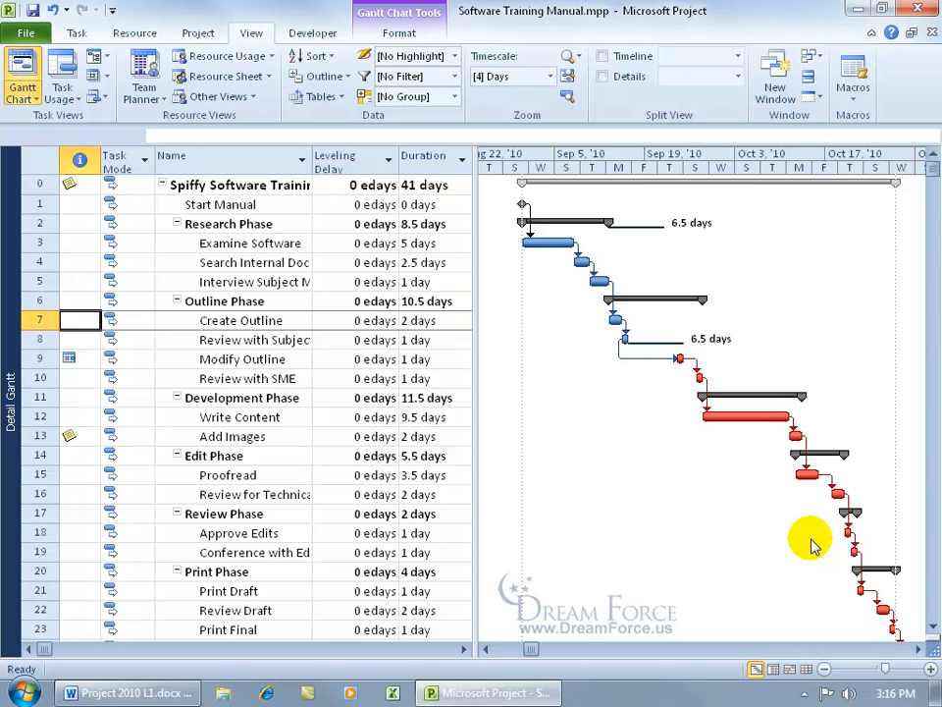
click(929, 629)
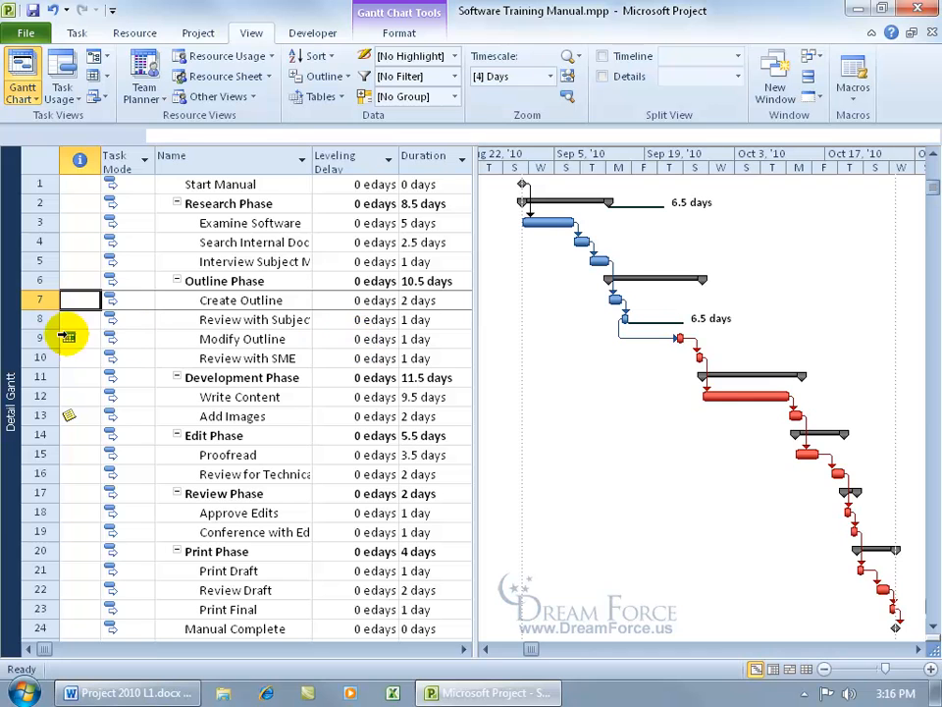
- Switch the project to the Gantt Chart view and bring the Manual Complete milestone into view
right_click(6, 354)
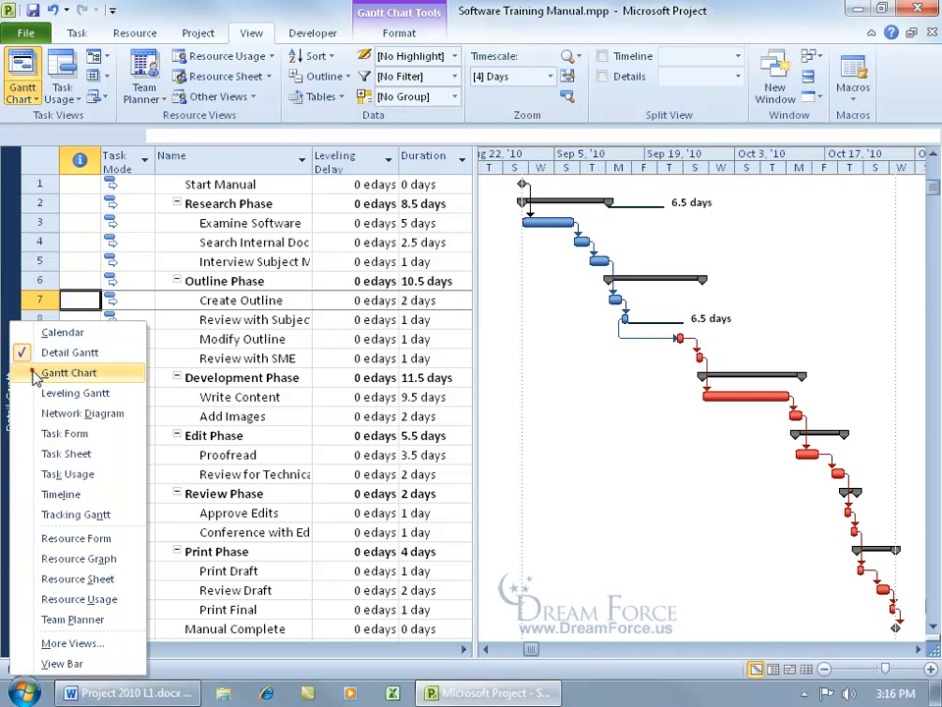
click(36, 373)
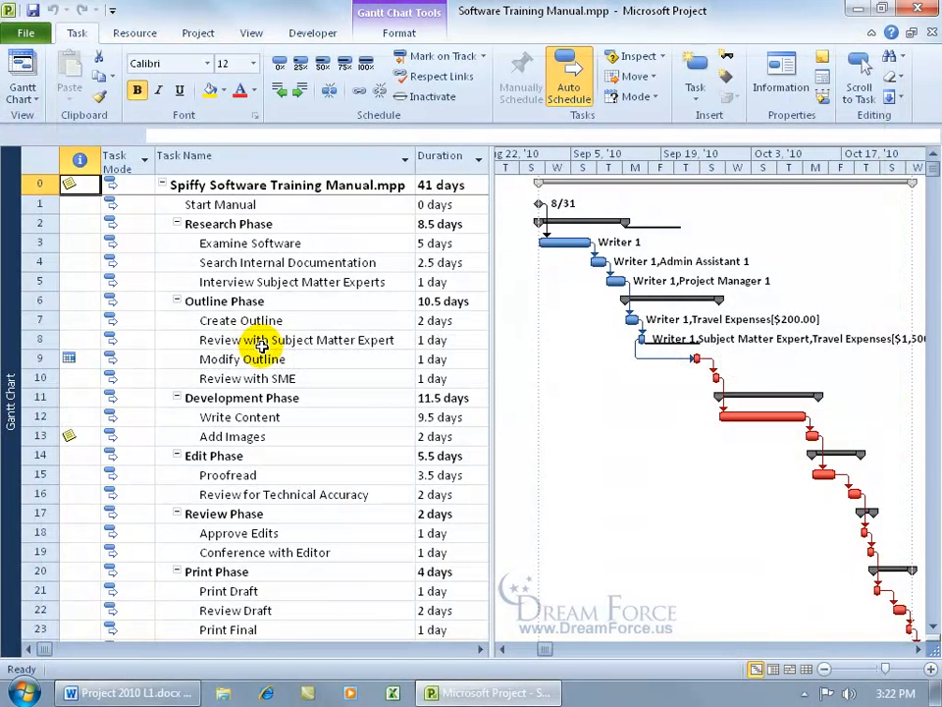
click(933, 627)
click(919, 650)
click(918, 650)
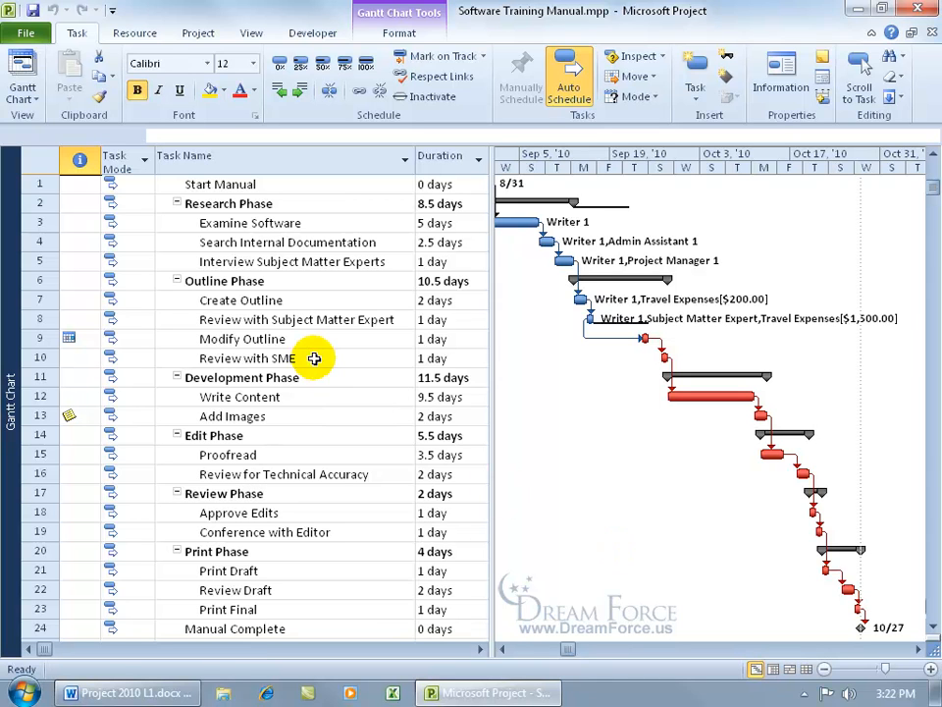
- Check the constraint indicator on Modify Outline and set the task's constraint type to As Soon As Possible
click(290, 396)
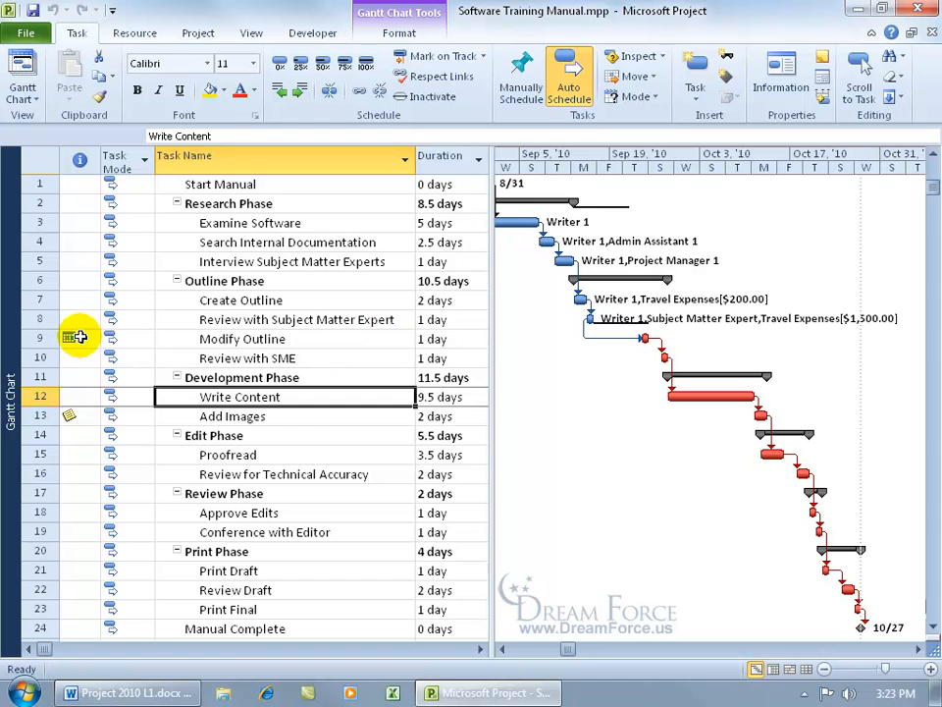
mouse_move(79, 337)
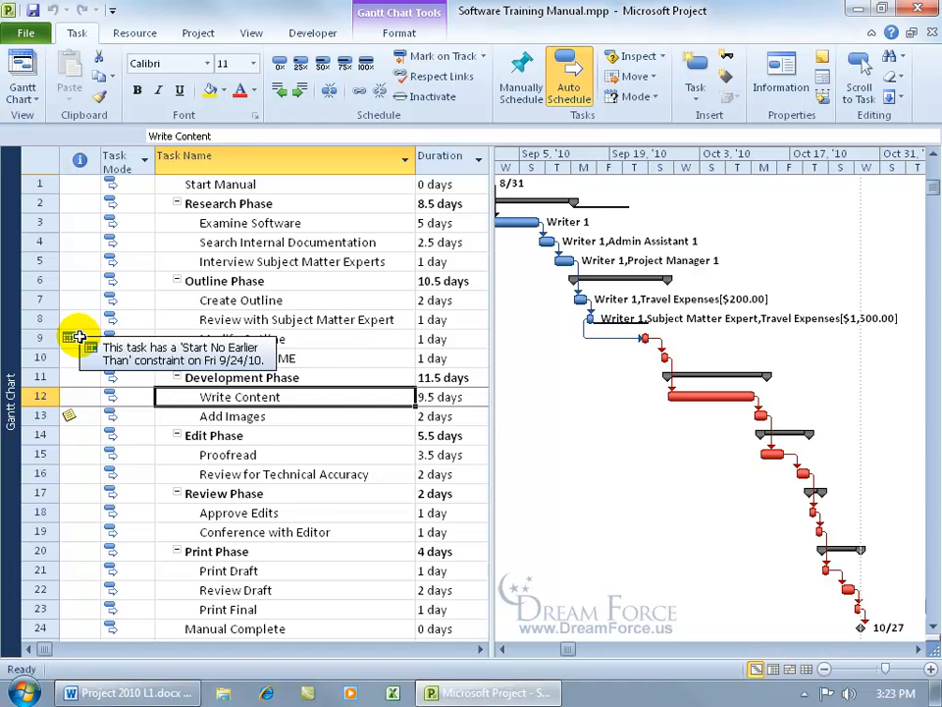
double_click(193, 337)
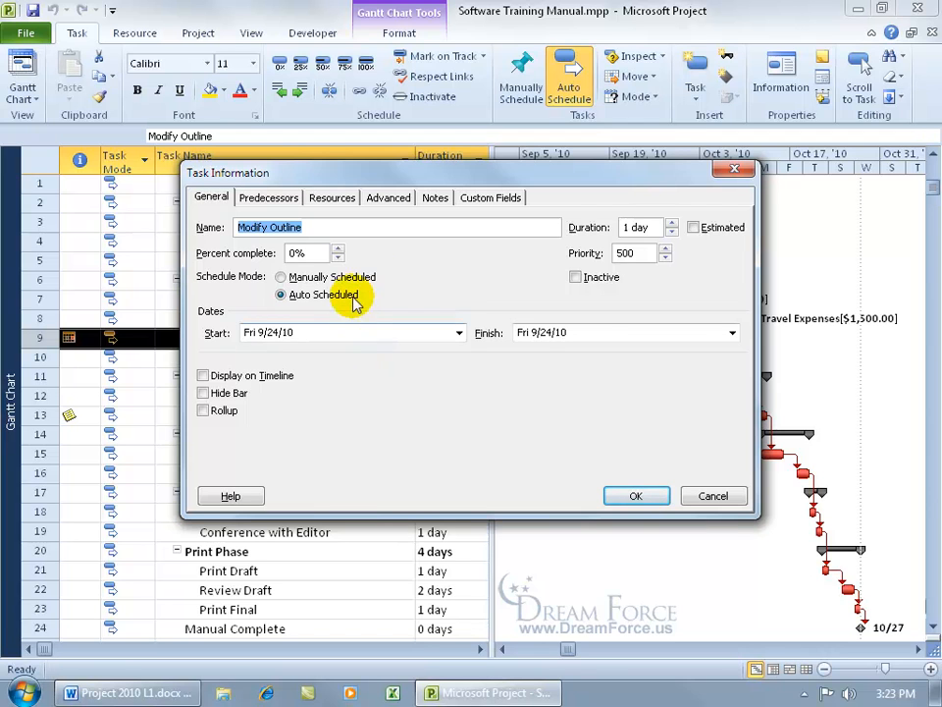
click(388, 197)
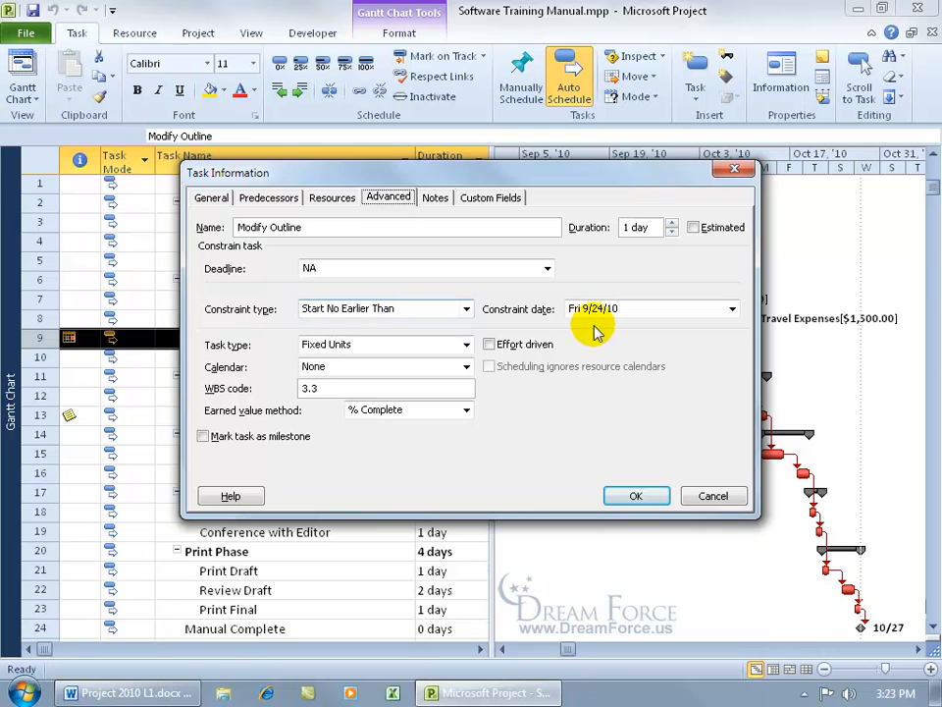
click(469, 310)
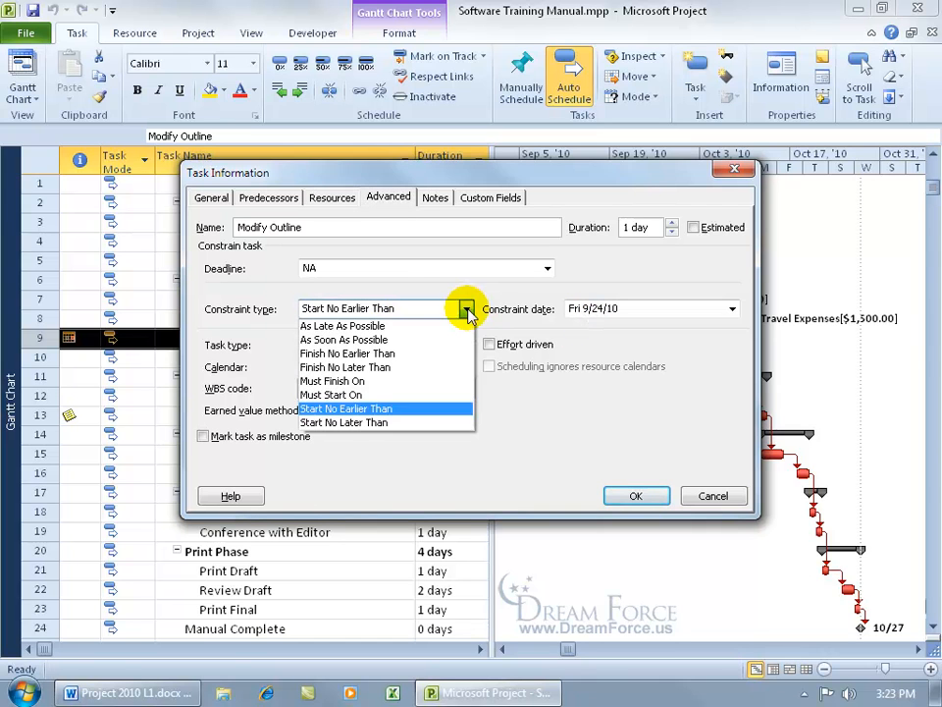
click(438, 338)
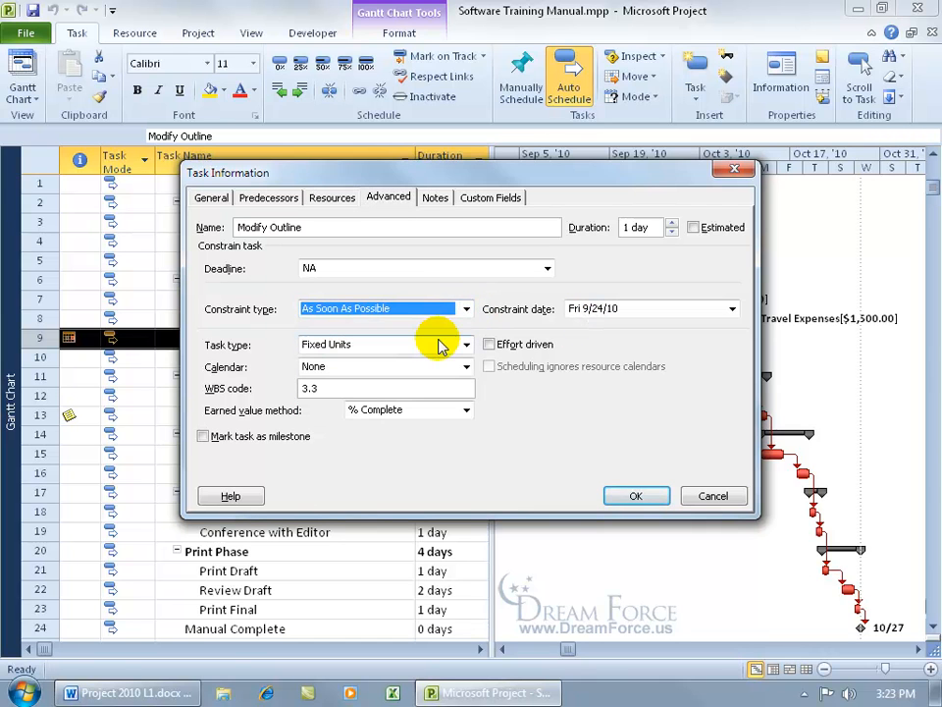
- Review Modify Outline's predecessor alongside its link in the Gantt chart, and apply the task information changes
click(286, 202)
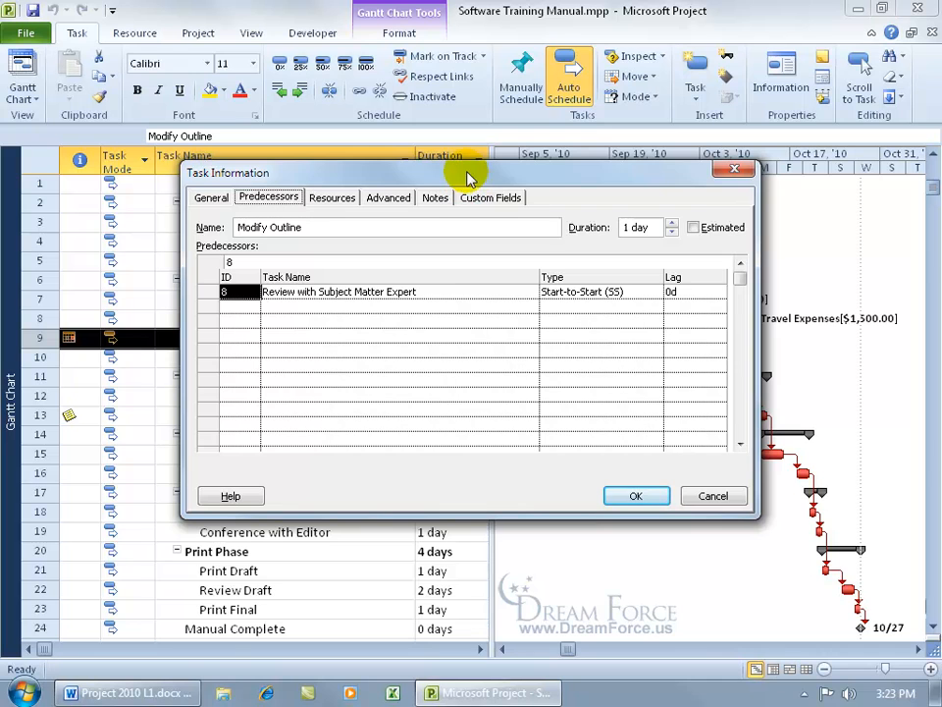
drag(468, 177, 444, 412)
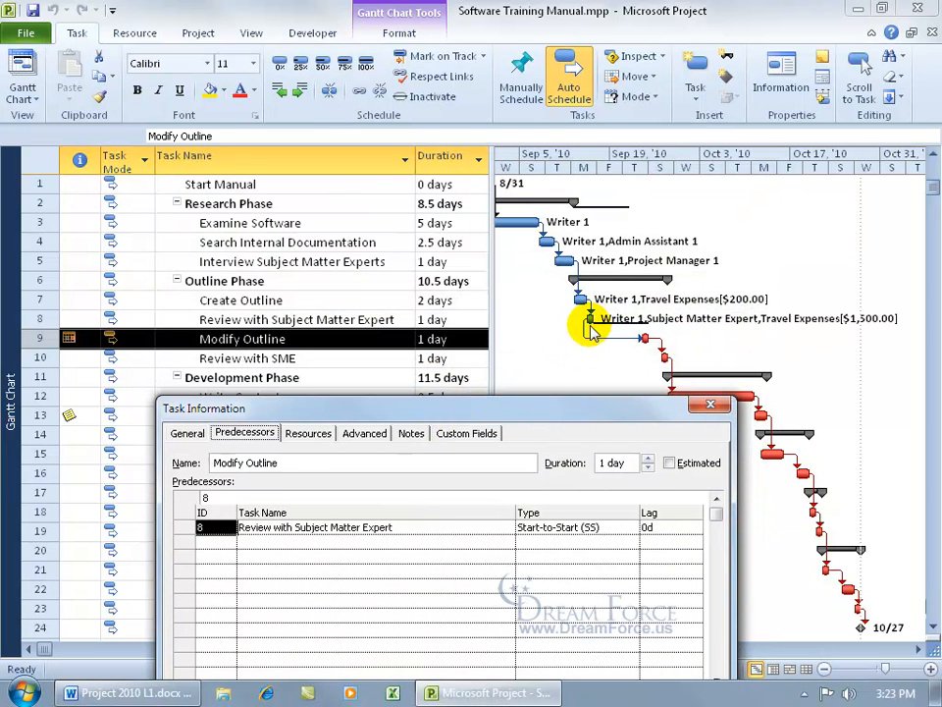
drag(572, 408, 533, 288)
click(576, 610)
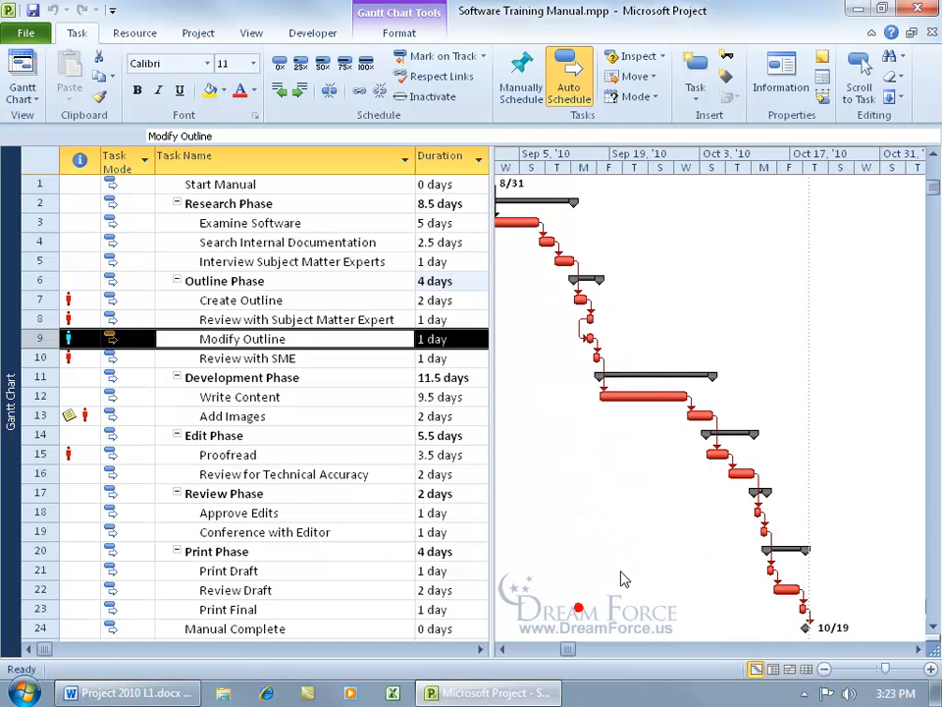
- Inspect the schedule details of the Modify Outline bar and turn off the Critical Tasks bar formatting
mouse_move(590, 338)
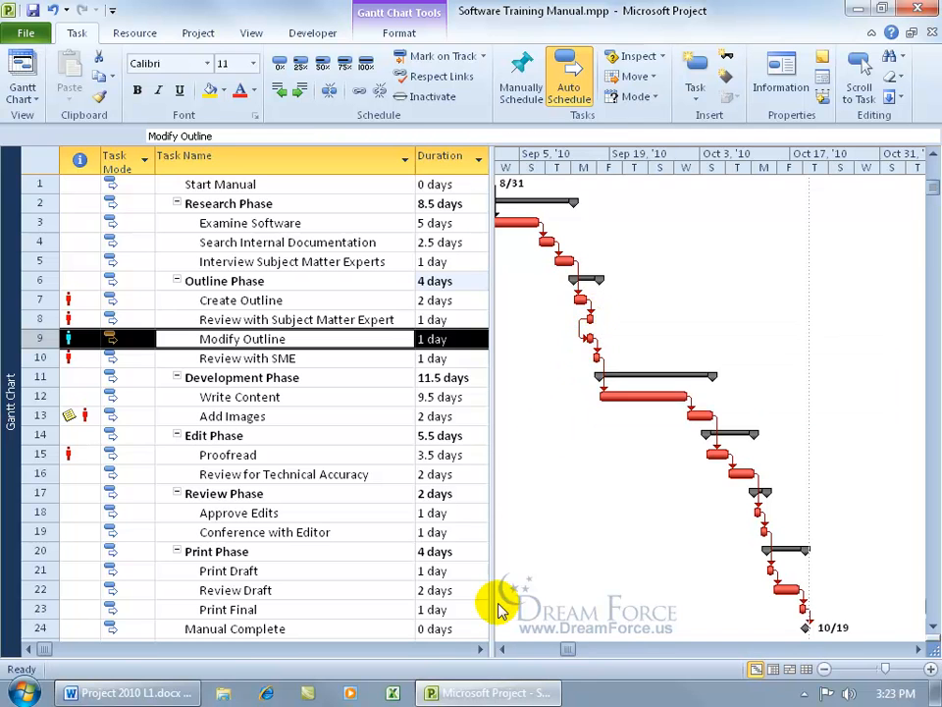
click(503, 649)
click(504, 649)
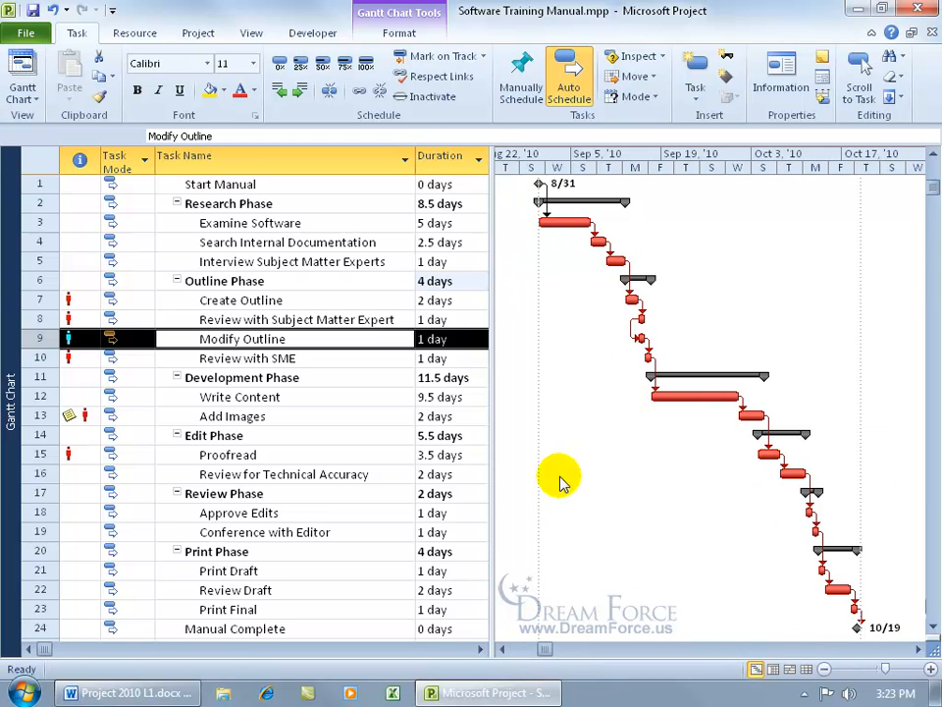
mouse_move(640, 339)
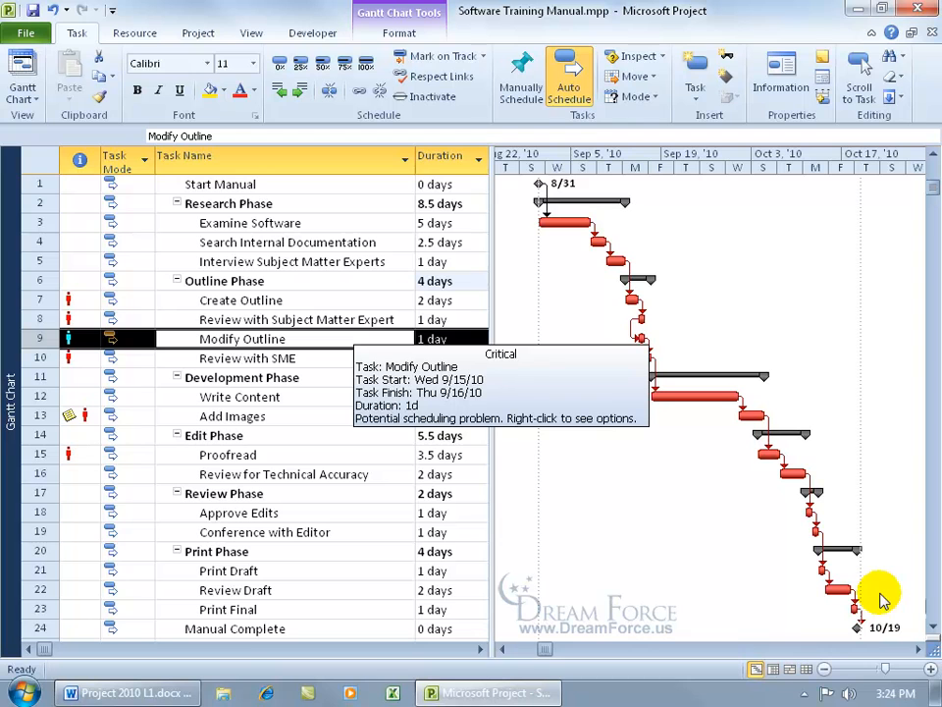
click(414, 35)
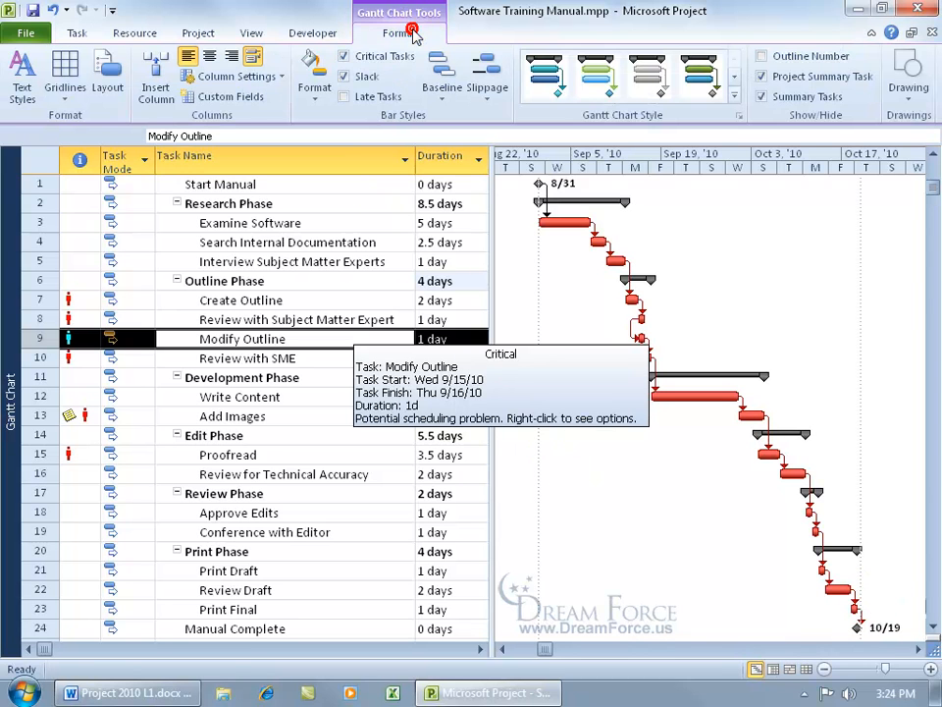
click(344, 56)
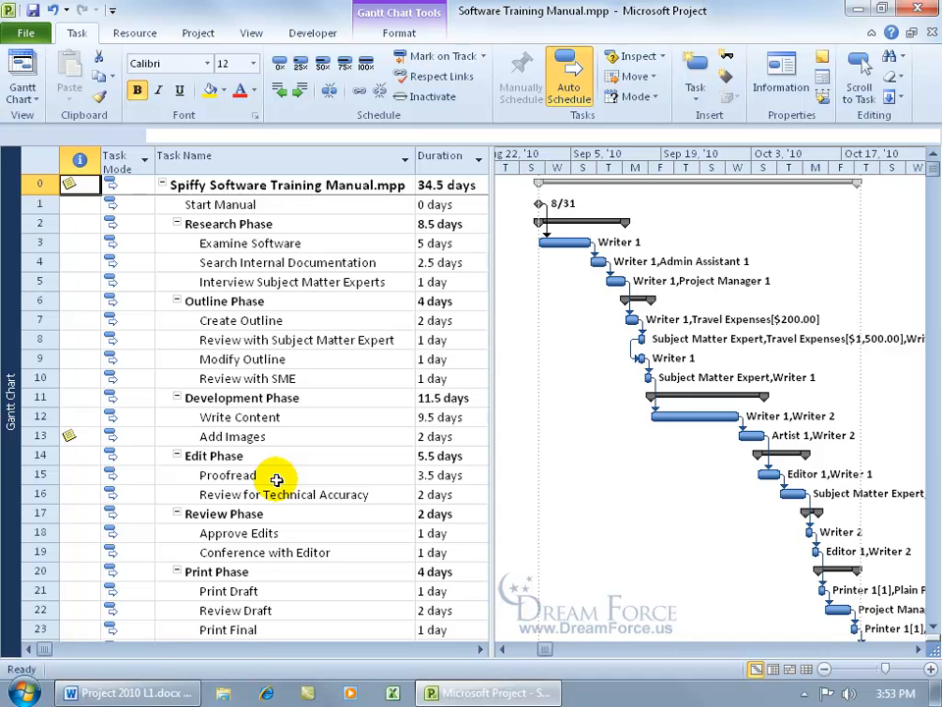
- Insert a blank task row between Write Content and Add Images in the Development Phase
click(276, 417)
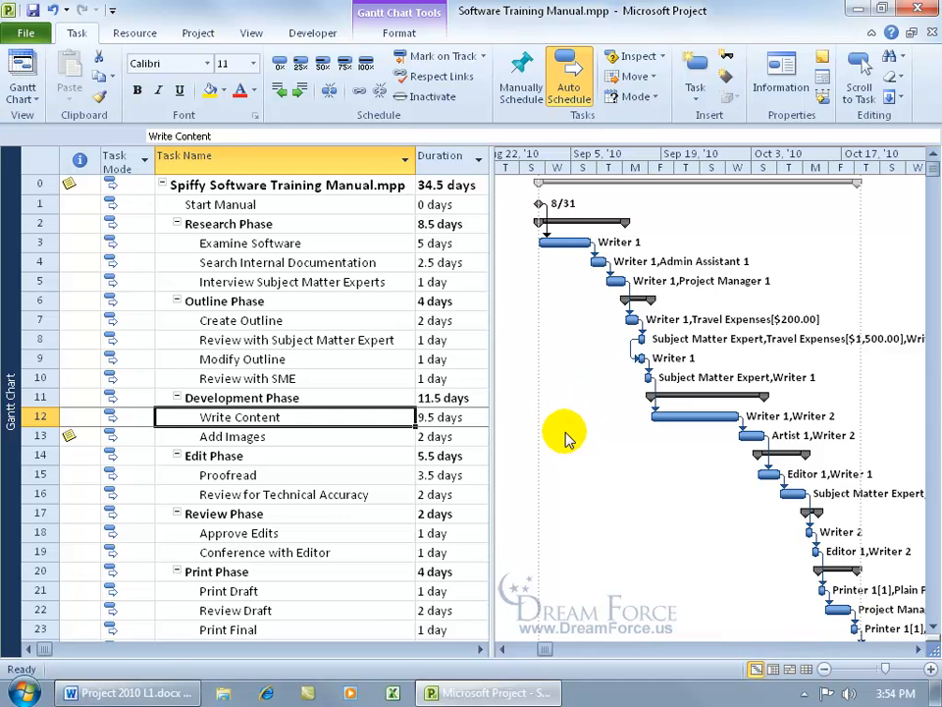
click(363, 437)
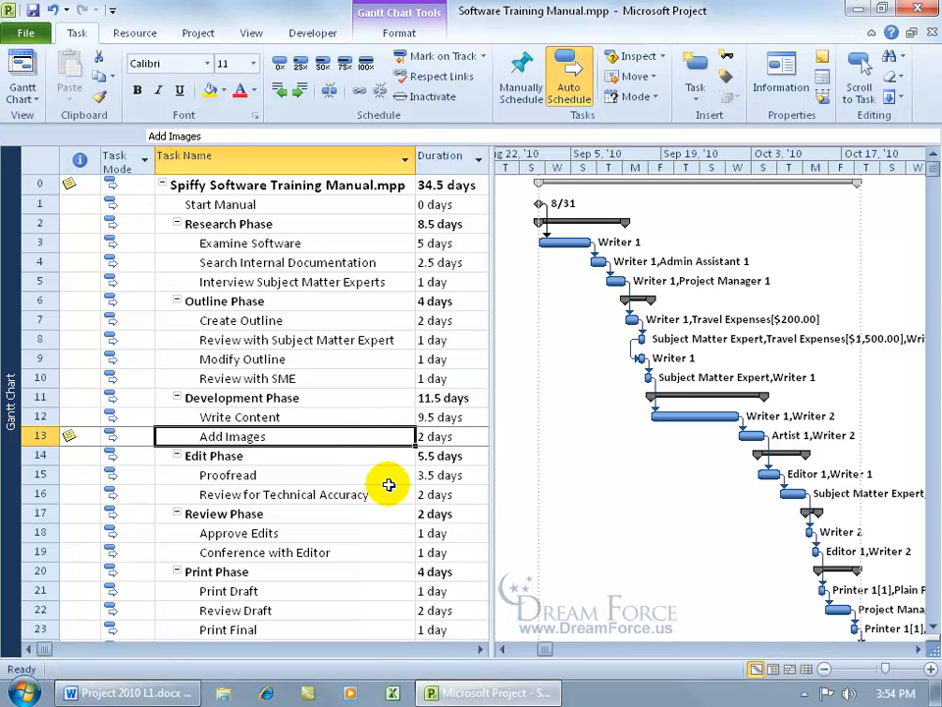
key(Insert)
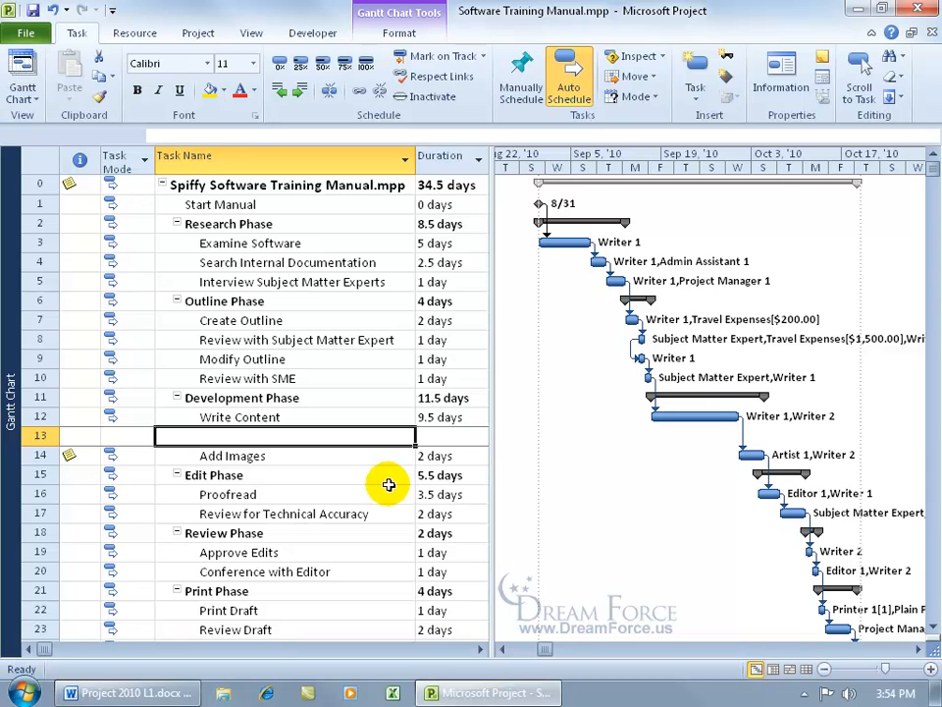
- Rename the Write Content task as Write Lessons 1-5 and name the blank task below it Write Lessons 6-10
click(320, 416)
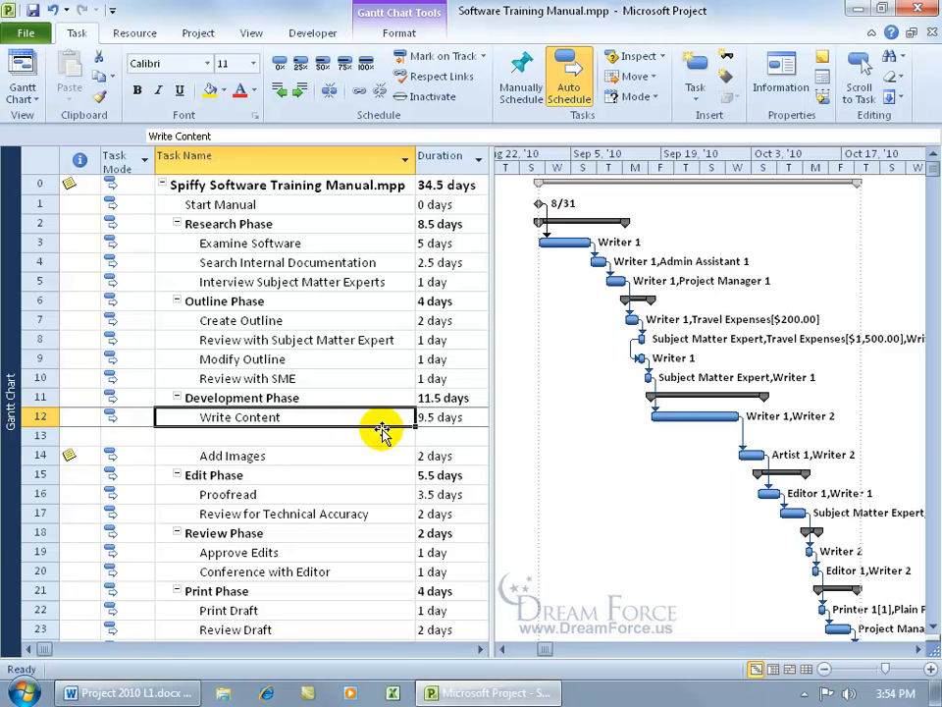
text(Write Lessons 1-5)
key(Return)
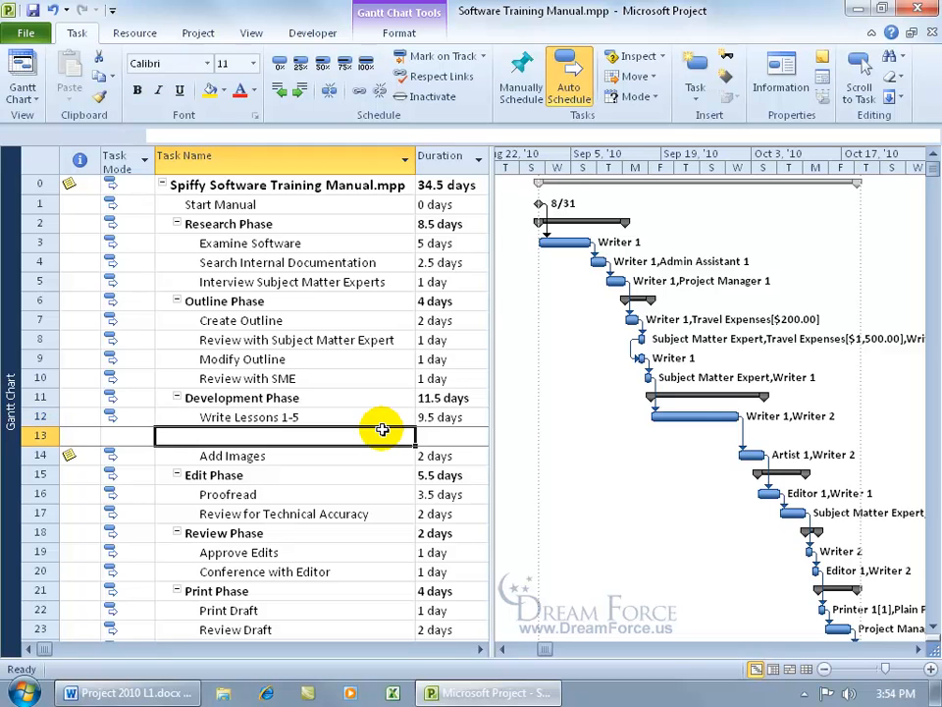
text(Write Lessons 6-10)
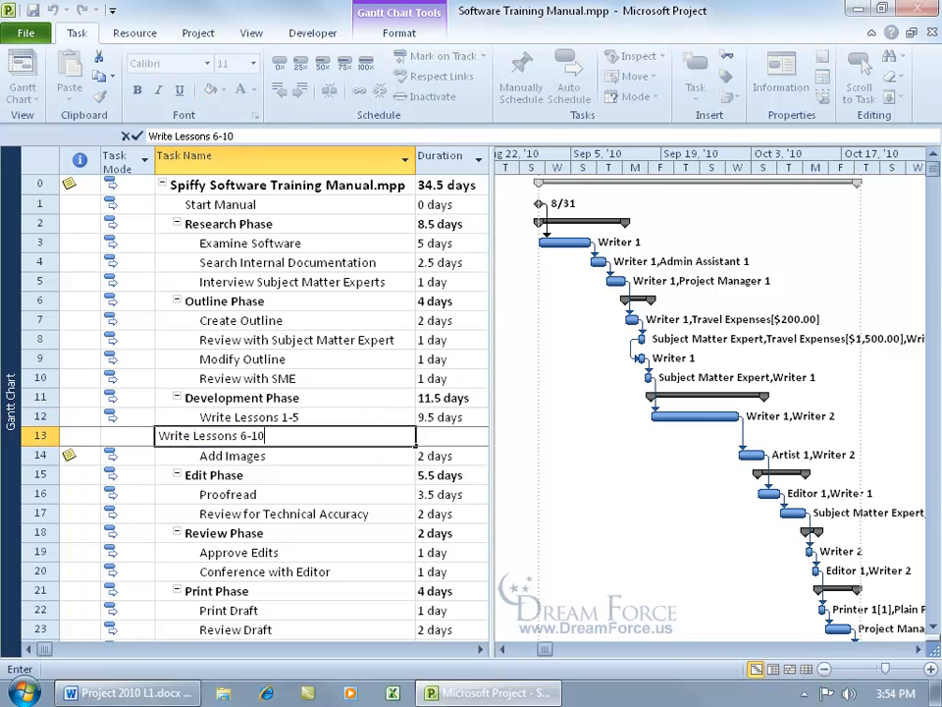
key(Return)
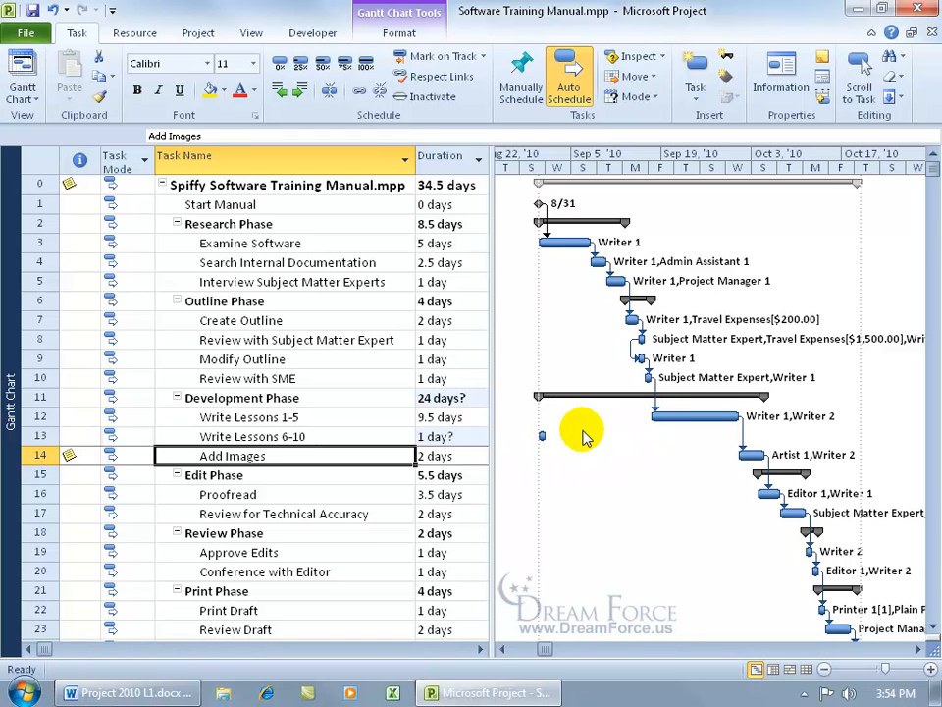
- Set the duration of Write Lessons 1-5 to 5 days
click(454, 419)
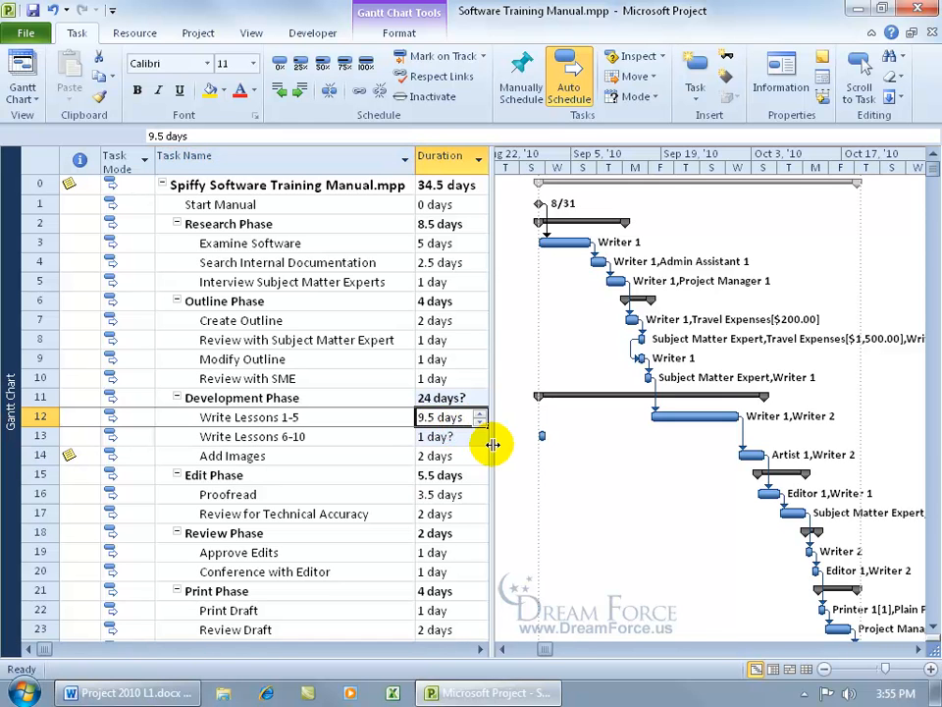
click(479, 422)
click(479, 422)
click(480, 423)
click(480, 423)
click(479, 423)
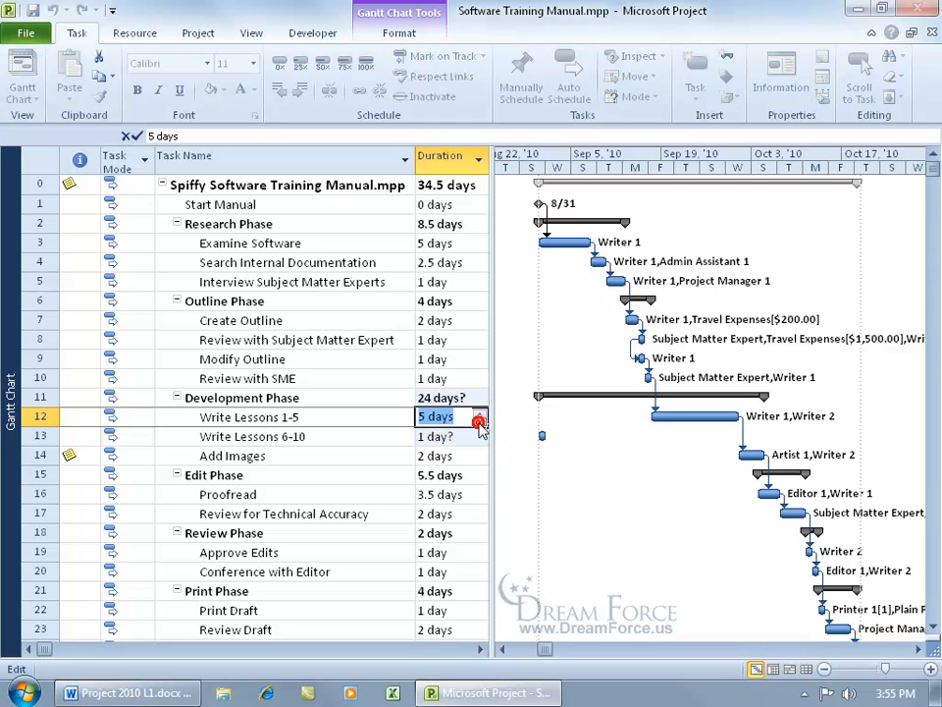
click(461, 437)
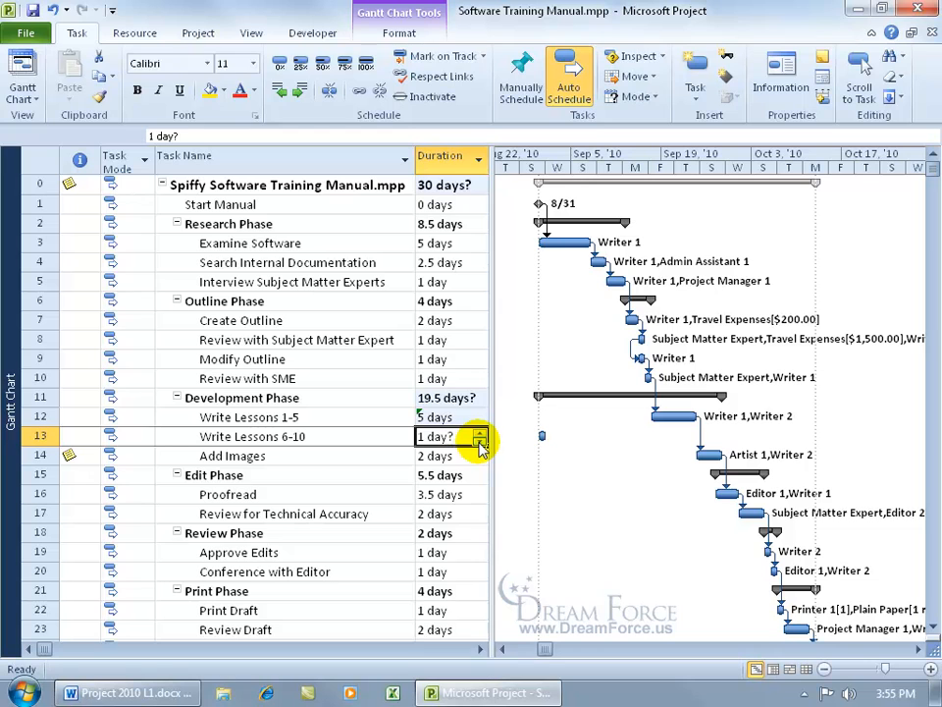
- Set the duration of the Write Lessons 6-10 task to 5 days
click(479, 437)
click(479, 437)
click(479, 436)
click(479, 436)
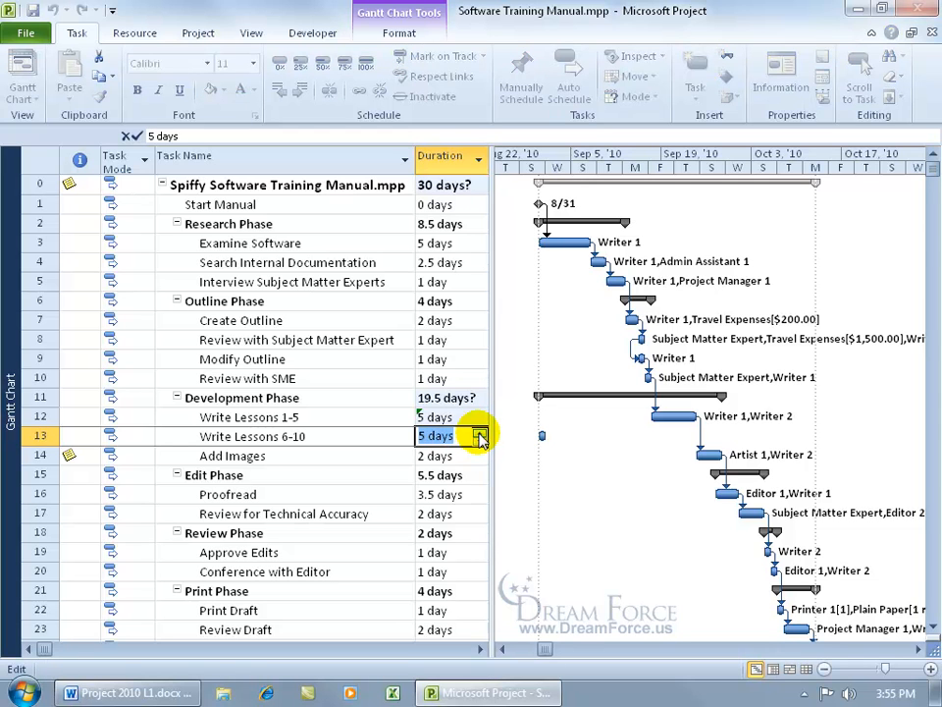
click(440, 444)
key(Return)
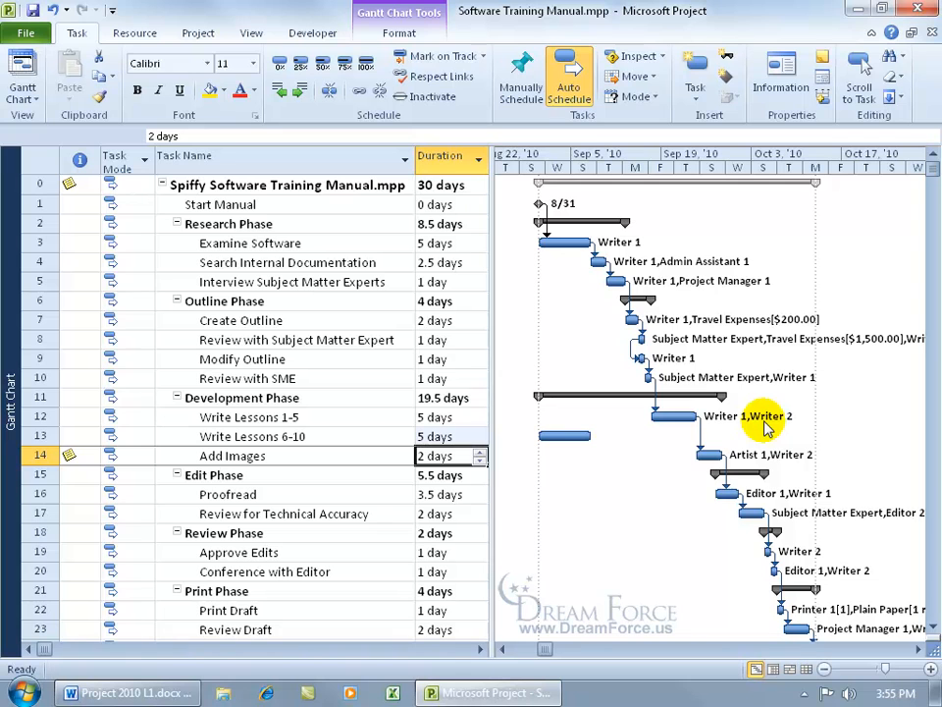
- Show the Task Form details in a split view below the Gantt chart
mouse_move(683, 418)
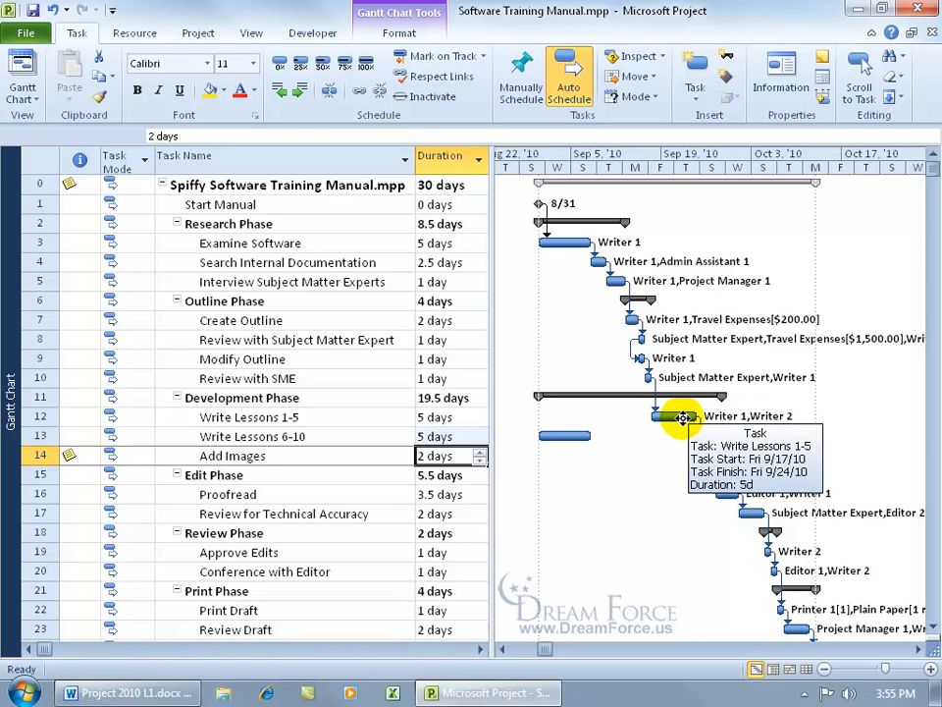
click(252, 31)
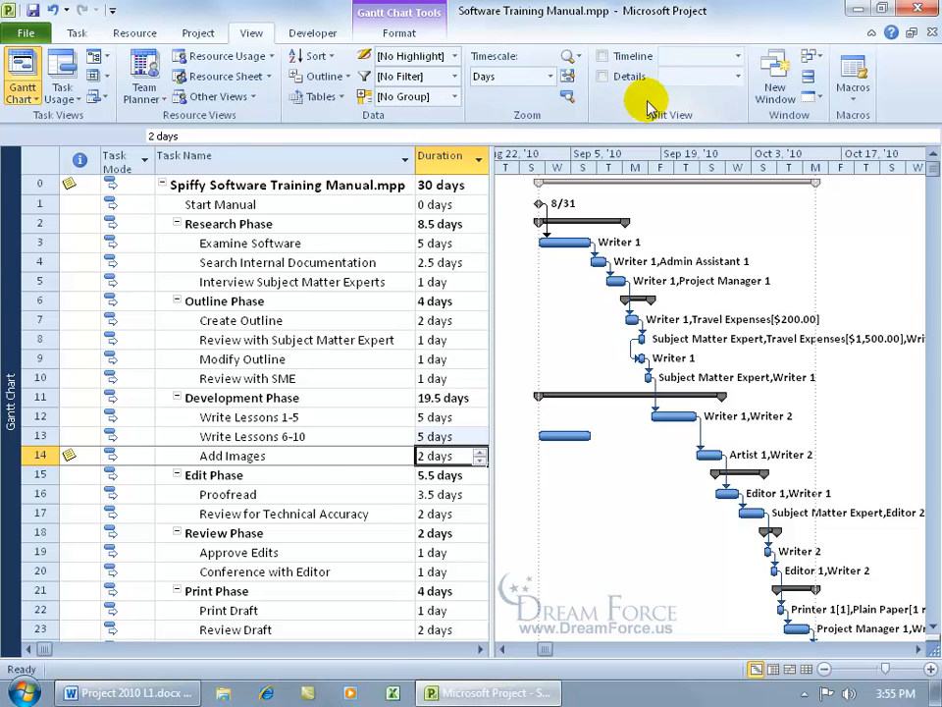
click(604, 77)
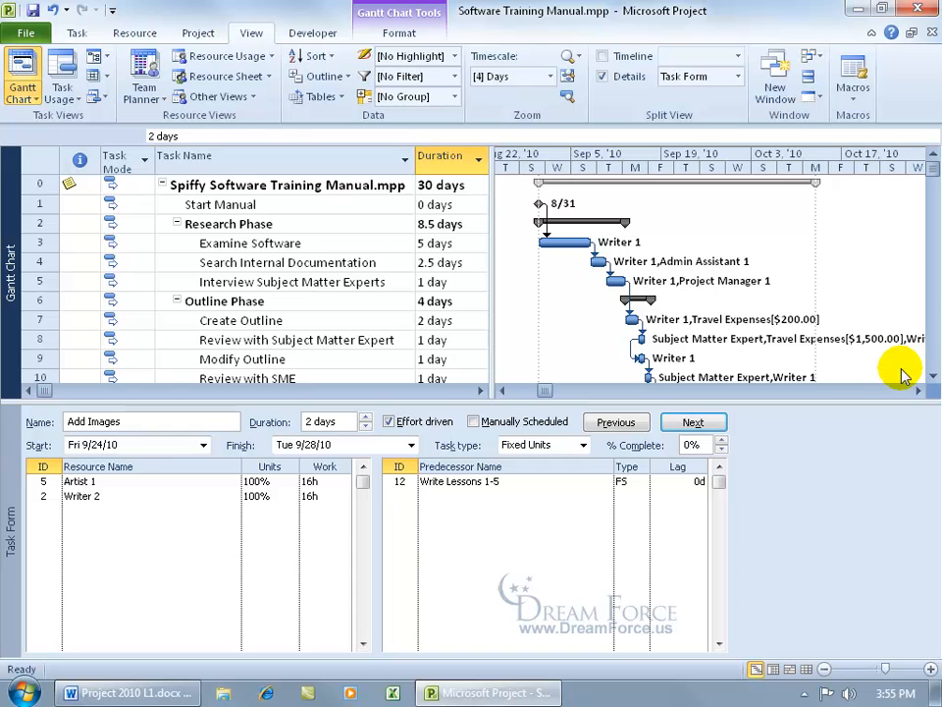
- Remove the Writer 2 resource from the Write Lessons 1-5 task
click(933, 377)
click(932, 376)
click(933, 376)
click(932, 377)
click(932, 377)
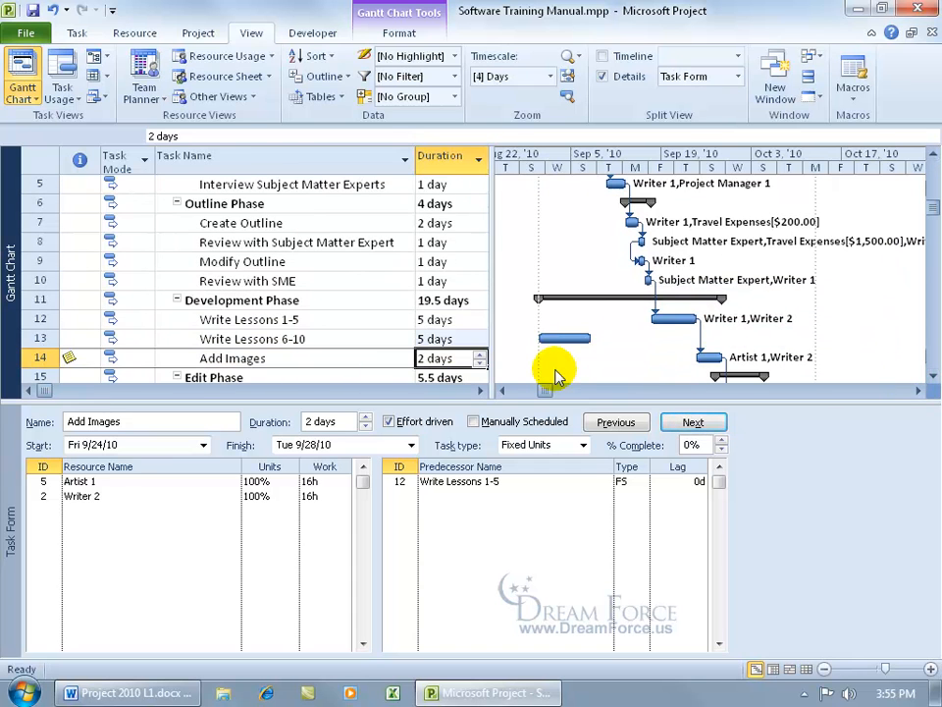
click(349, 319)
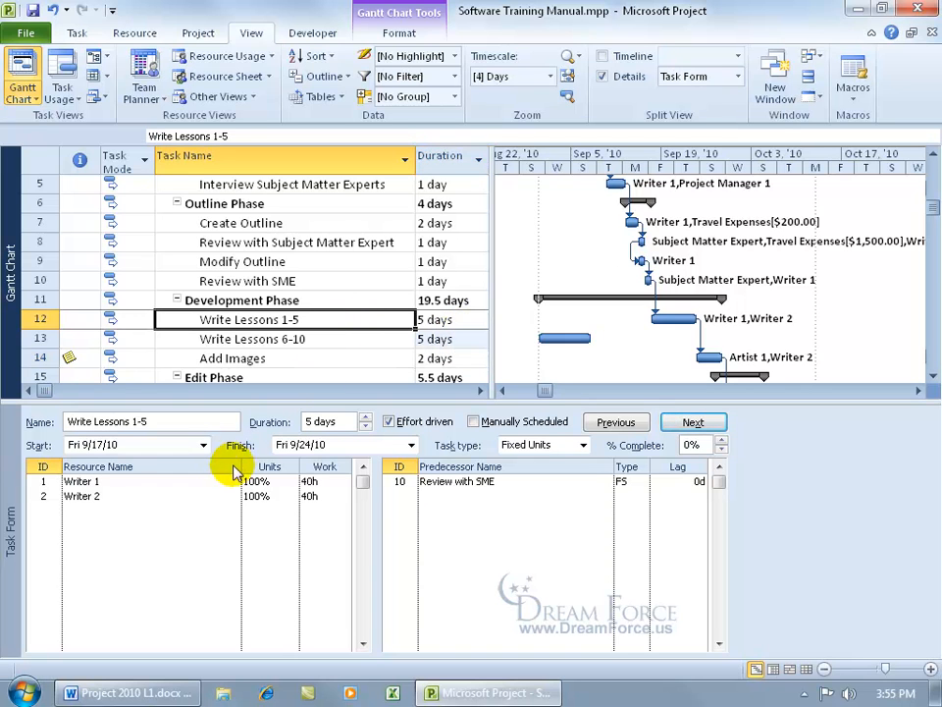
click(227, 497)
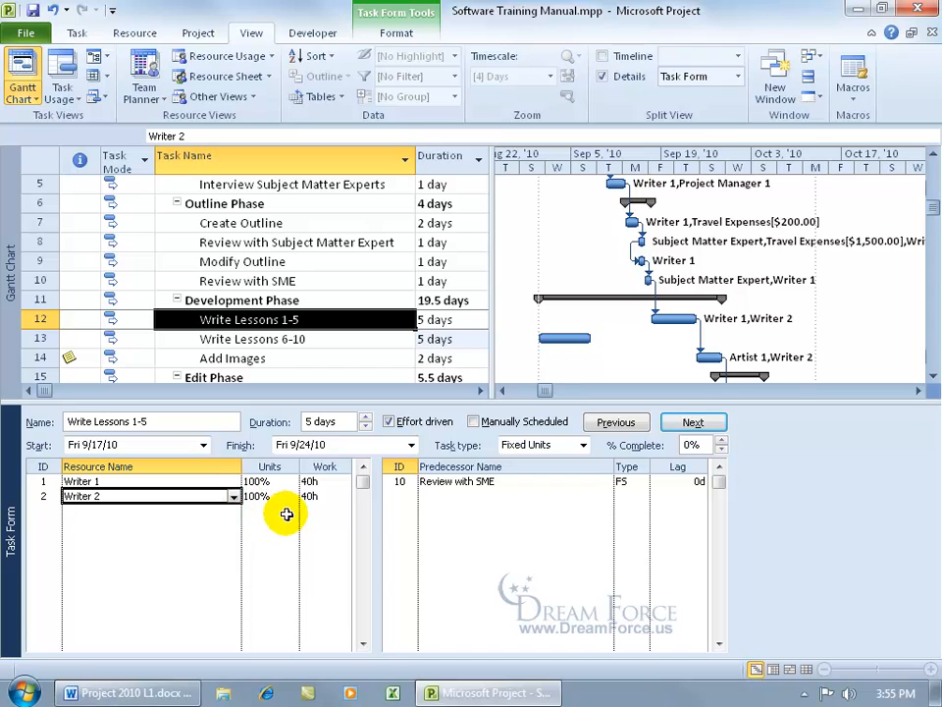
key(Delete)
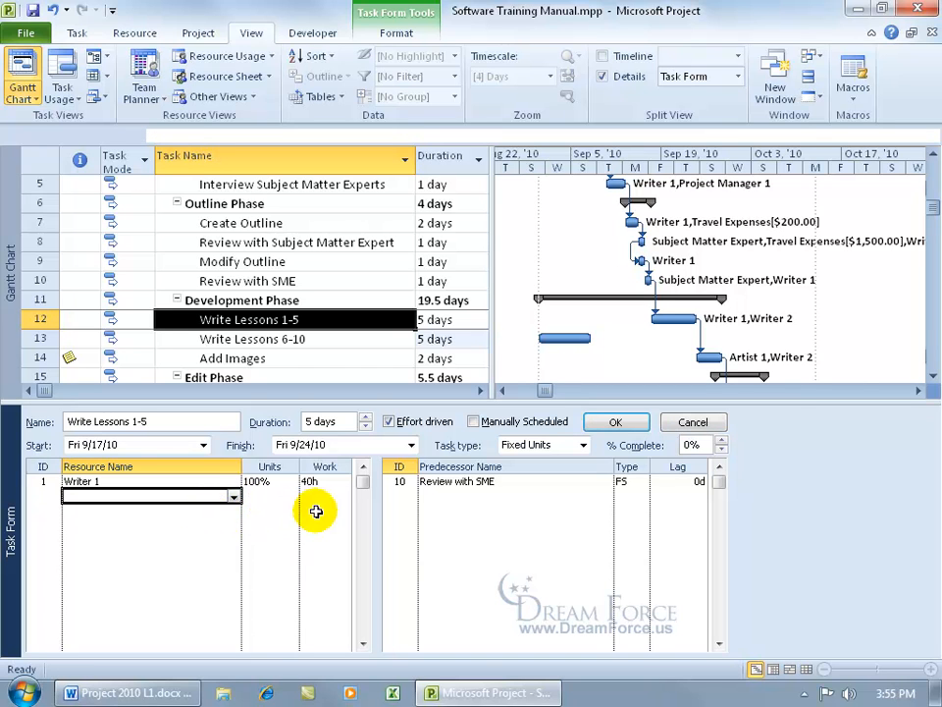
click(619, 422)
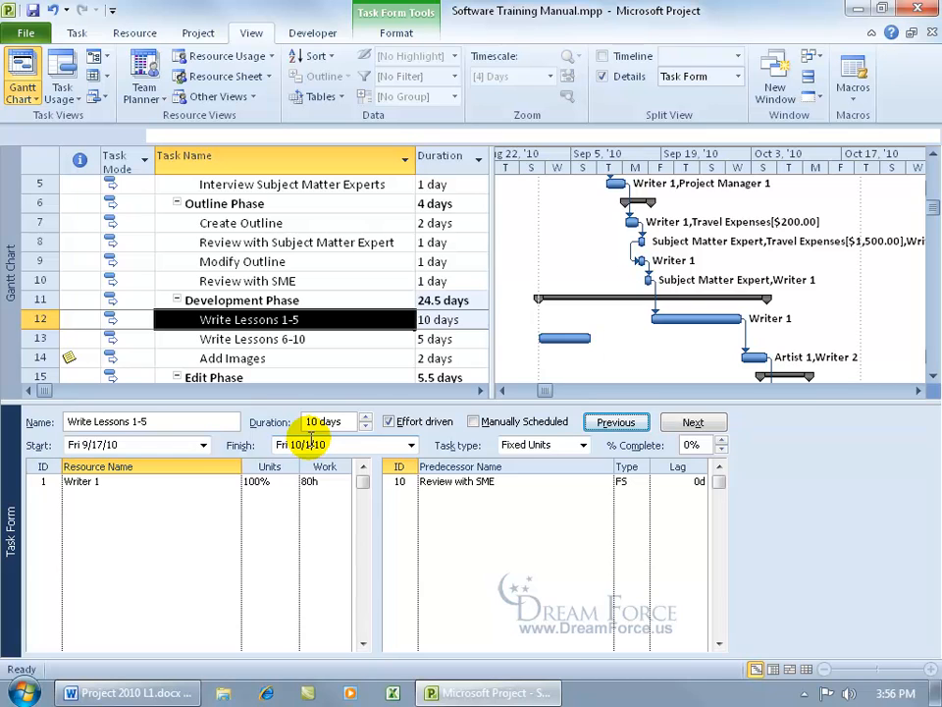
- Set the duration of the Write Lessons 1-5 task to 5 days and apply the change
click(364, 426)
click(364, 427)
click(364, 427)
click(364, 427)
click(364, 427)
click(616, 423)
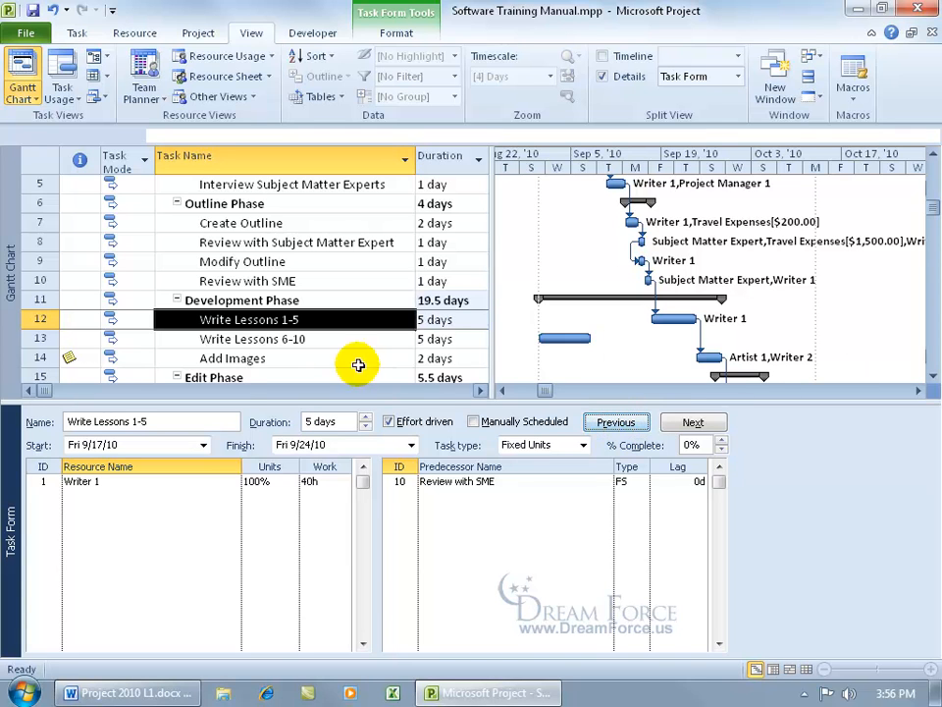
- Assign the Writer 2 resource to the Write Lessons 6-10 task
click(327, 340)
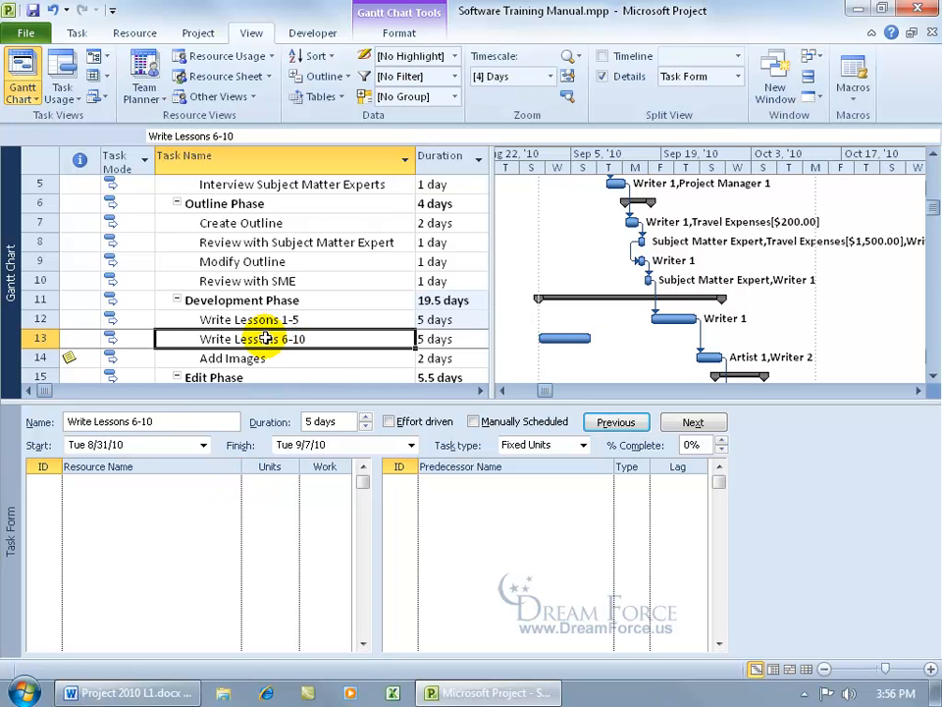
click(232, 481)
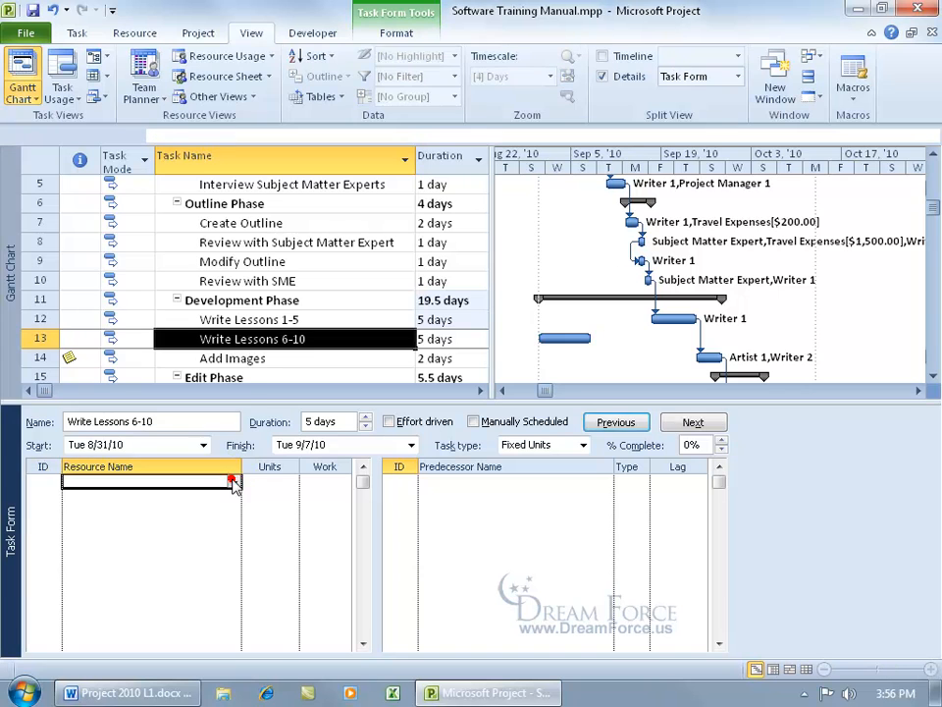
click(232, 482)
click(218, 412)
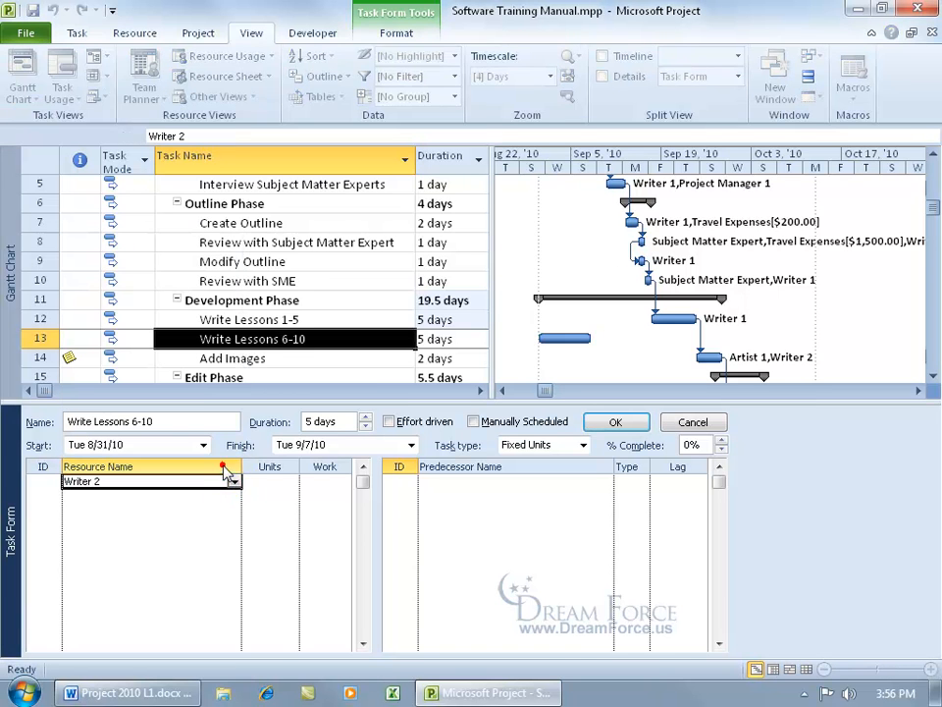
click(609, 424)
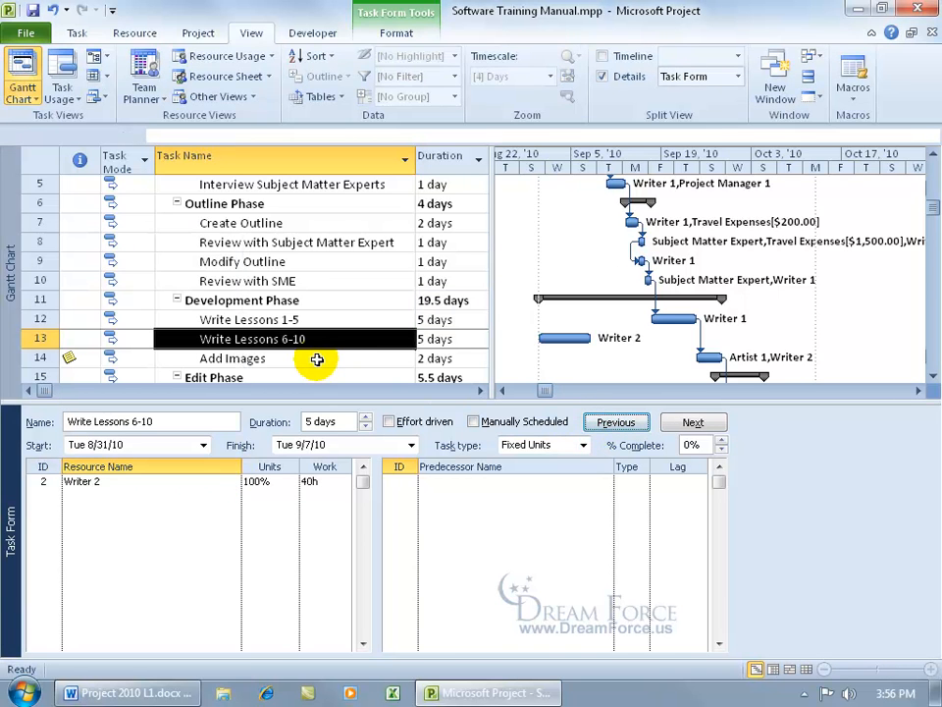
- Make Write Lessons 1-5 the predecessor of the Write Lessons 6-10 task
click(434, 480)
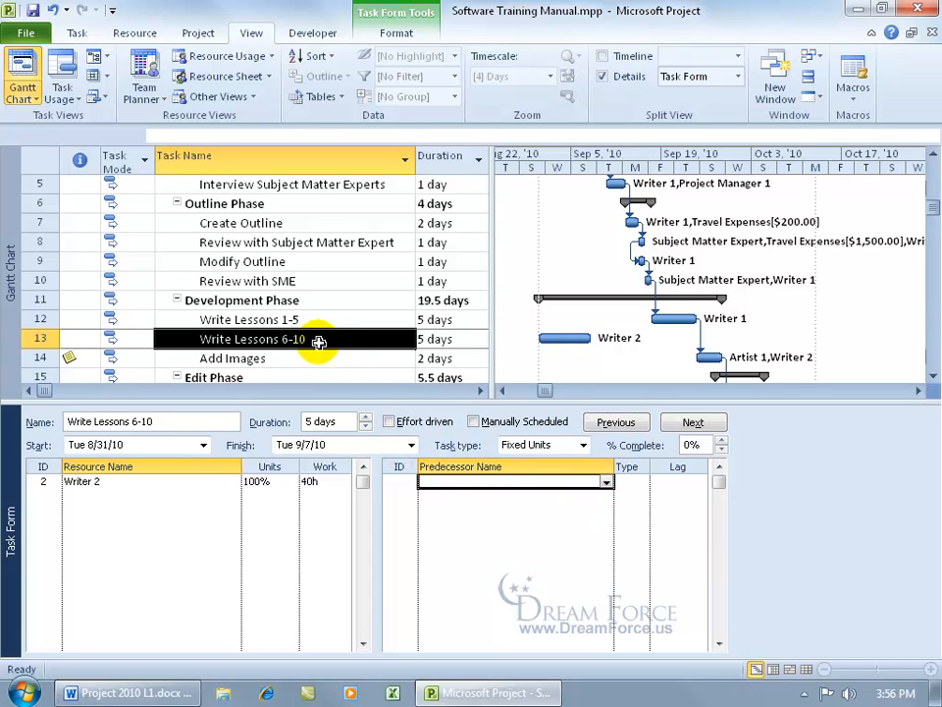
click(607, 484)
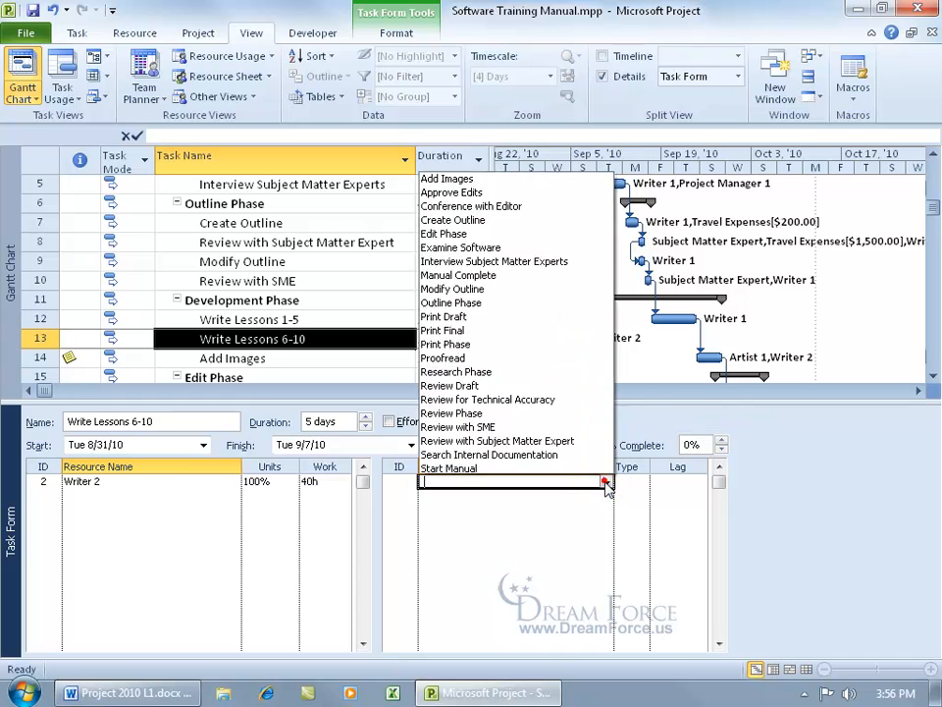
click(568, 468)
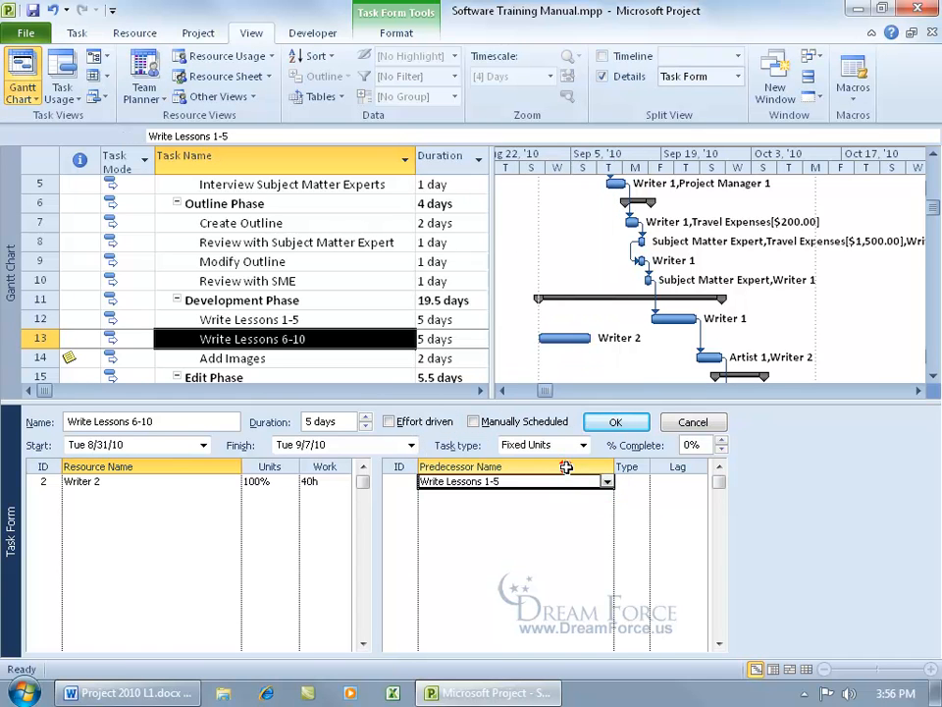
click(615, 422)
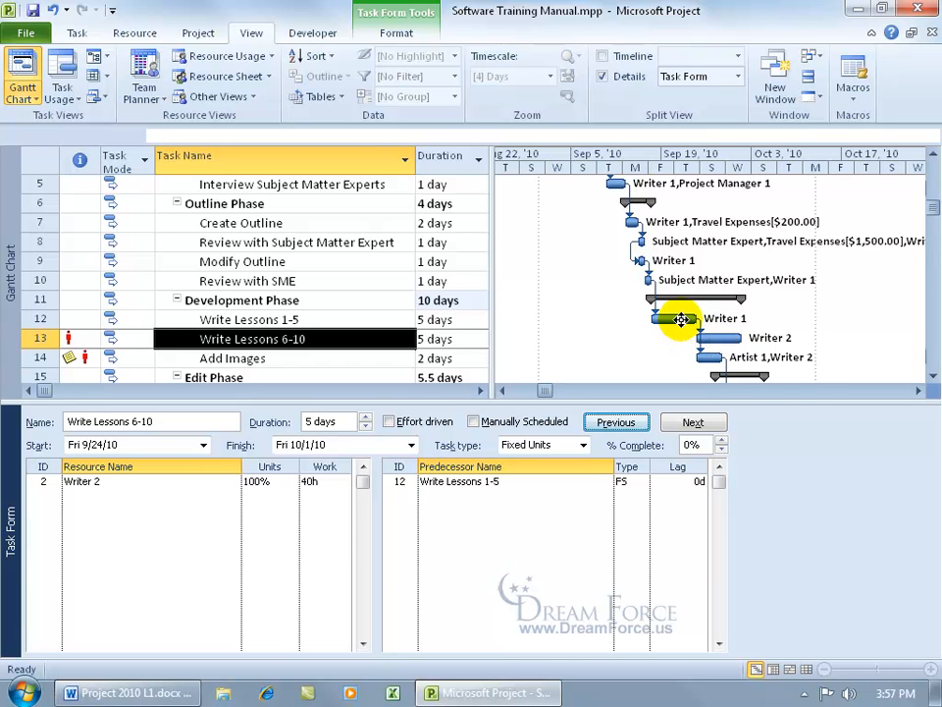
- Change the dependency type of the Write Lessons 1-5 predecessor to SS for Write Lessons 6-10
mouse_move(707, 333)
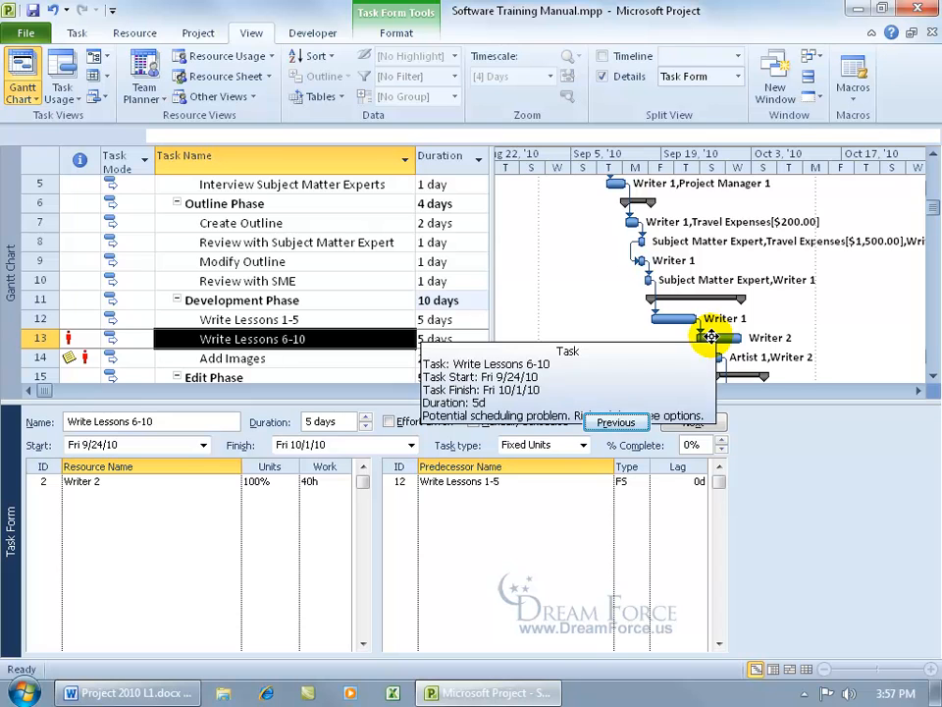
click(640, 482)
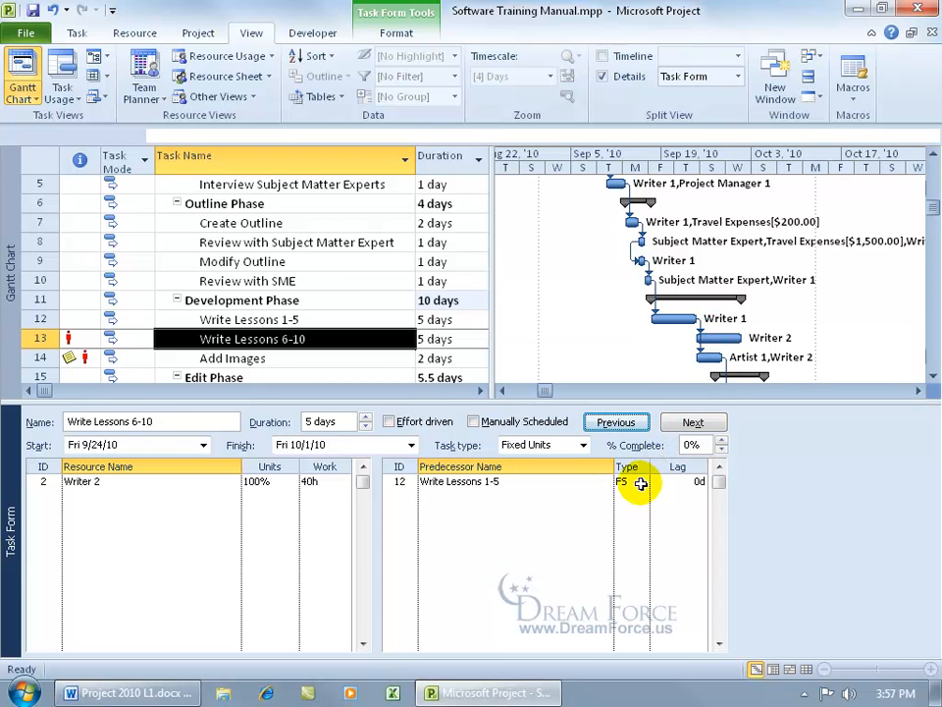
click(640, 483)
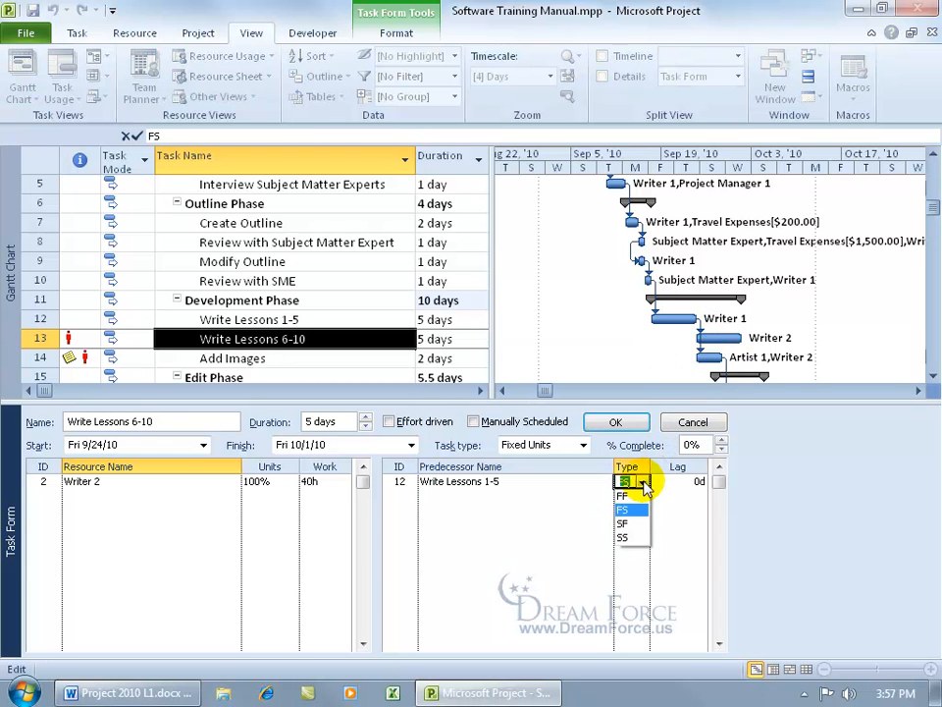
click(629, 537)
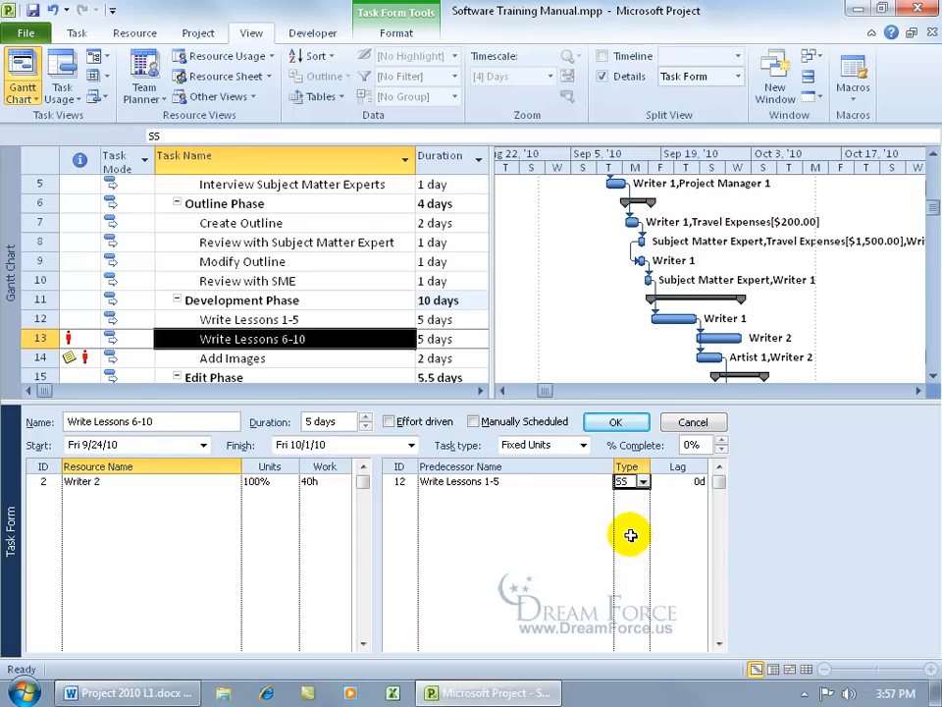
click(637, 423)
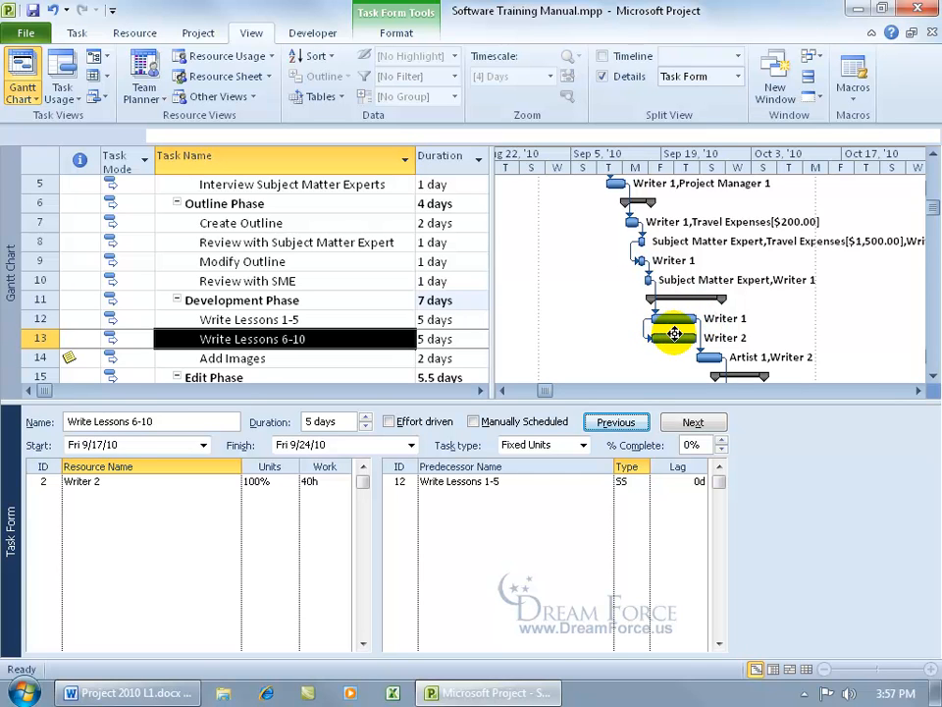
- Examine the rest of the schedule below the Development Phase in the Gantt chart
click(932, 377)
click(933, 377)
click(932, 377)
click(932, 377)
click(932, 376)
click(933, 377)
click(932, 377)
click(932, 377)
click(933, 377)
click(932, 376)
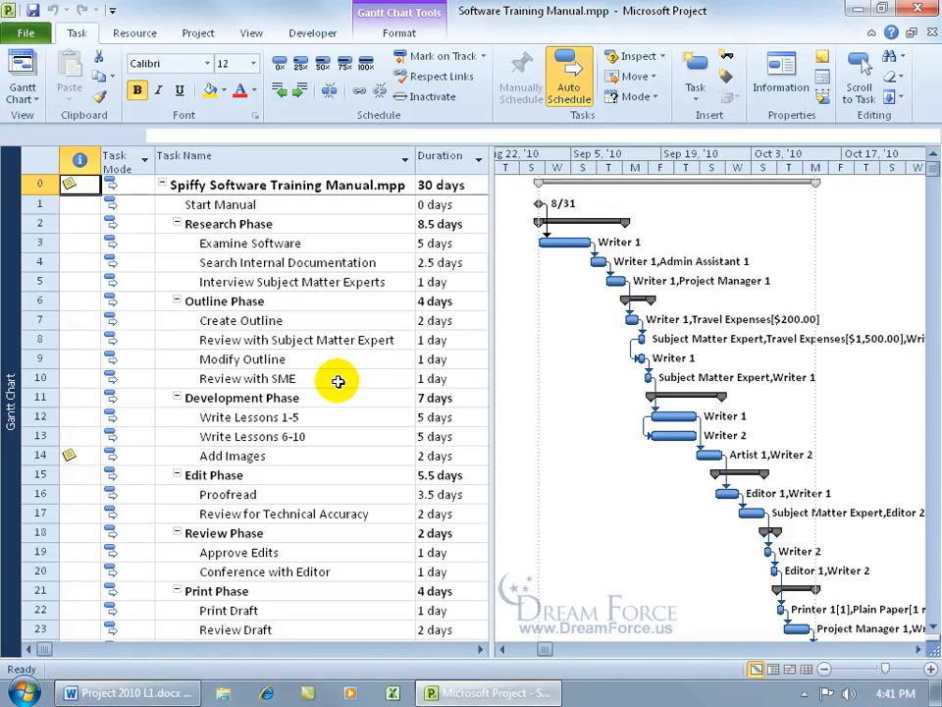
- Set a baseline for the entire project, using the standard Baseline option
click(200, 32)
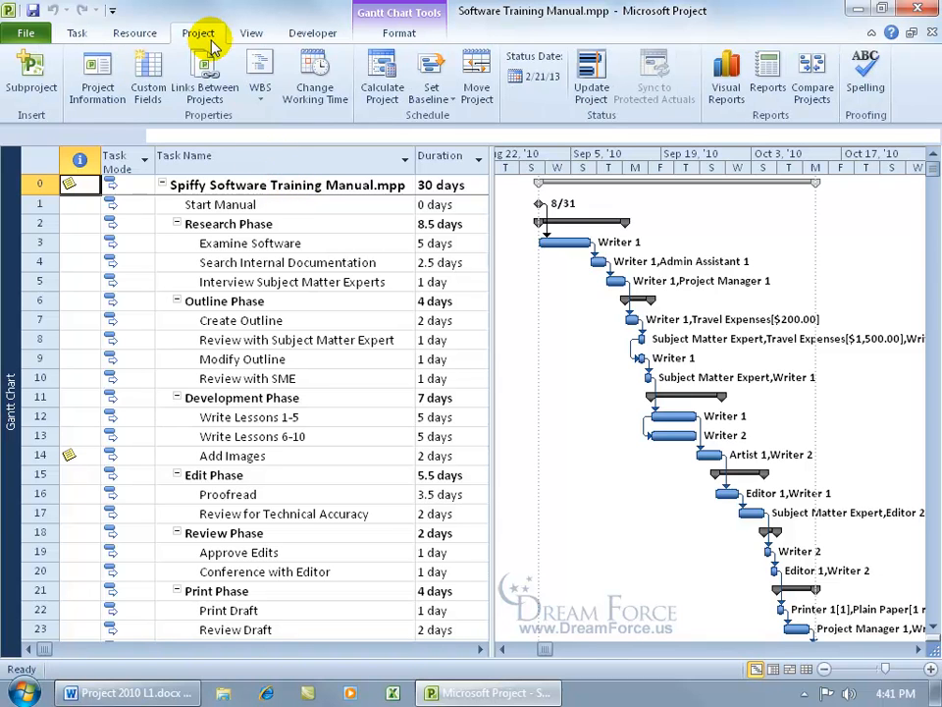
click(440, 100)
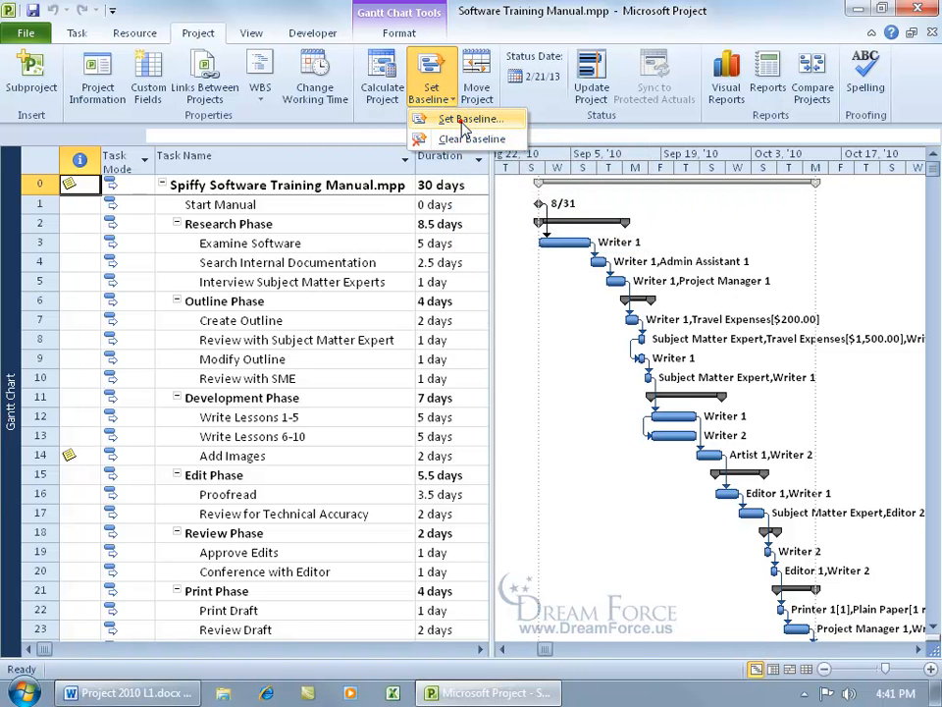
click(442, 119)
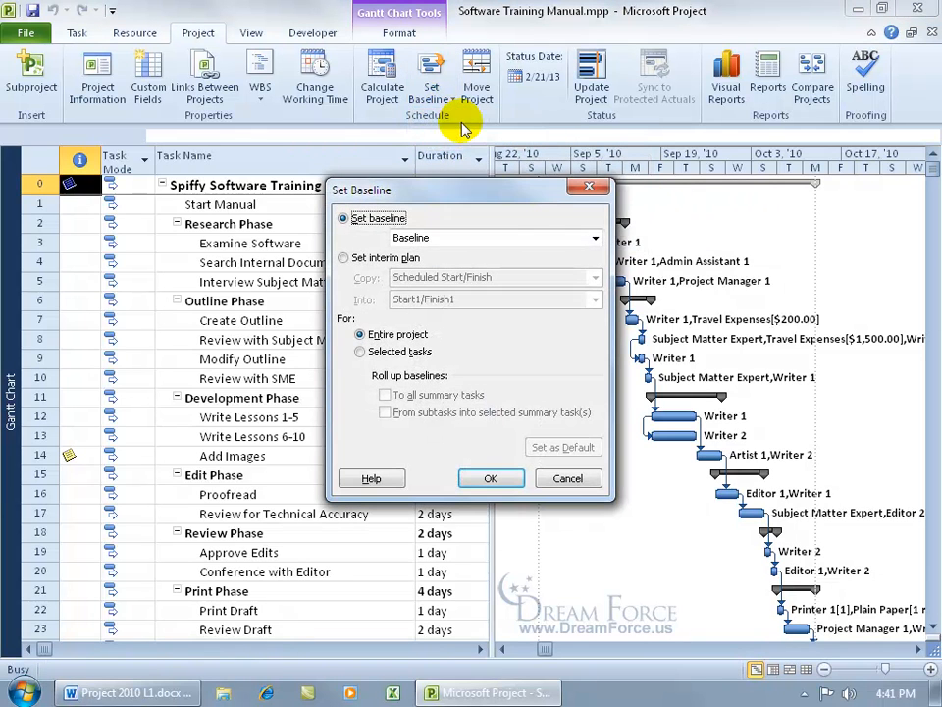
click(594, 240)
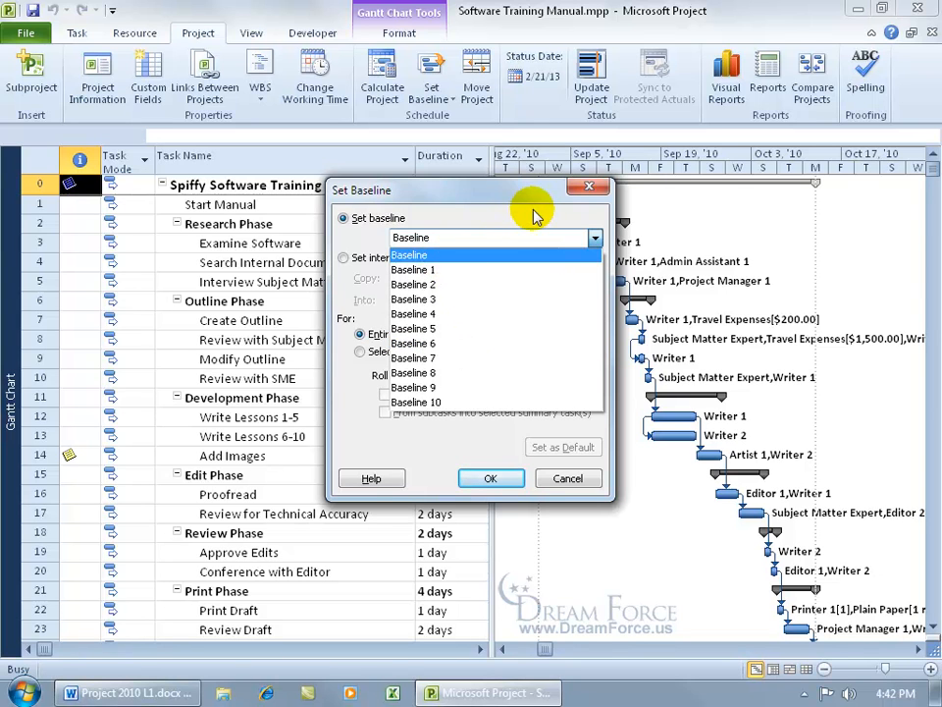
click(445, 256)
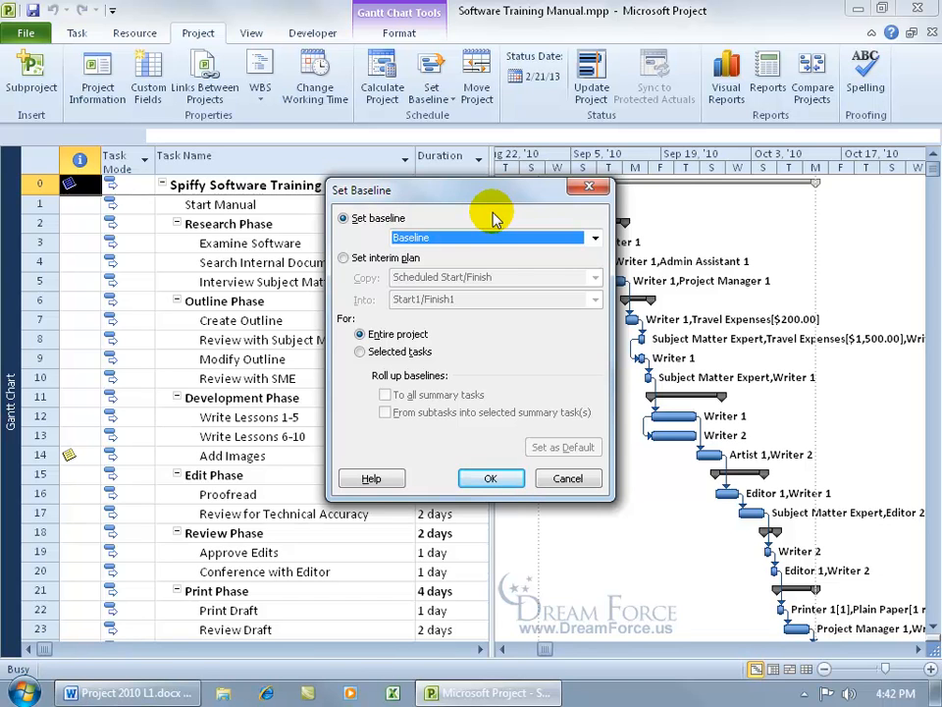
click(496, 476)
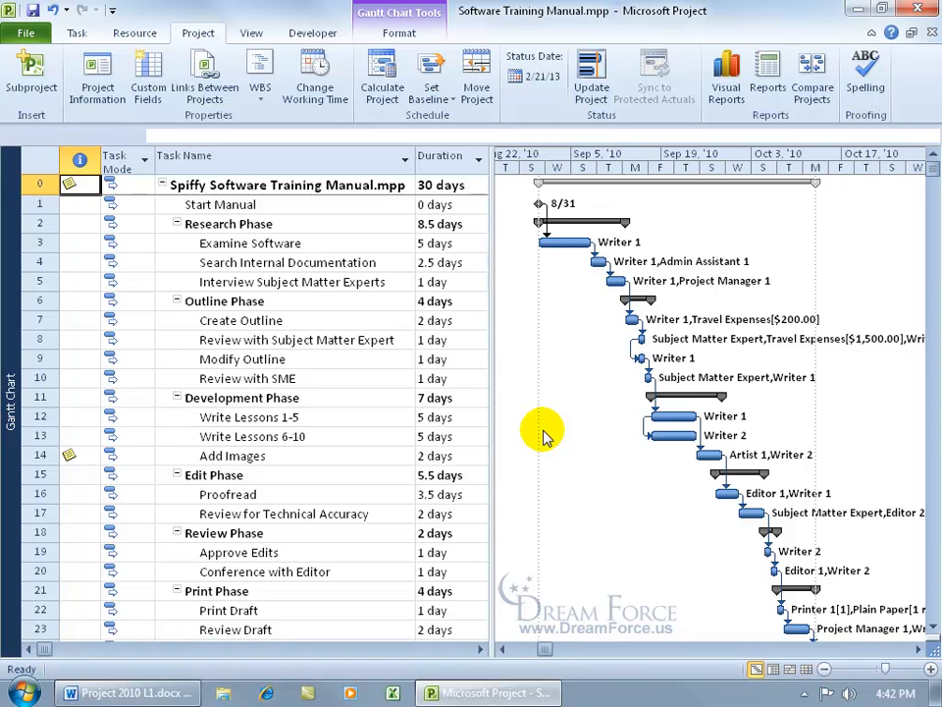
- Display the saved Baseline alongside the task bars in the Gantt chart
click(398, 33)
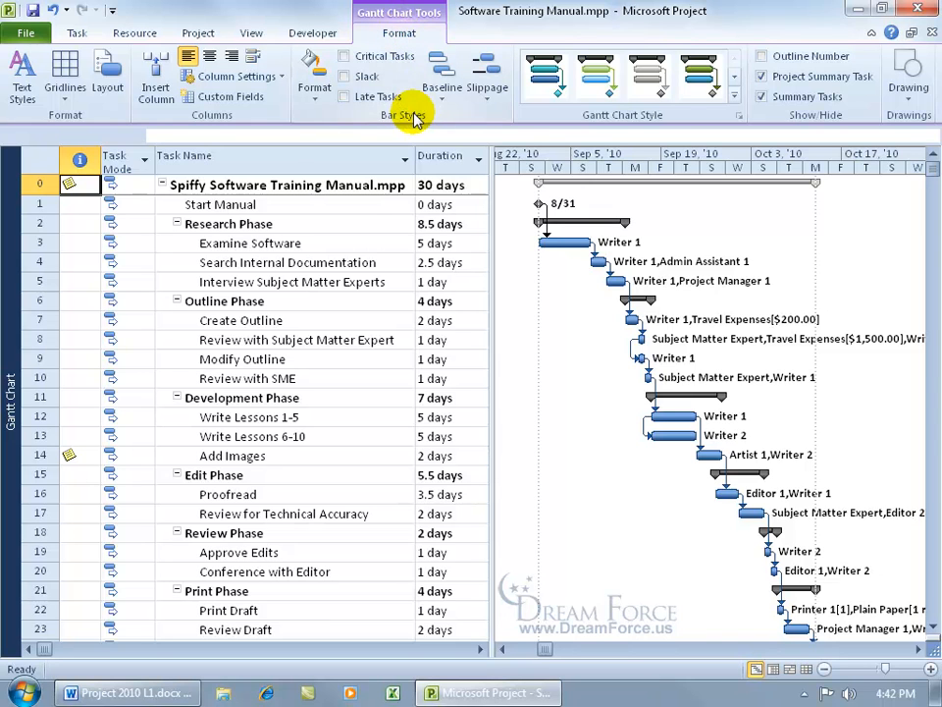
click(443, 98)
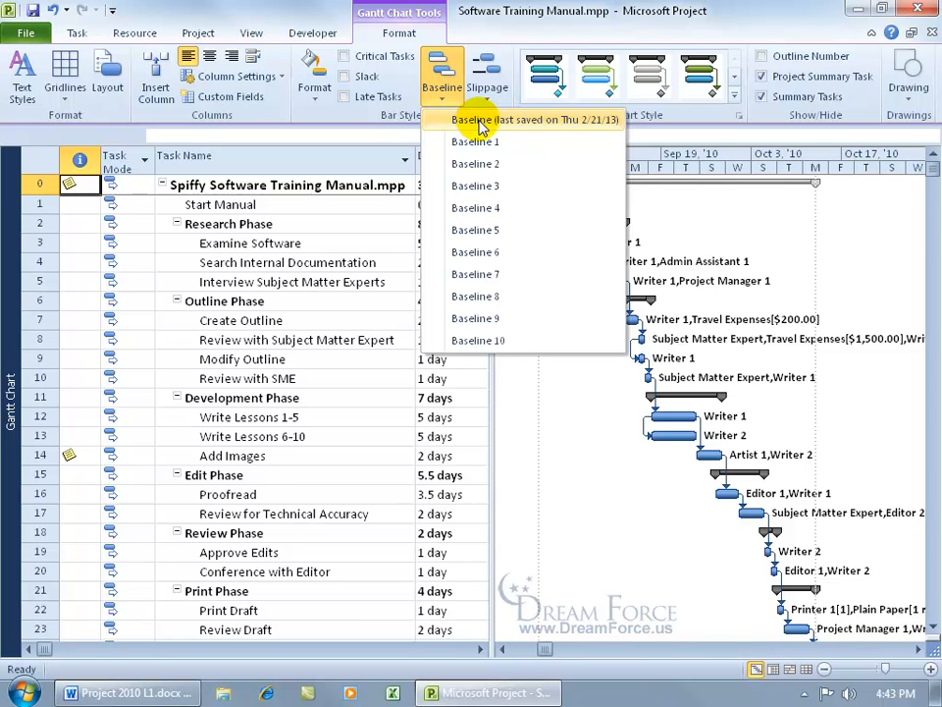
click(484, 123)
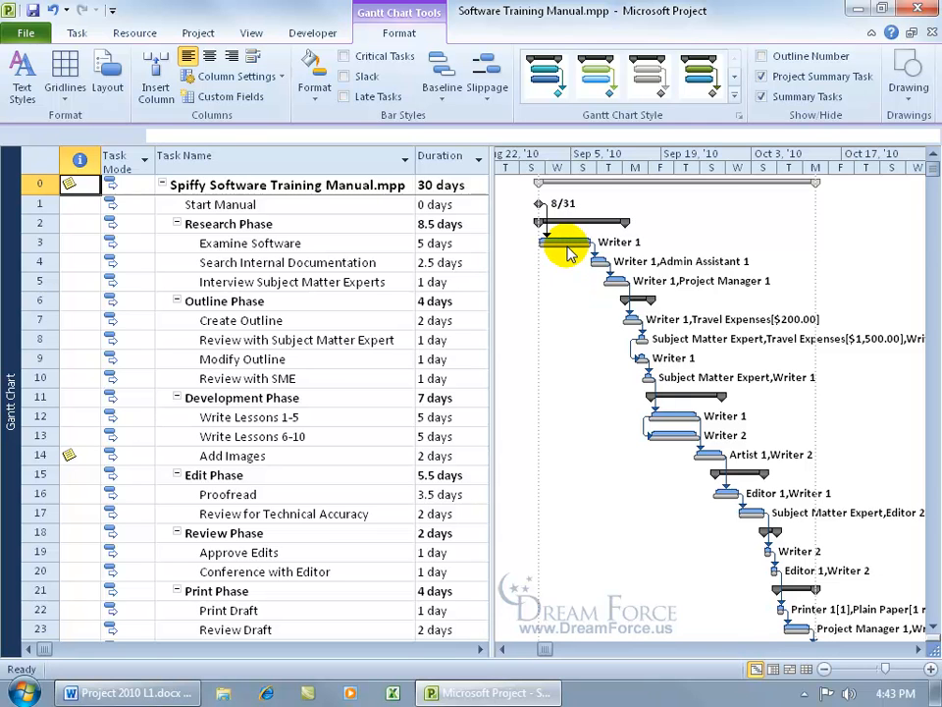
mouse_move(567, 253)
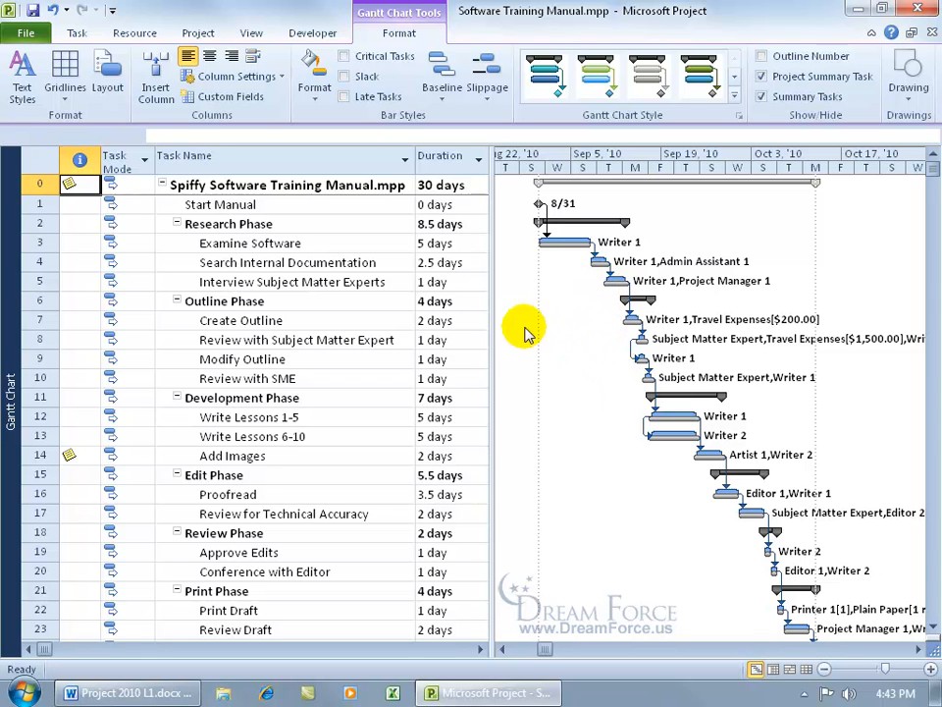
- Set the duration of the Interview Subject Matter Experts task to 2 days and check the shifted bars against the baseline
click(443, 282)
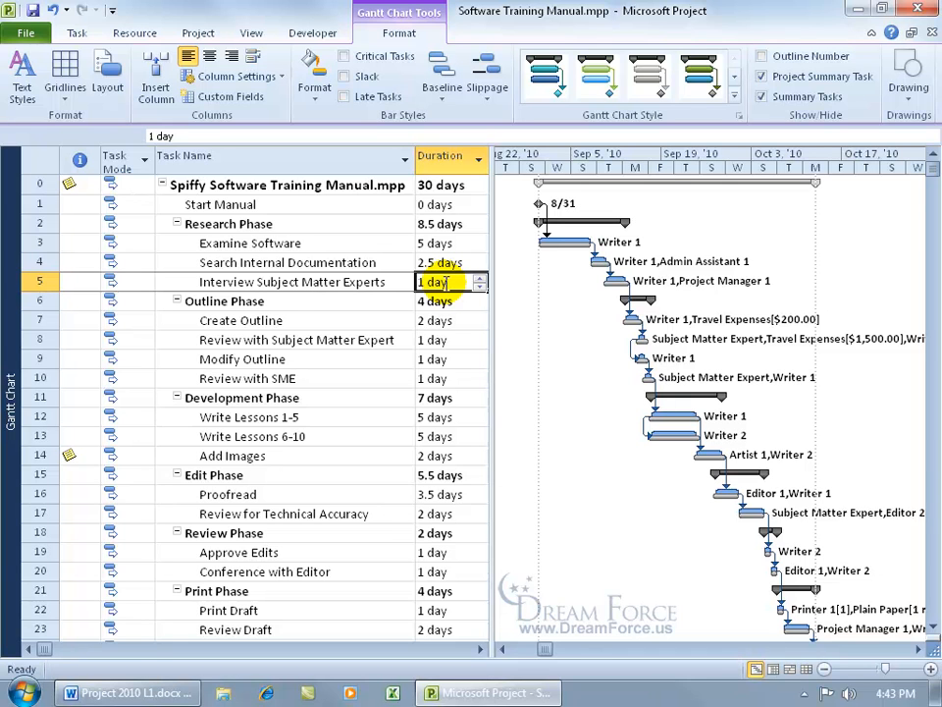
click(479, 279)
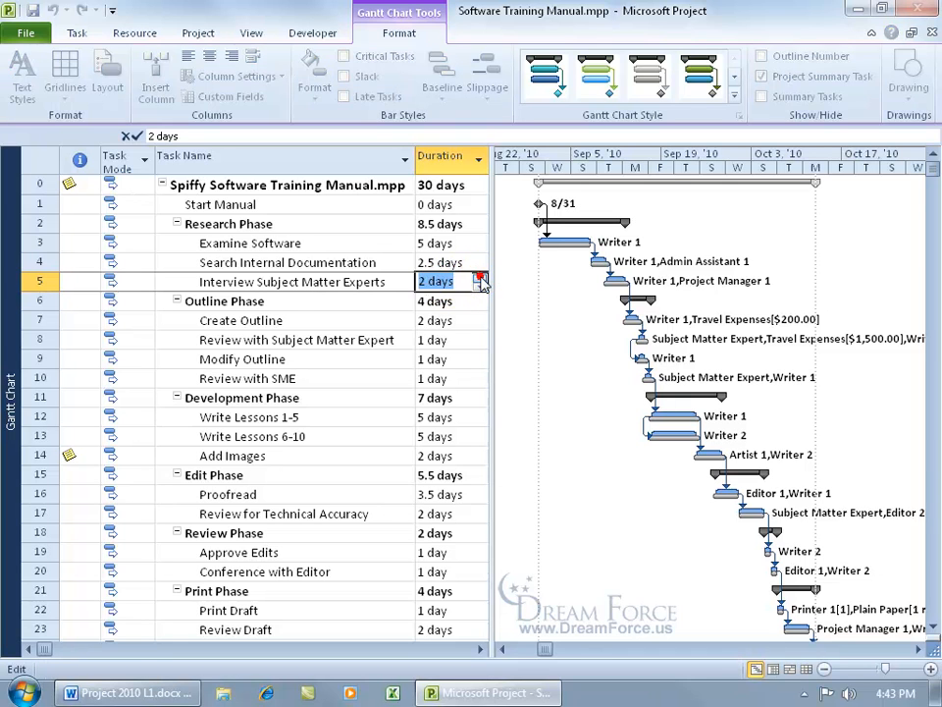
key(Return)
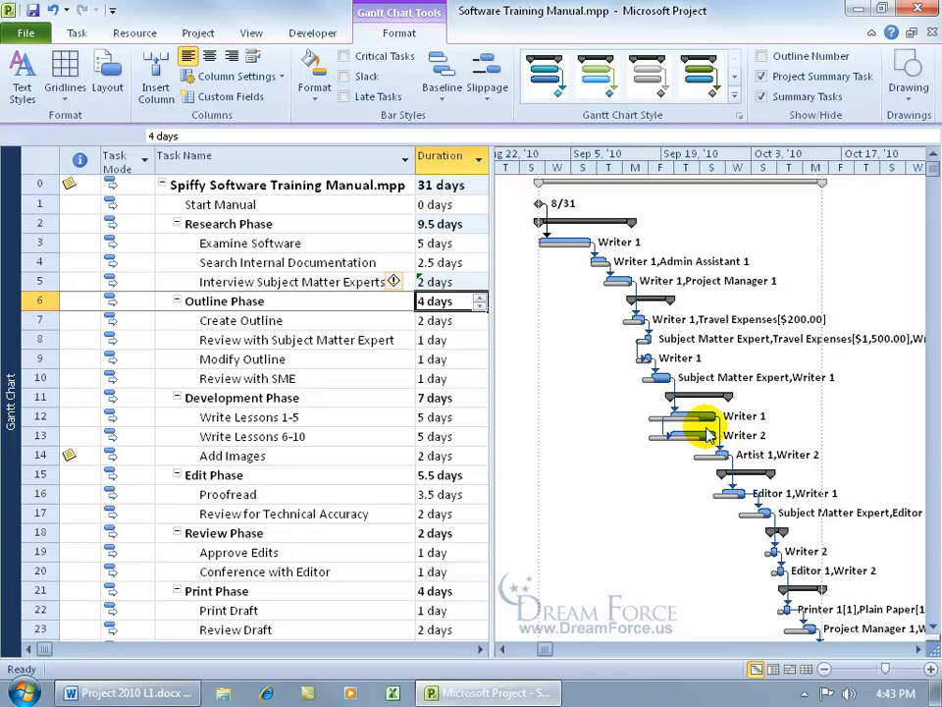
mouse_move(685, 424)
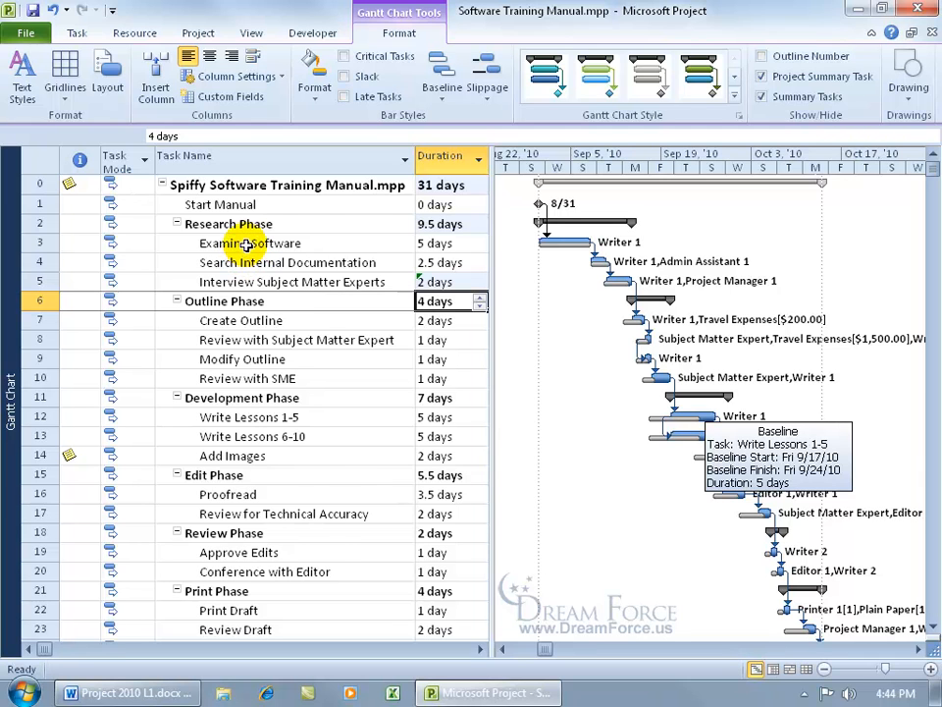
right_click(249, 247)
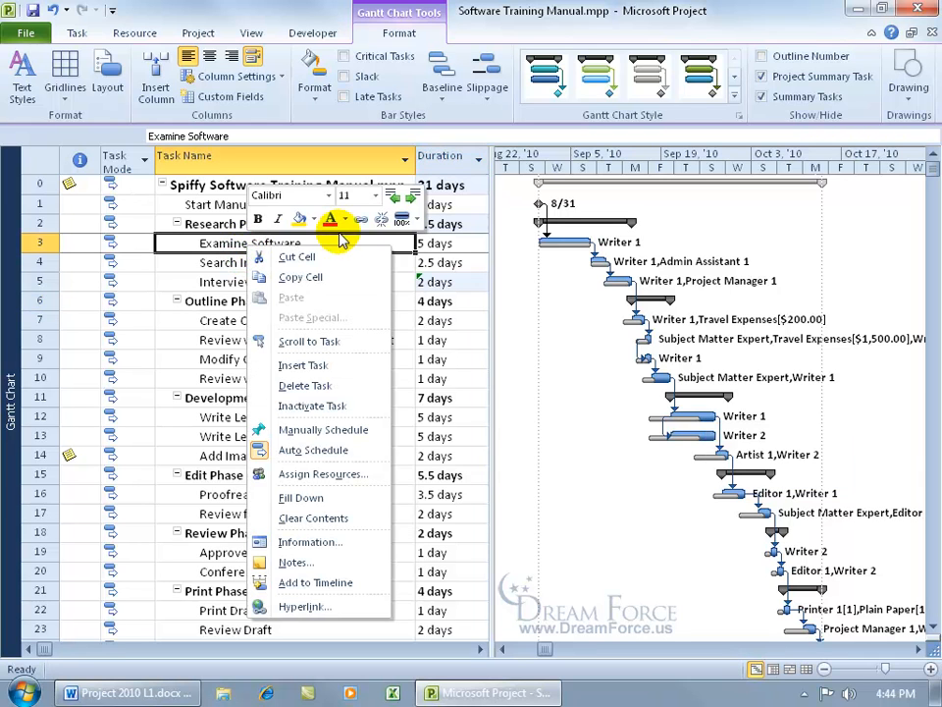
click(418, 223)
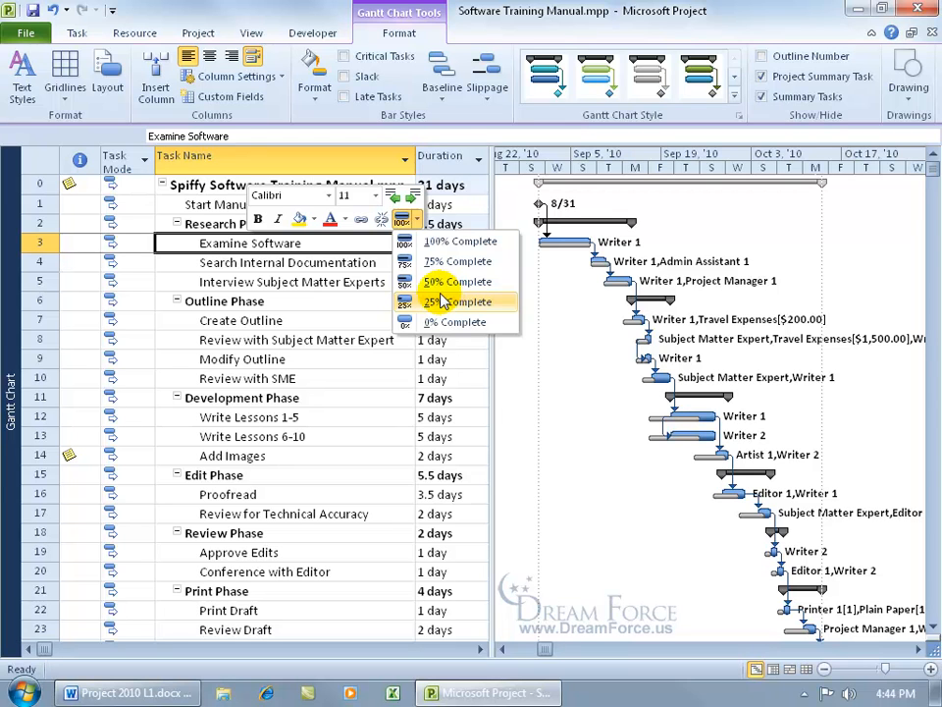
click(317, 241)
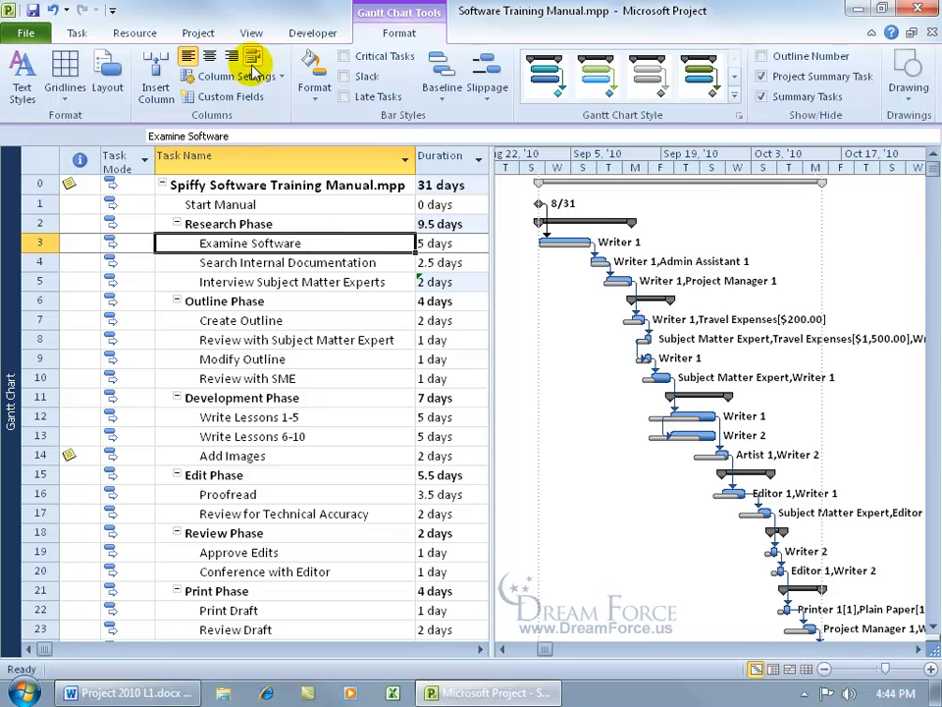
- Show the Task Form details below the Gantt chart and mark the Examine Software task as 100% complete
click(250, 32)
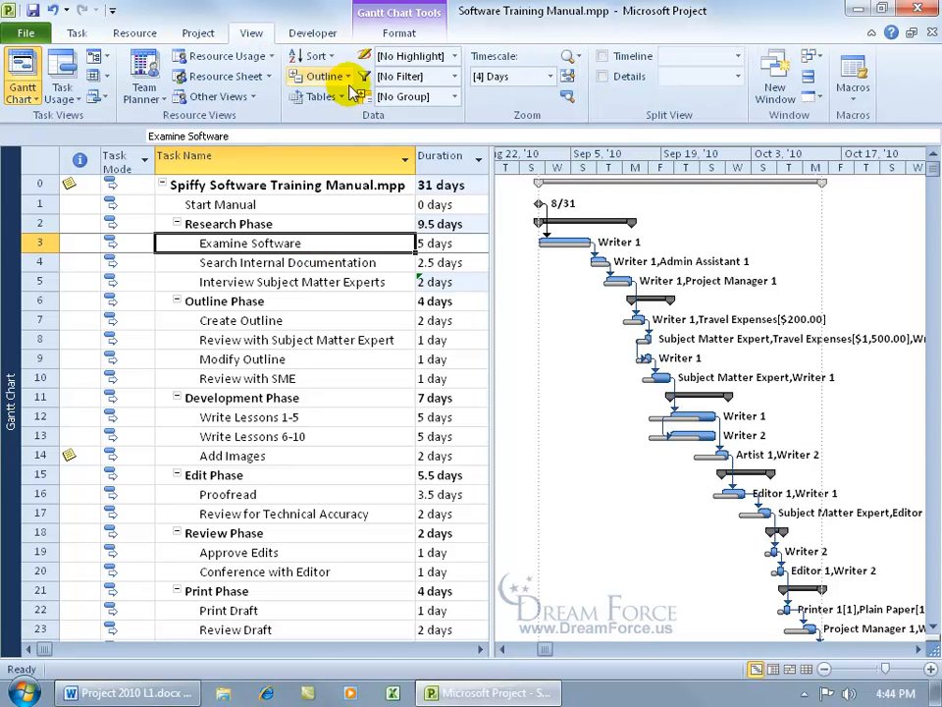
click(604, 77)
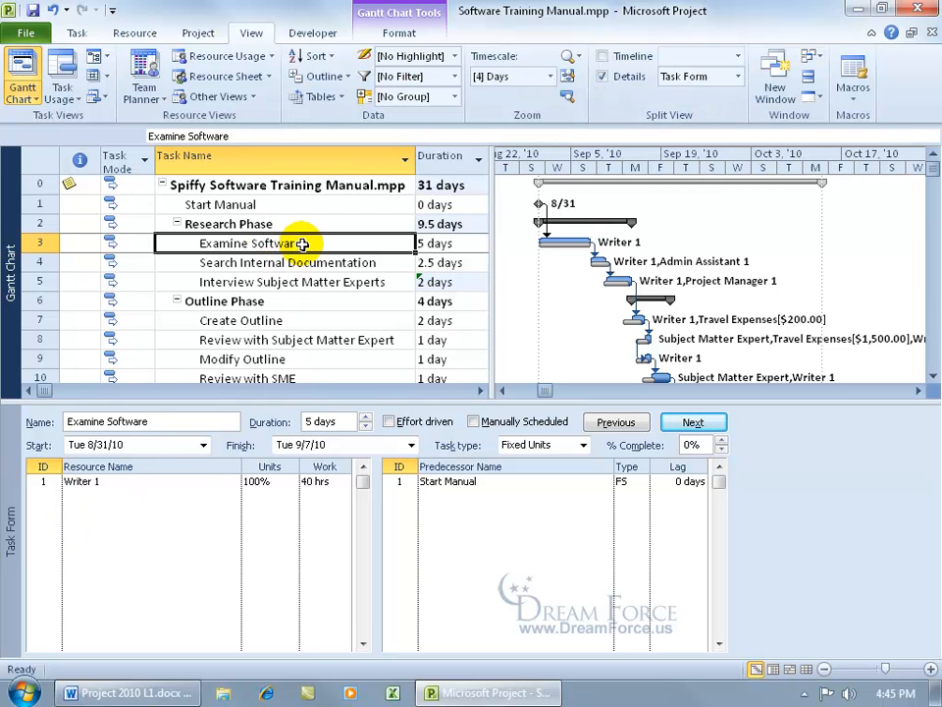
click(692, 445)
text(100)
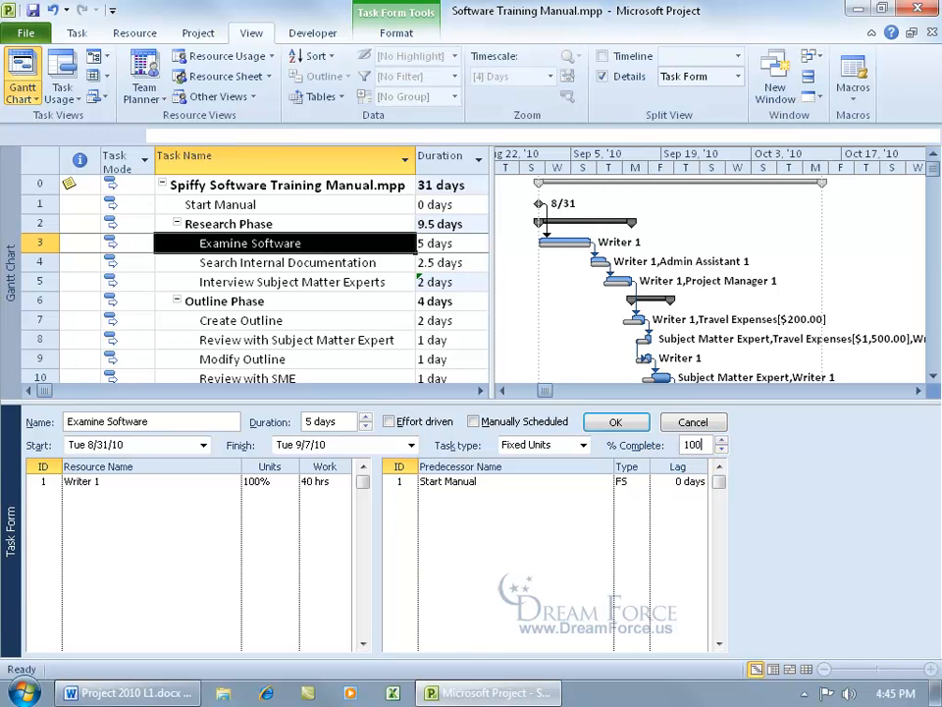
key(Return)
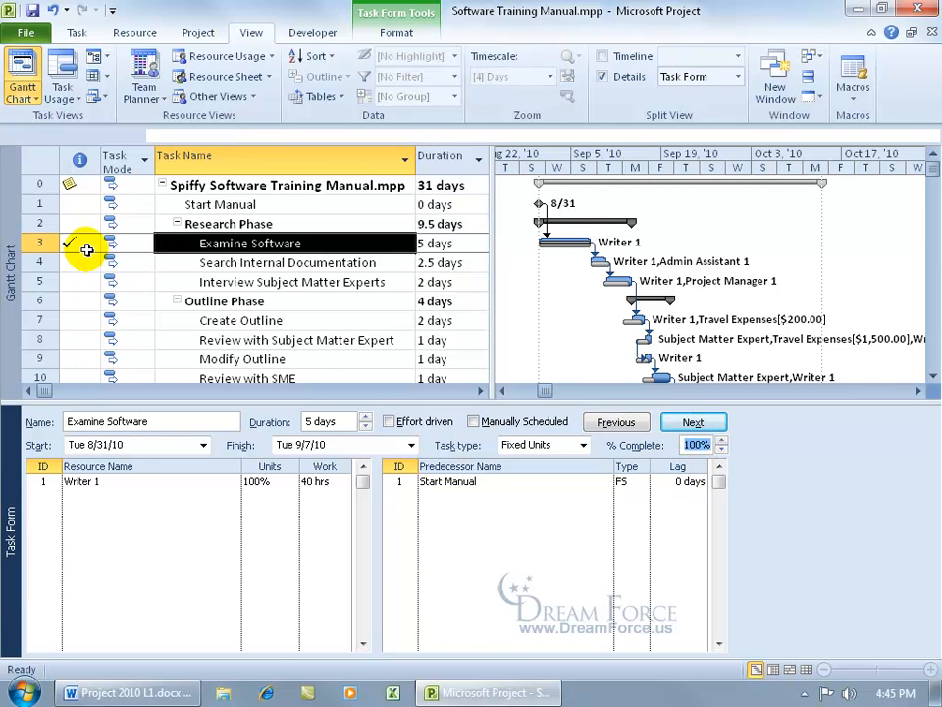
mouse_move(87, 250)
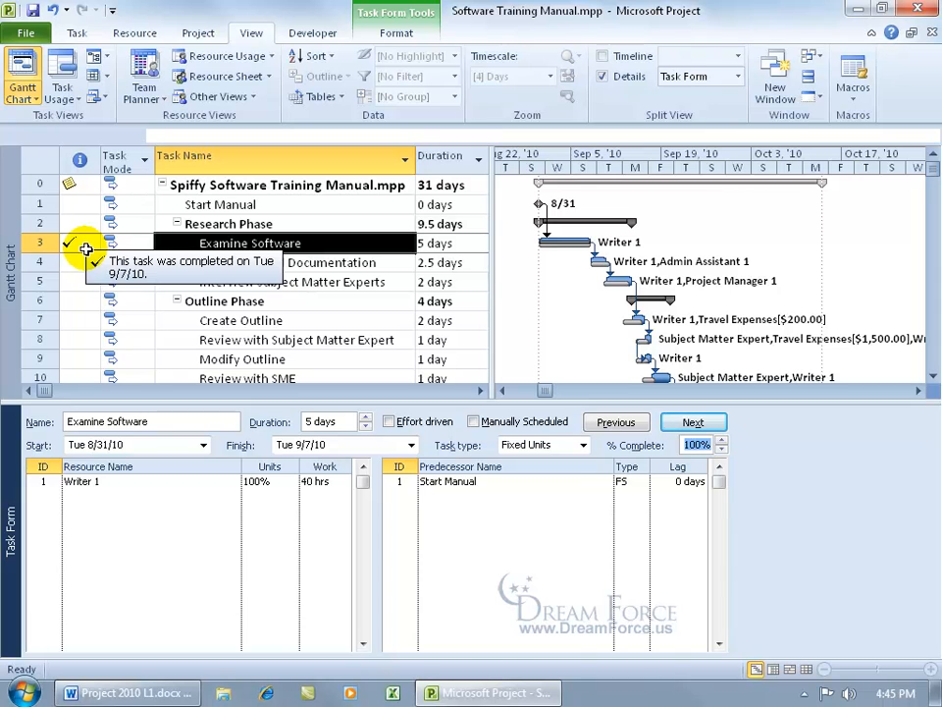
- Set the Search Internal Documentation task to 75% complete in the Task Form
click(254, 263)
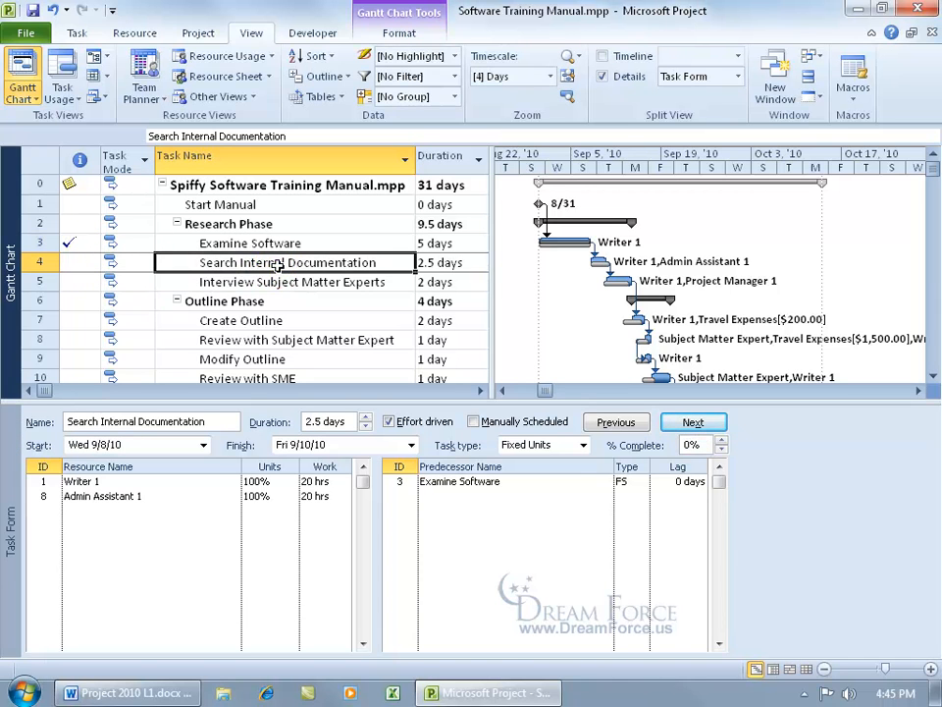
click(615, 422)
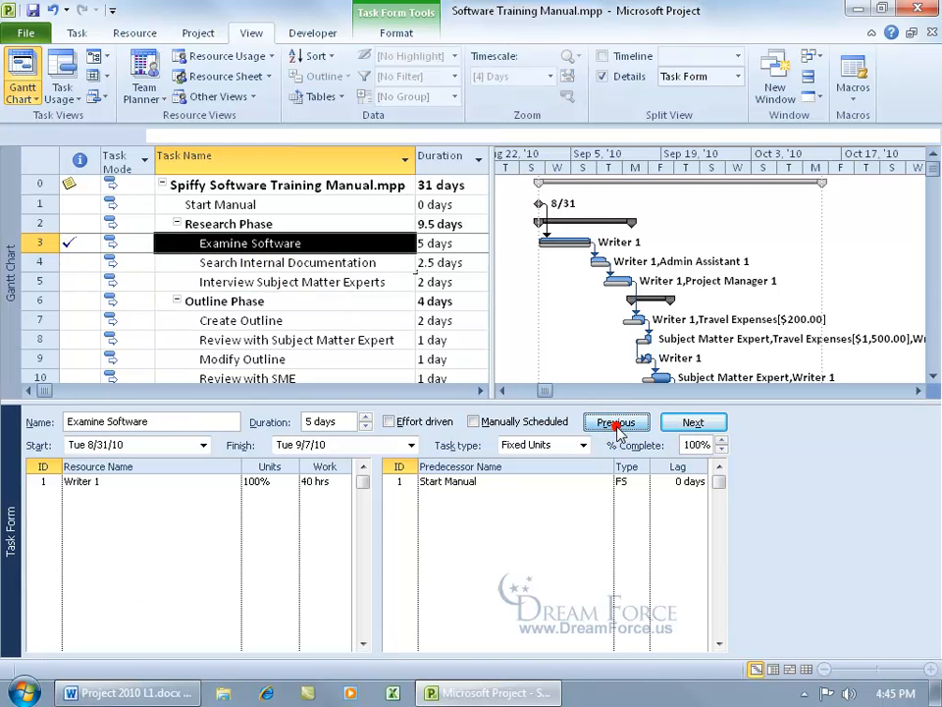
click(691, 422)
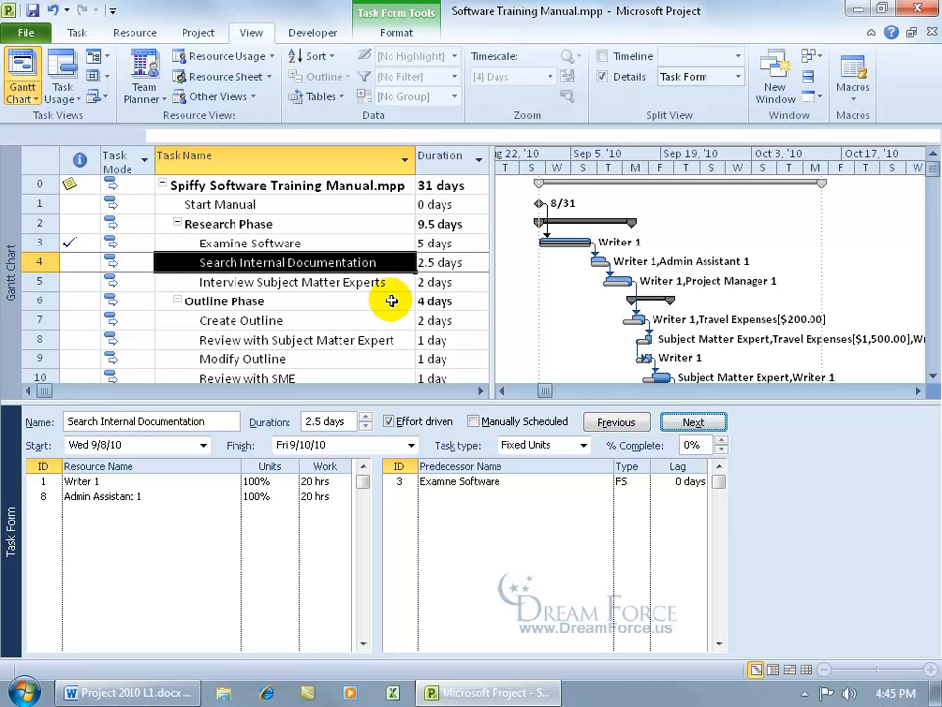
click(692, 444)
text(75)
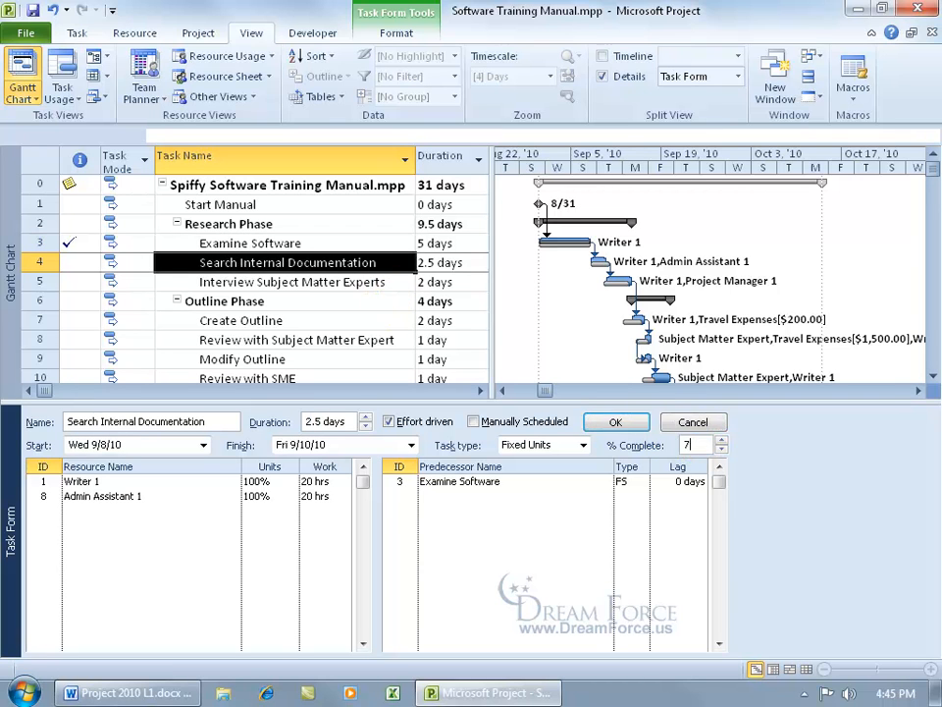
key(Return)
- Set the Interview Subject Matter Experts task to 10% complete and check the progress bars in the Gantt chart
click(692, 422)
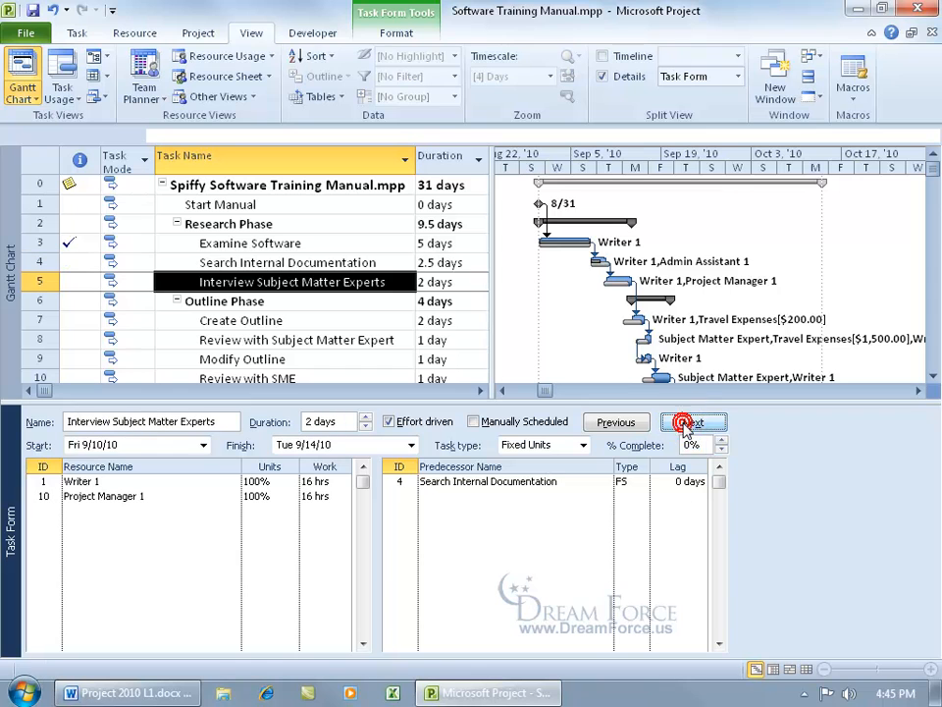
text(10)
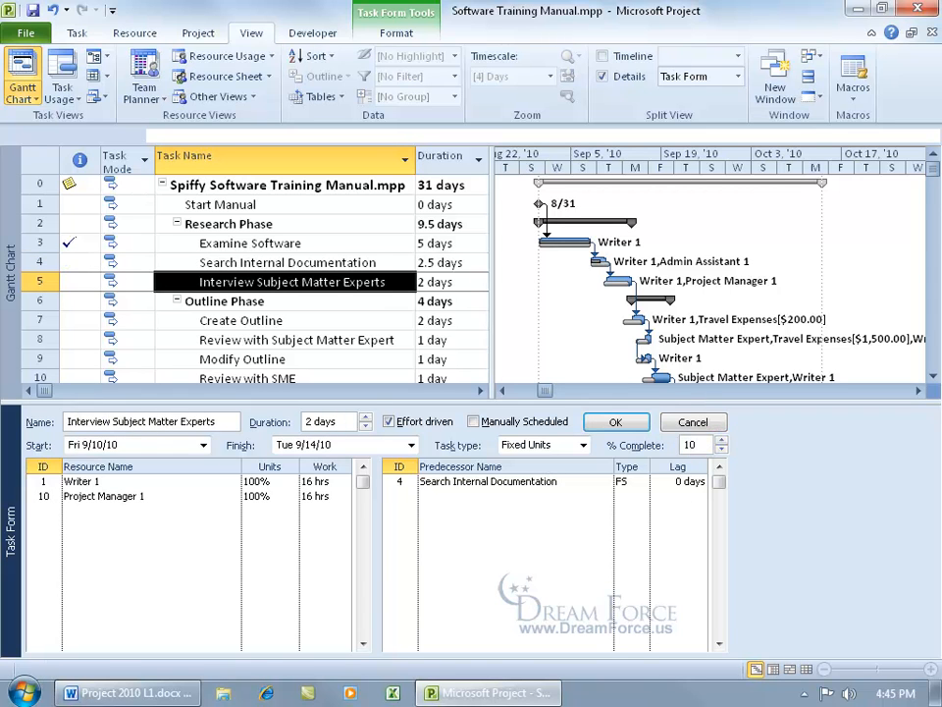
key(Return)
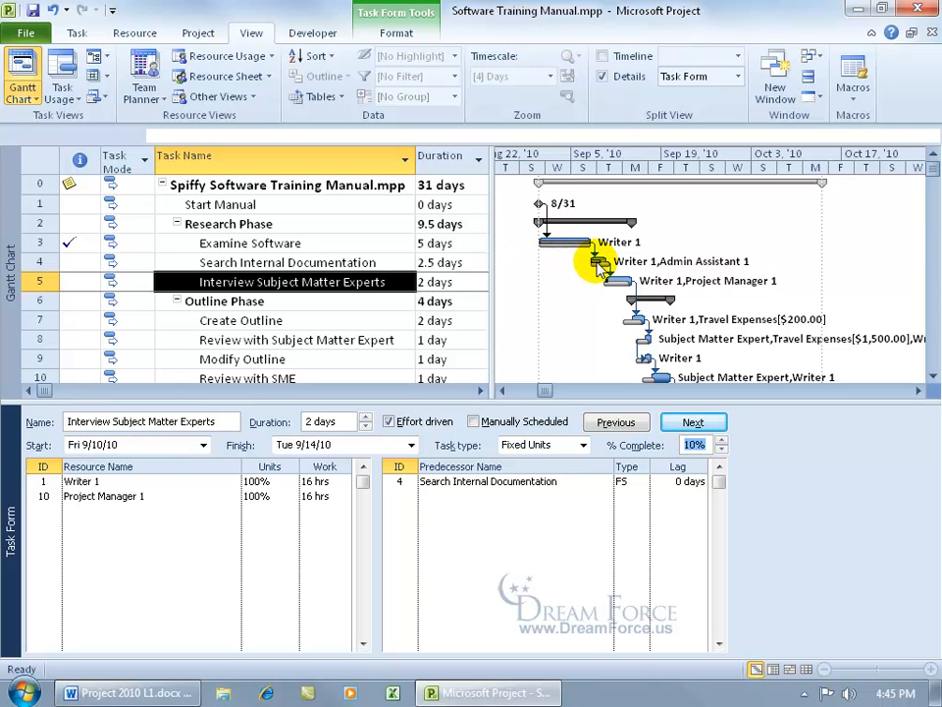
mouse_move(596, 261)
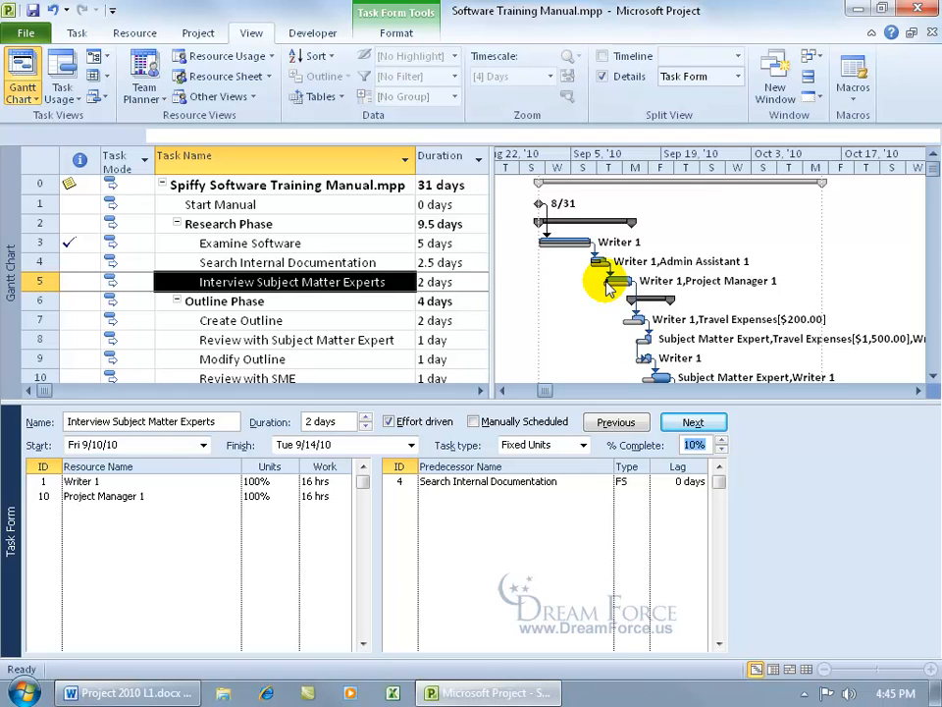
mouse_move(608, 285)
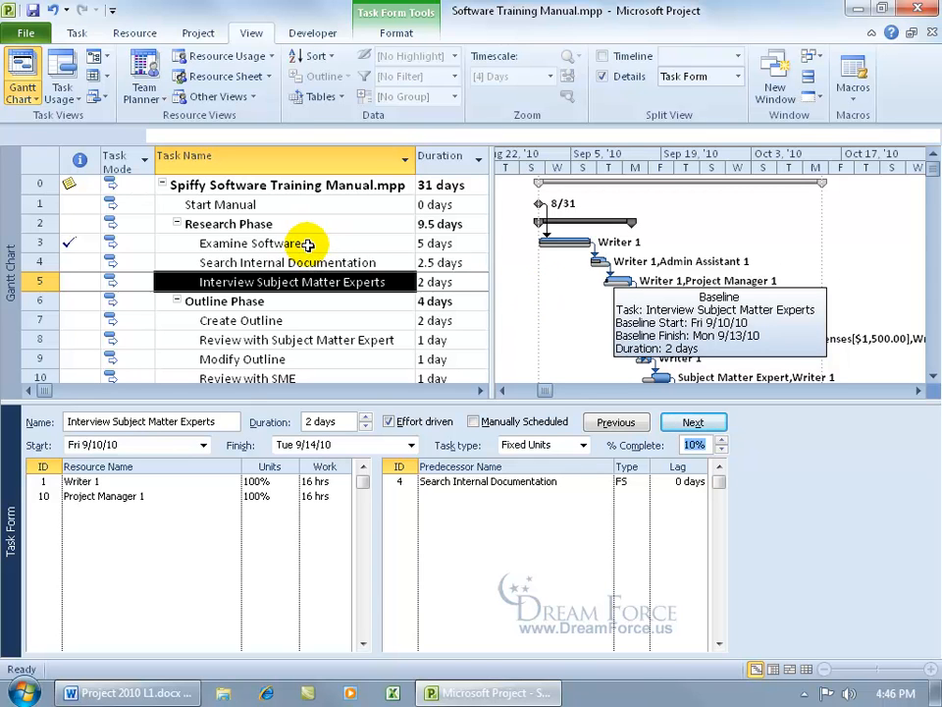
- Review the project statistics comparing current, baseline, actual and remaining duration, work and cost
click(199, 34)
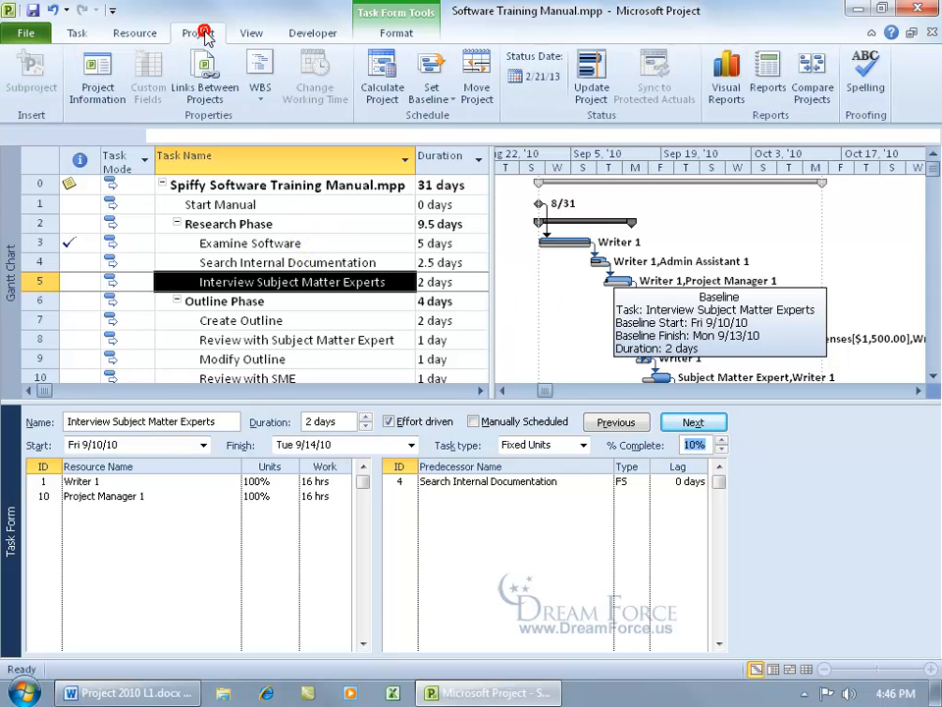
click(110, 90)
click(301, 520)
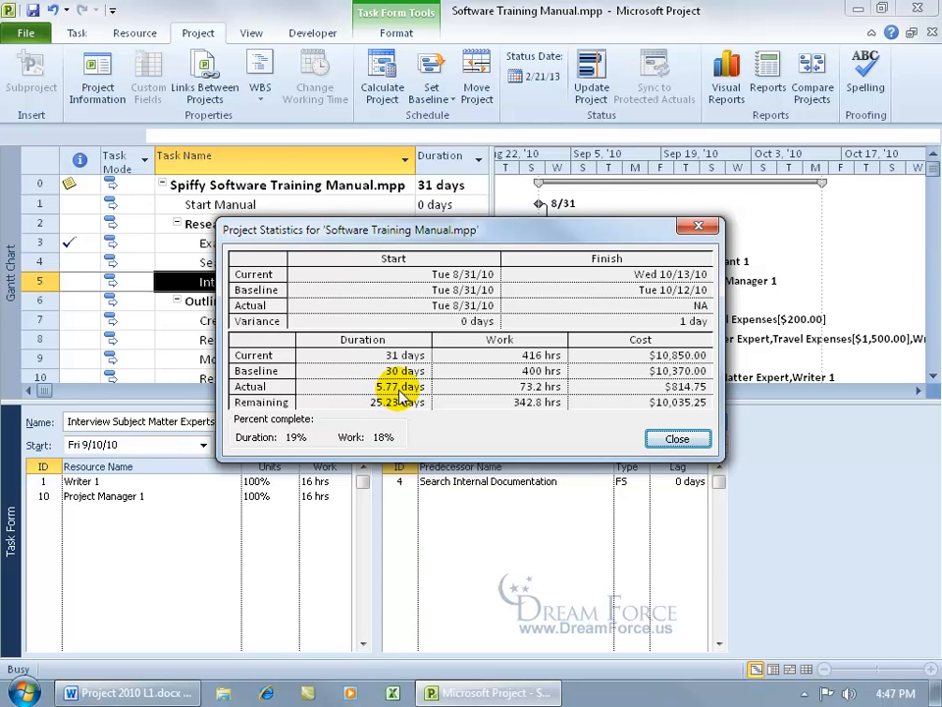
drag(402, 232, 412, 381)
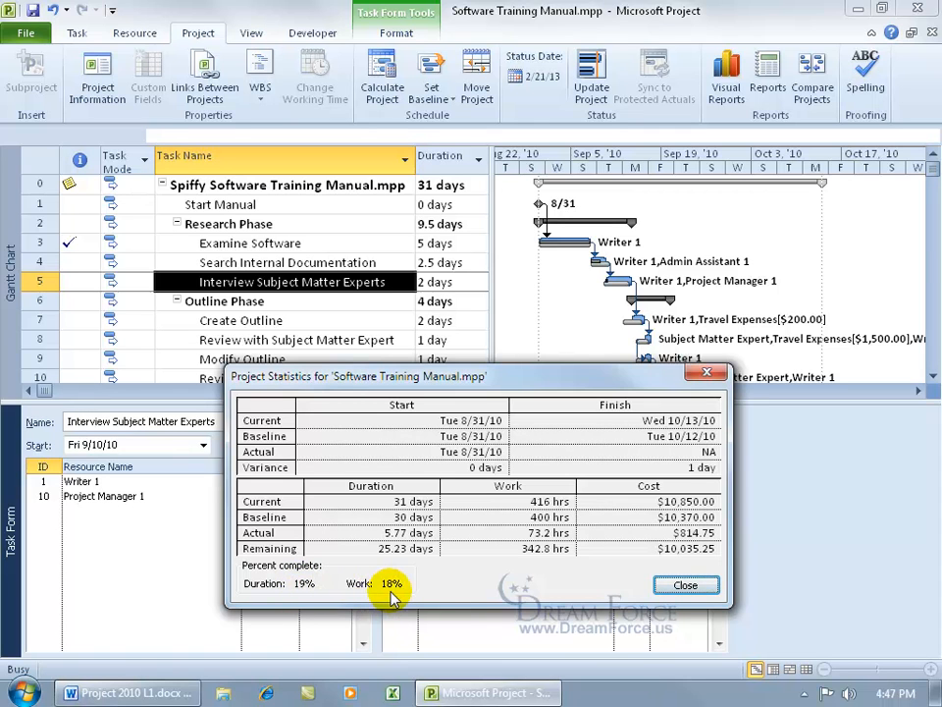
click(686, 585)
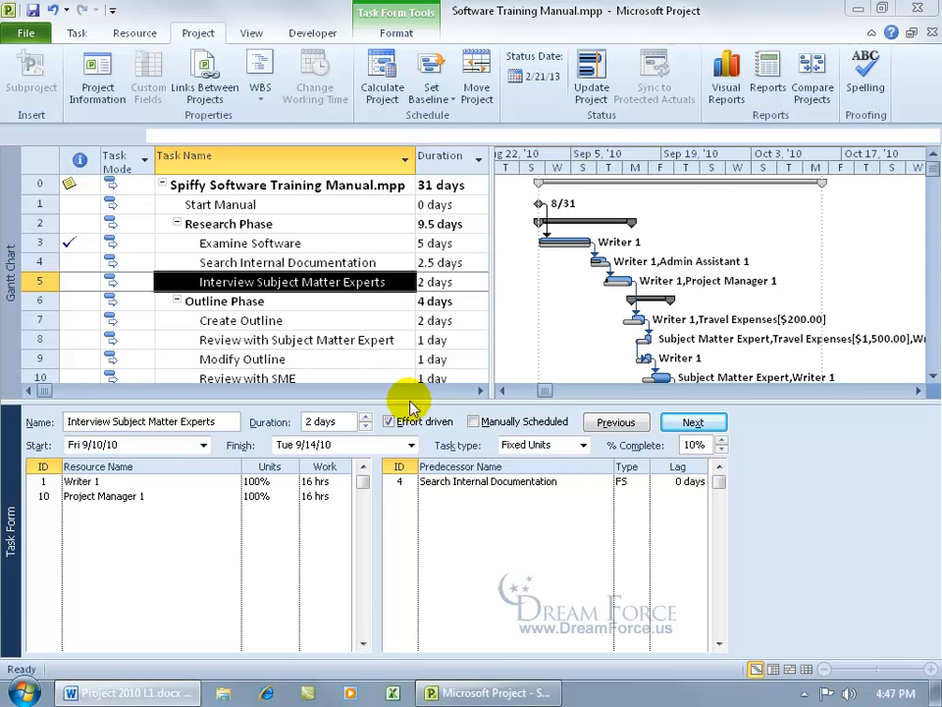
- Remove the Task Form split and switch from the Gantt Chart to the Task Sheet view
drag(410, 403, 433, 407)
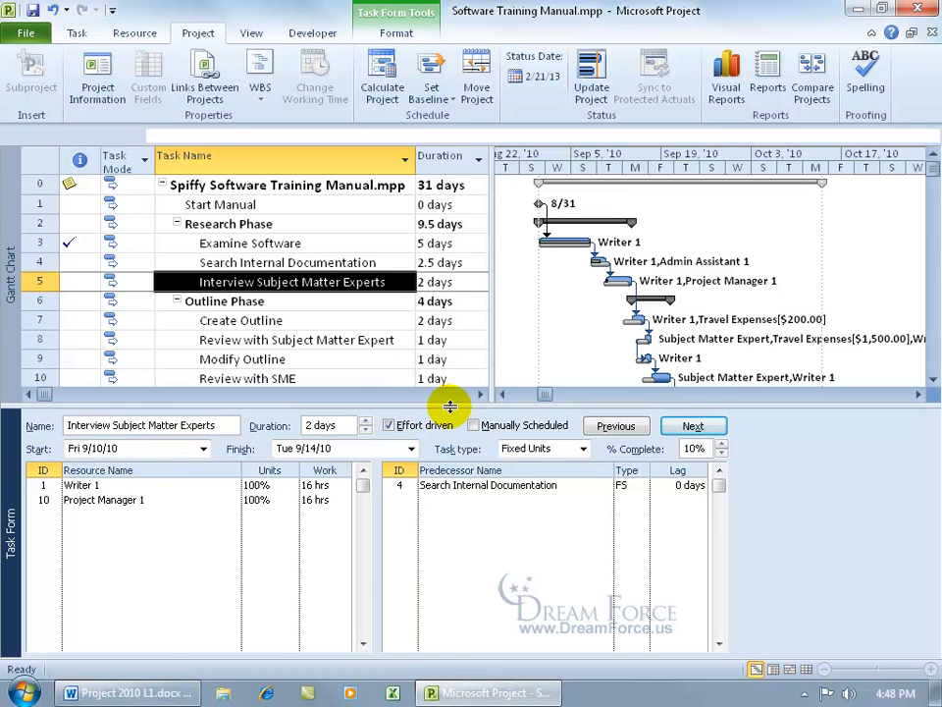
double_click(450, 405)
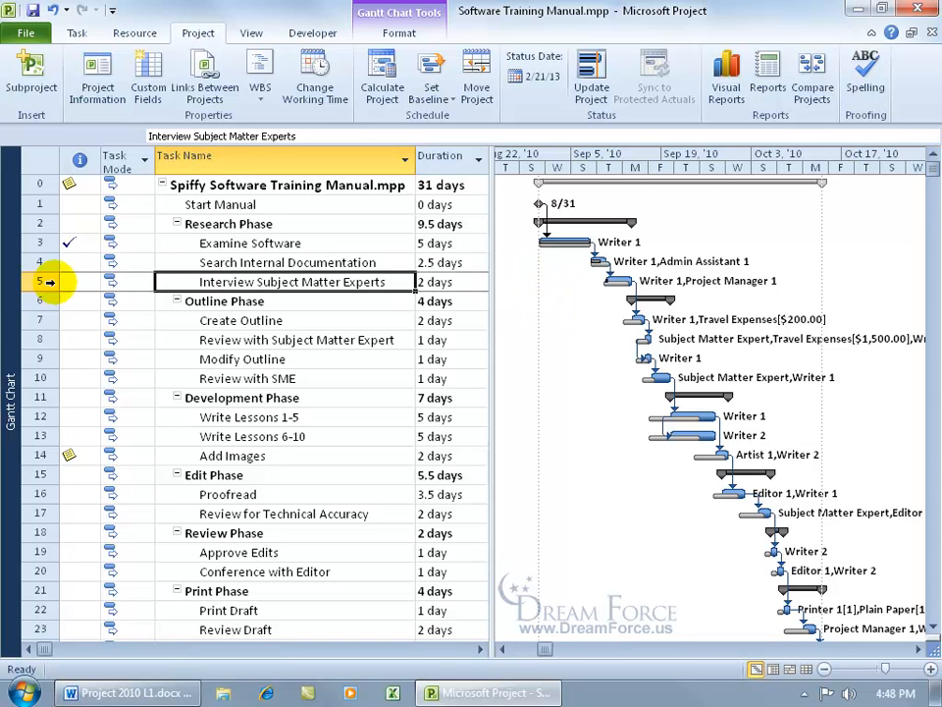
right_click(12, 306)
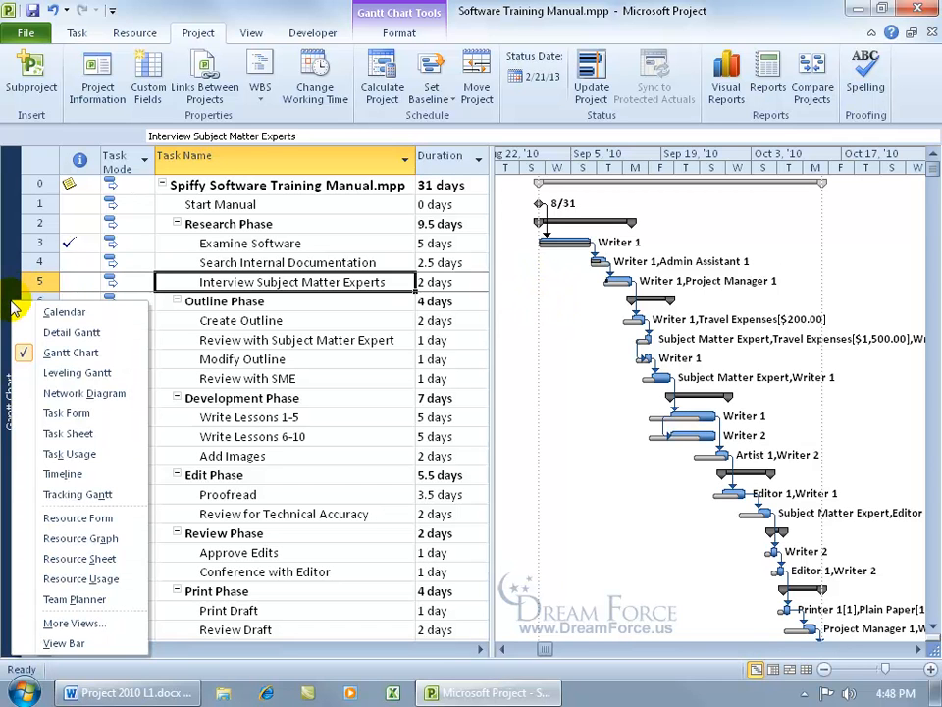
click(69, 433)
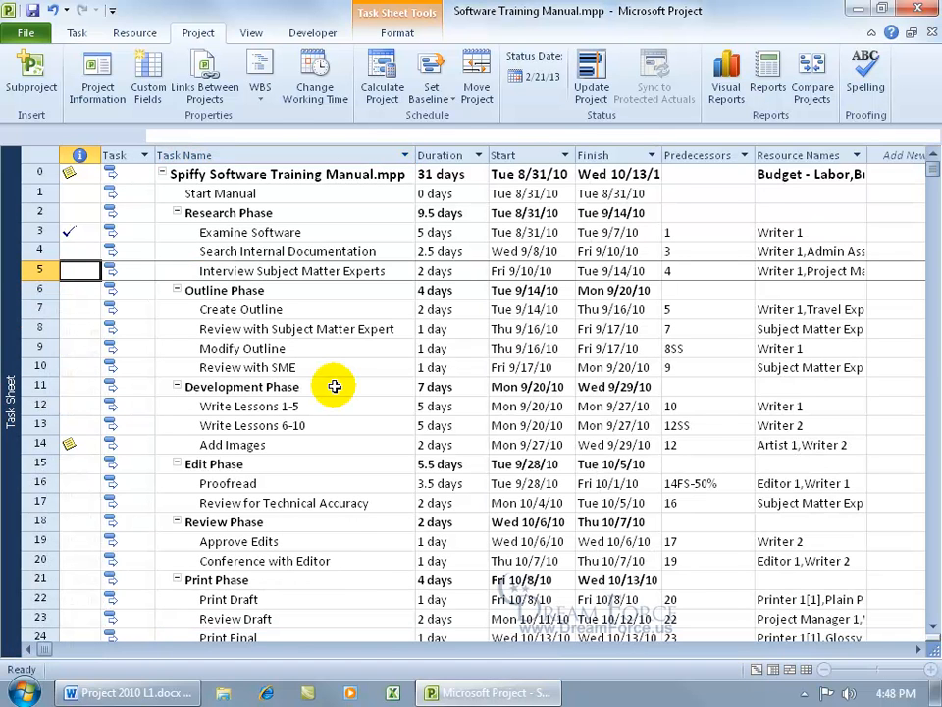
- Insert a Baseline Start column before the Finish column in the Task Sheet
double_click(594, 174)
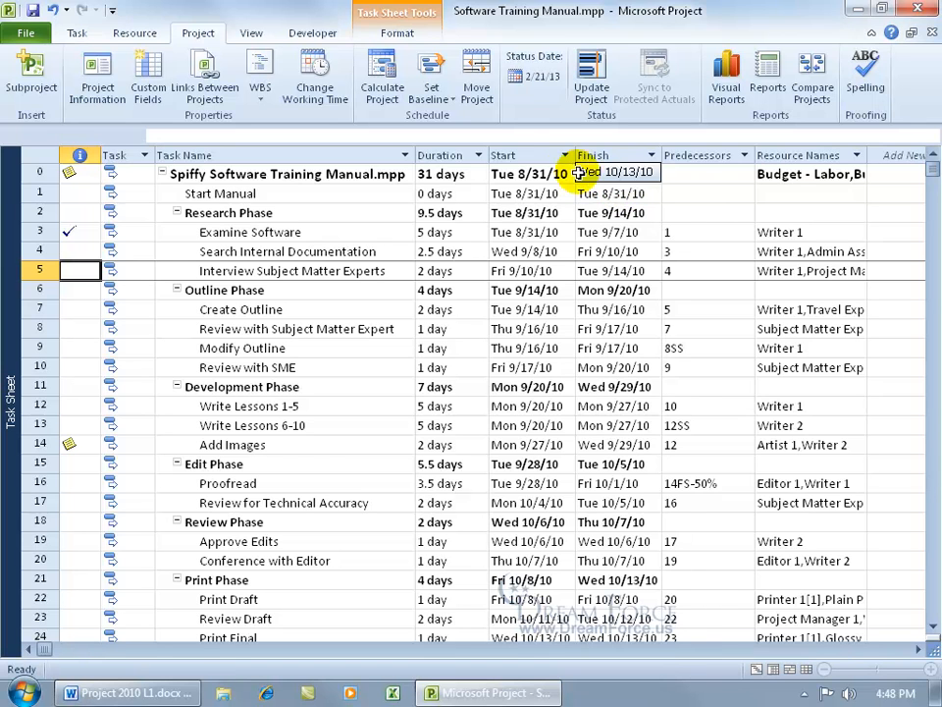
right_click(609, 157)
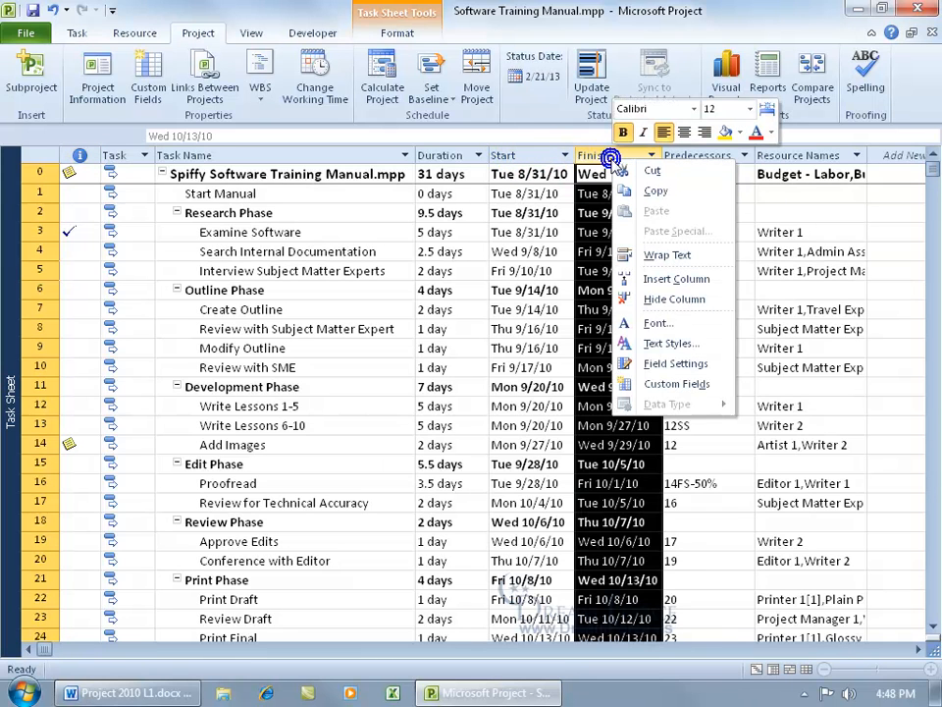
click(648, 279)
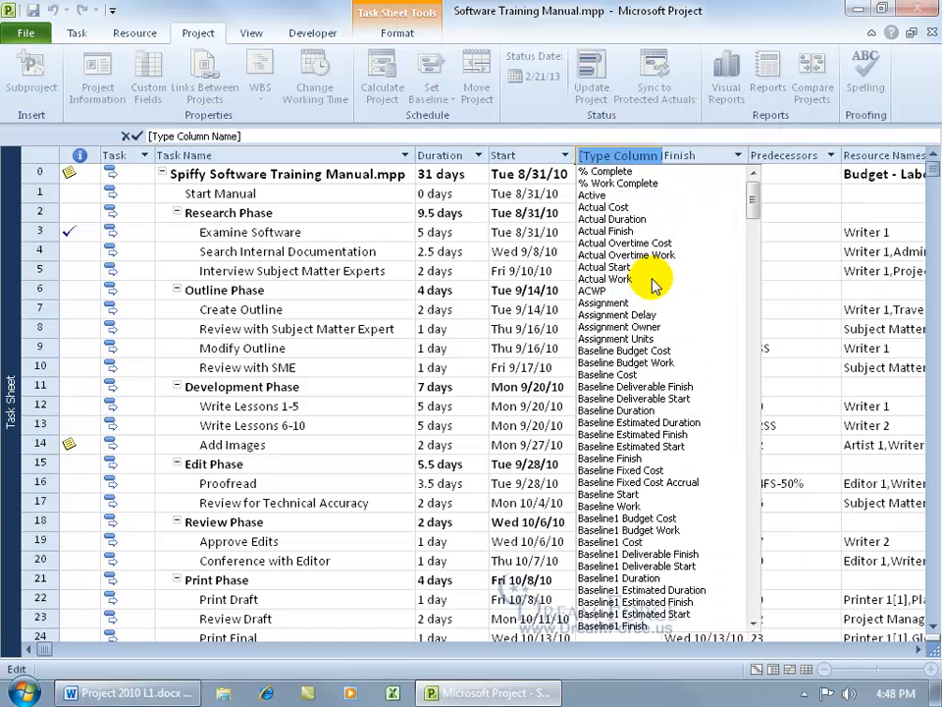
text(base)
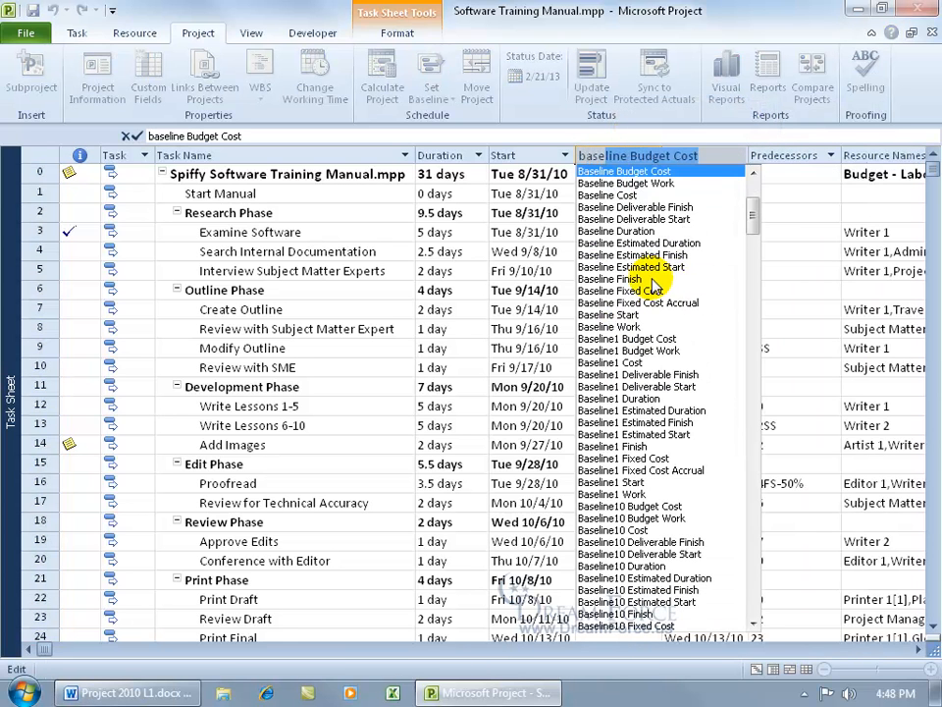
text(line)
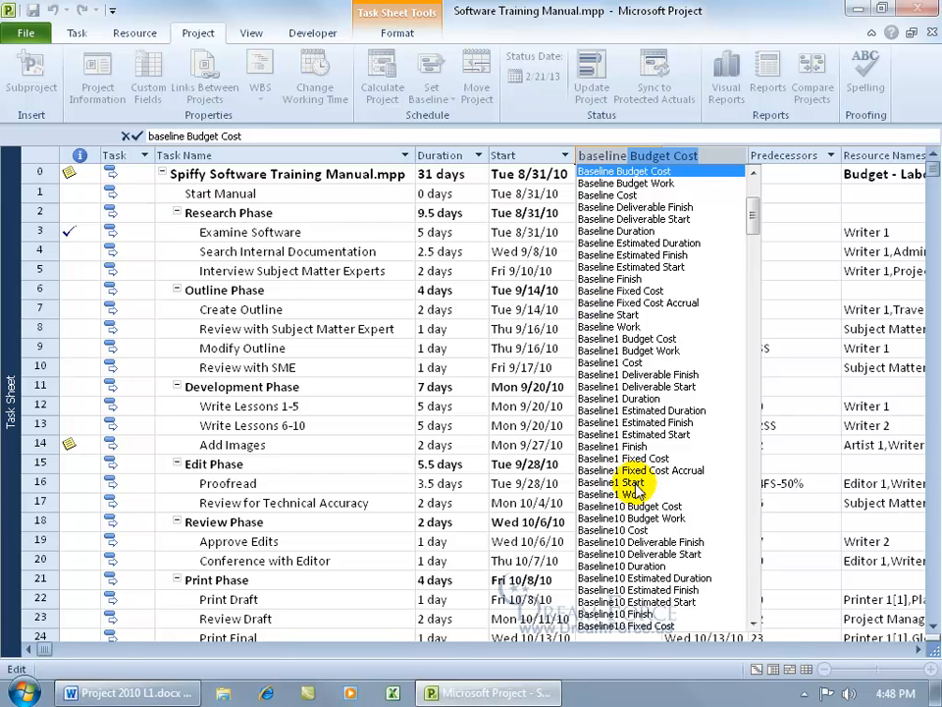
click(609, 317)
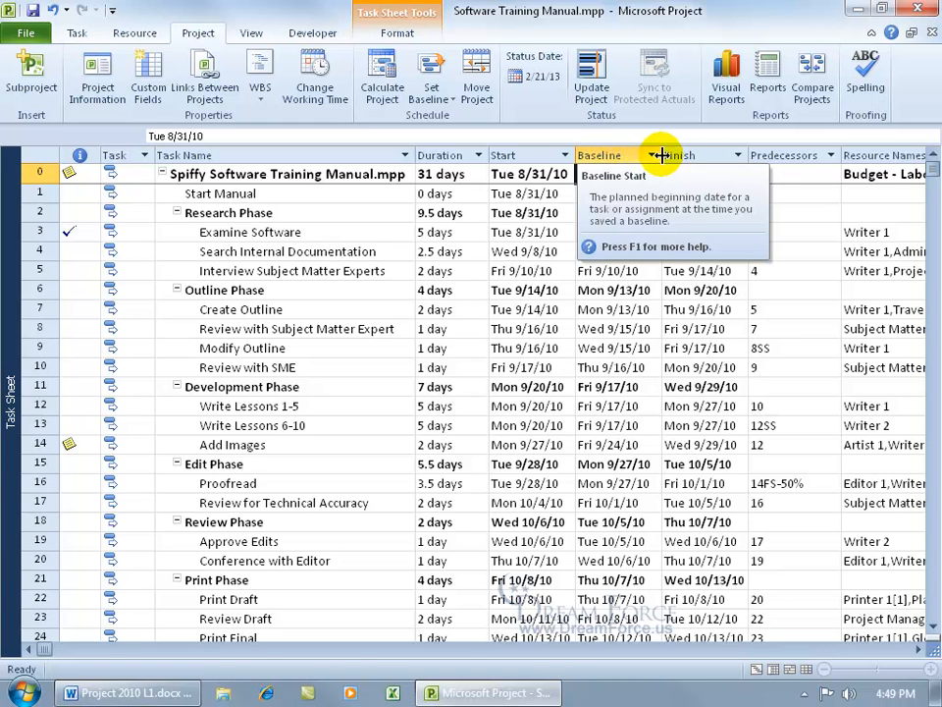
- Widen the Baseline Start column, hide it from the Task Sheet, and switch back to the Gantt Chart view
drag(660, 155, 690, 155)
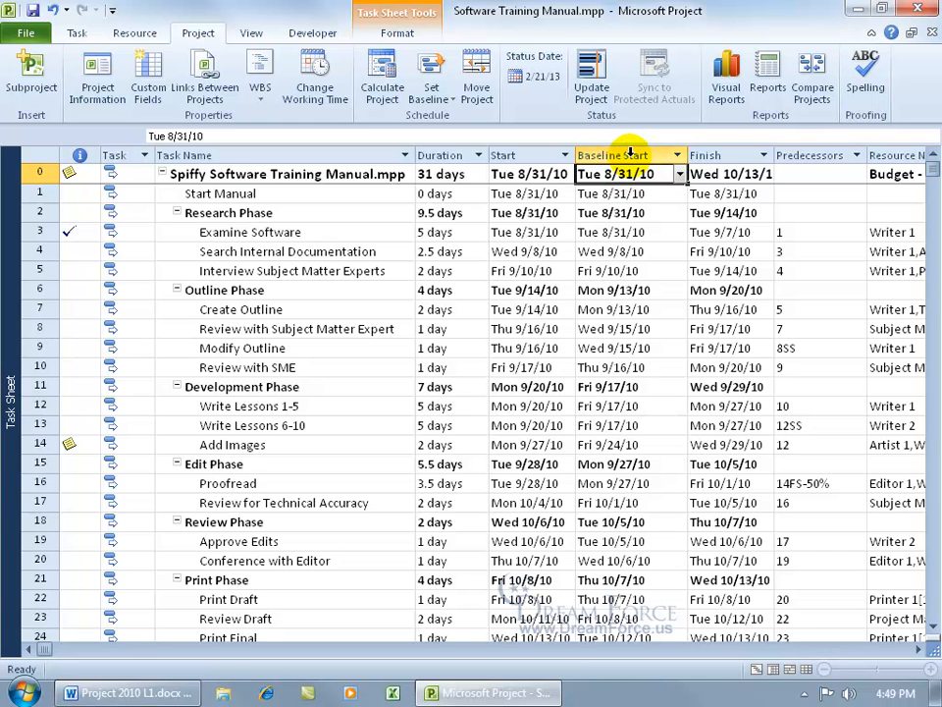
right_click(633, 157)
click(667, 294)
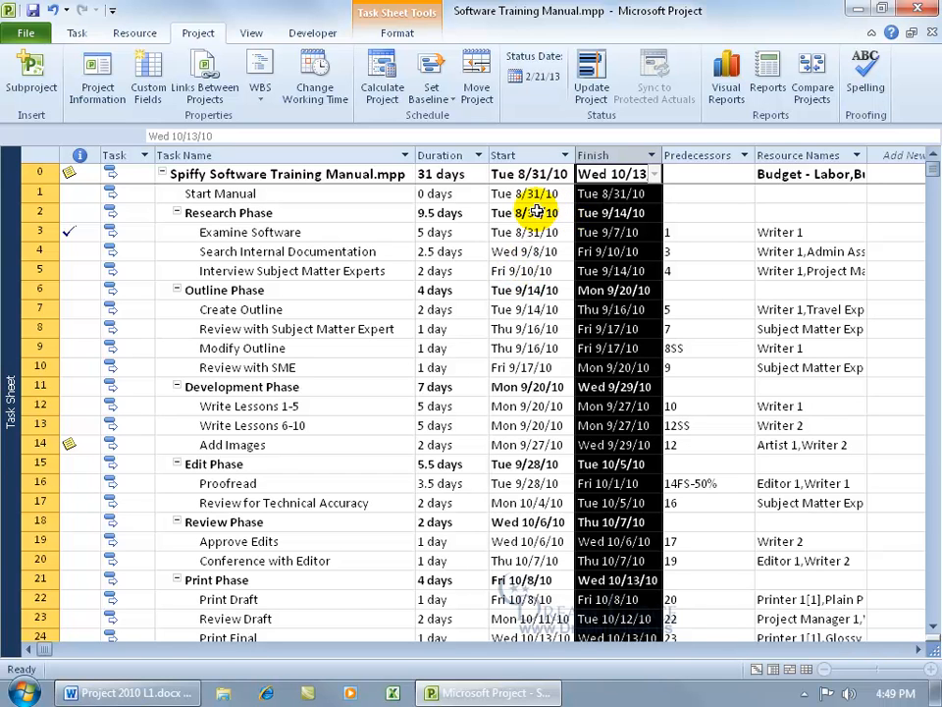
right_click(12, 299)
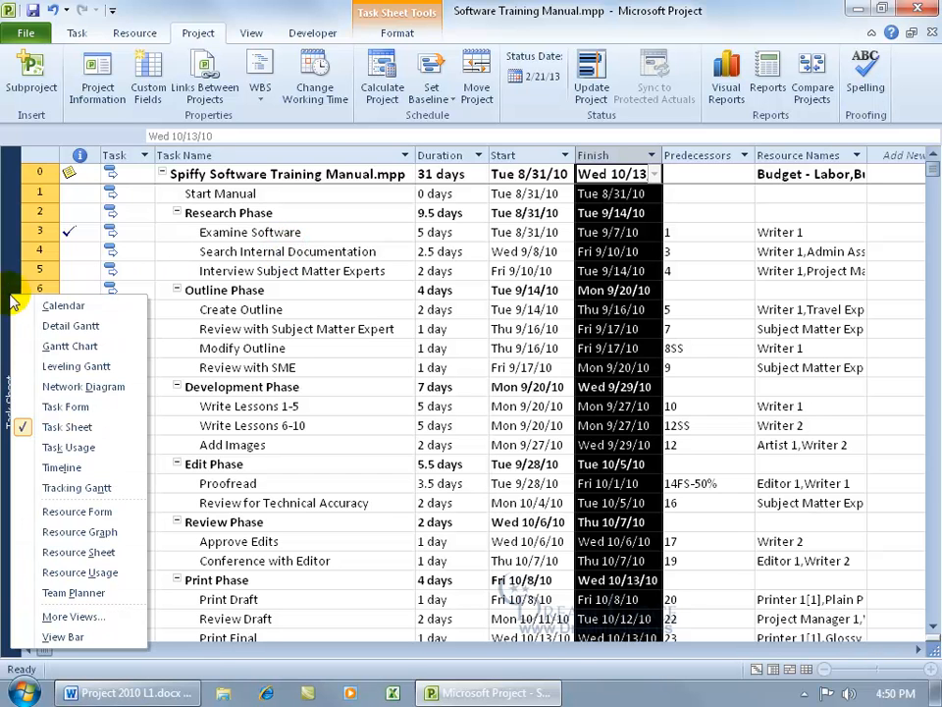
click(27, 344)
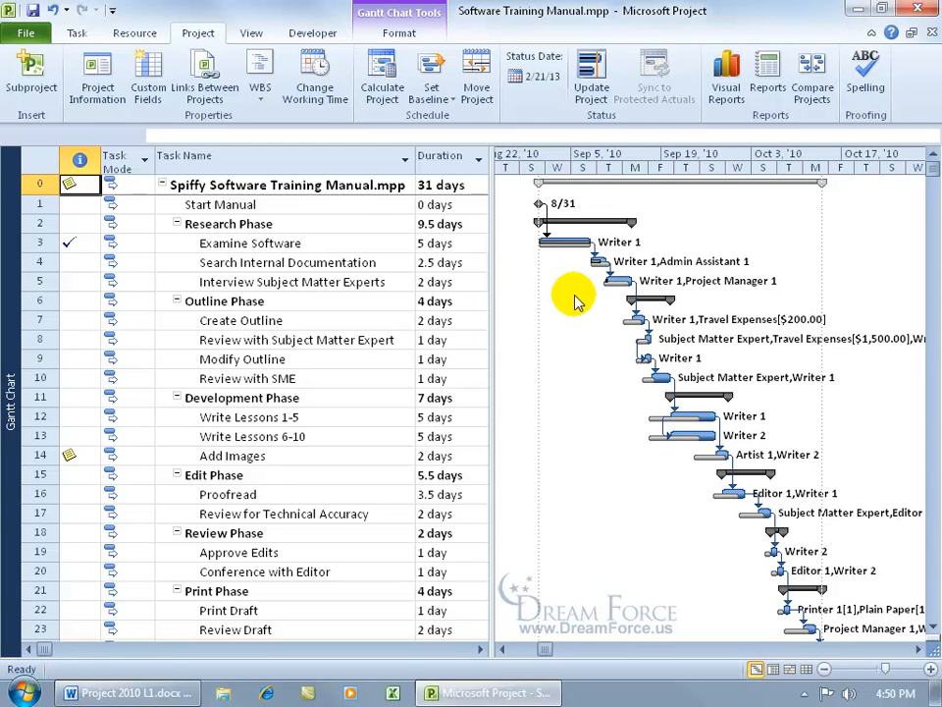
- Turn off the display of the last saved baseline in the Gantt chart and turn it back on
click(400, 34)
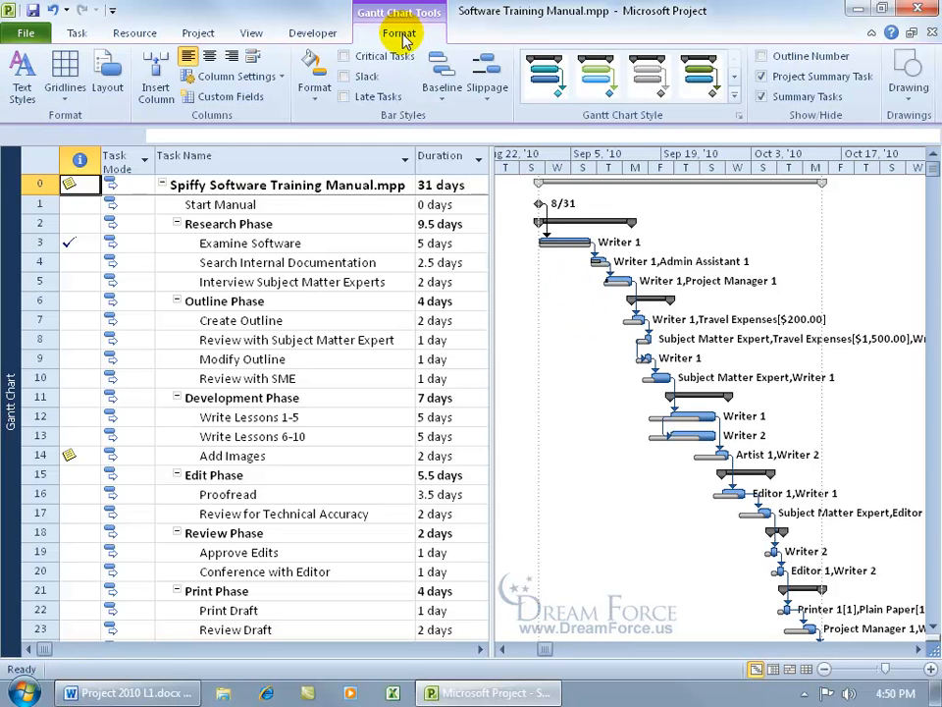
click(443, 90)
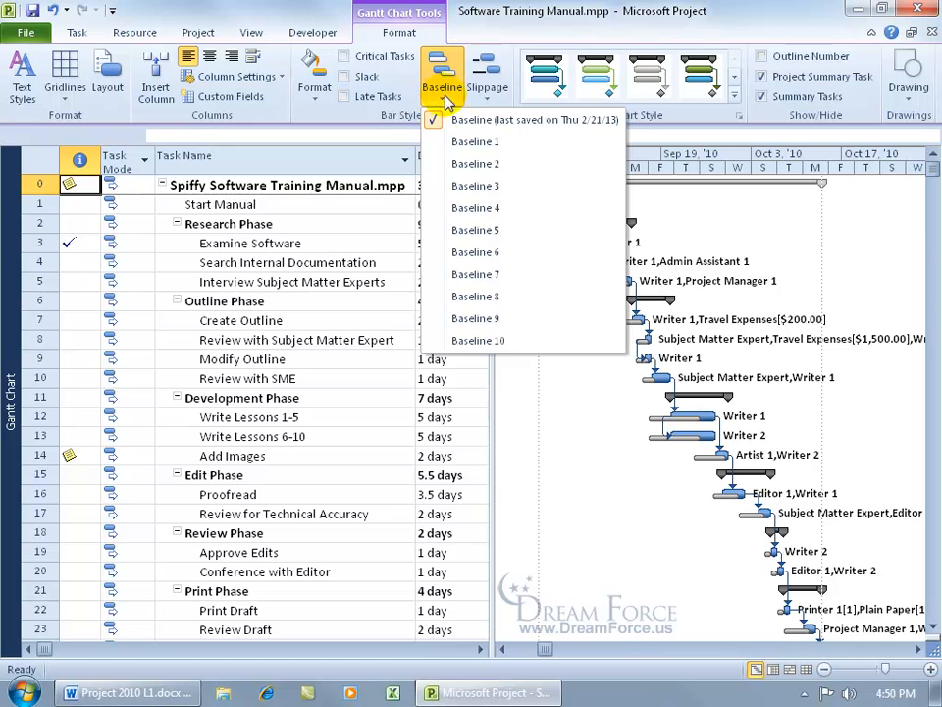
click(435, 122)
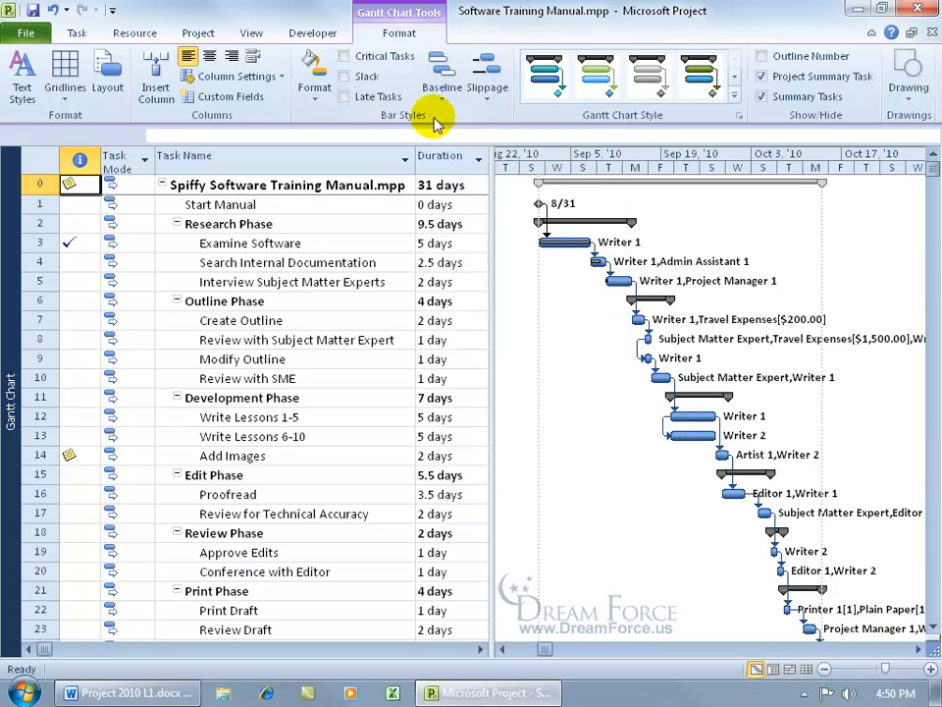
click(439, 95)
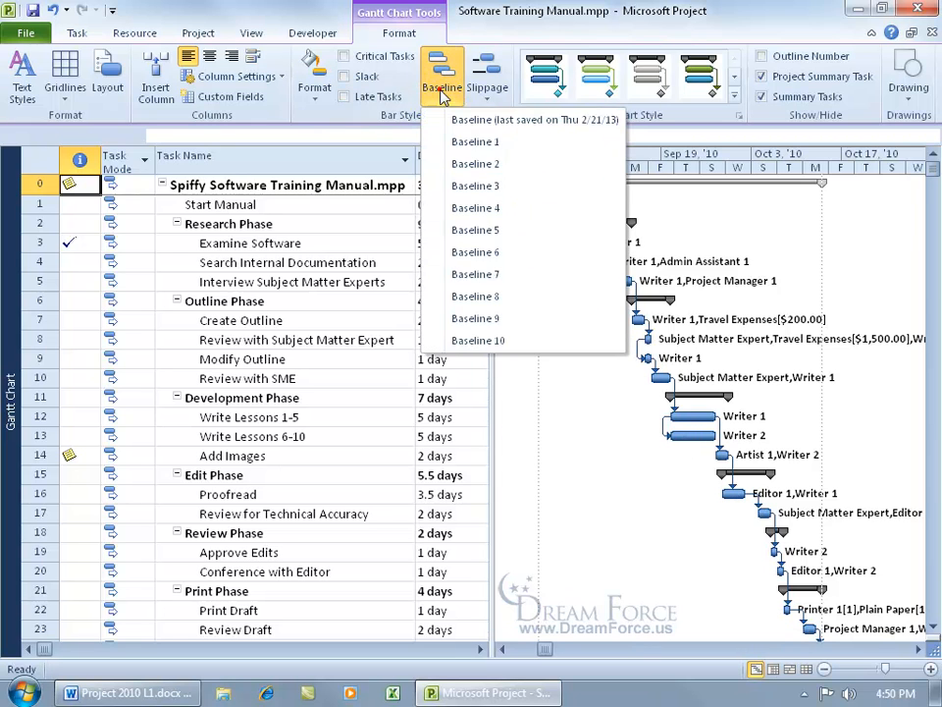
click(447, 121)
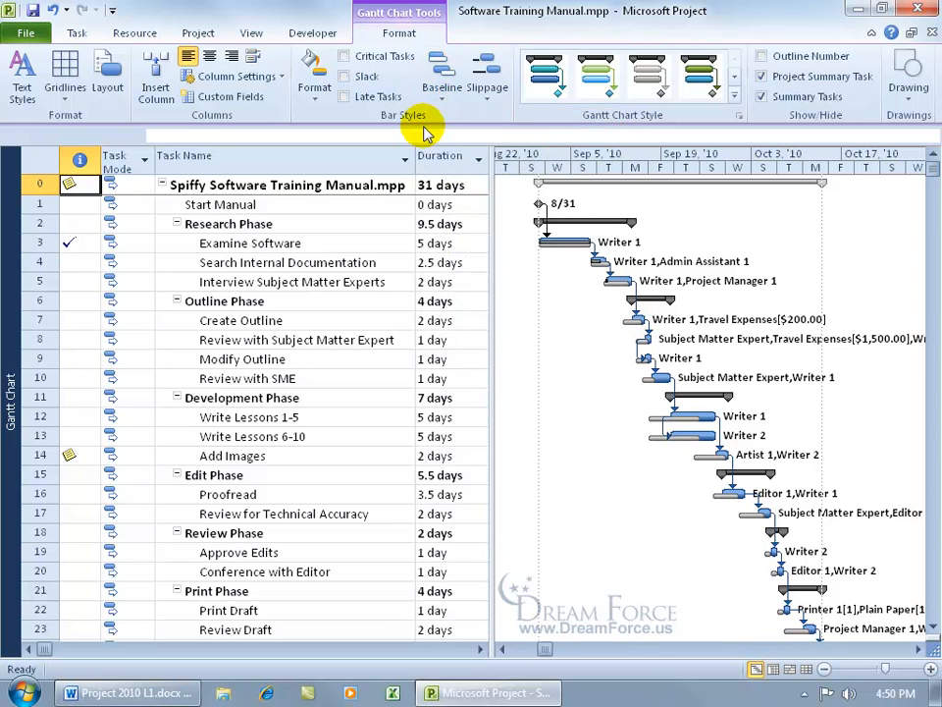
- Clear the last saved baseline plan for the entire project and undo the clearing
click(196, 31)
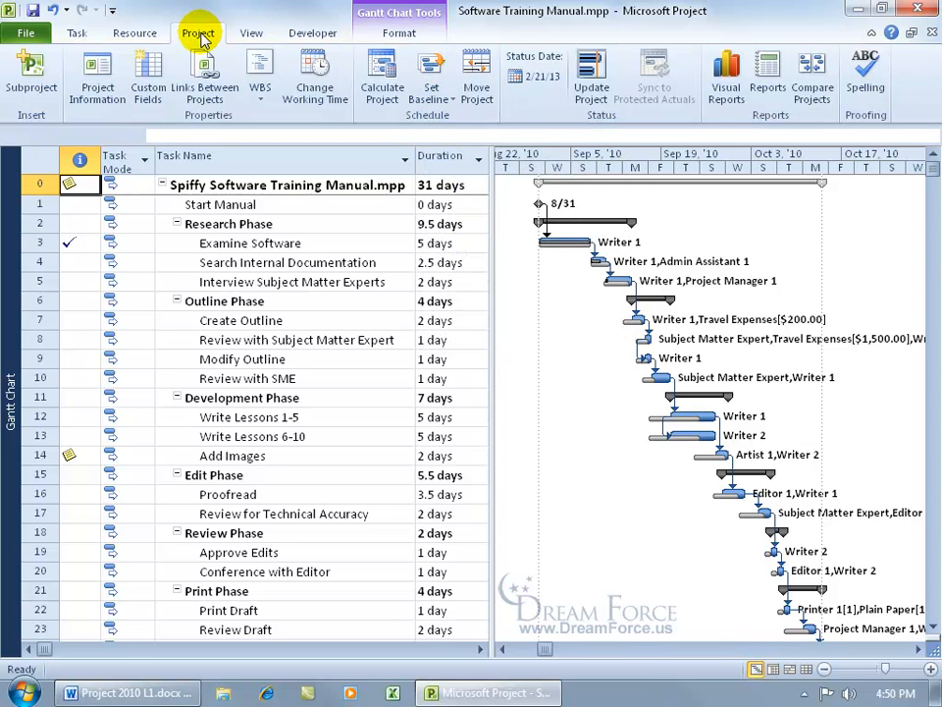
click(432, 90)
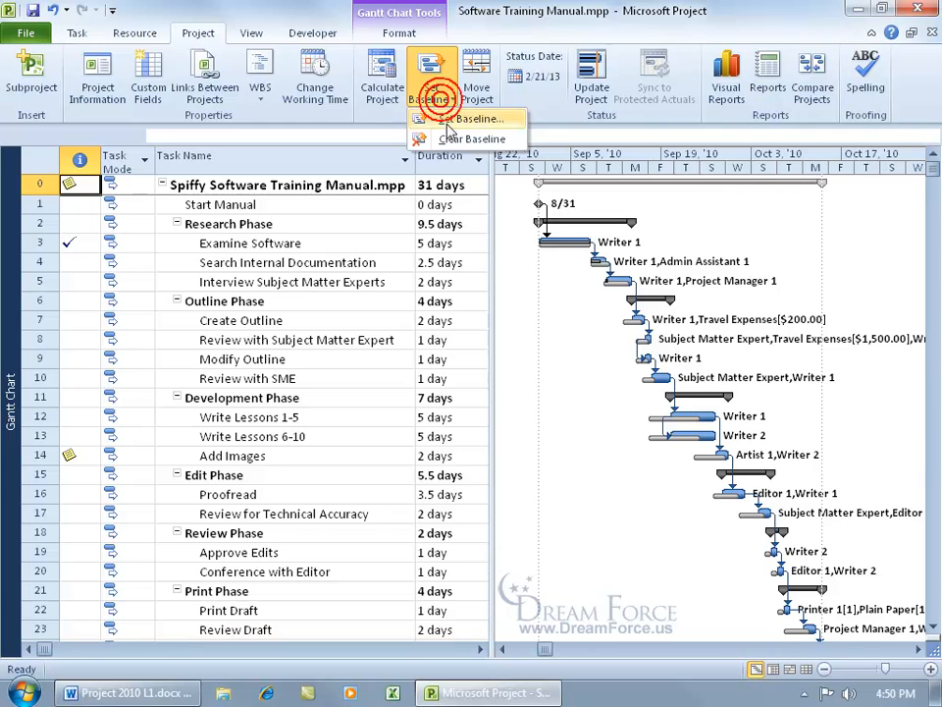
click(446, 140)
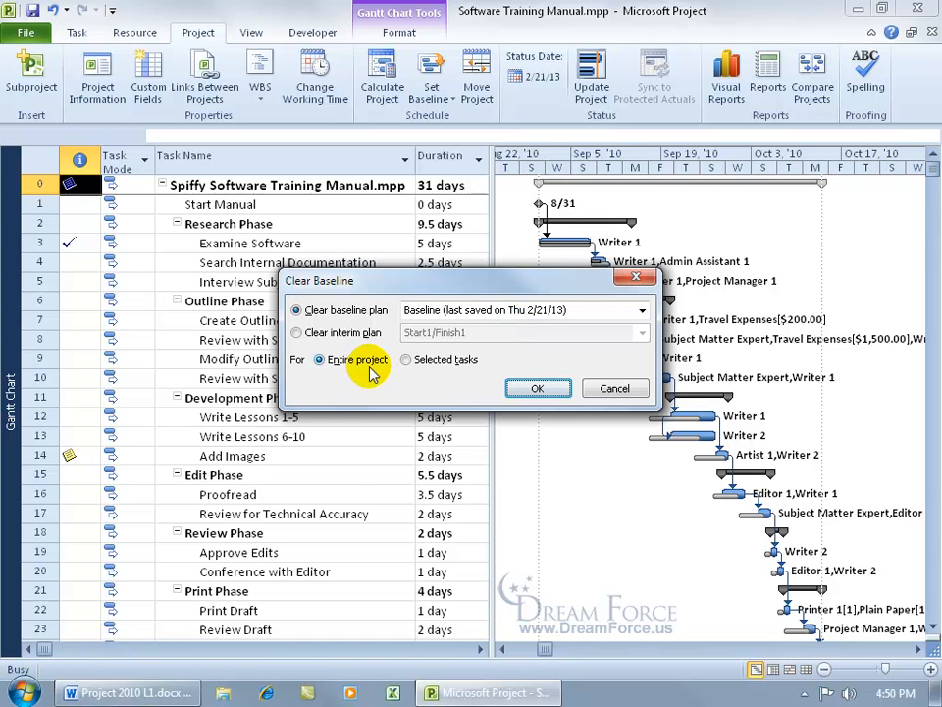
click(540, 388)
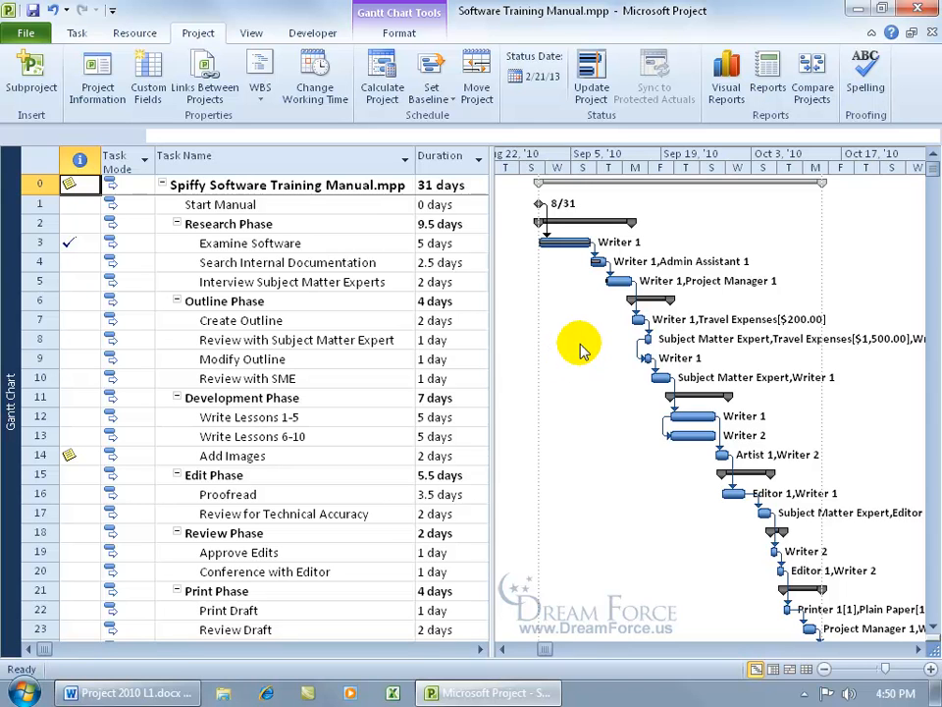
click(52, 10)
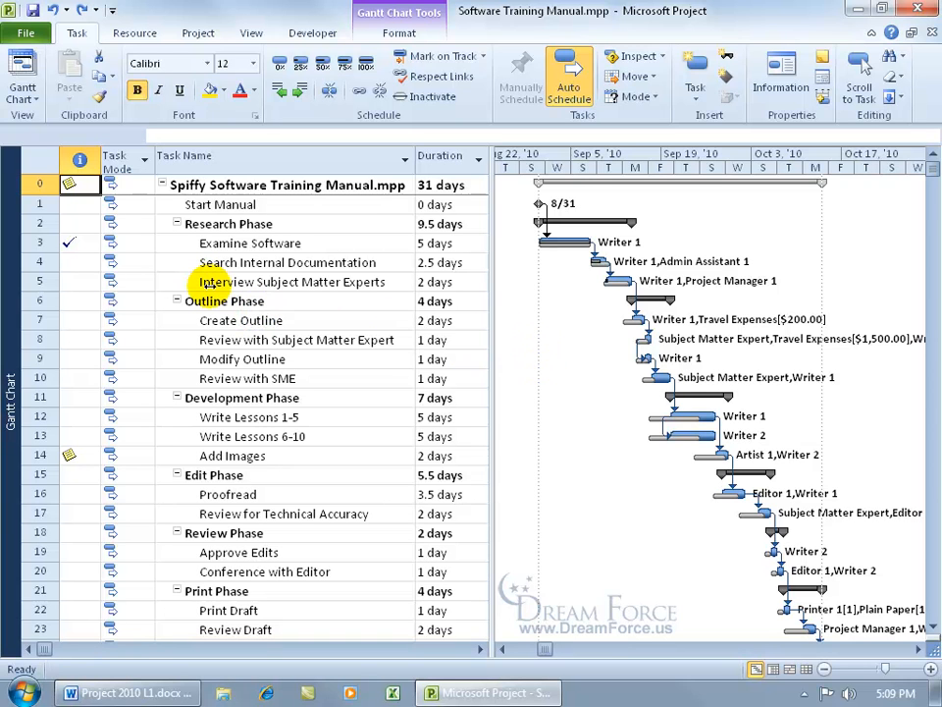
- Apply the Cost table and widen the table area to compare the total, baseline, variance, actual and remaining costs
right_click(45, 160)
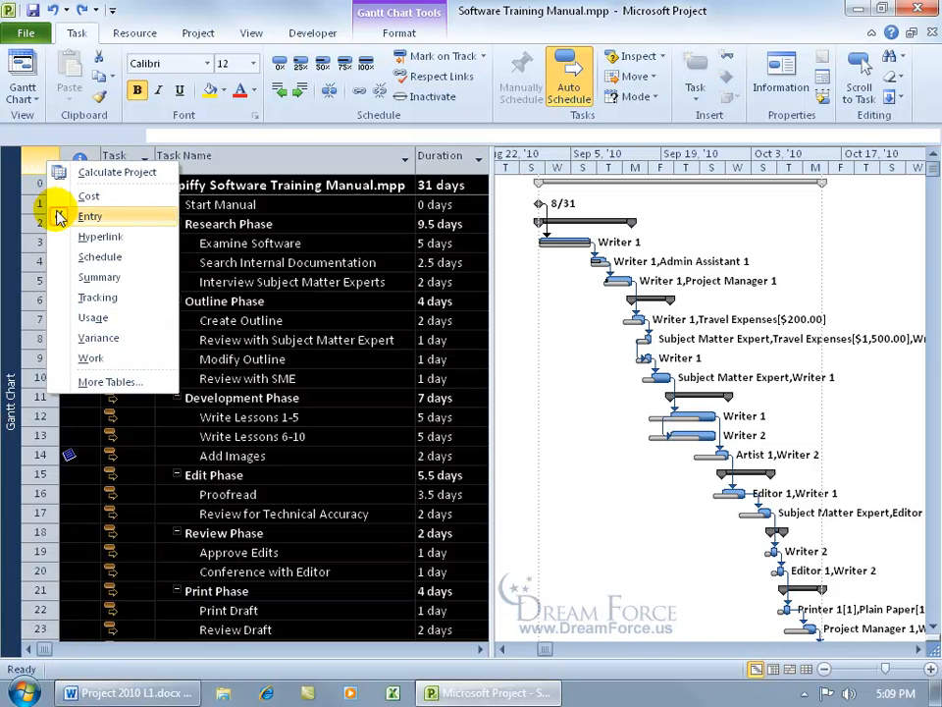
click(62, 195)
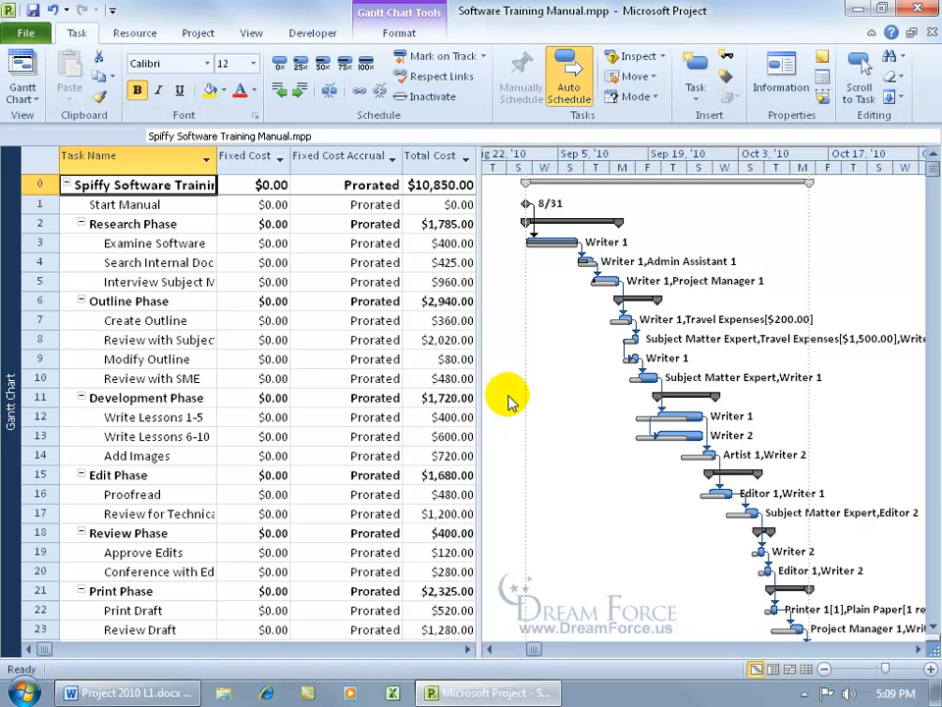
drag(477, 398, 812, 391)
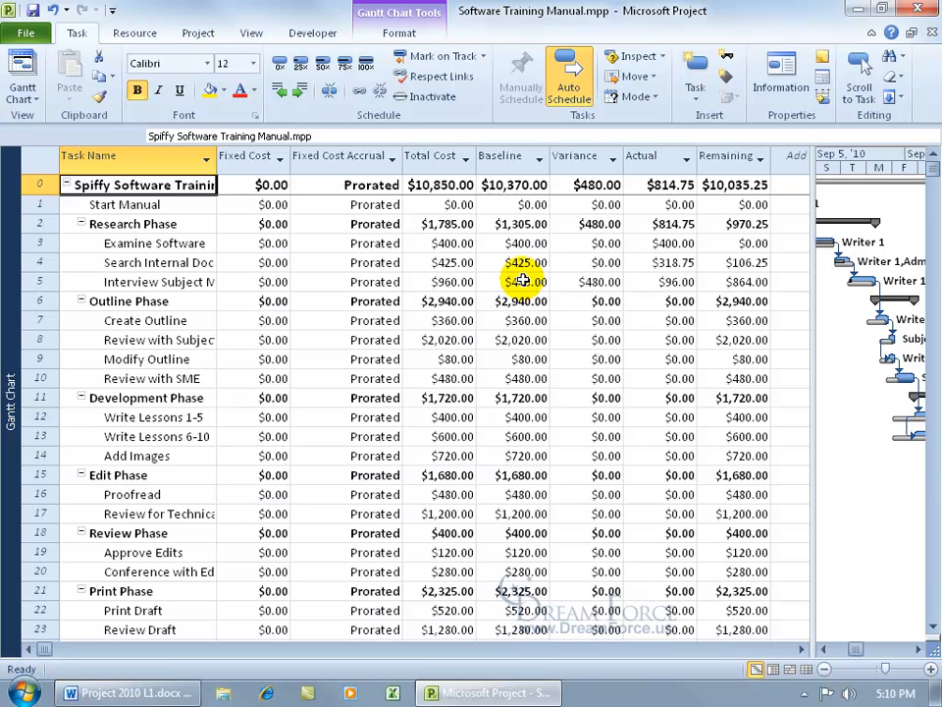
- Reapply the Entry table and narrow the table area to end after the Duration column
right_click(43, 161)
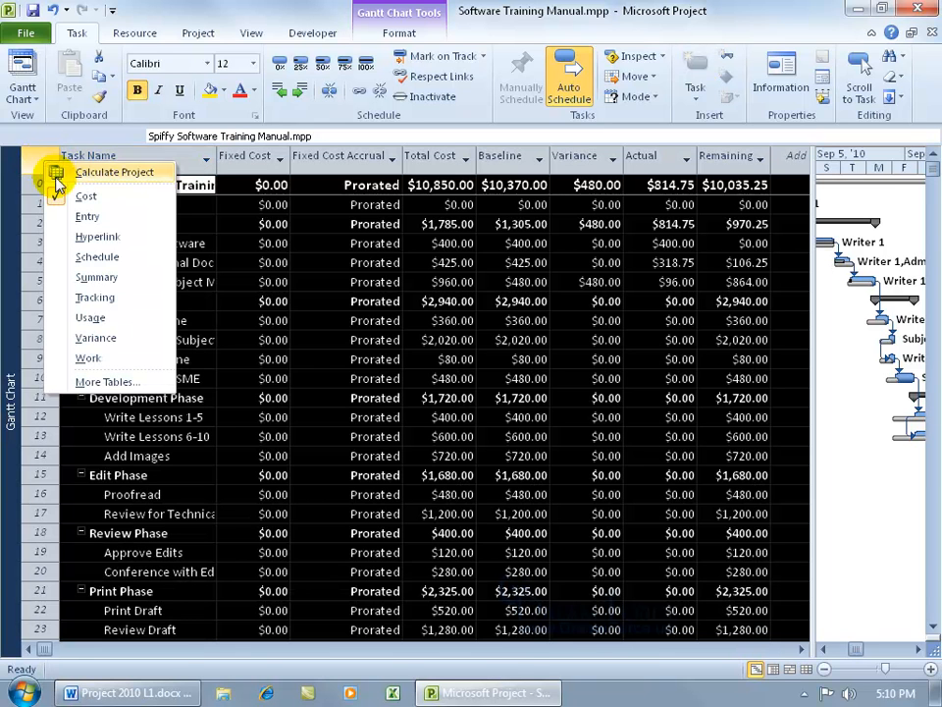
click(84, 216)
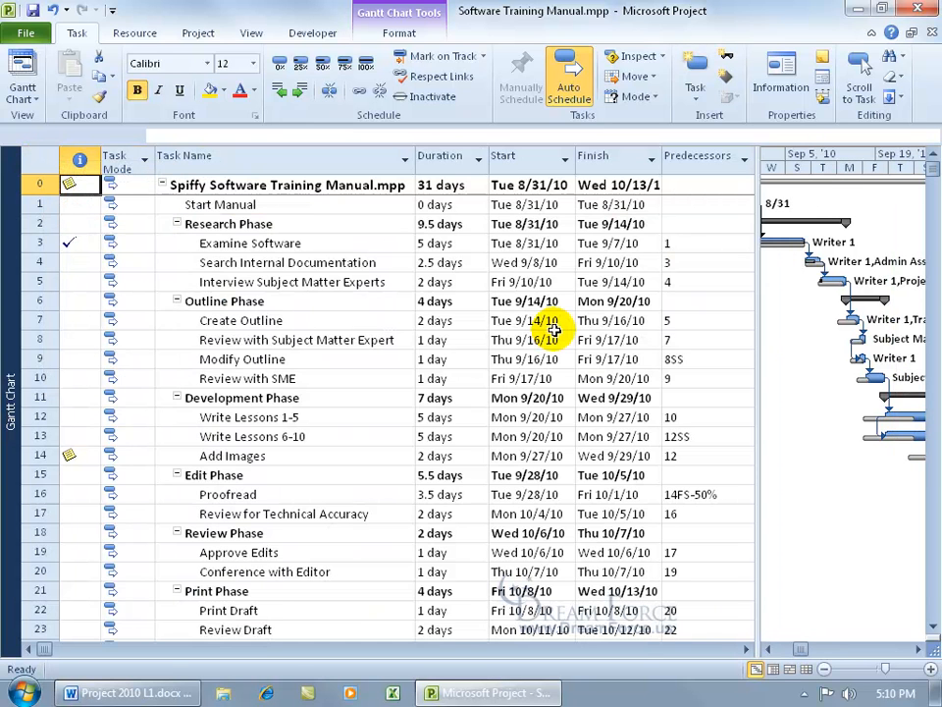
drag(764, 342, 542, 347)
drag(541, 348, 506, 353)
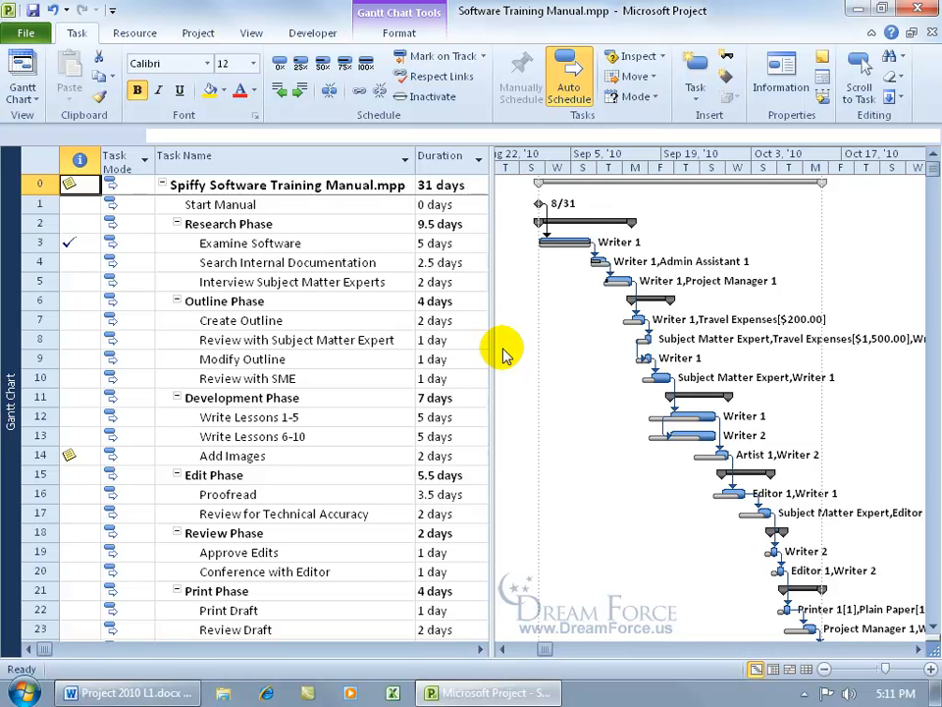
- Preview the Project Summary overview report, zoom in on its dates, duration, work and costs, and close the preview
click(198, 34)
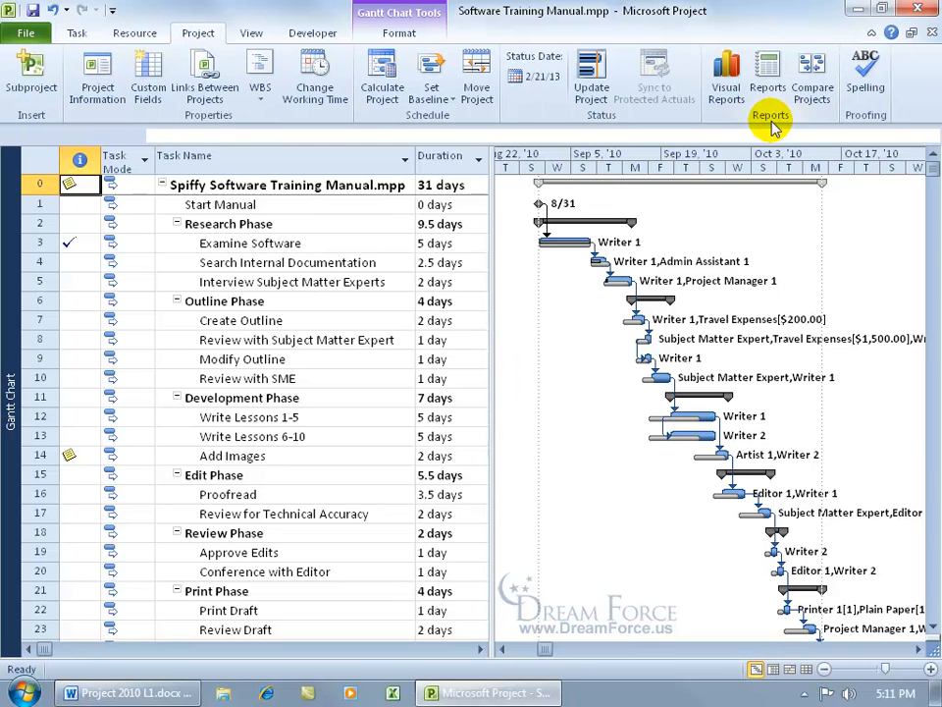
click(768, 84)
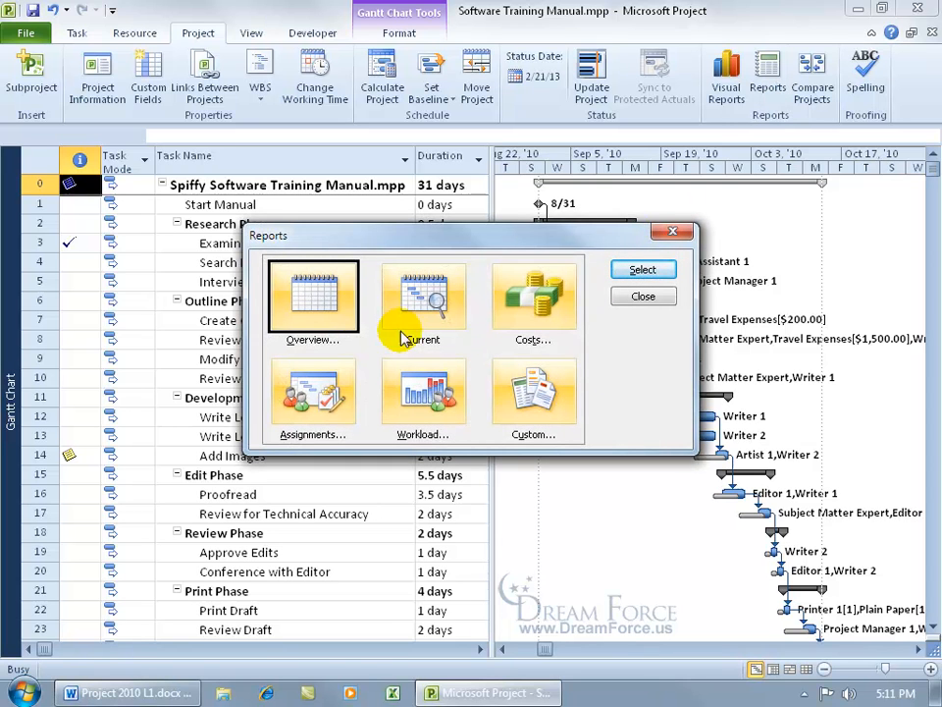
double_click(324, 302)
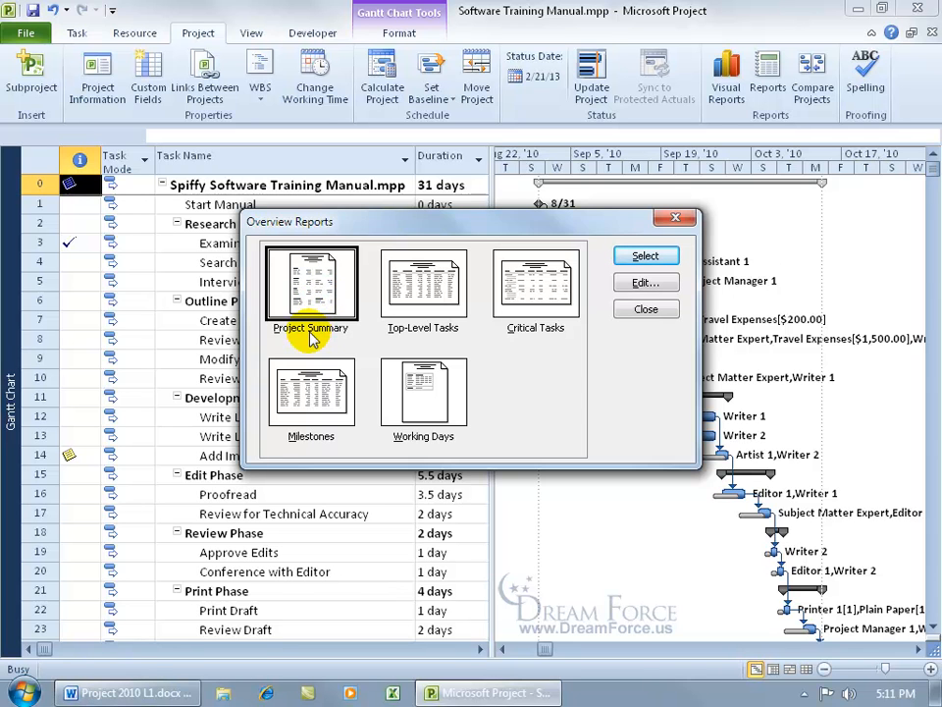
double_click(312, 277)
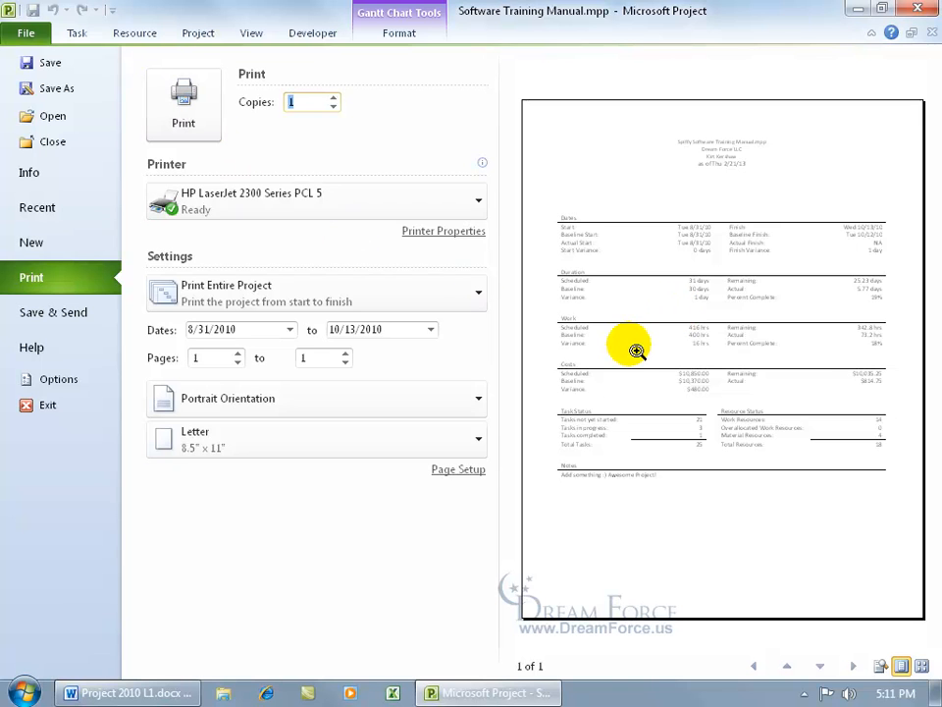
click(648, 242)
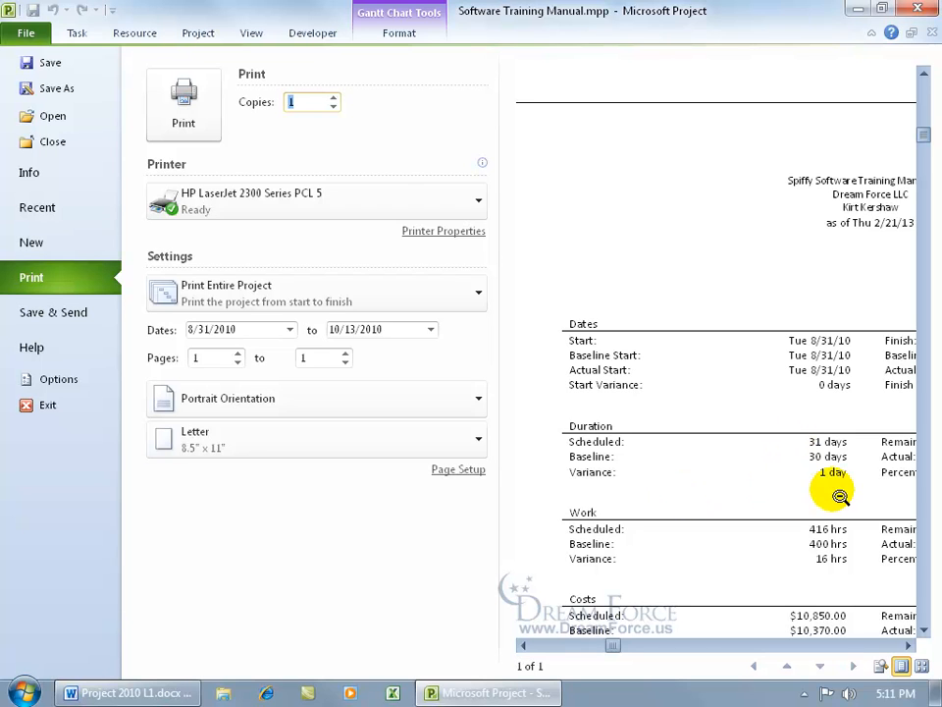
click(922, 631)
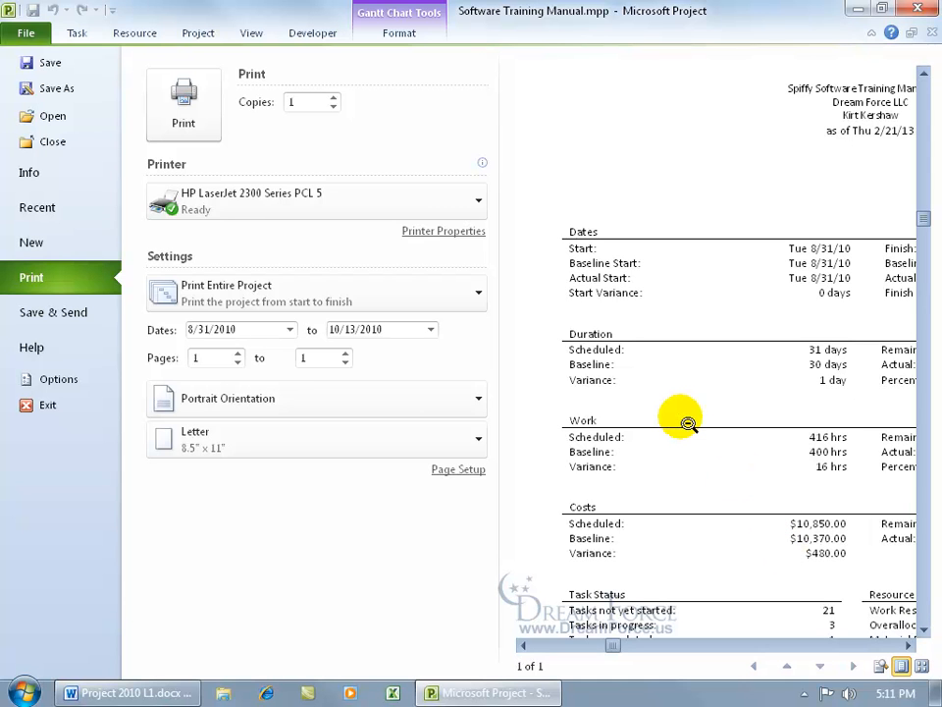
click(26, 36)
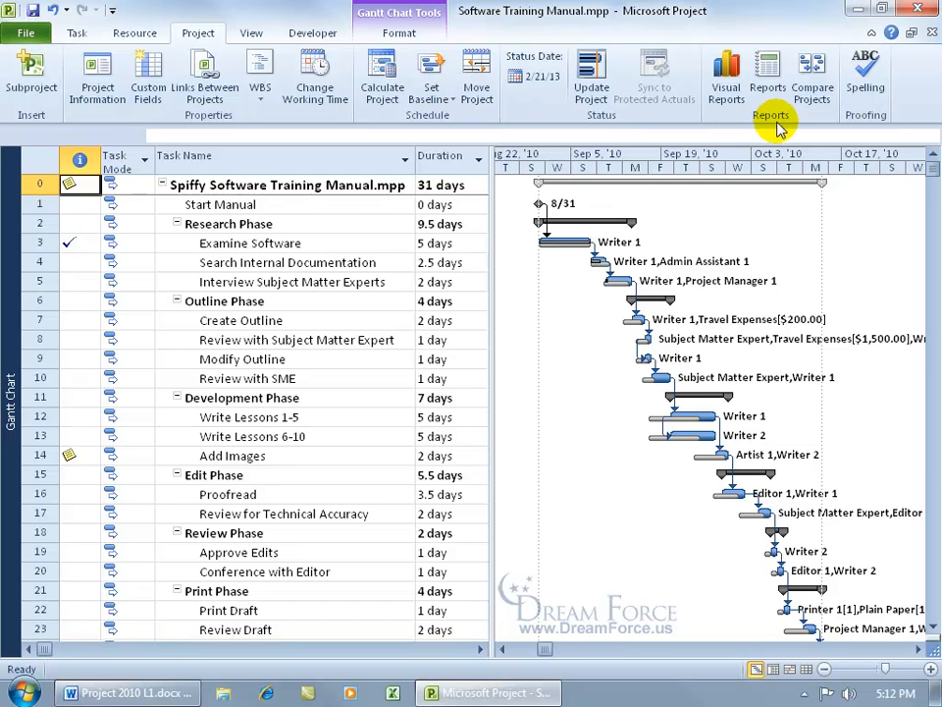
- Open the Who Does What When assignment report in the print preview
click(767, 74)
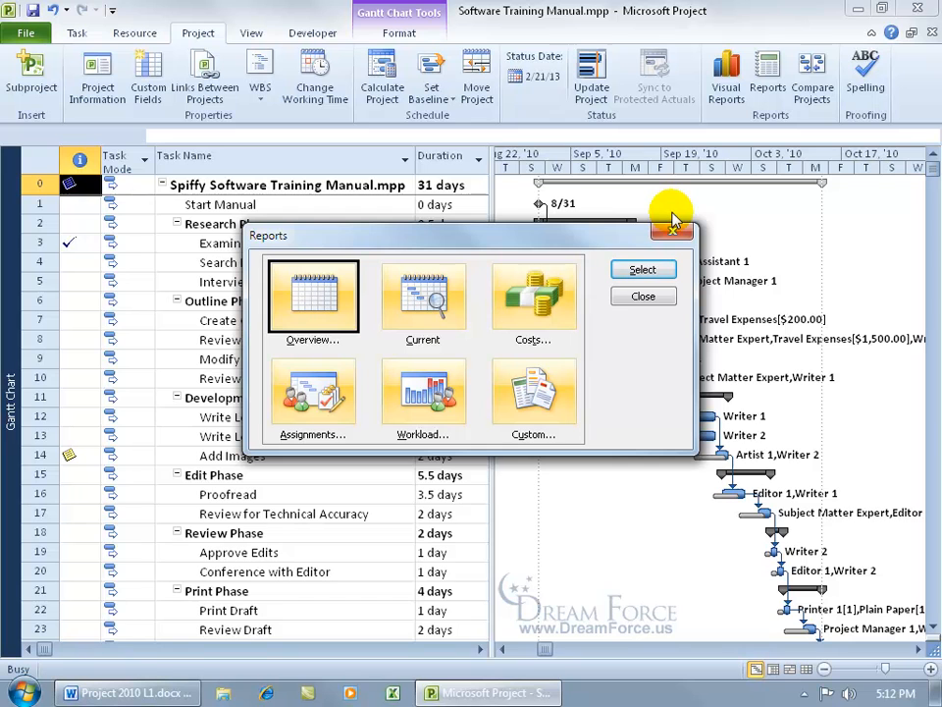
double_click(324, 393)
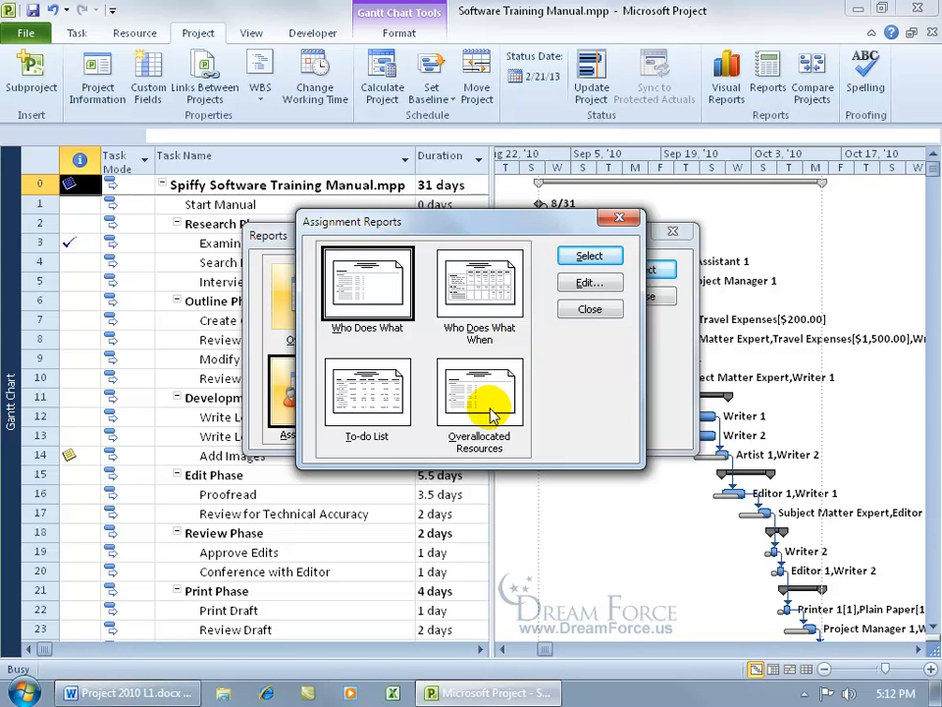
double_click(480, 286)
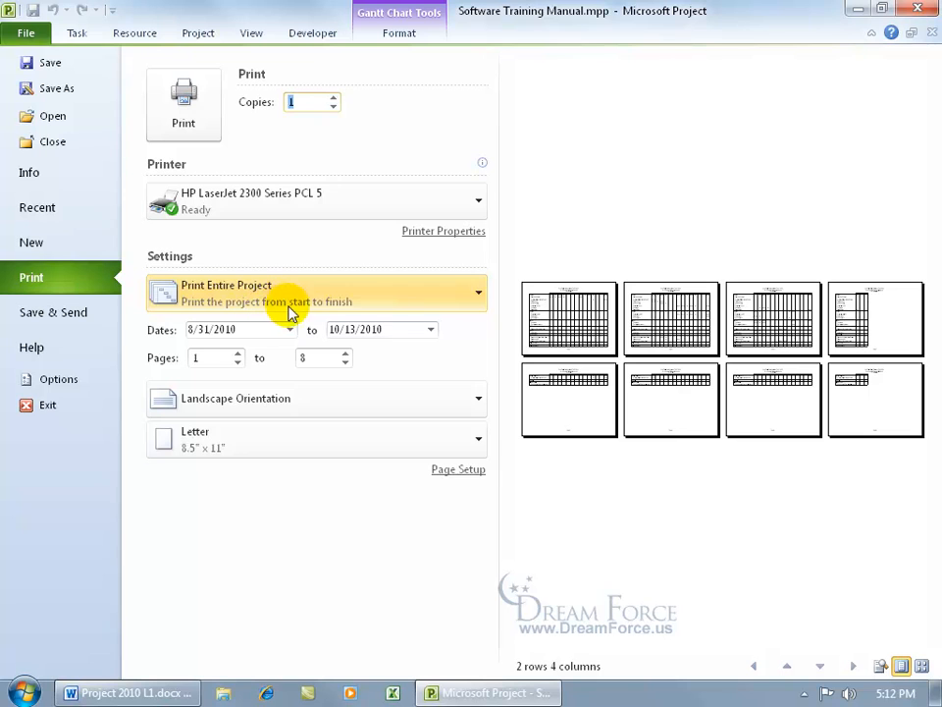
- Set the report's print end date to 9/15/2010 and zoom in on the first page of the preview
click(430, 330)
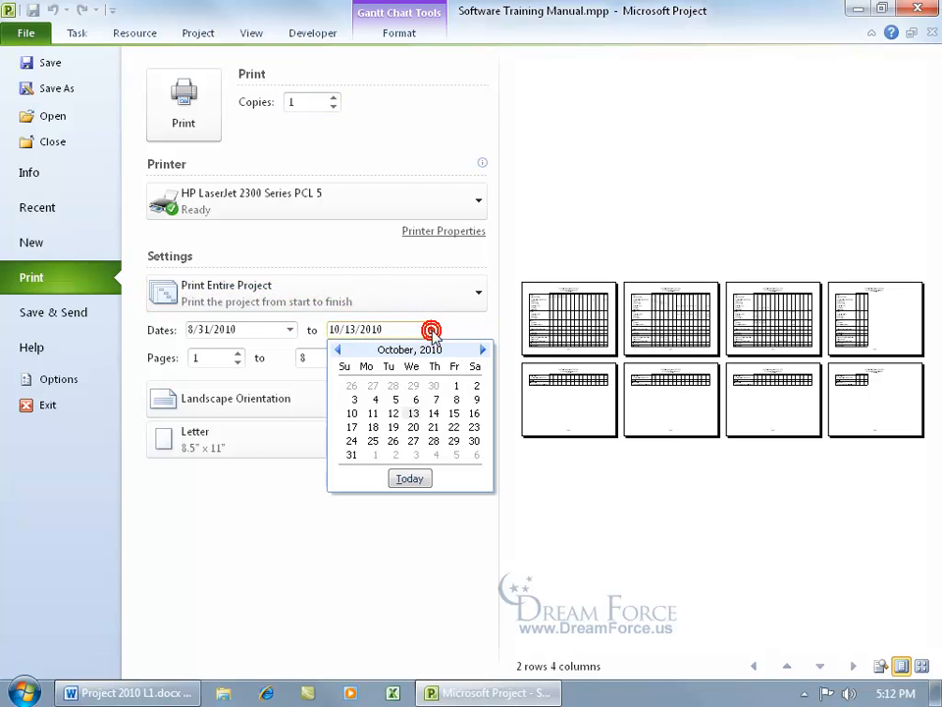
click(338, 351)
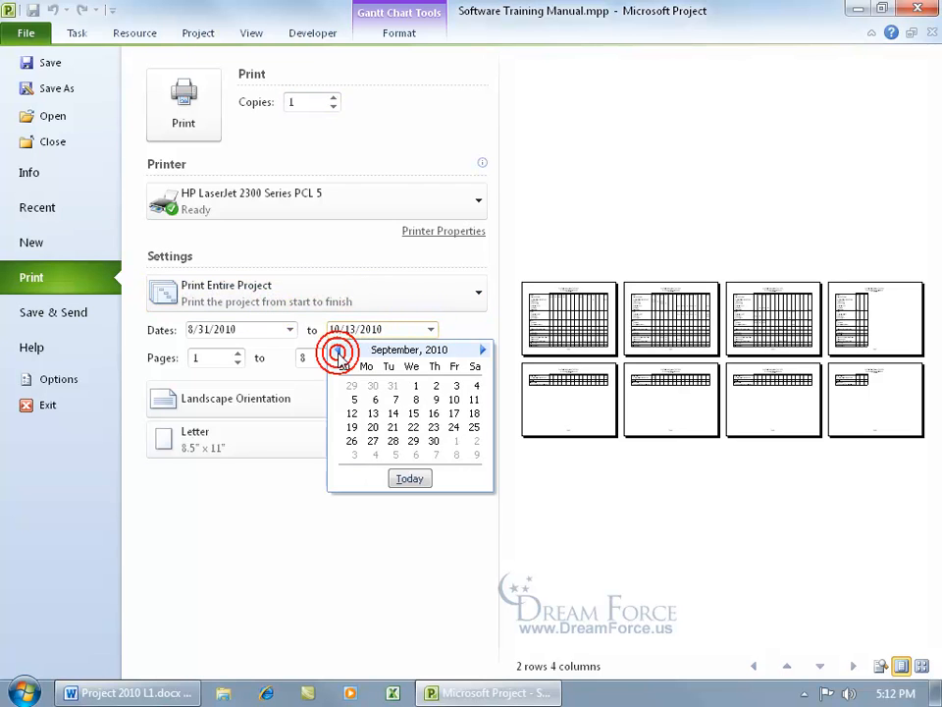
click(413, 413)
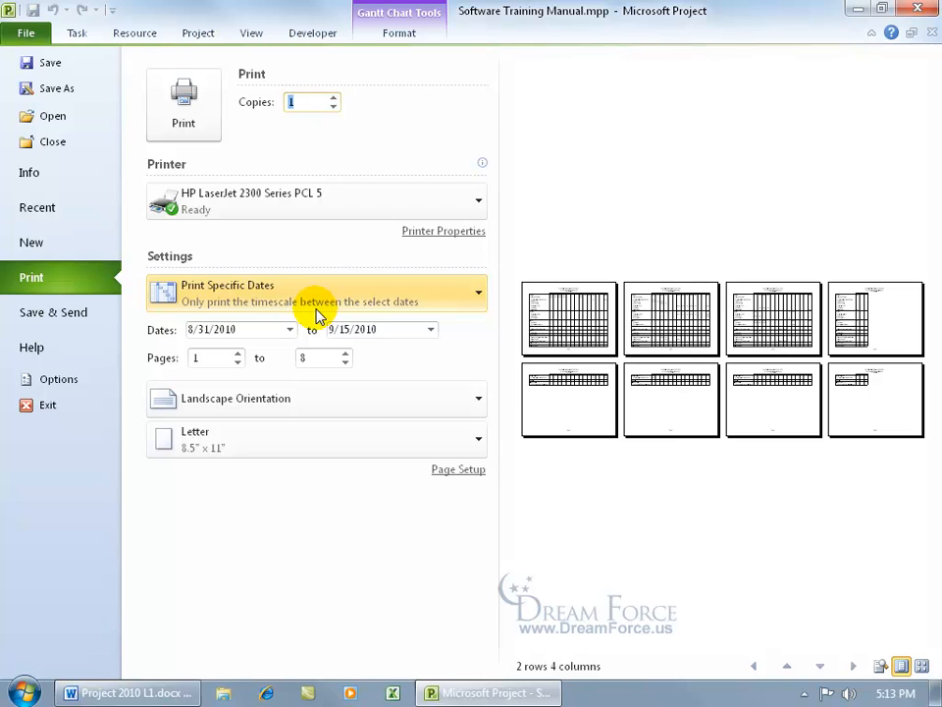
click(559, 324)
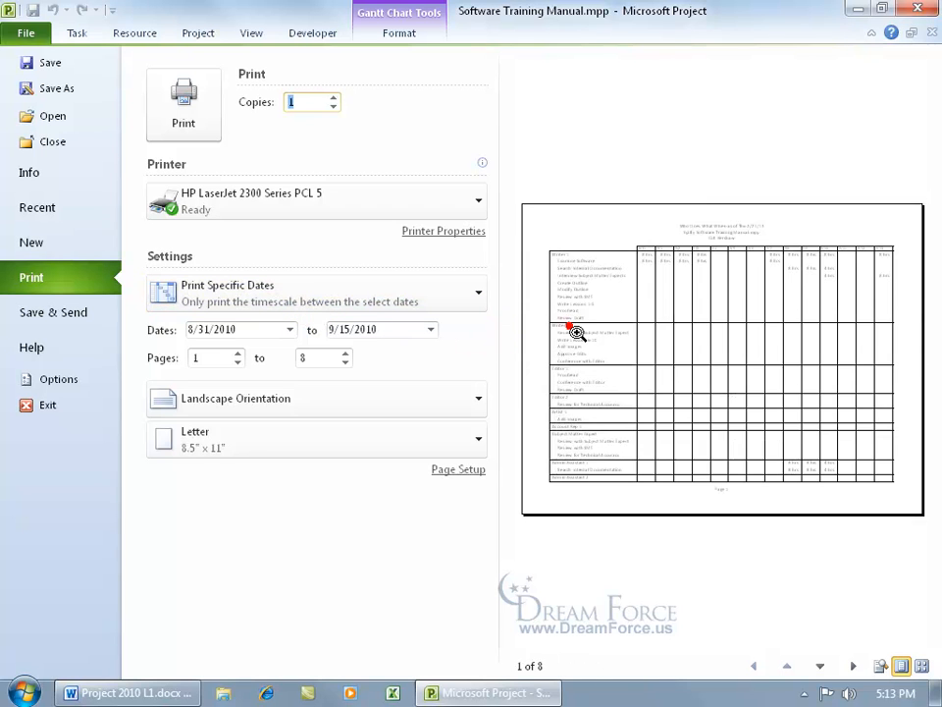
click(656, 326)
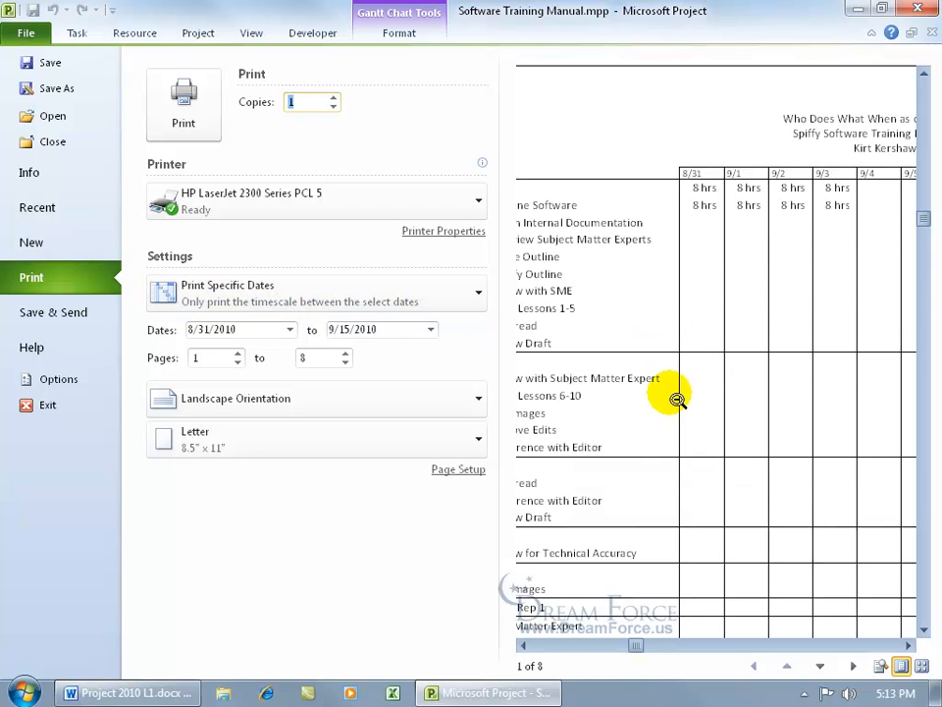
- Examine the Who Does What When report's daily work hours per resource and task across the first page, and leave the print preview
click(523, 646)
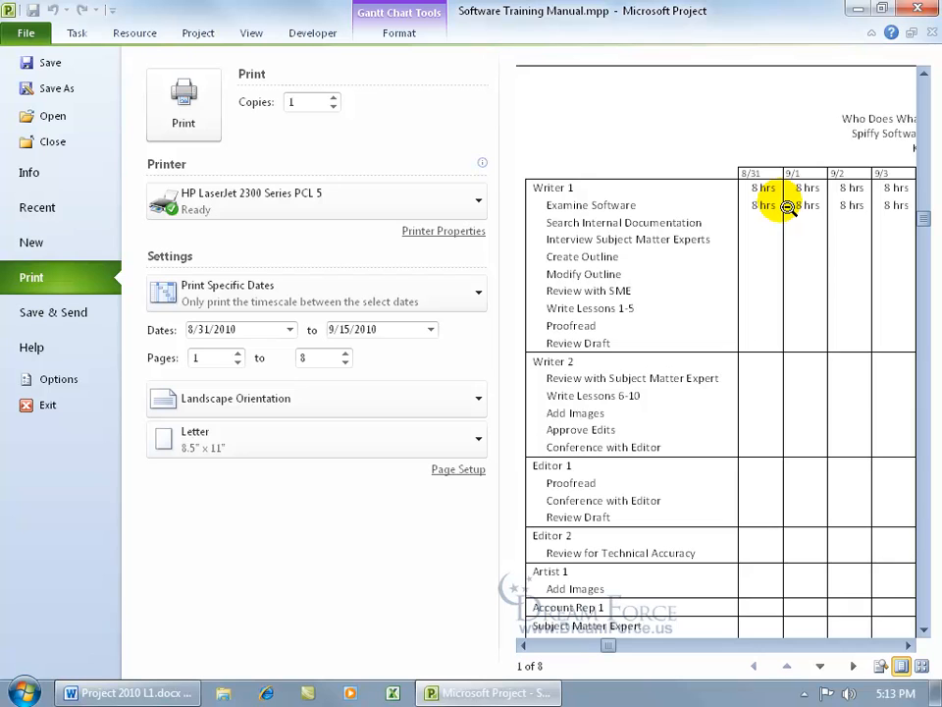
click(907, 644)
click(908, 644)
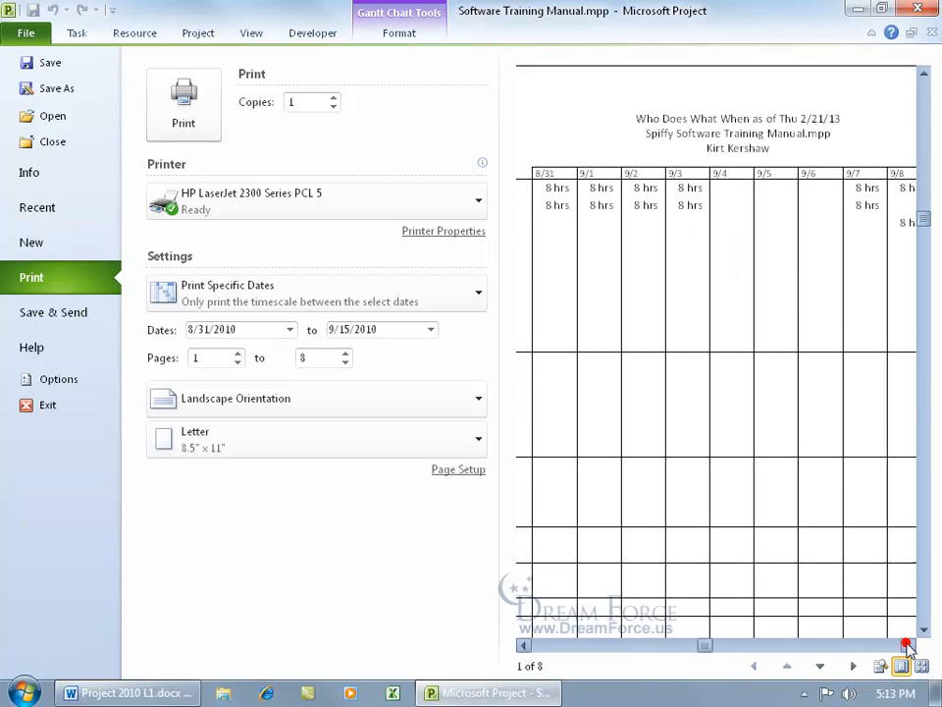
click(905, 646)
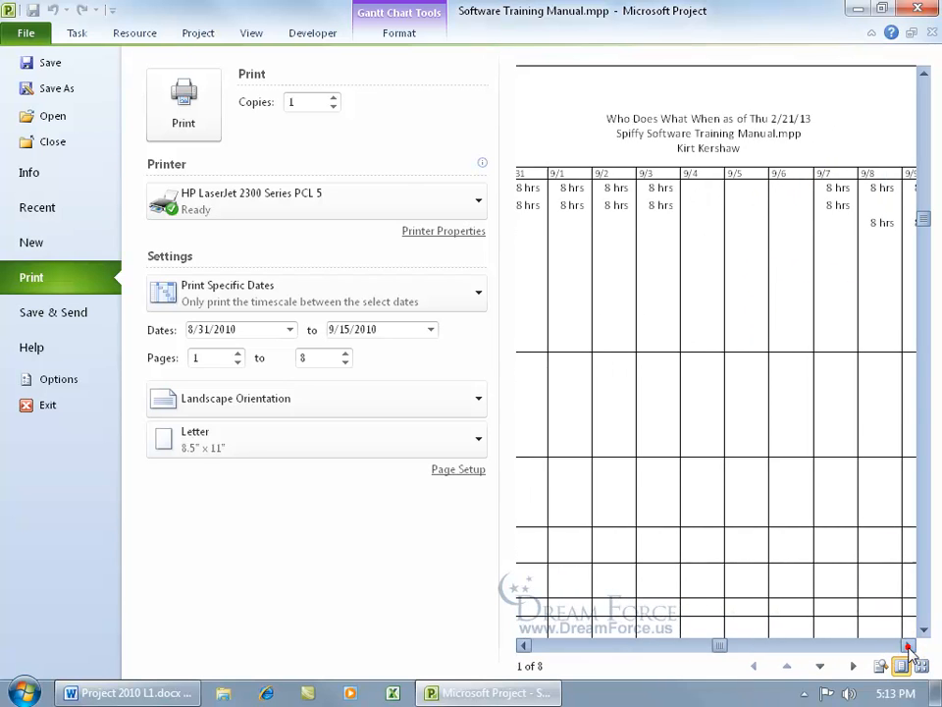
click(905, 645)
click(905, 646)
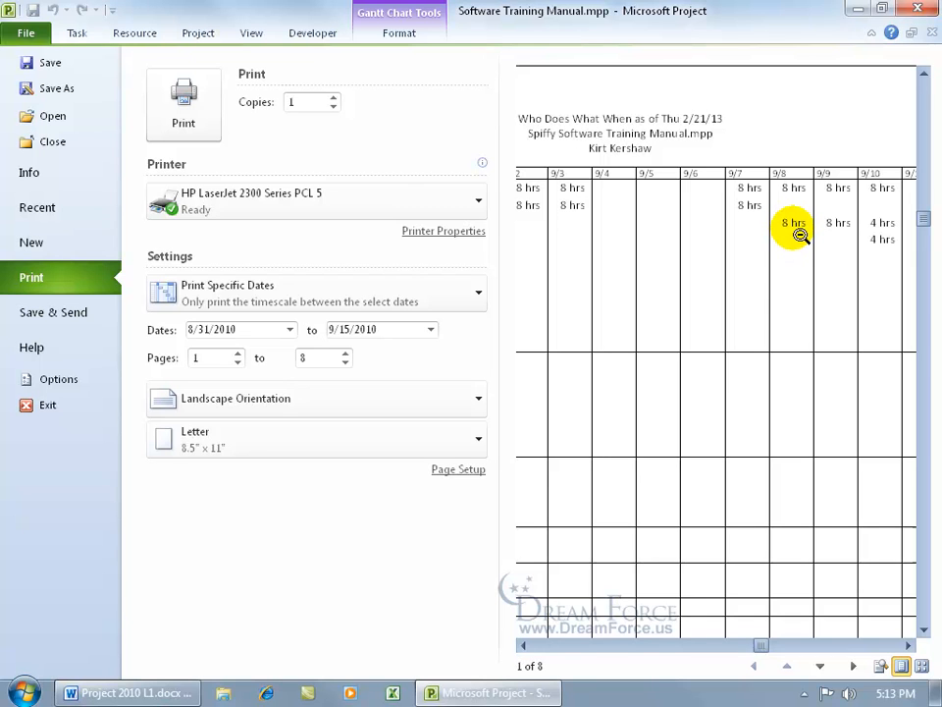
click(523, 645)
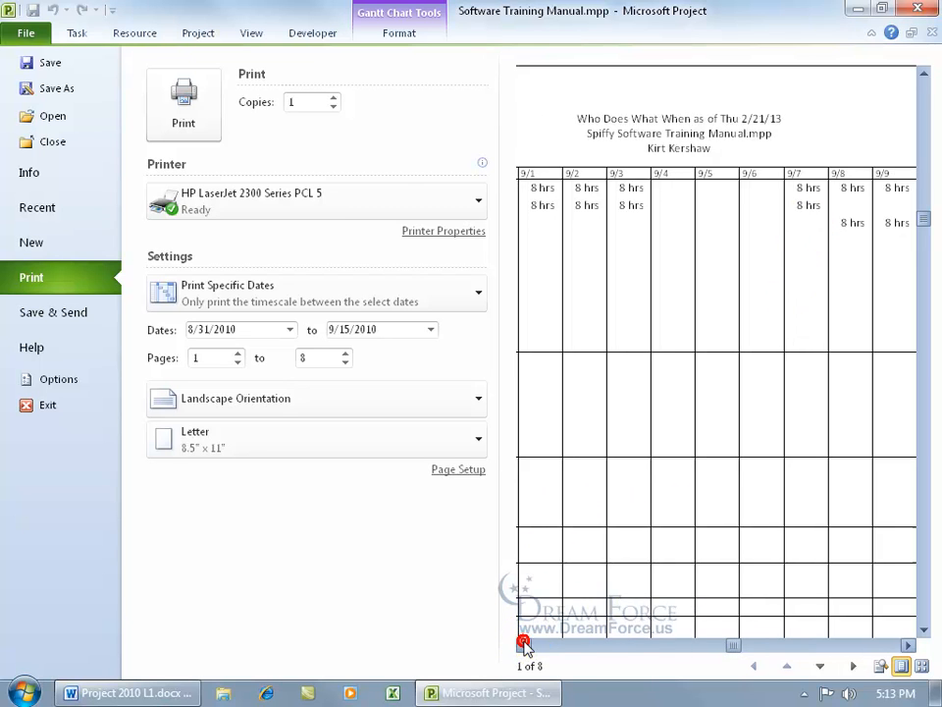
click(523, 644)
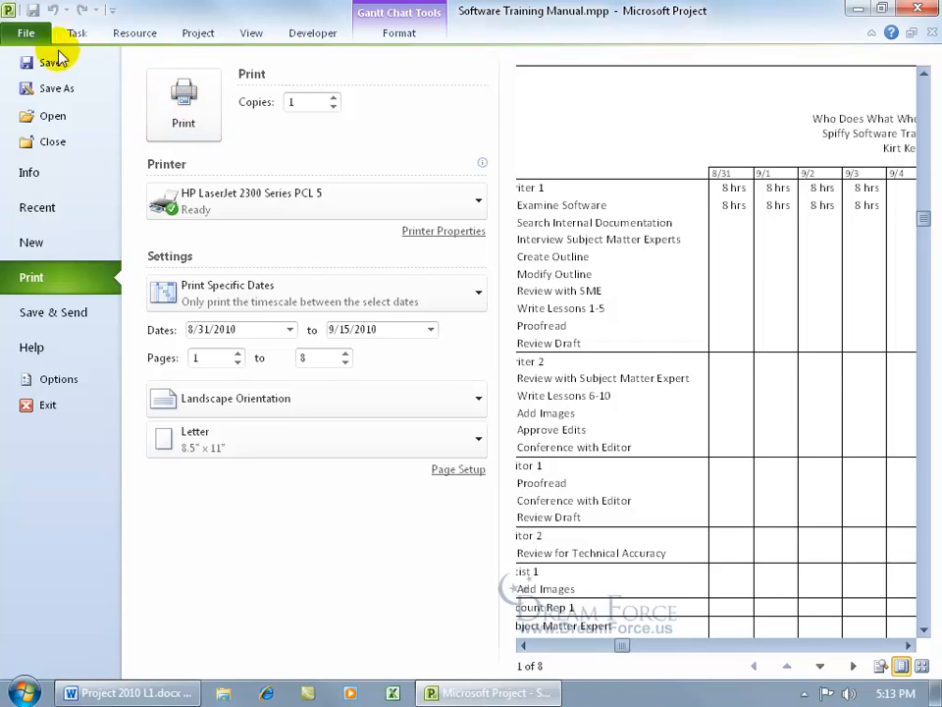
click(21, 32)
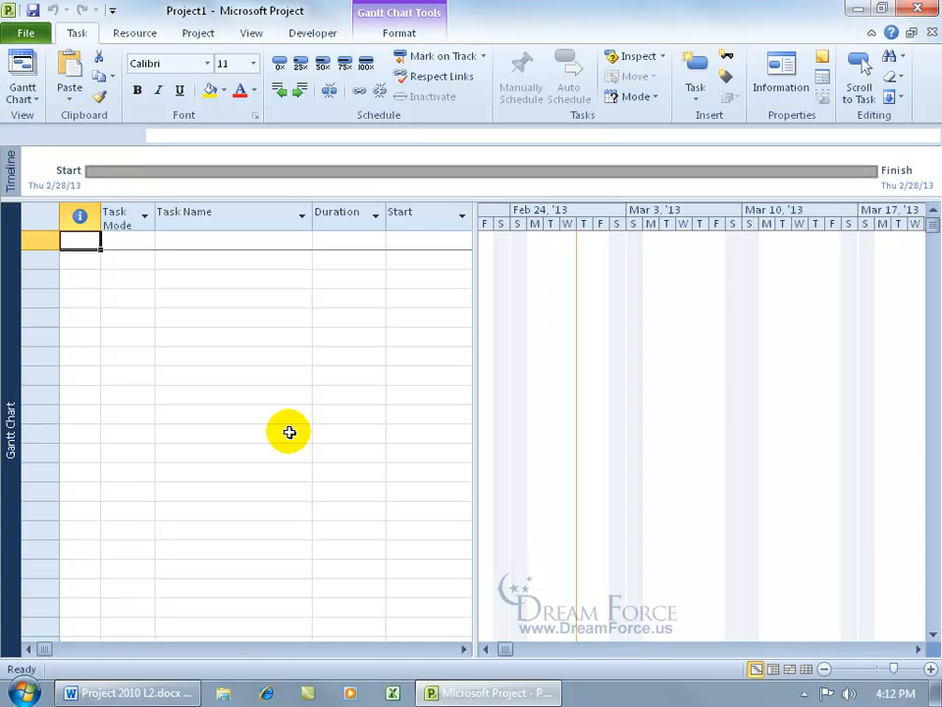
- Minimize the project window and open Spiffy Task List.xlsx from the desktop's Exercises folder in Excel
click(859, 12)
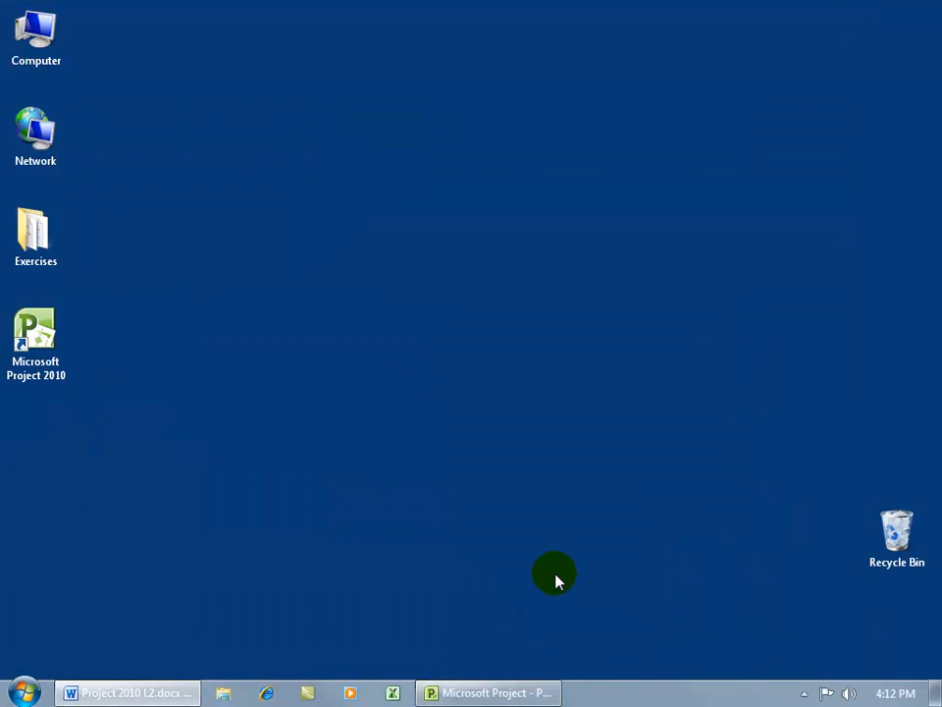
double_click(35, 234)
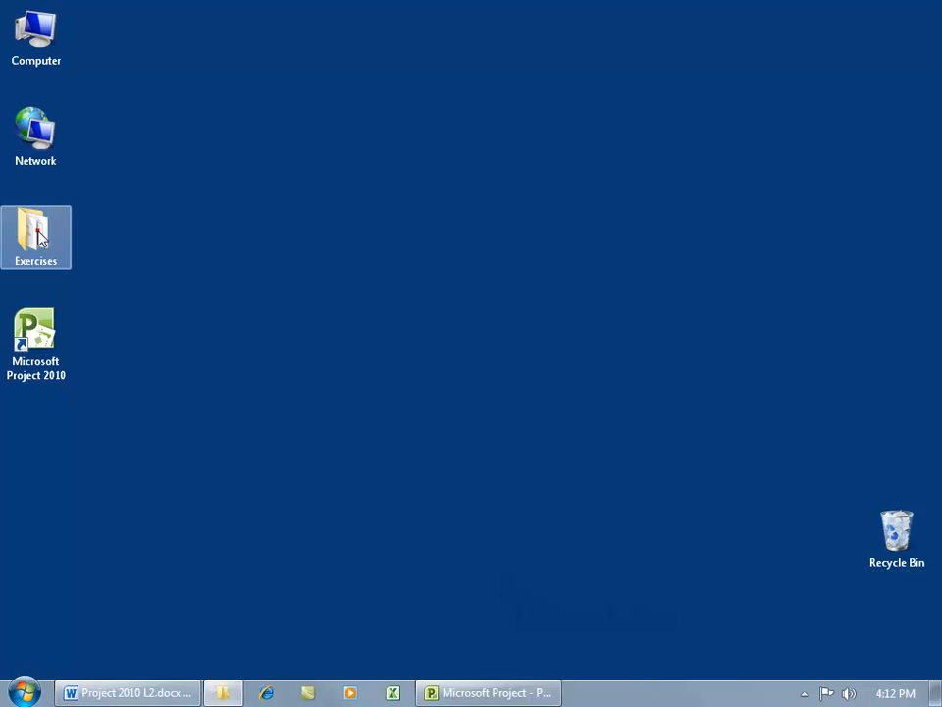
click(446, 279)
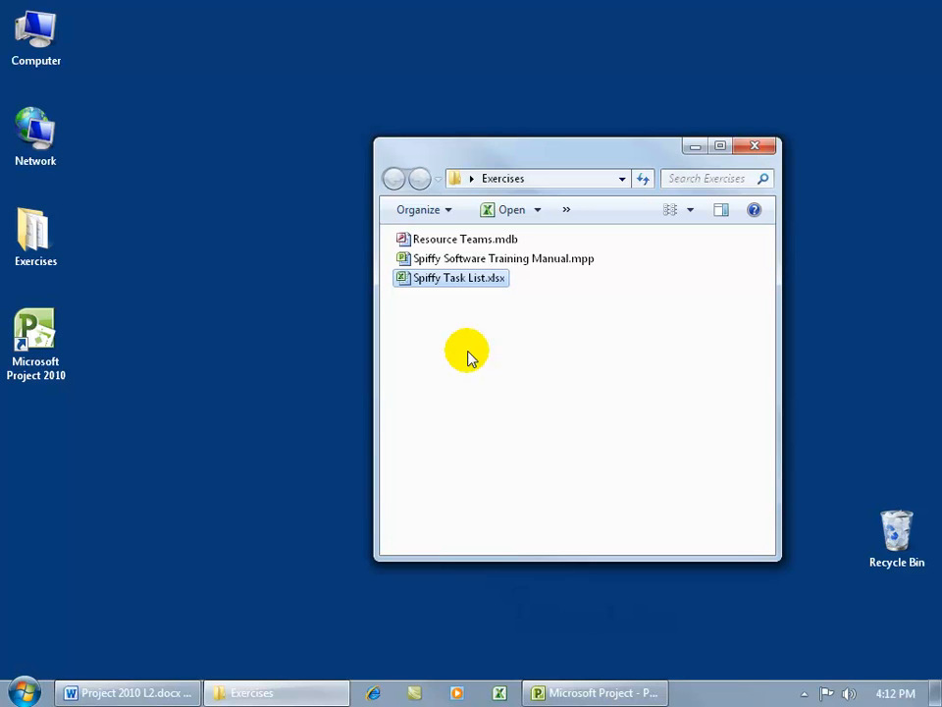
double_click(456, 278)
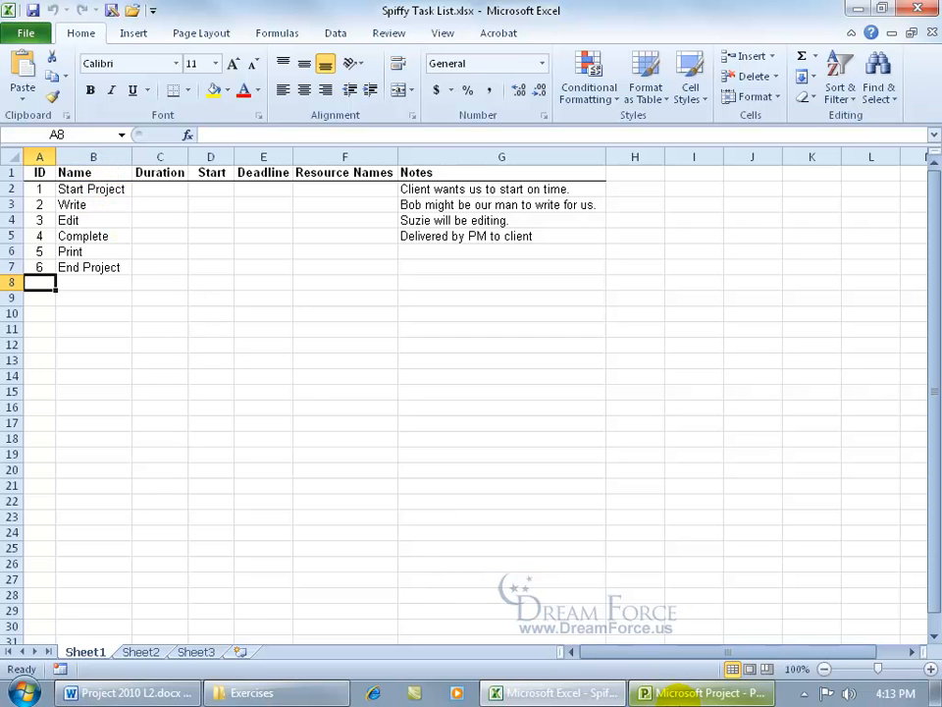
- Compare the workbook's column headings with the blank project's table, check Sheet2 and Sheet3, and close the workbook
click(652, 691)
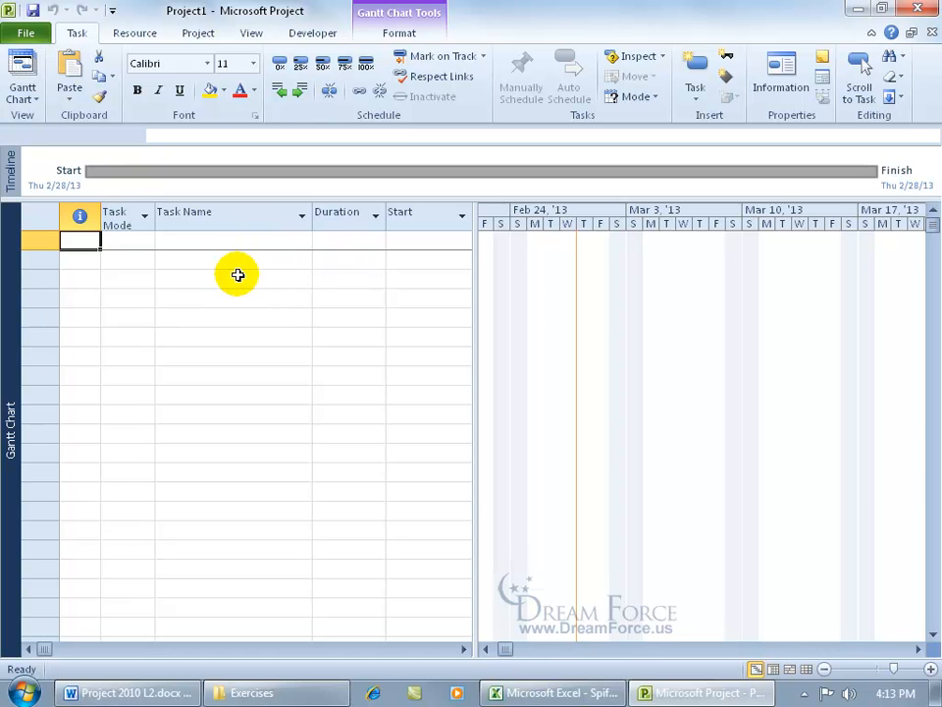
click(593, 691)
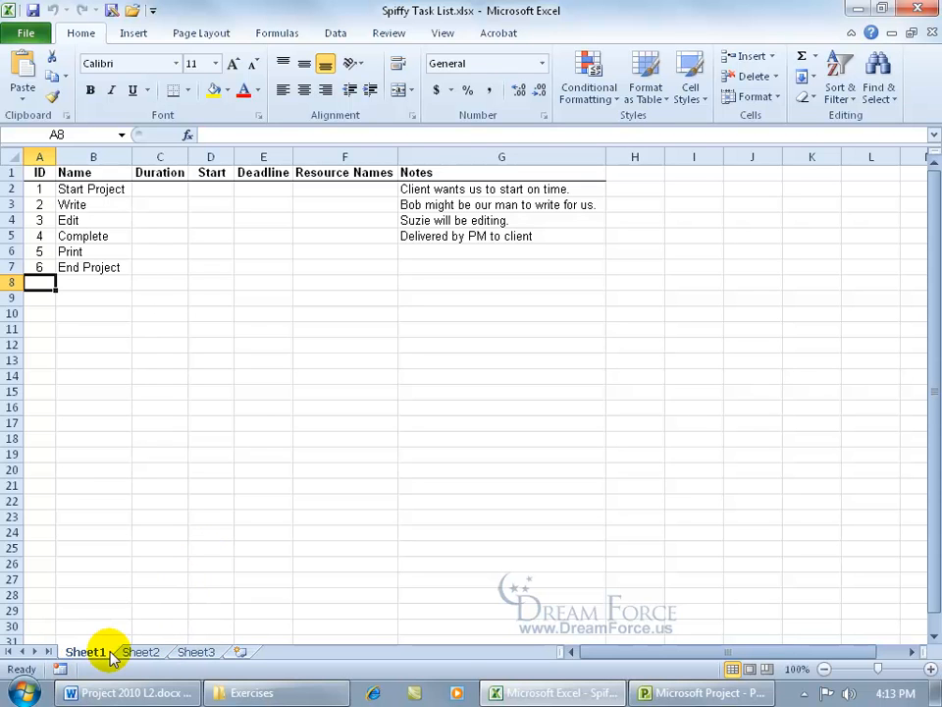
click(140, 653)
click(189, 652)
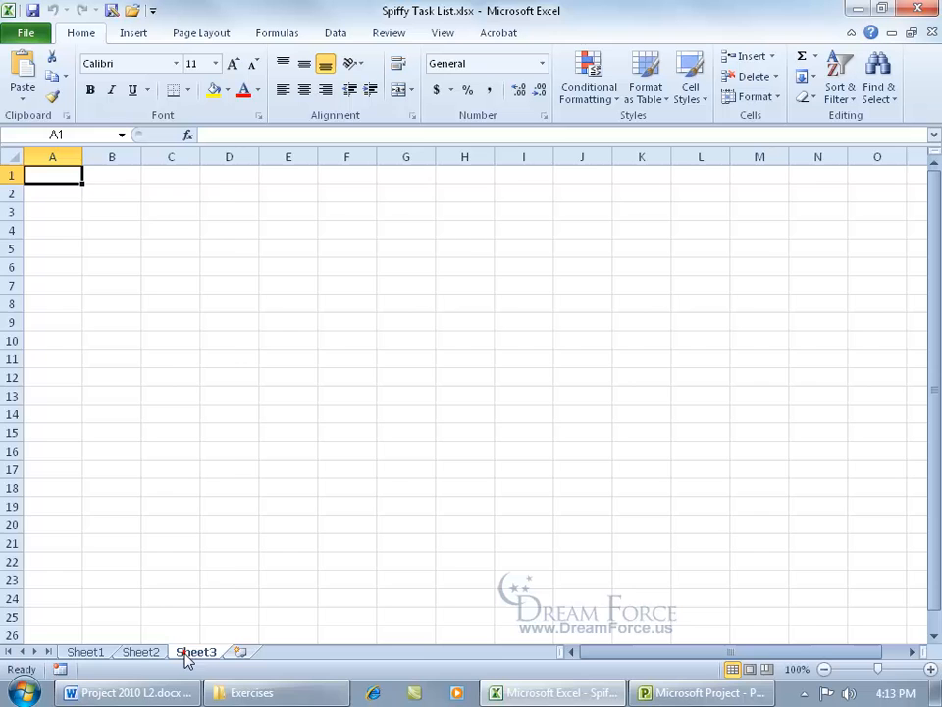
click(88, 653)
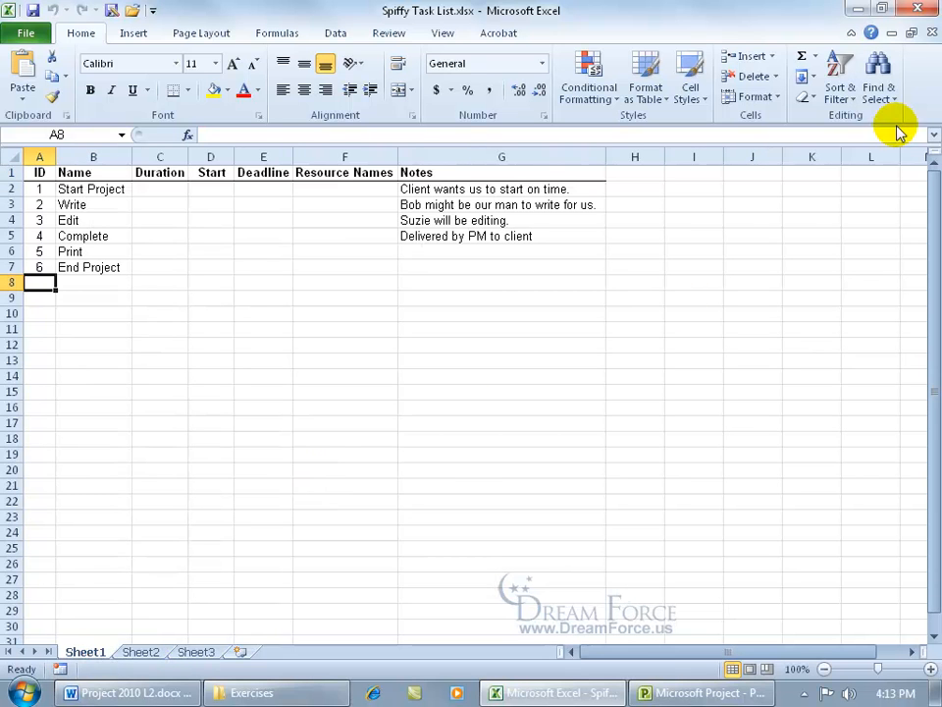
click(914, 10)
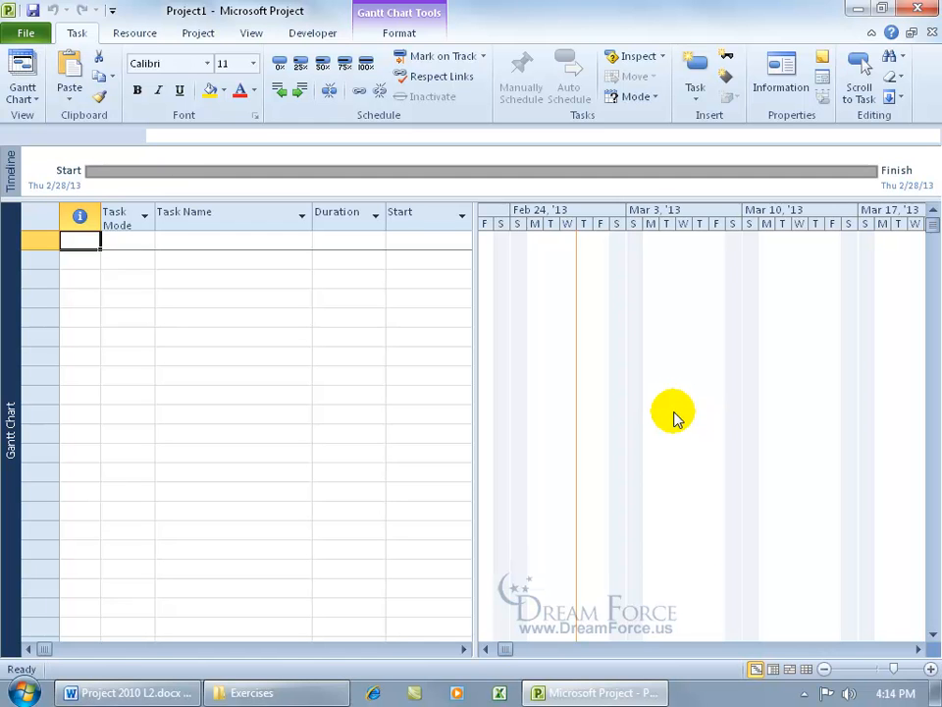
- Open Spiffy Task List.xlsx from the desktop's Exercises folder in Project, with the file type set to All Files
click(26, 32)
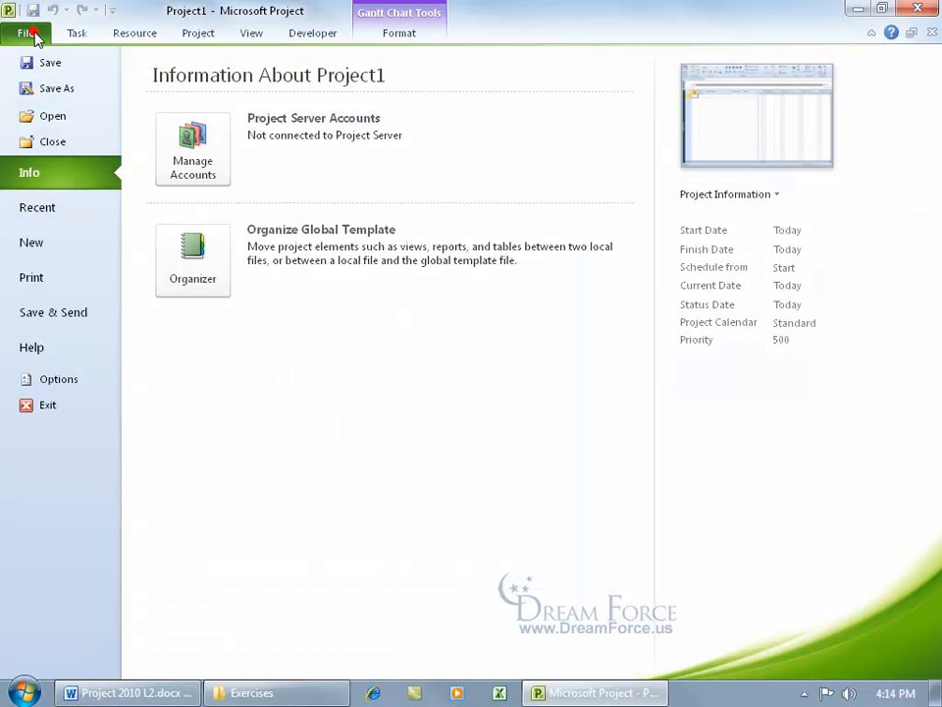
click(47, 115)
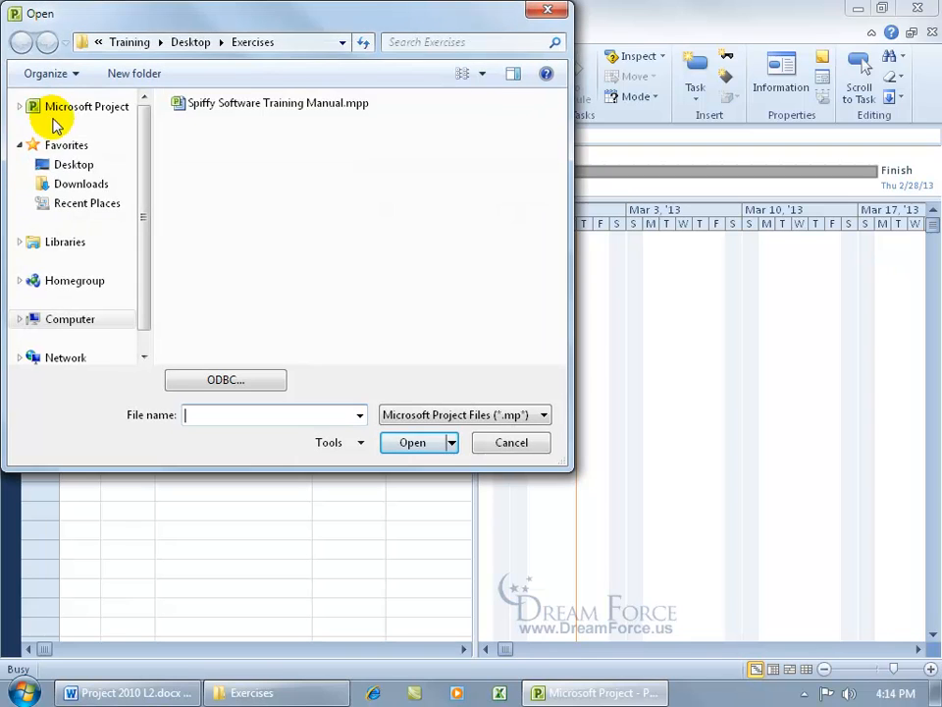
click(77, 165)
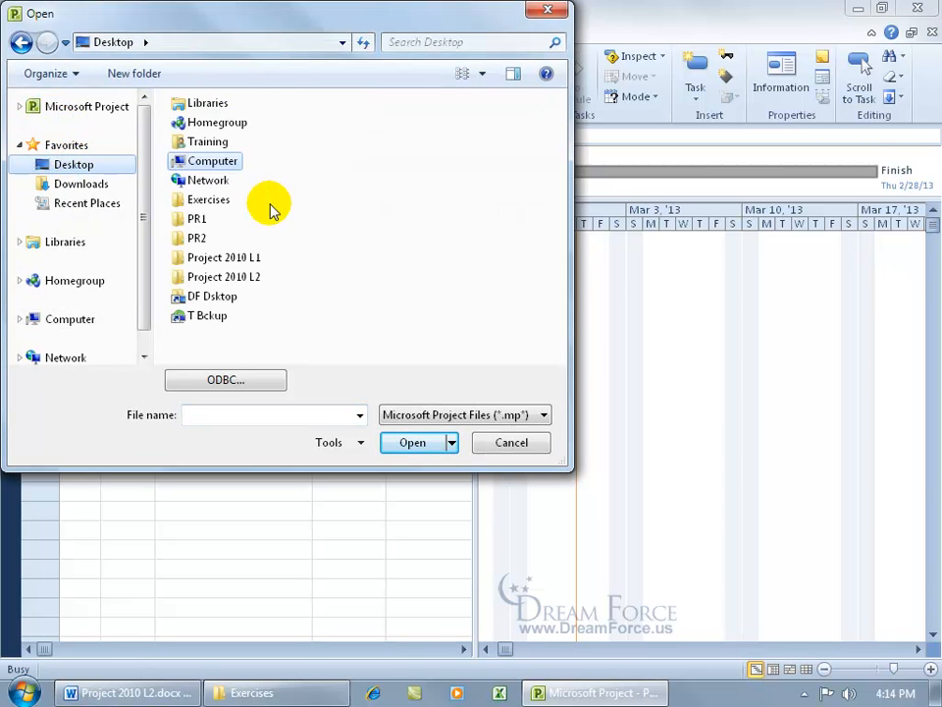
double_click(199, 200)
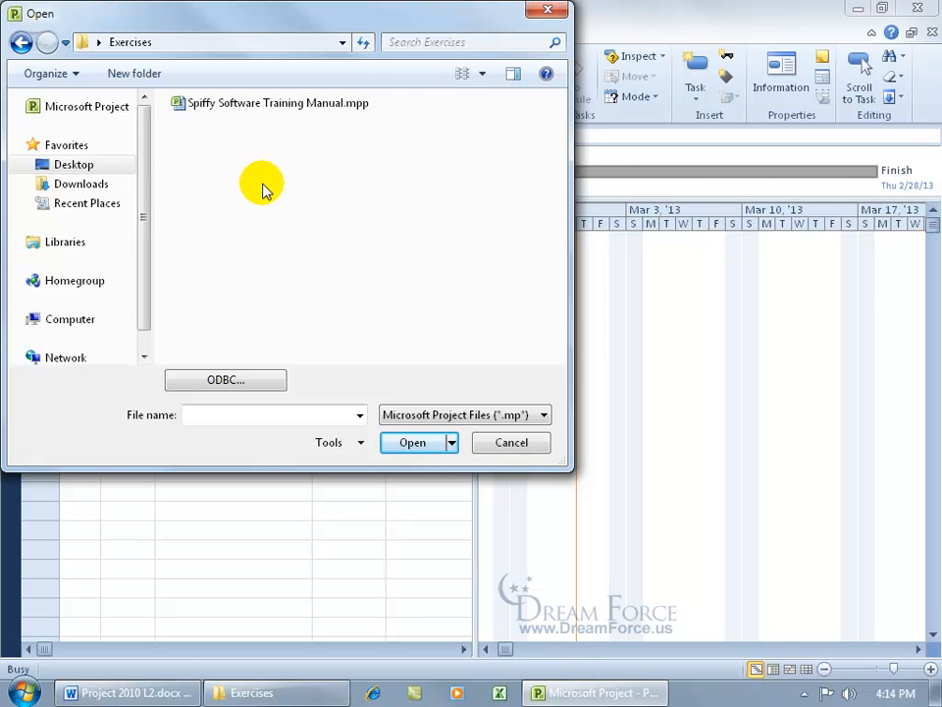
click(420, 413)
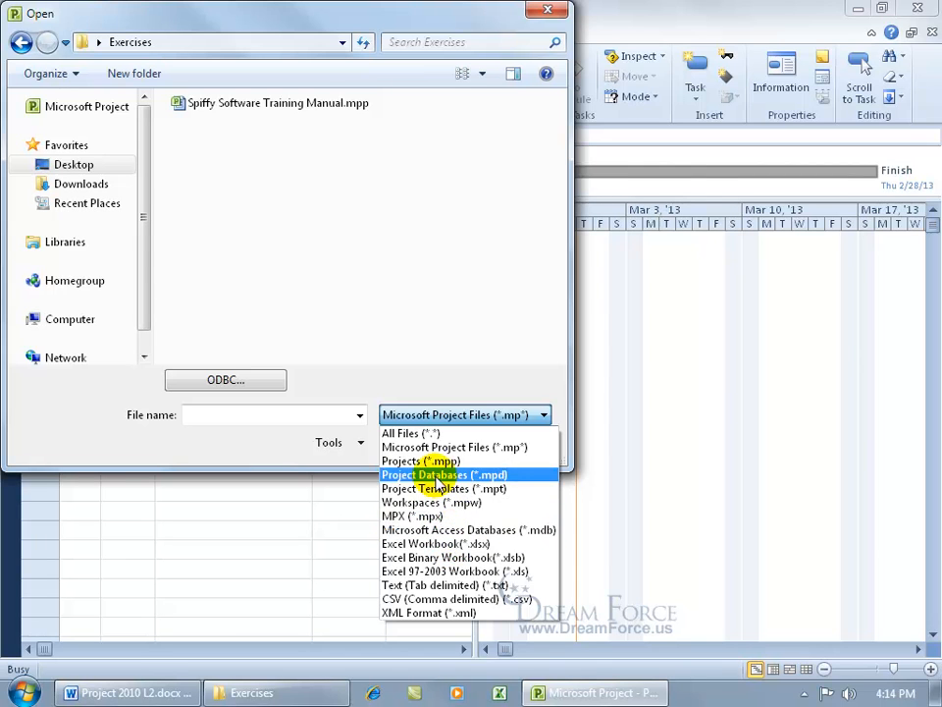
click(429, 432)
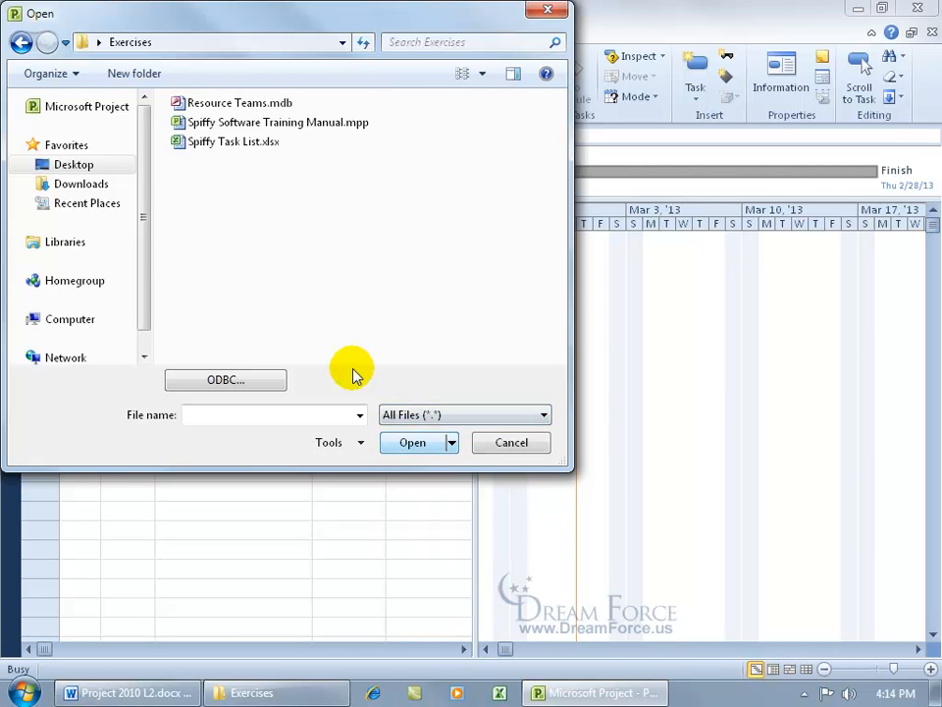
click(238, 145)
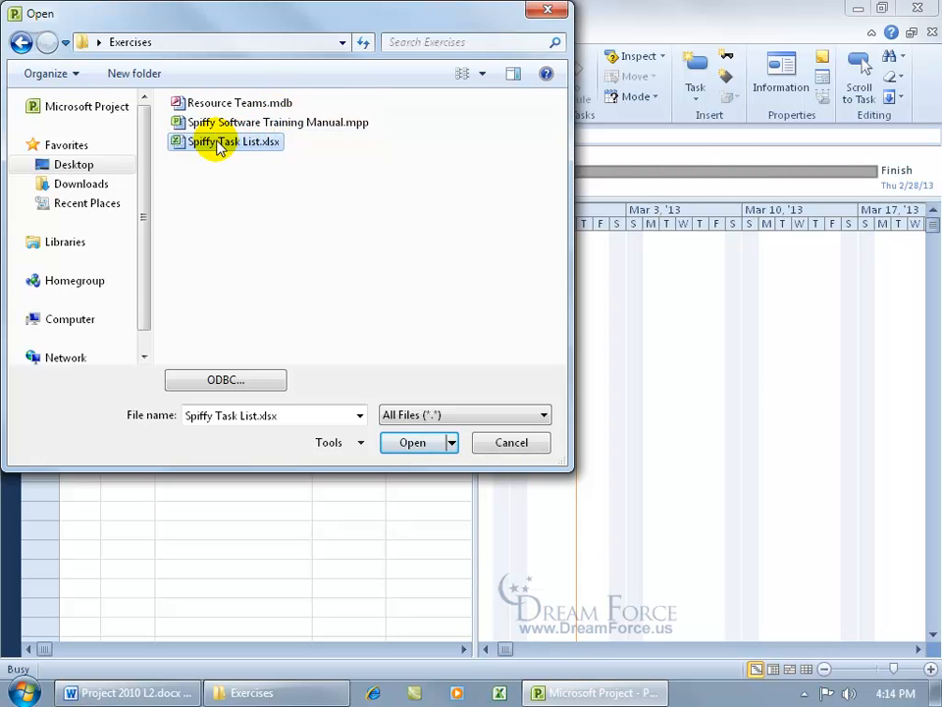
double_click(218, 144)
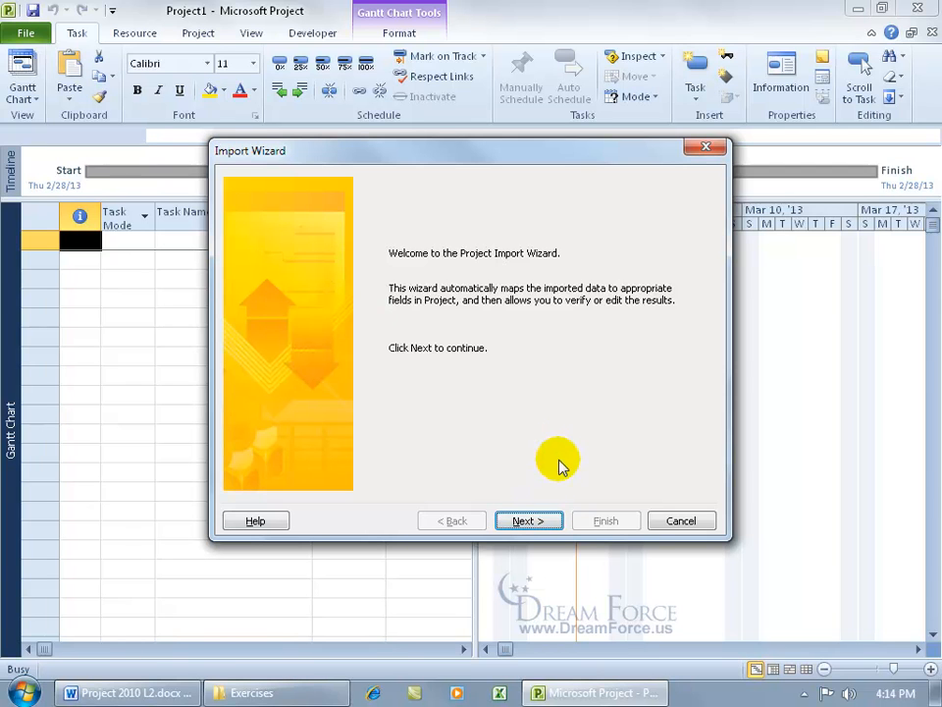
- Choose a new map in the Import Wizard and append the data to the active project
click(529, 520)
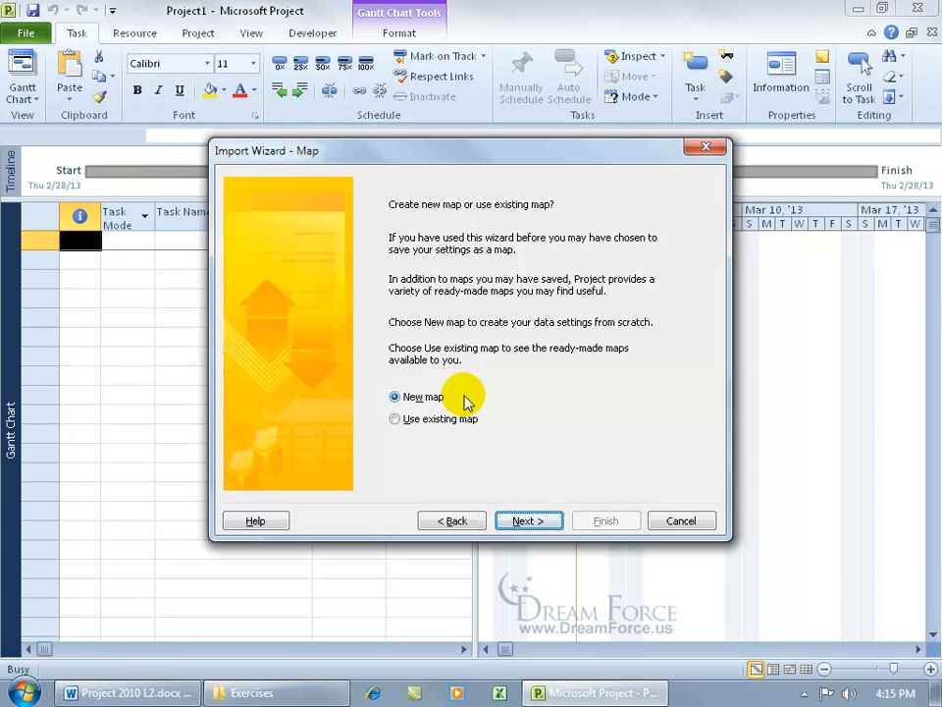
click(523, 522)
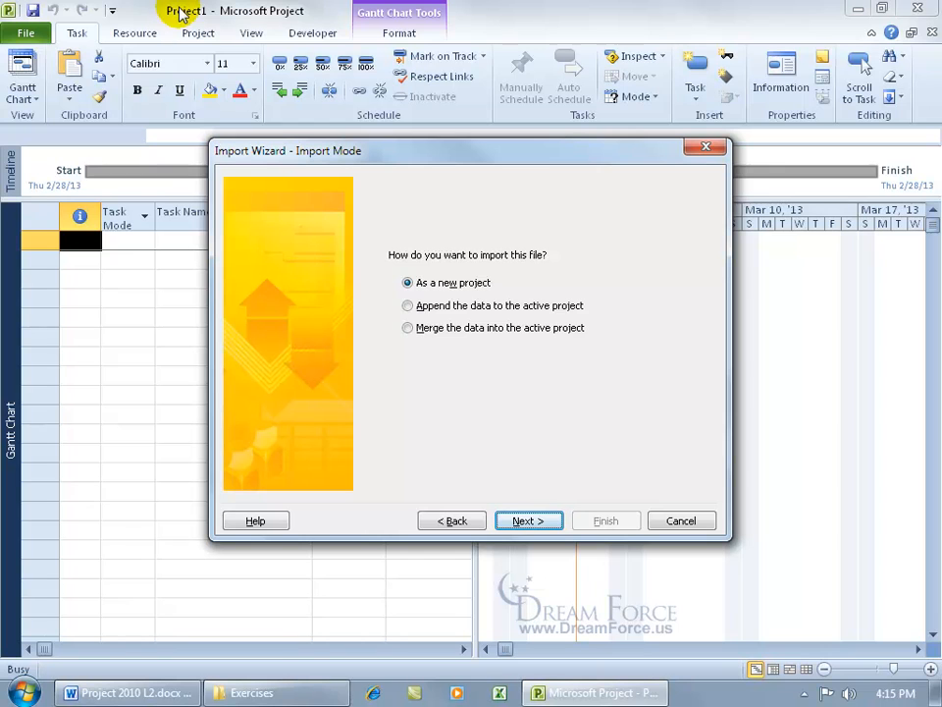
click(408, 306)
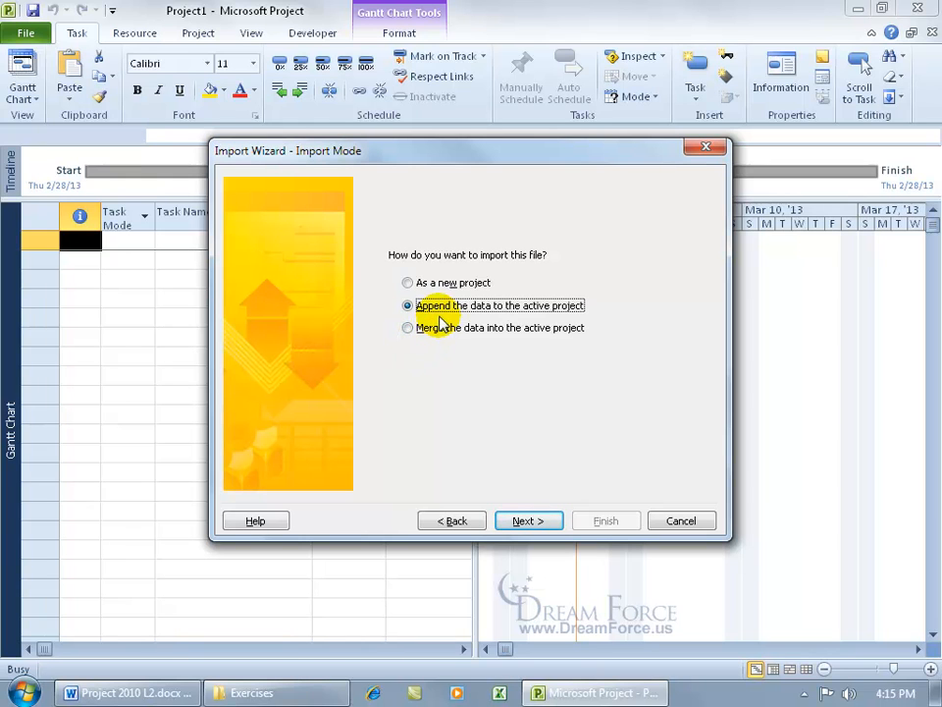
click(530, 520)
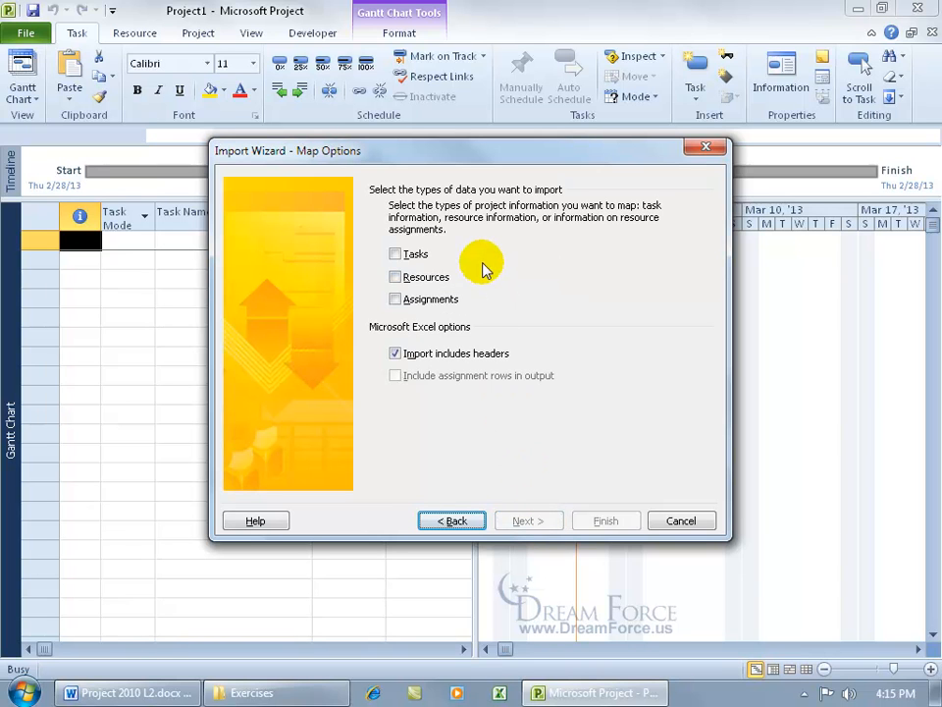
- Select Tasks as the type of data to import and set Sheet1 as the source worksheet
click(397, 255)
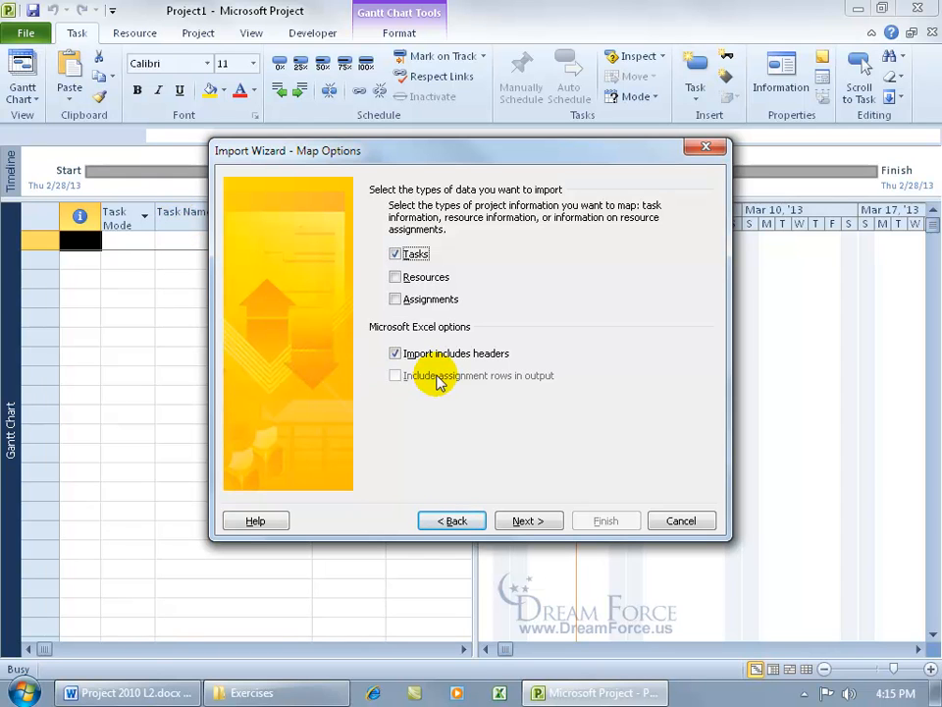
click(528, 519)
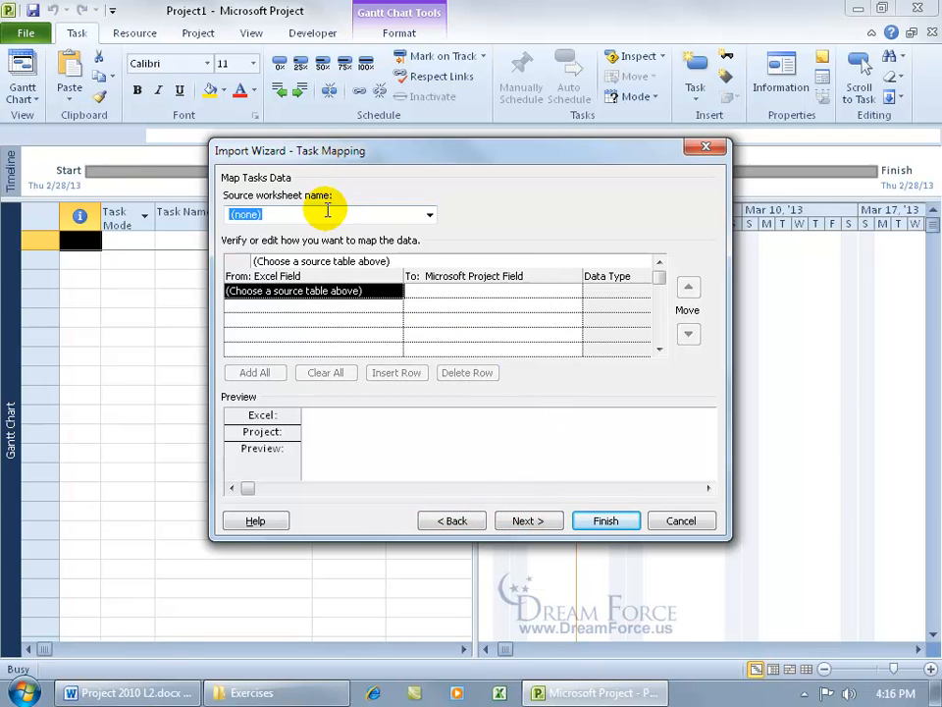
click(430, 215)
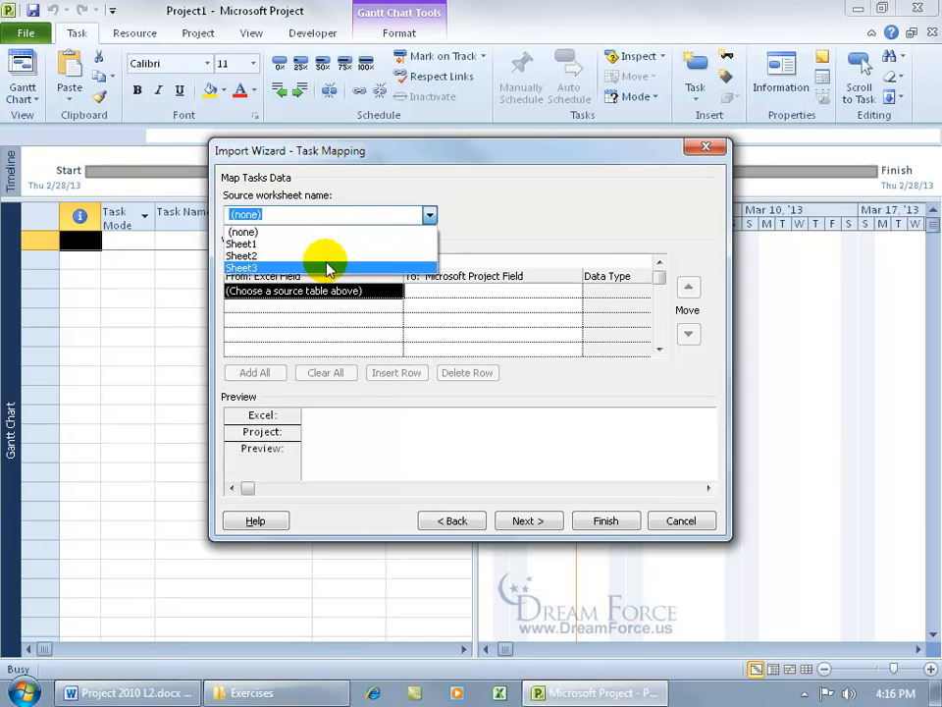
click(325, 256)
click(430, 215)
click(399, 242)
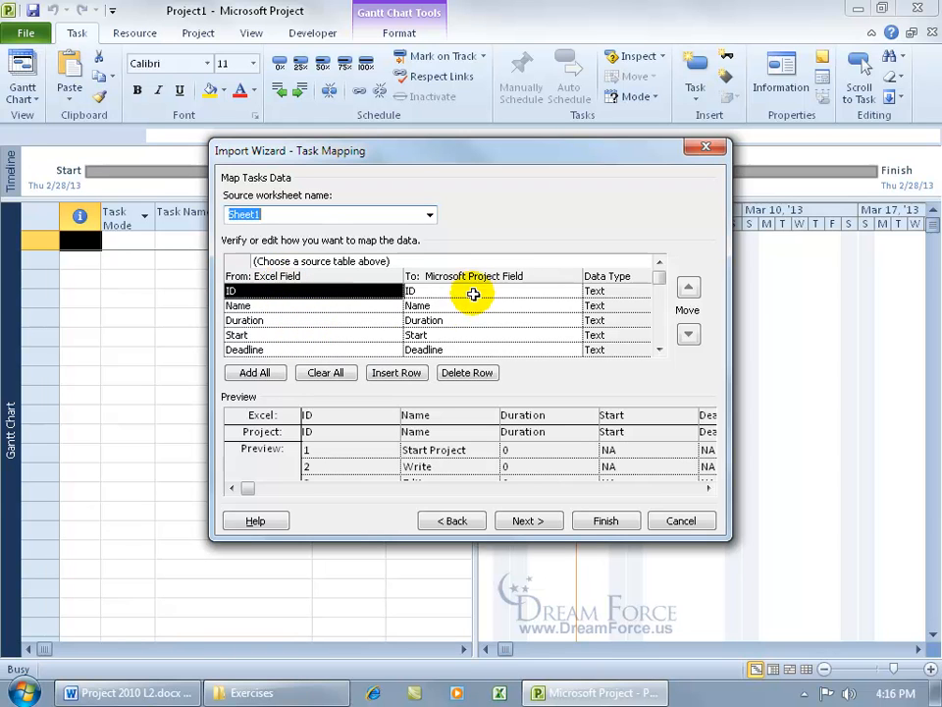
- Review how the Excel fields map to the Project fields, from ID through Notes, and check the data preview
click(357, 305)
click(418, 307)
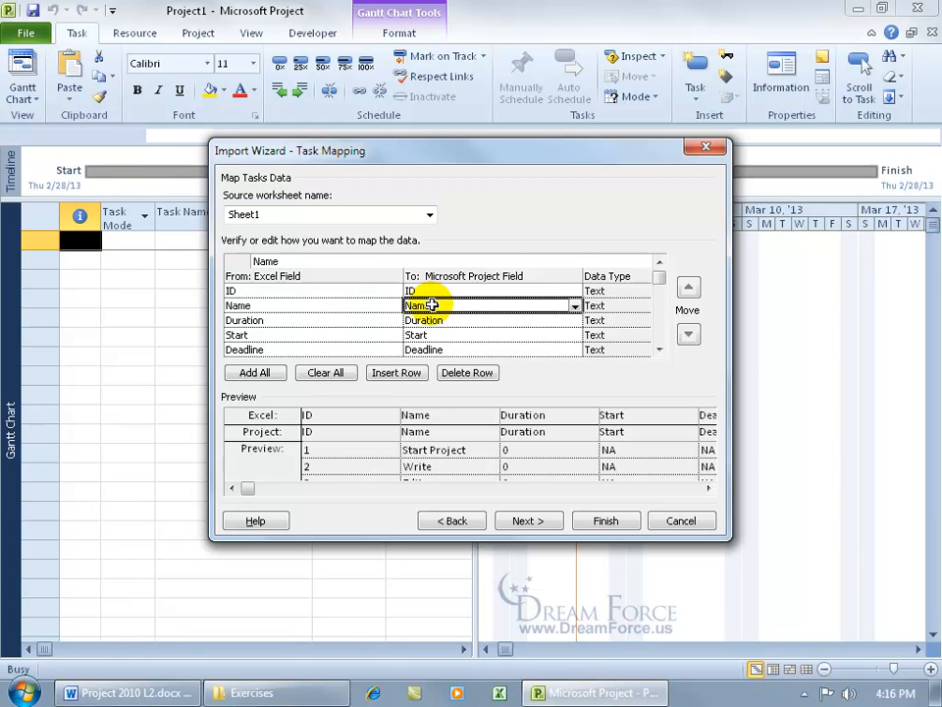
click(660, 349)
click(659, 350)
click(659, 349)
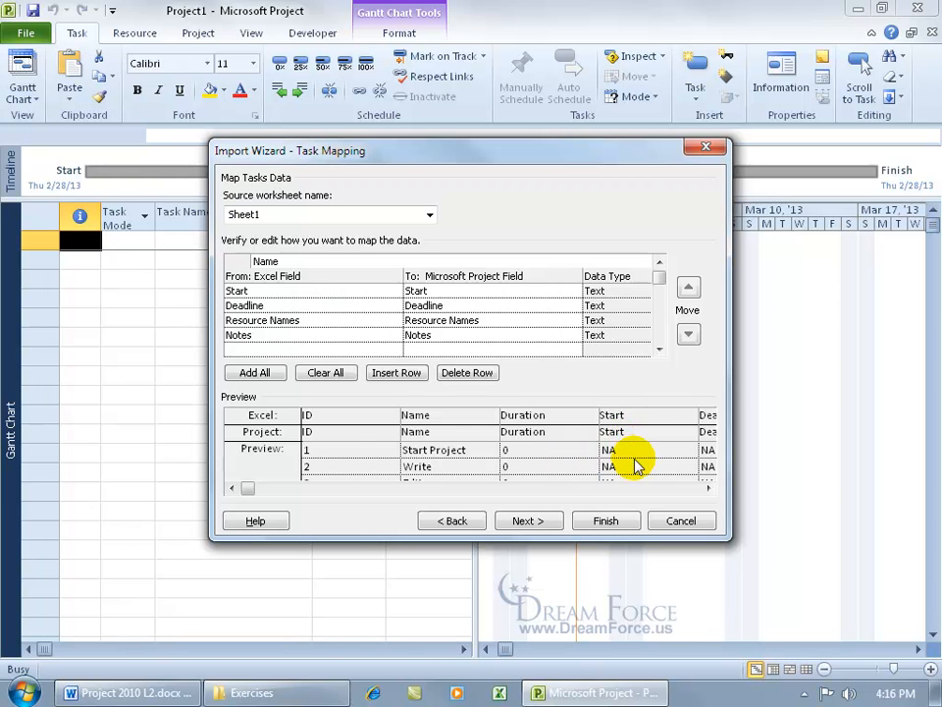
click(707, 488)
click(708, 487)
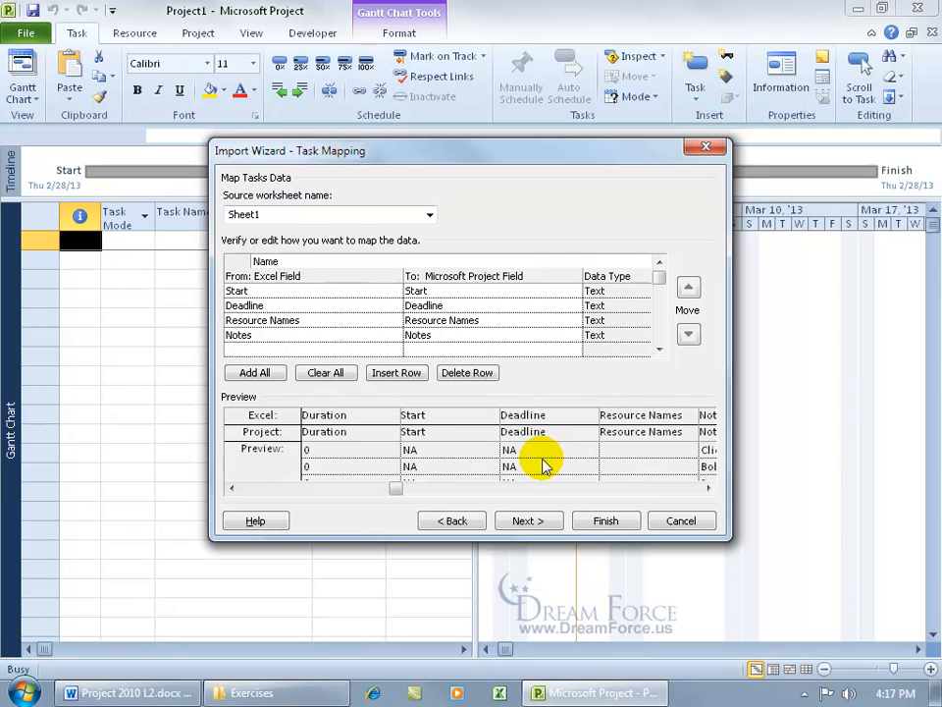
- Check the data preview, remove the Duration, Start, Deadline and Resource Names rows from the task mapping, and proceed to the end of the map definition
click(707, 488)
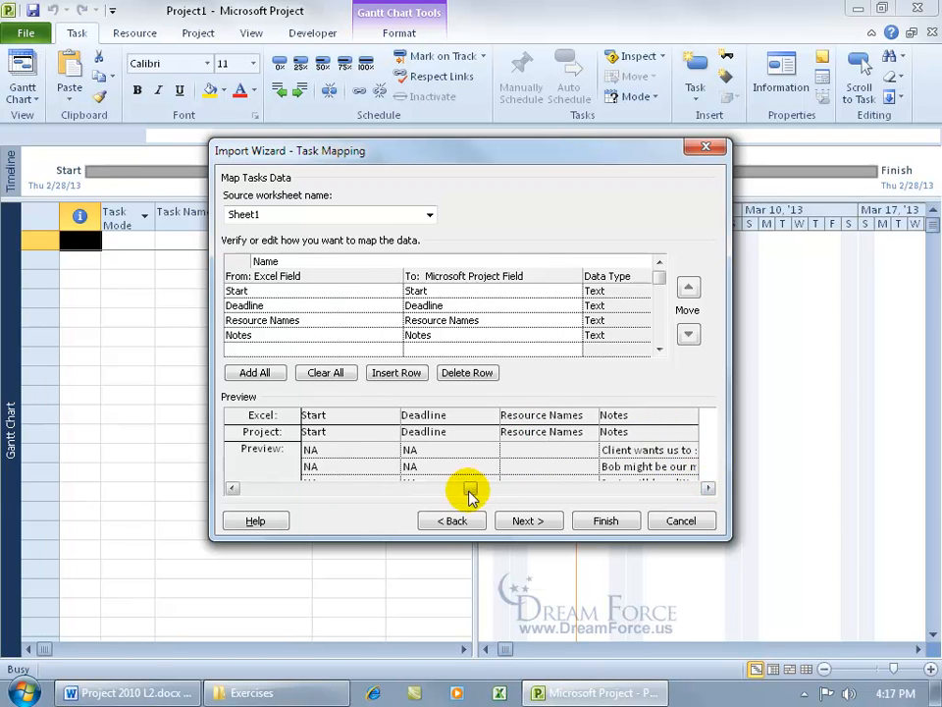
click(236, 488)
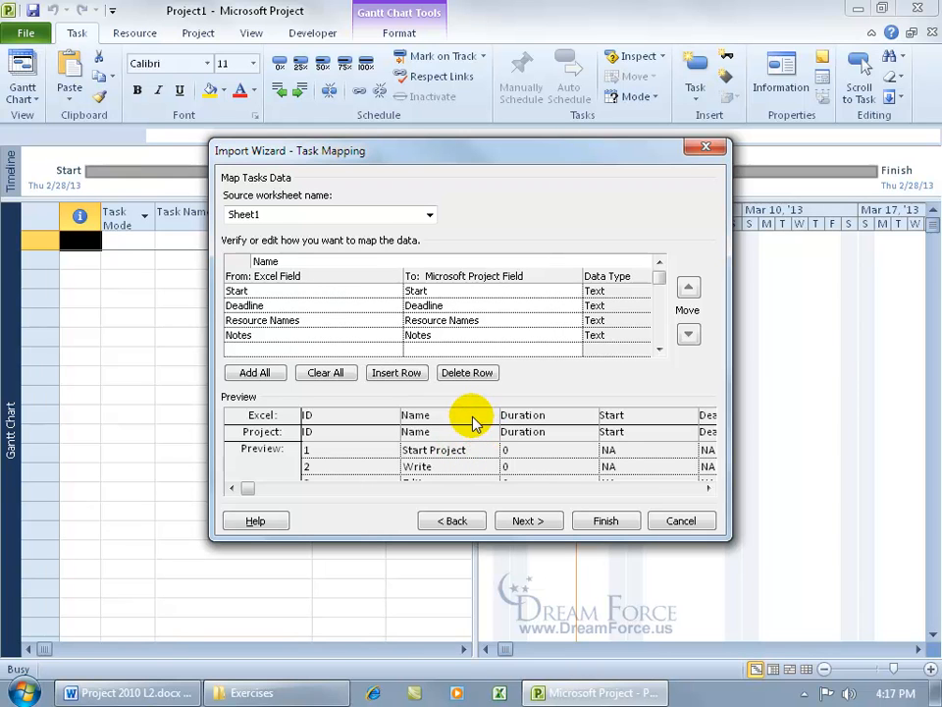
click(659, 261)
click(659, 261)
click(660, 261)
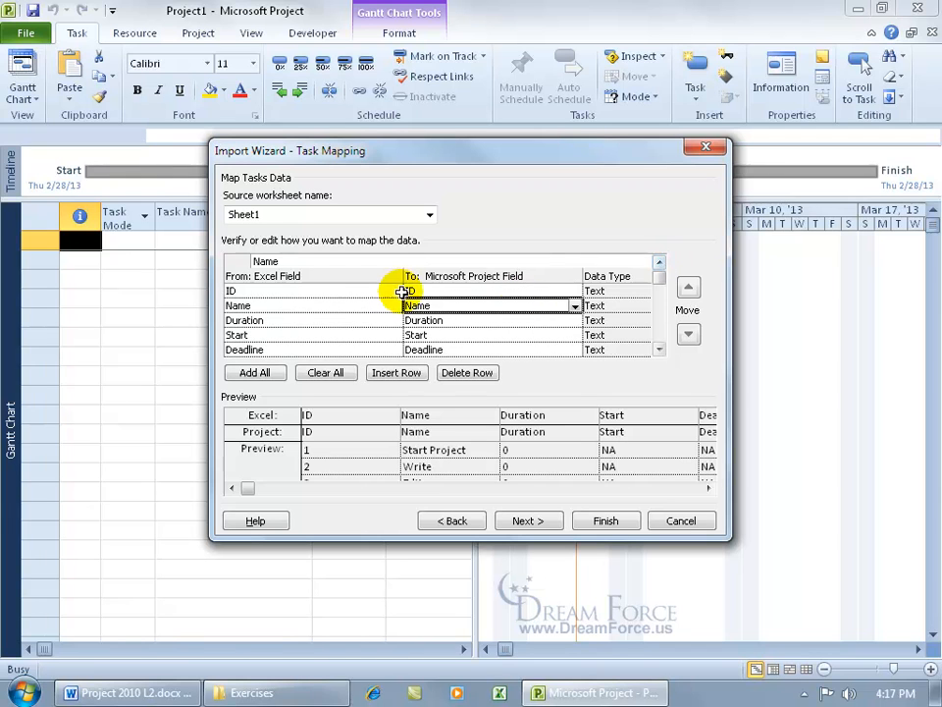
click(254, 321)
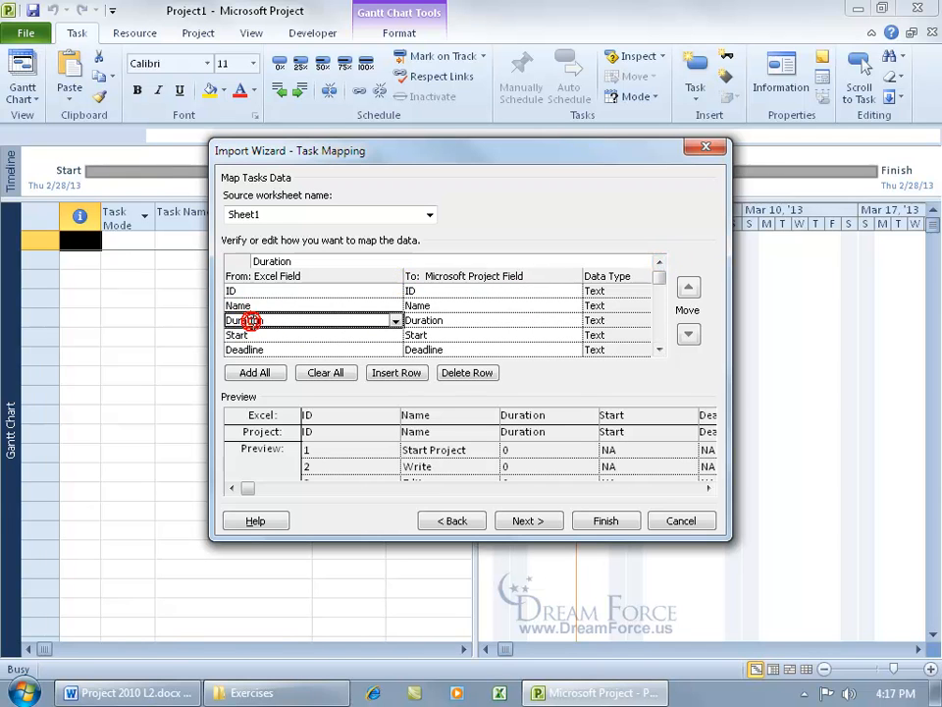
click(470, 378)
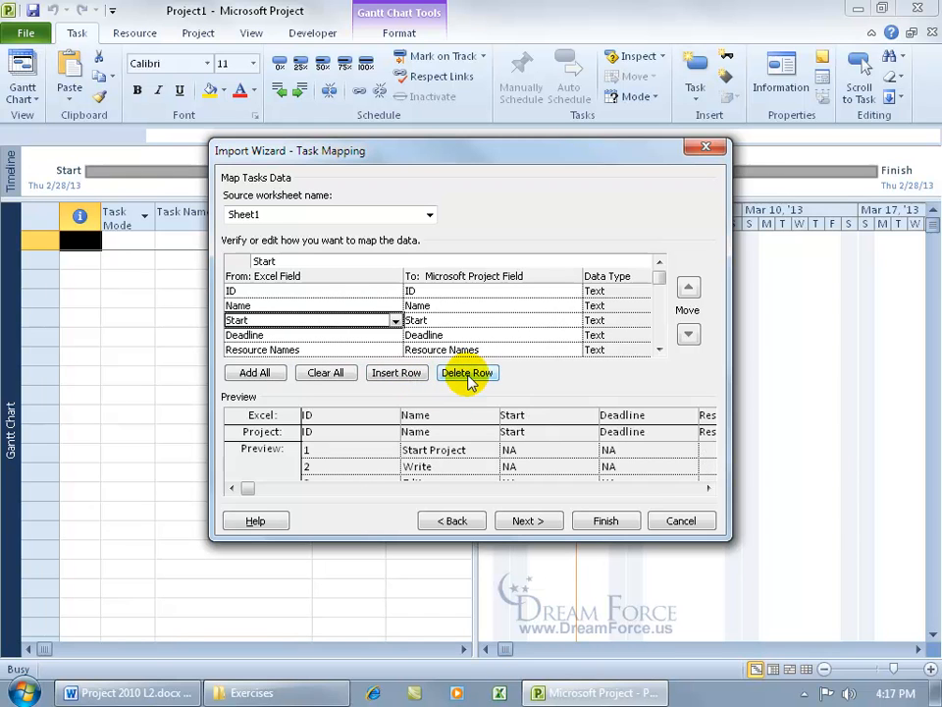
key(Delete)
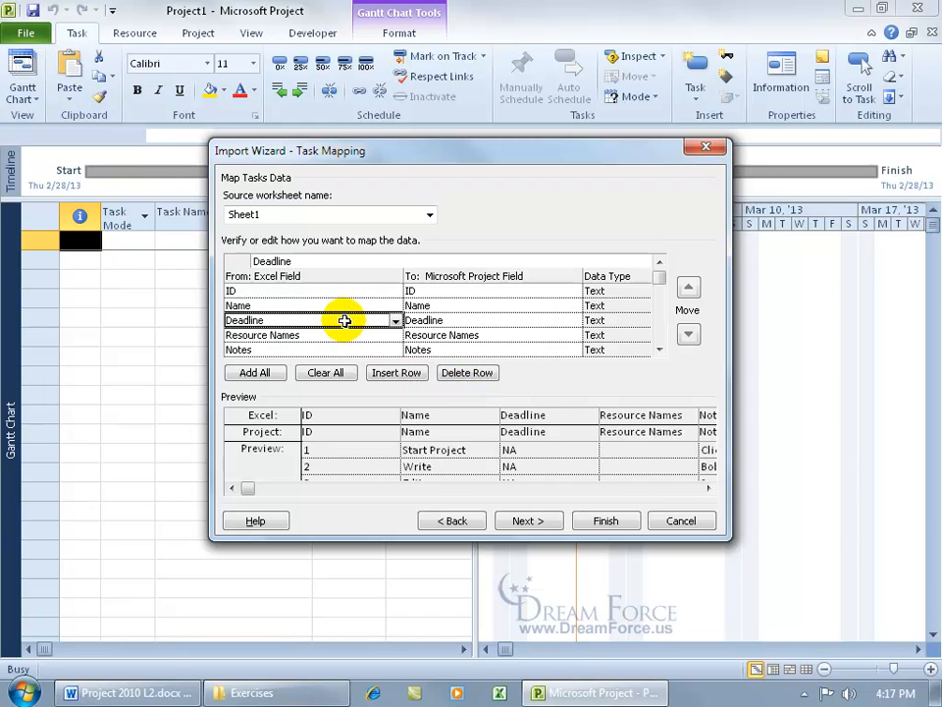
key(Delete)
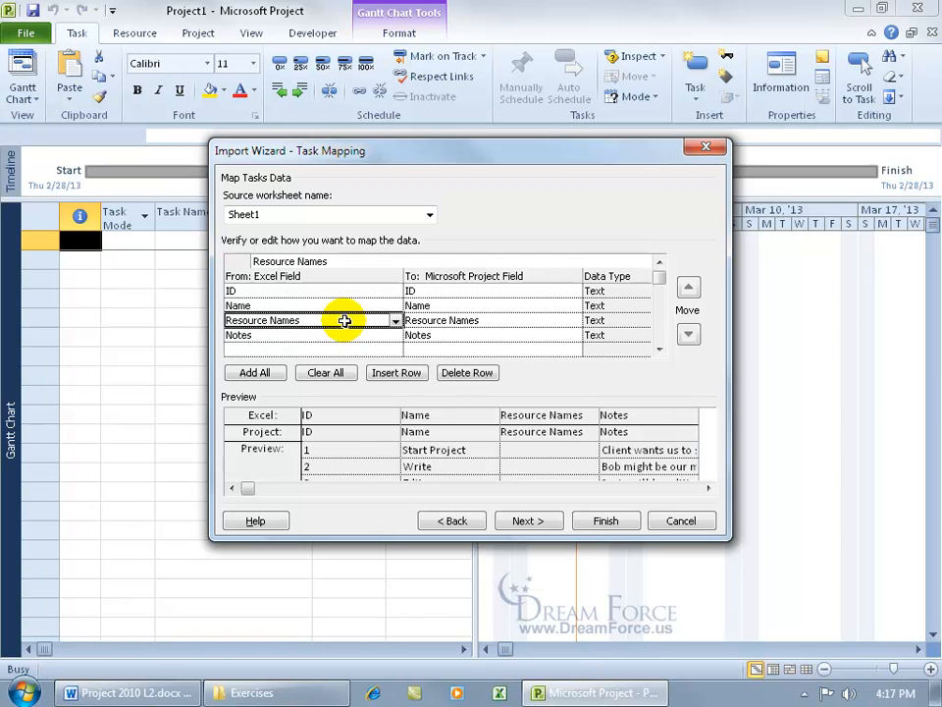
key(Delete)
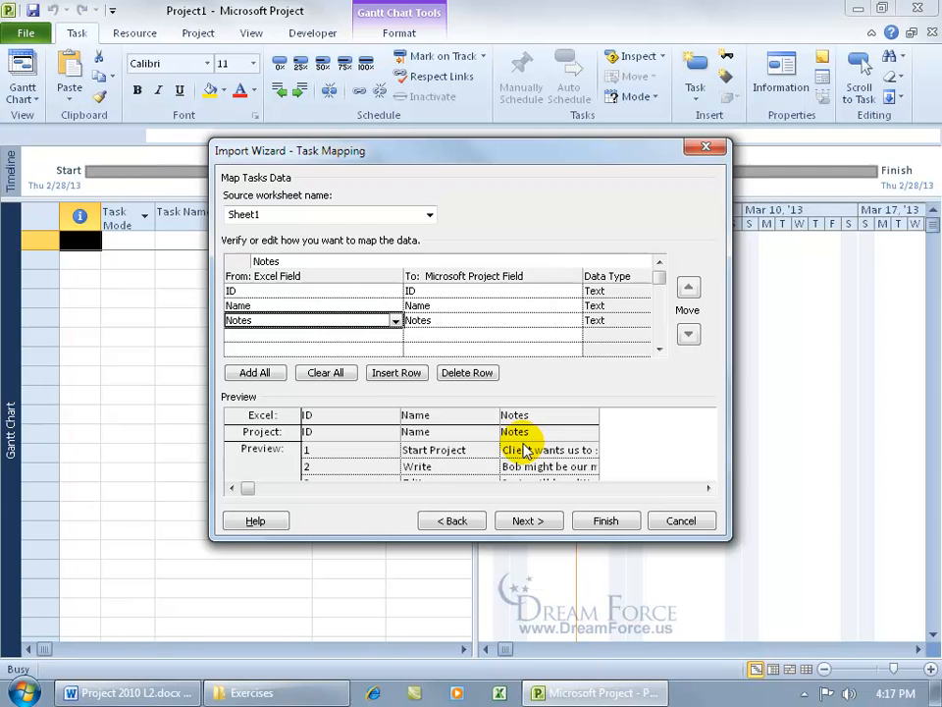
click(527, 520)
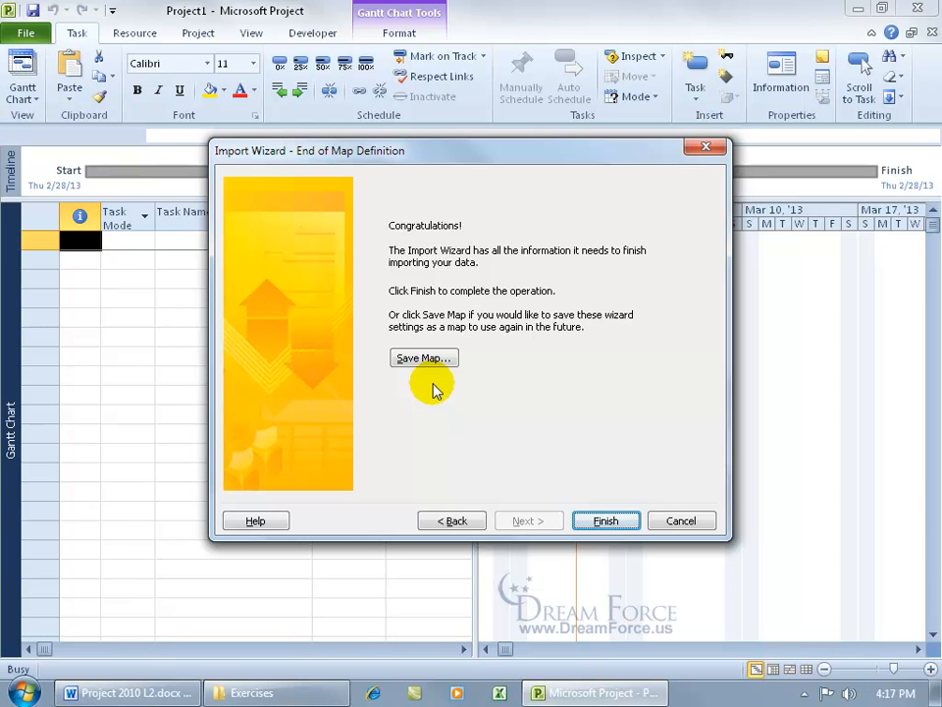
- Return to the task mapping, delete the Duration, Start, Deadline and Resource Names rows below Notes, and finish the import
click(451, 521)
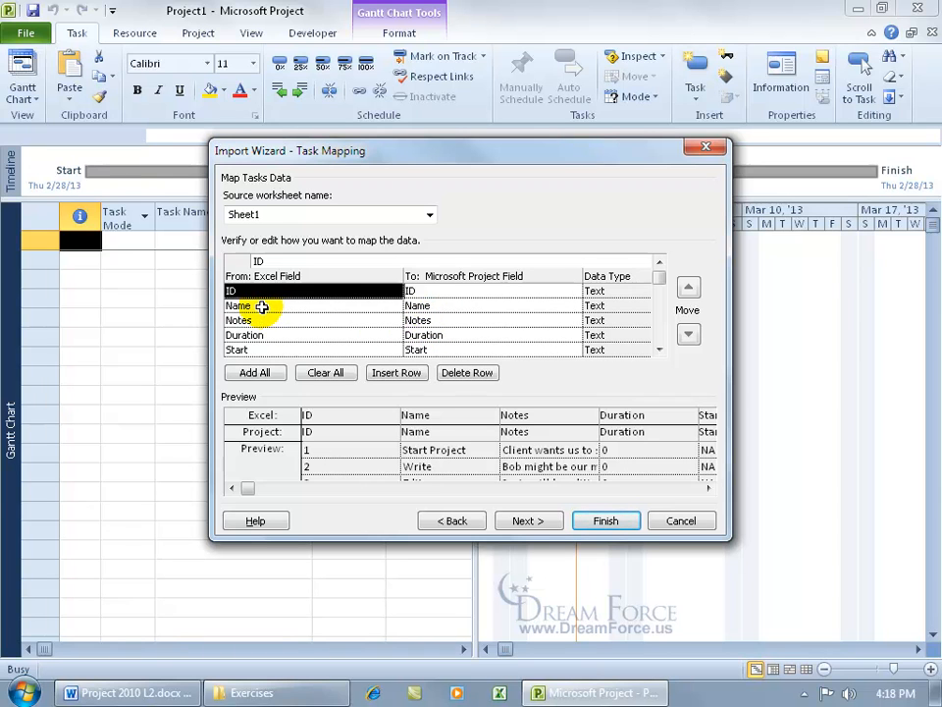
click(268, 336)
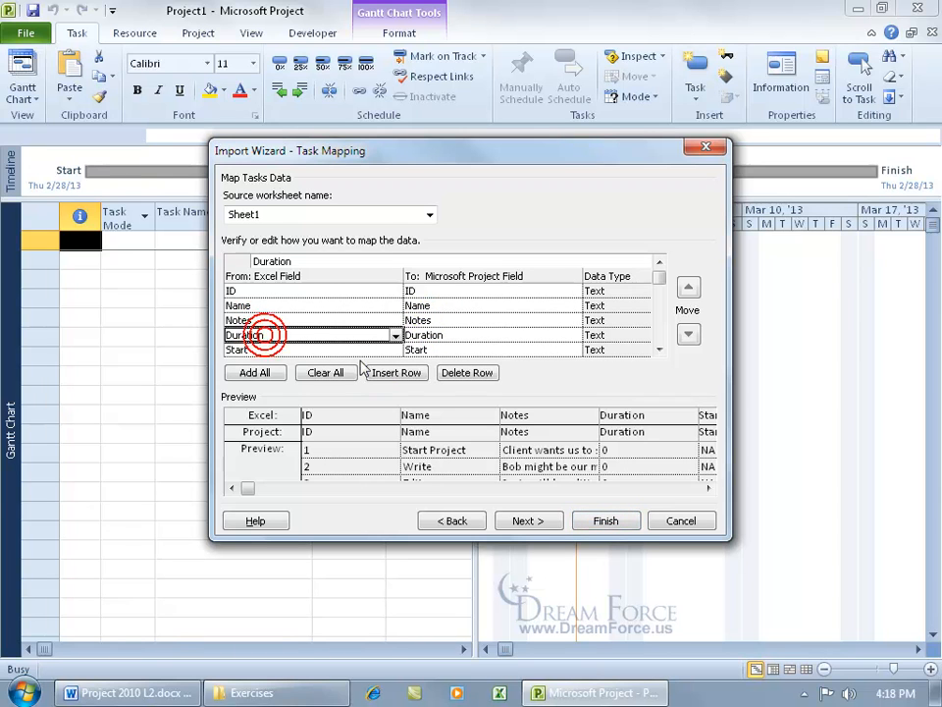
click(446, 374)
click(447, 374)
click(448, 374)
click(447, 374)
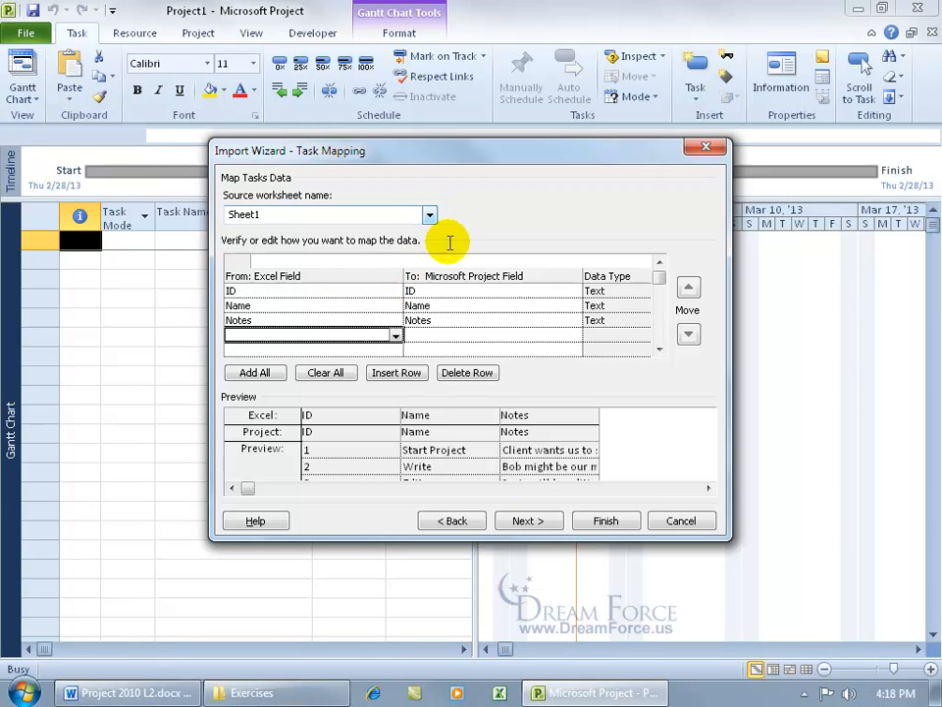
click(535, 522)
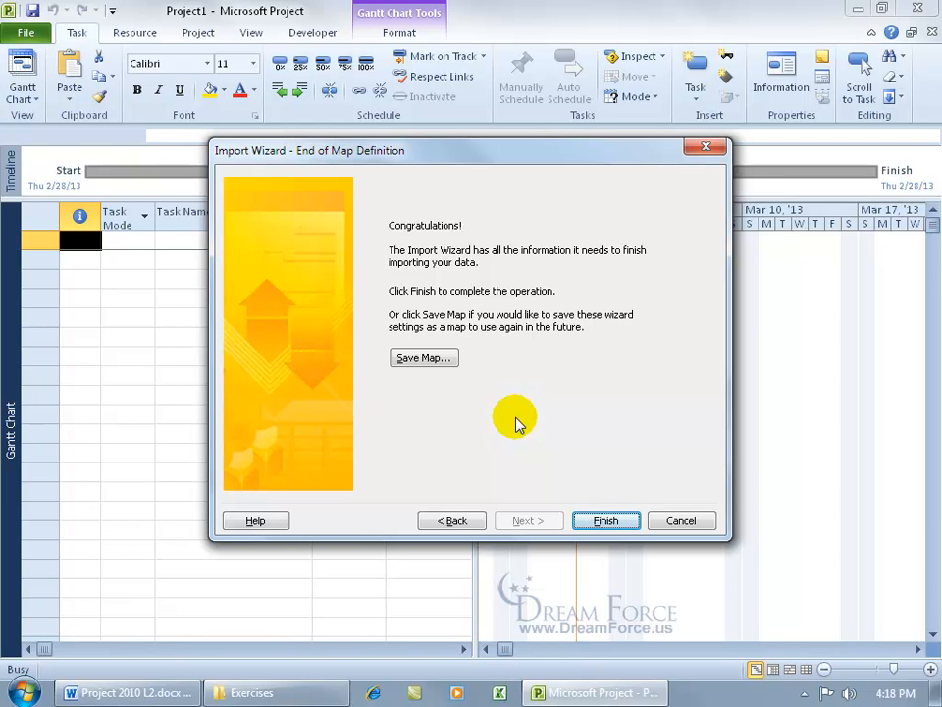
click(605, 521)
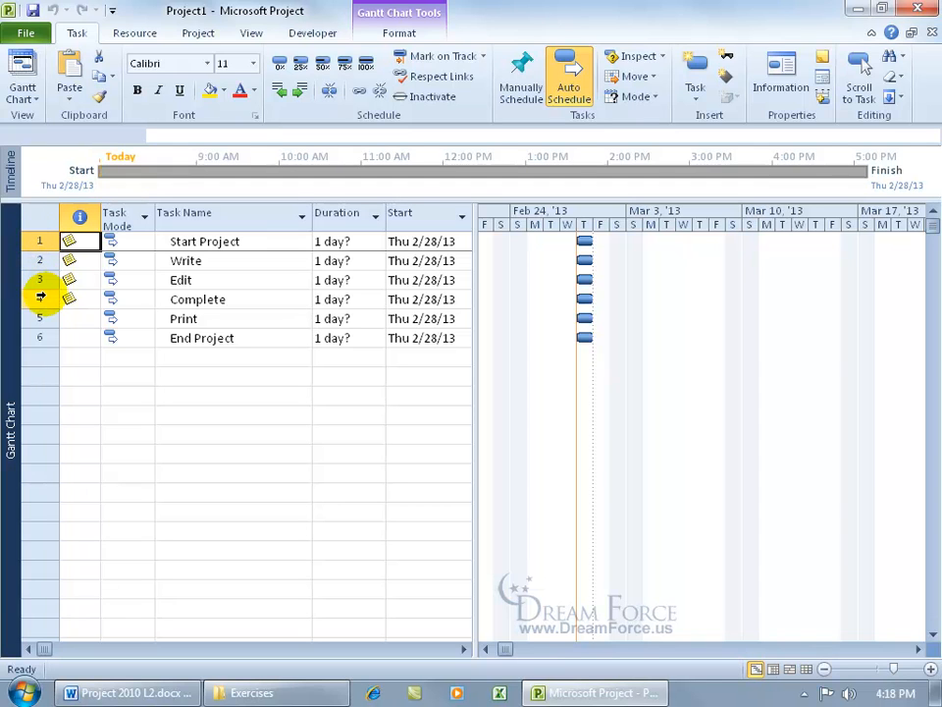
- Read the imported notes of the first two tasks and check the task mode options for Start Project
mouse_move(94, 243)
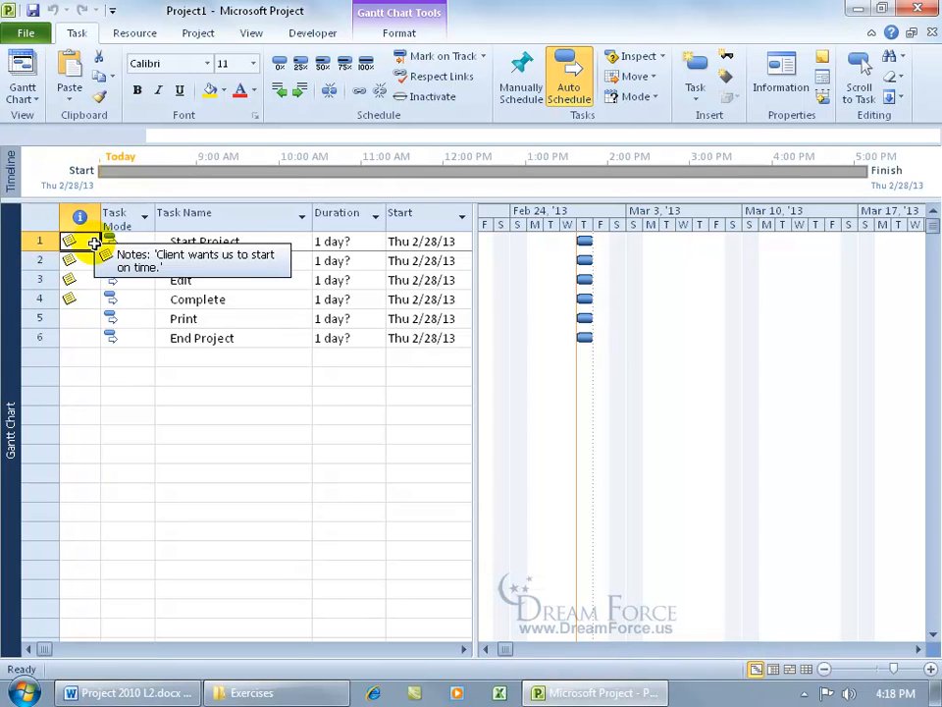
mouse_move(77, 262)
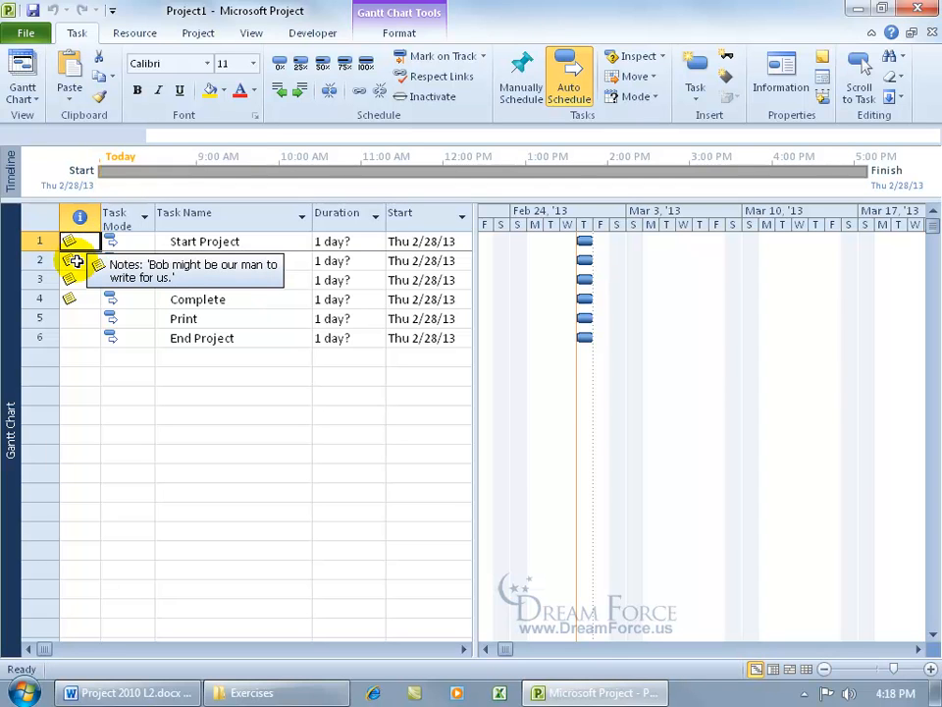
click(240, 319)
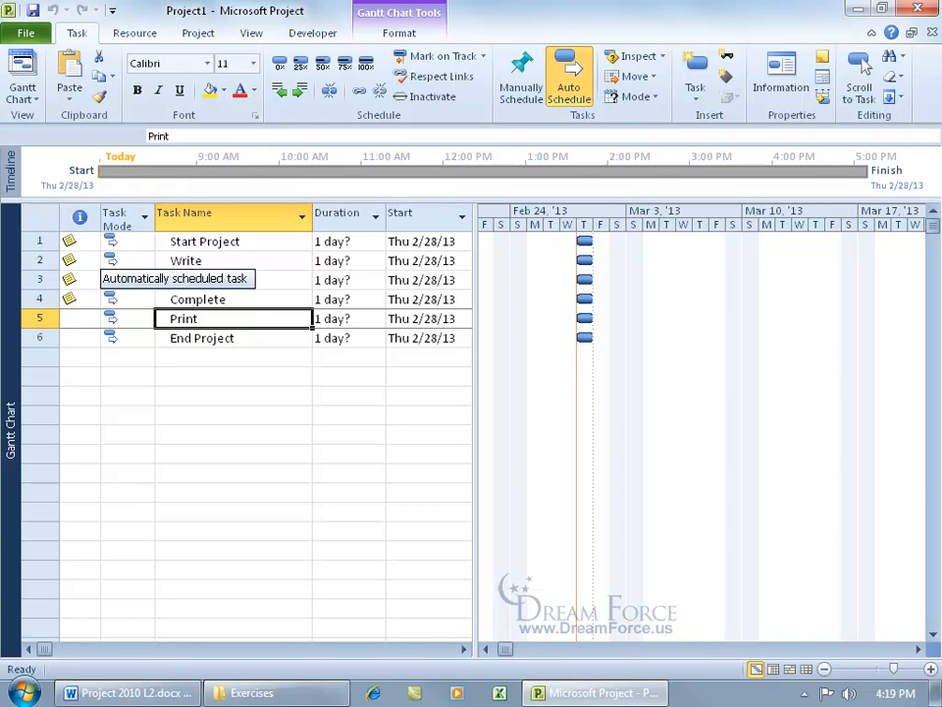
click(116, 241)
click(118, 241)
click(147, 241)
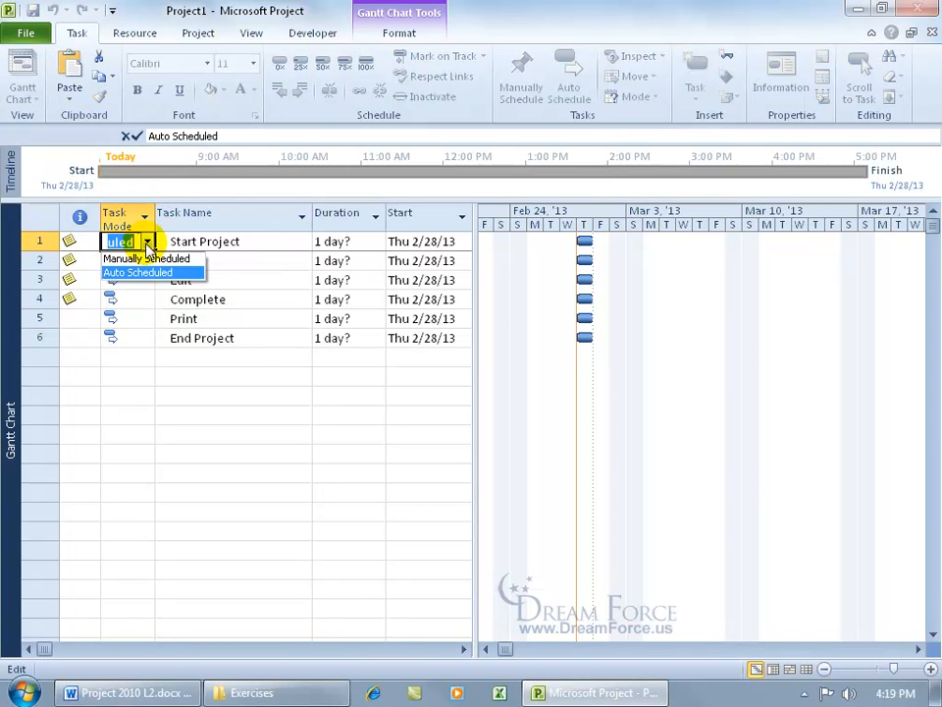
click(133, 288)
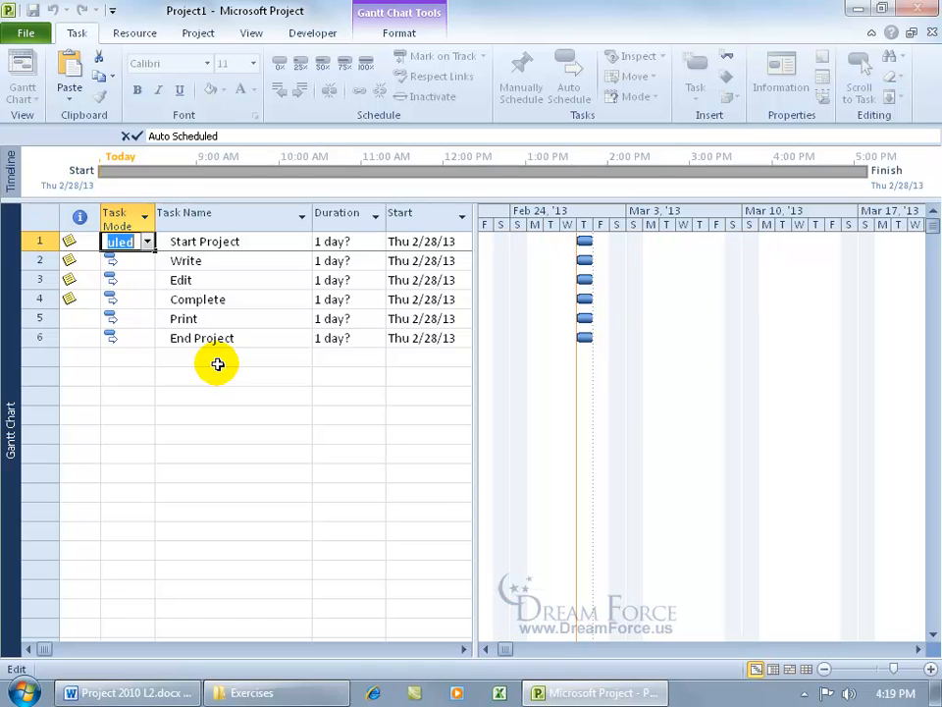
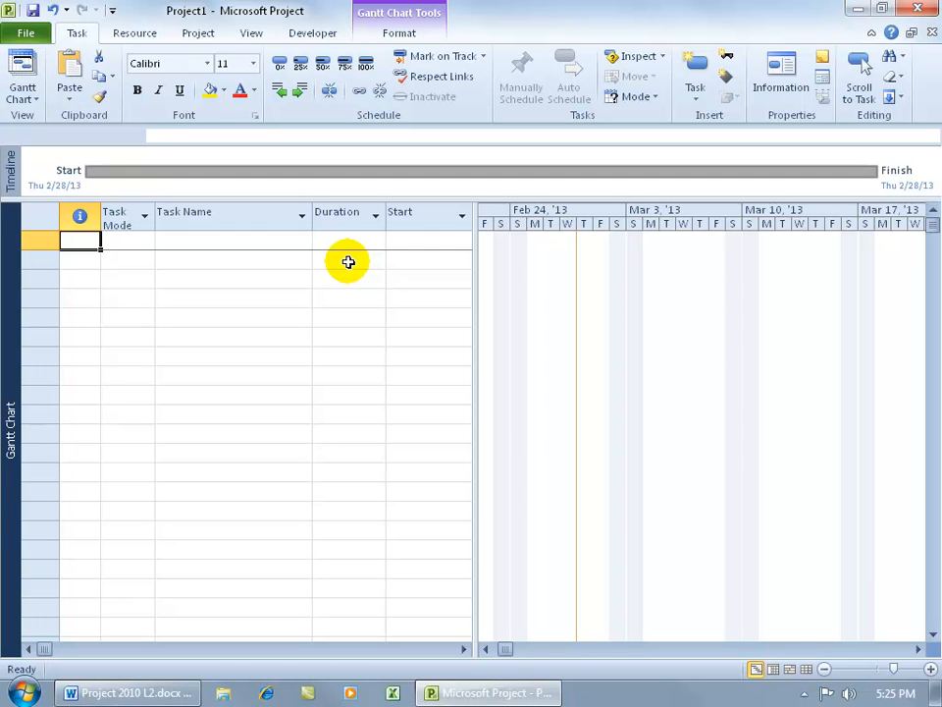
- Switch the blank project from the Gantt Chart to the Resource Sheet view
right_click(11, 323)
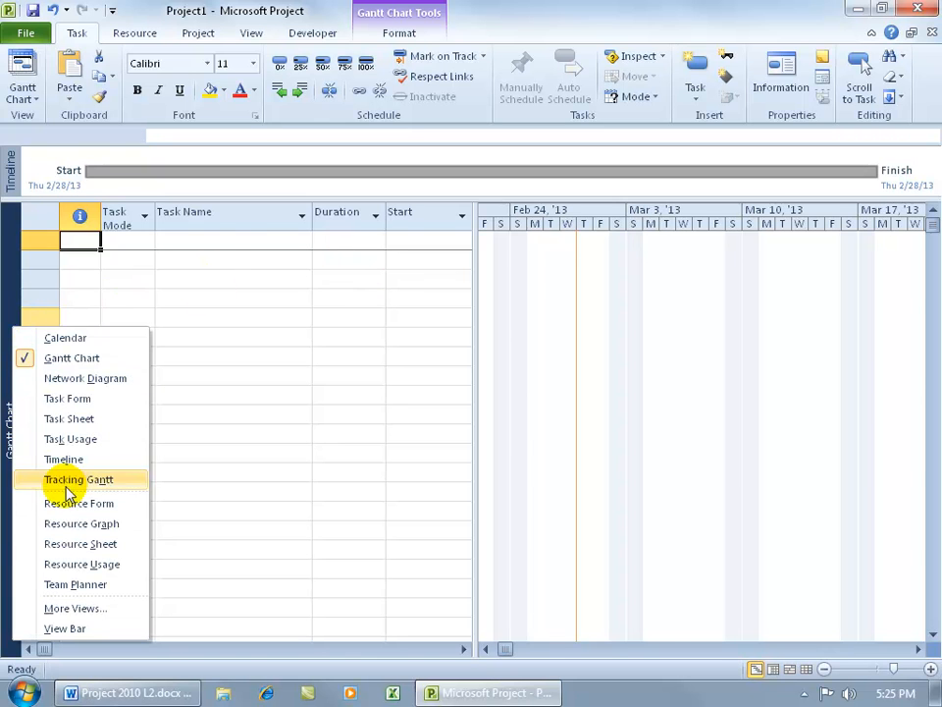
click(74, 542)
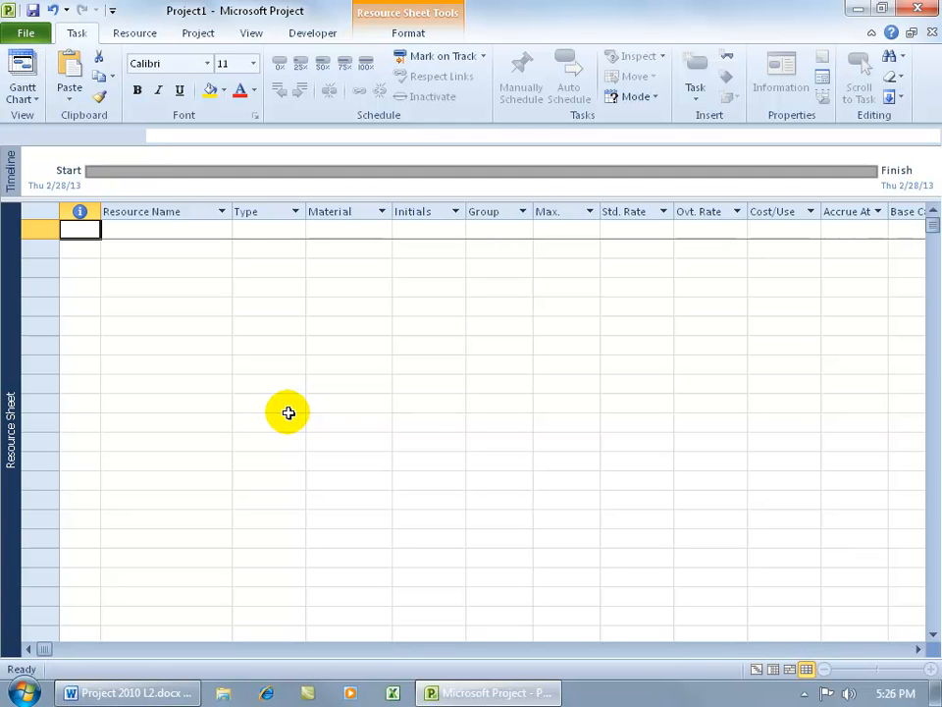
- Open Resource Teams.mdb from the desktop's Exercises folder in Access and view the tables tblResourcesTeam1 and tblResourcesTeam2
click(857, 9)
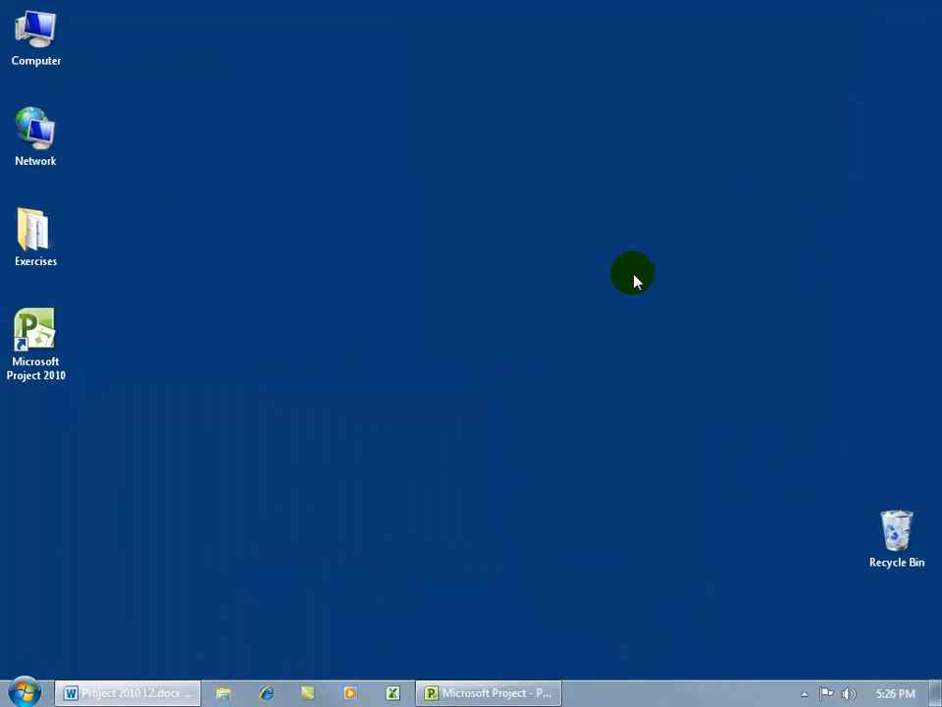
double_click(34, 234)
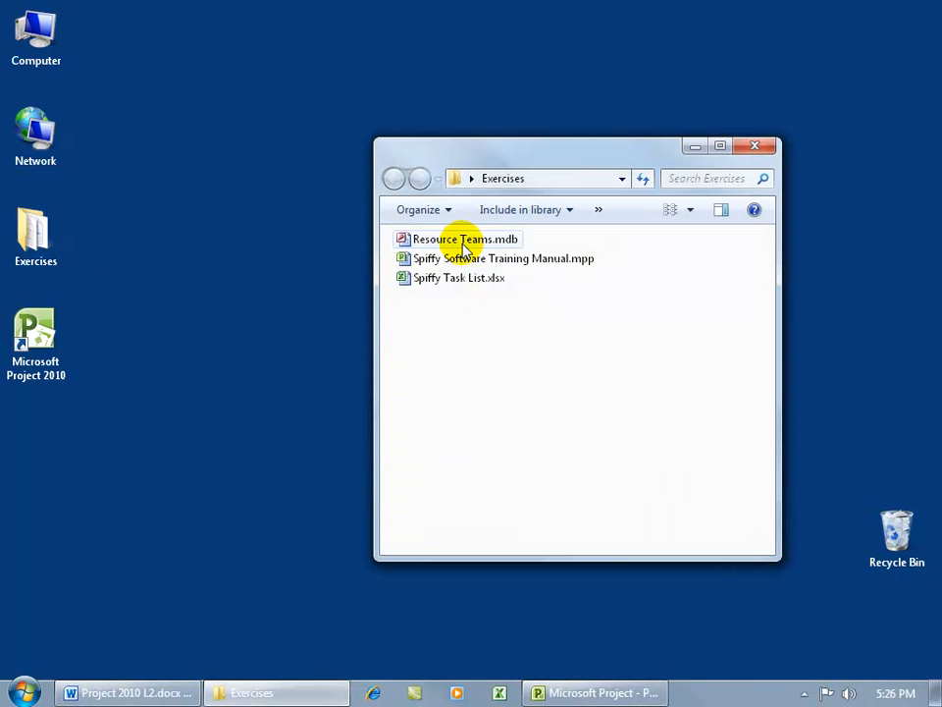
double_click(465, 240)
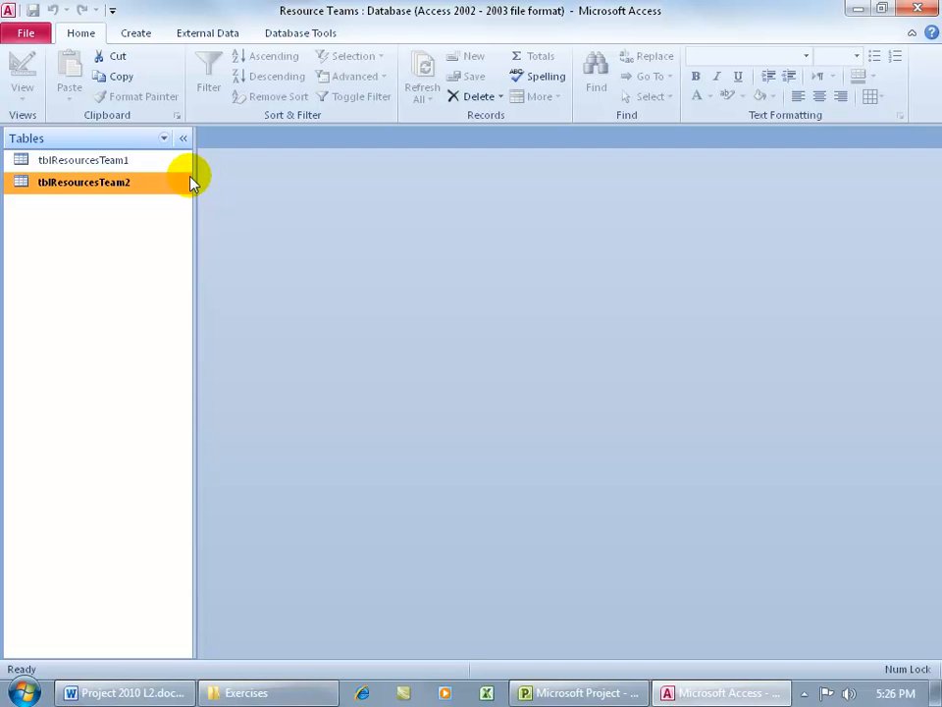
double_click(138, 165)
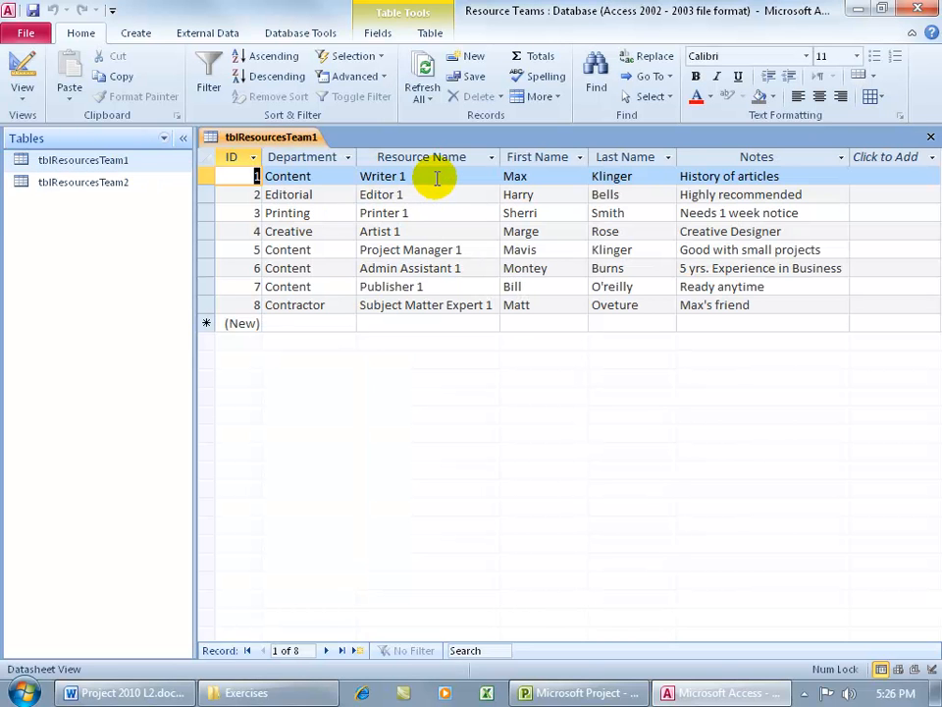
double_click(117, 182)
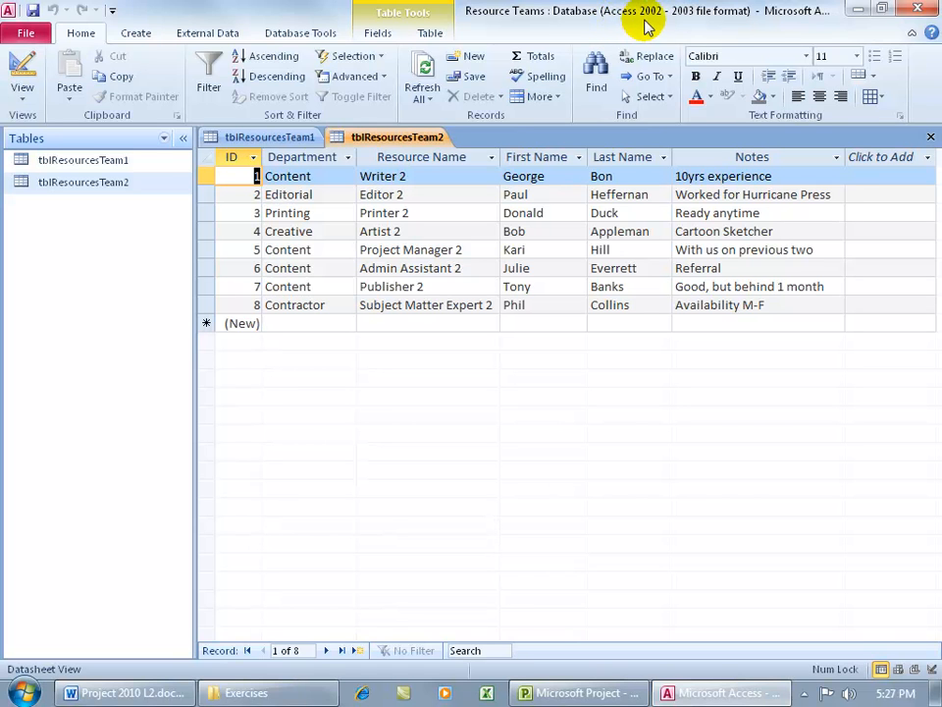
- Examine the file formats available for saving the Resource Teams database, and close Access
click(26, 35)
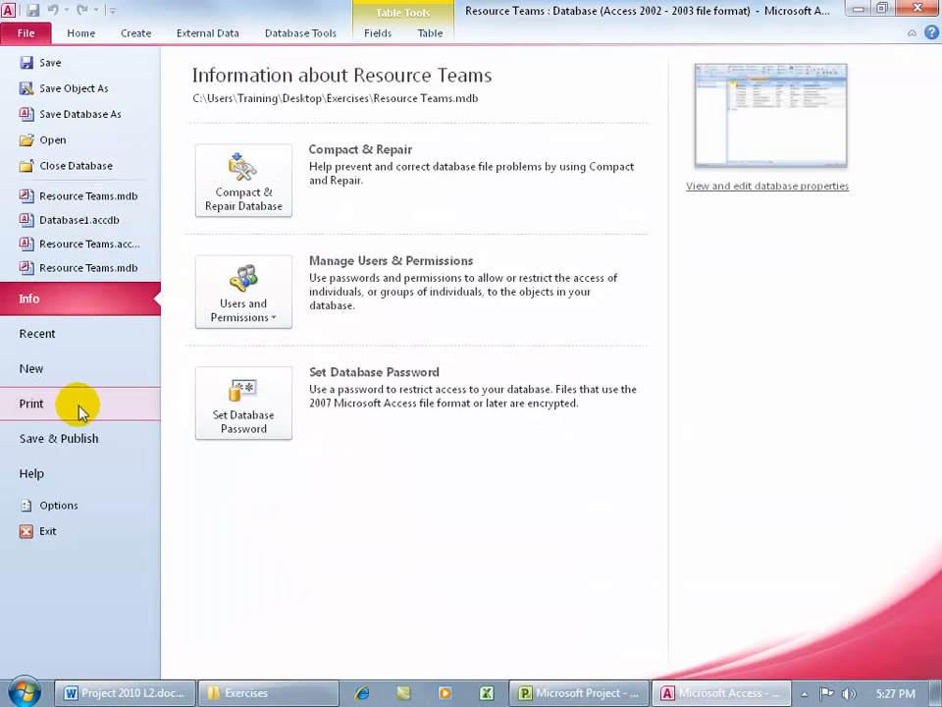
click(83, 439)
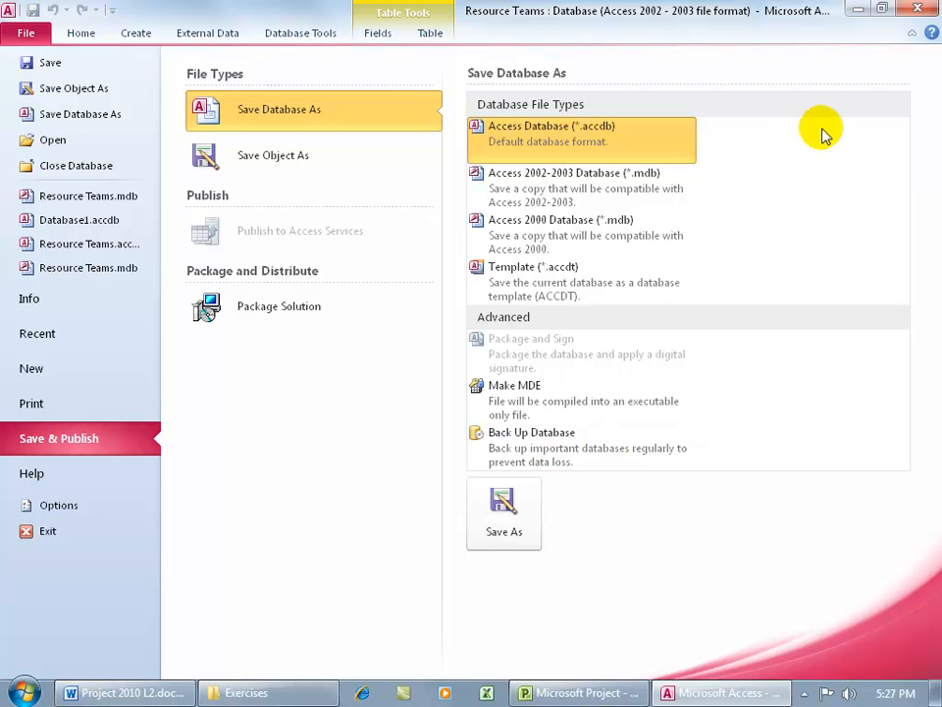
click(918, 8)
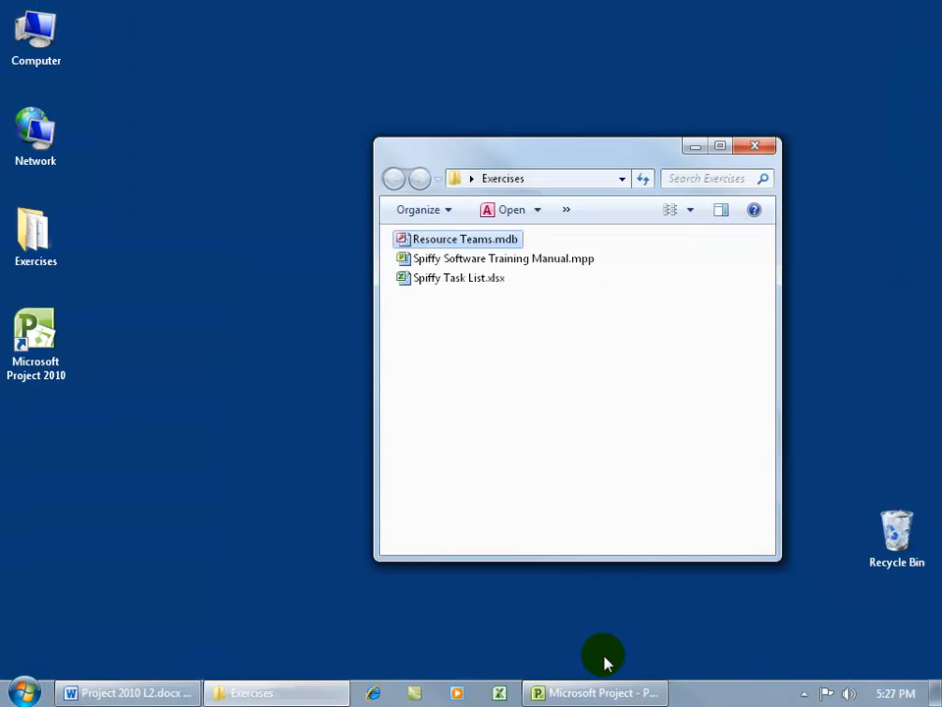
- Switch back to Microsoft Project and set the Trust Center's legacy formats option to allow loading files with legacy or non-default file formats
click(602, 693)
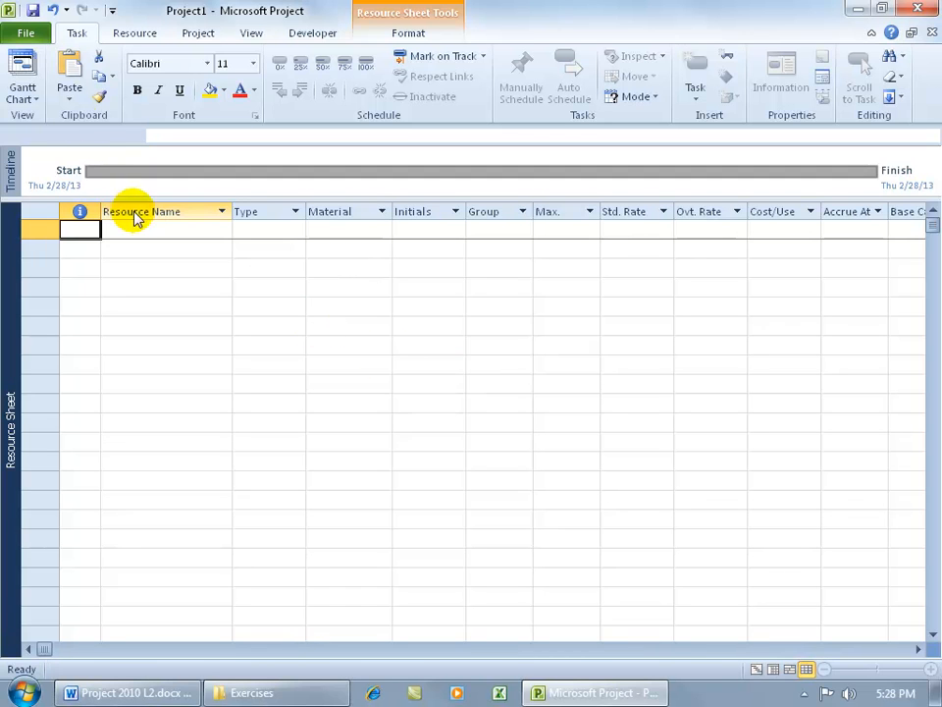
click(33, 32)
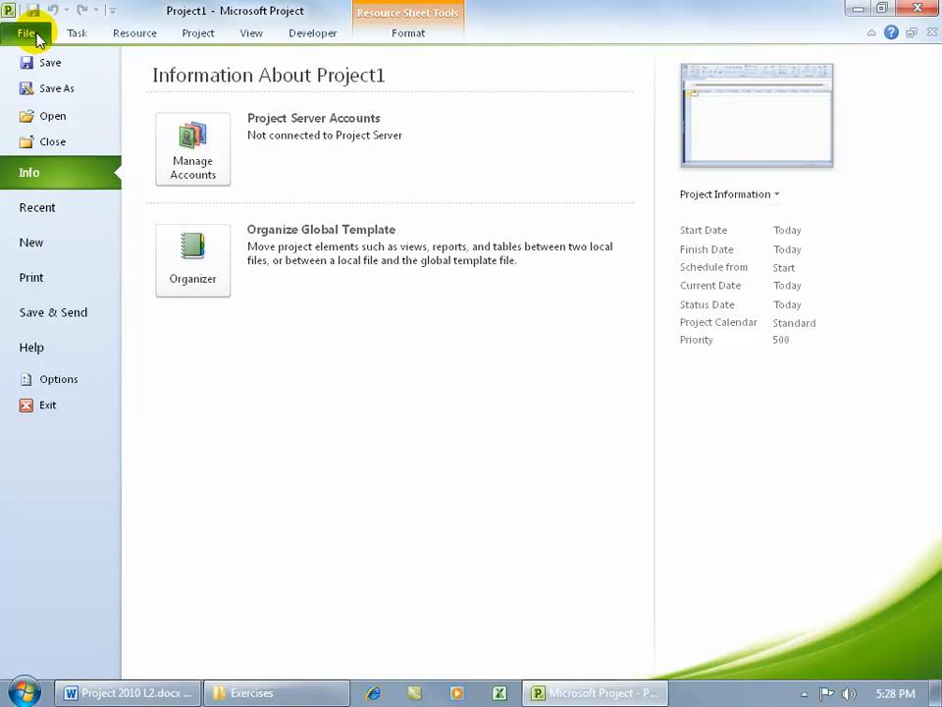
click(92, 375)
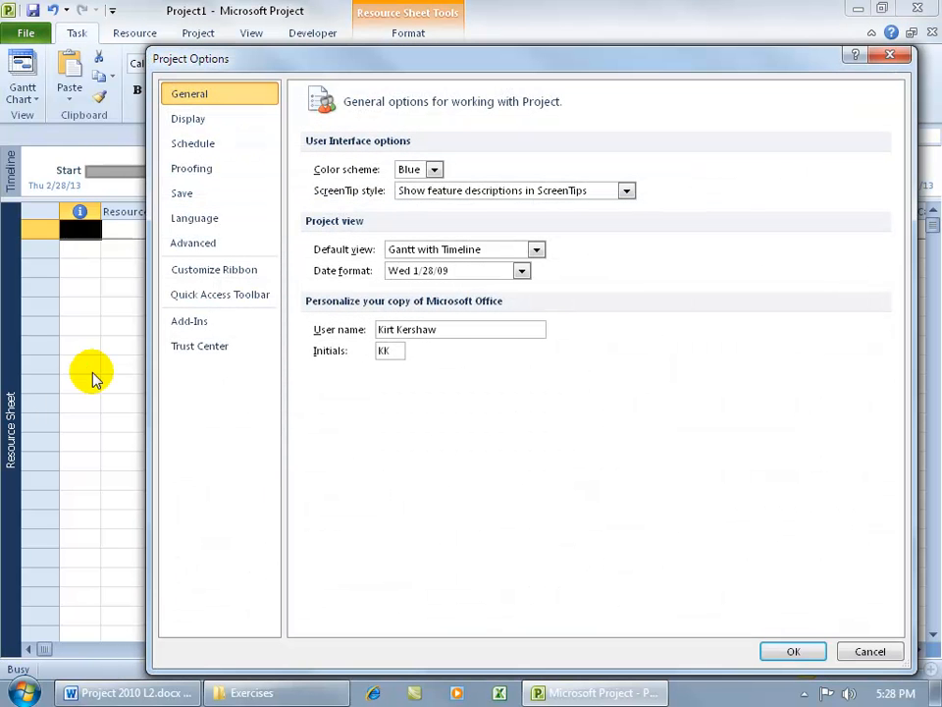
click(214, 355)
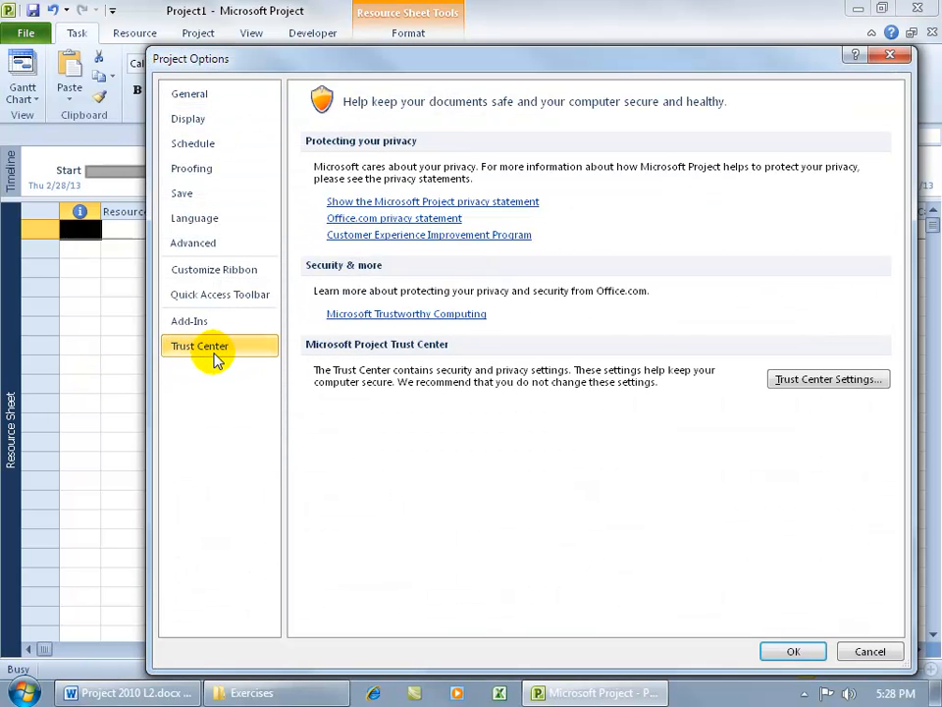
click(808, 381)
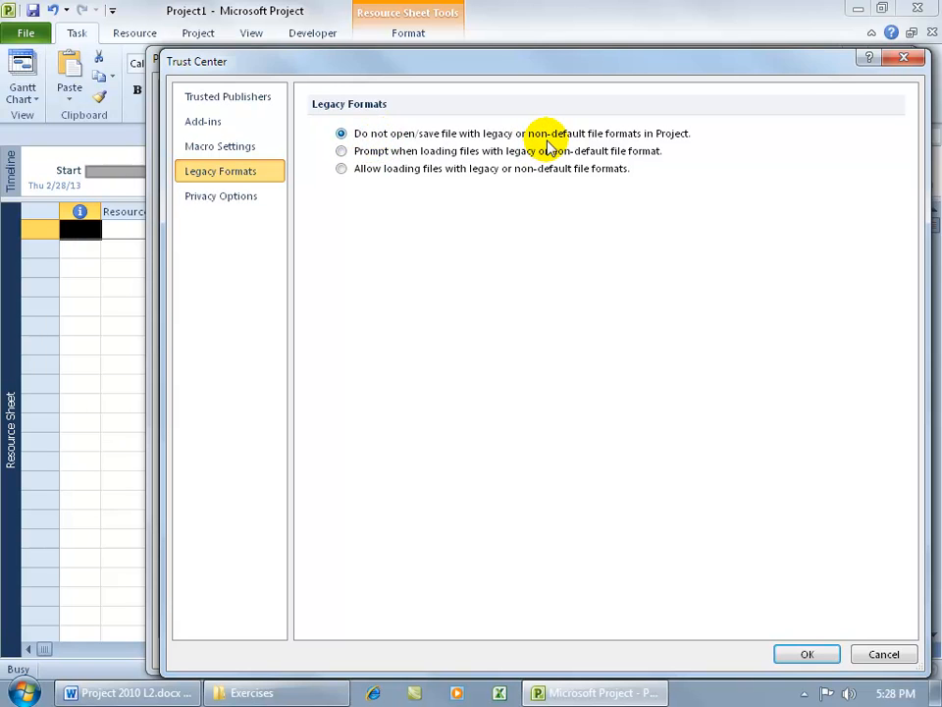
click(407, 173)
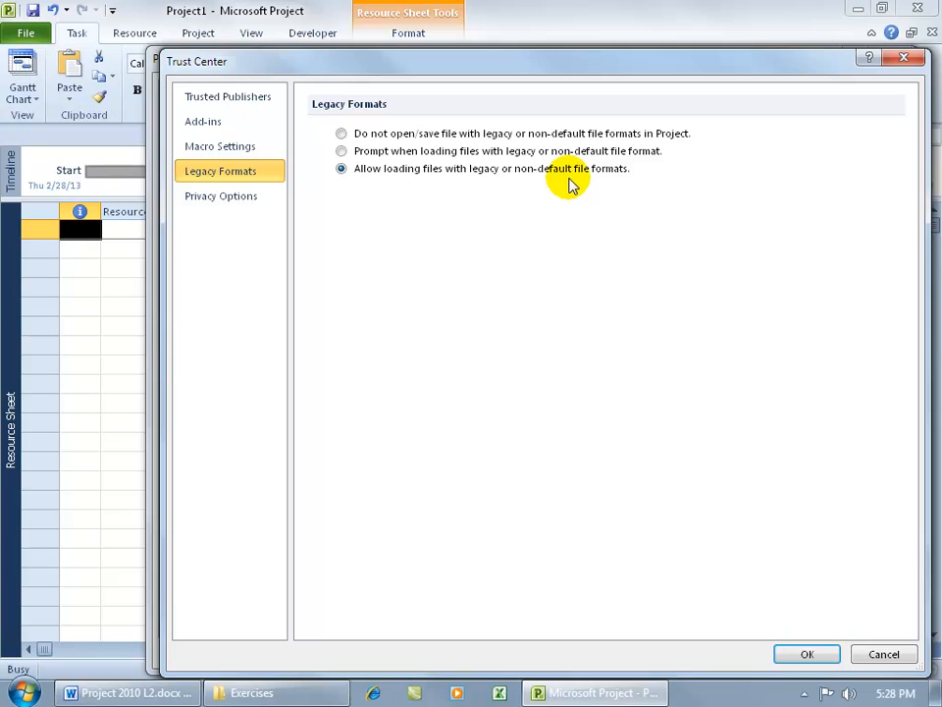
click(830, 653)
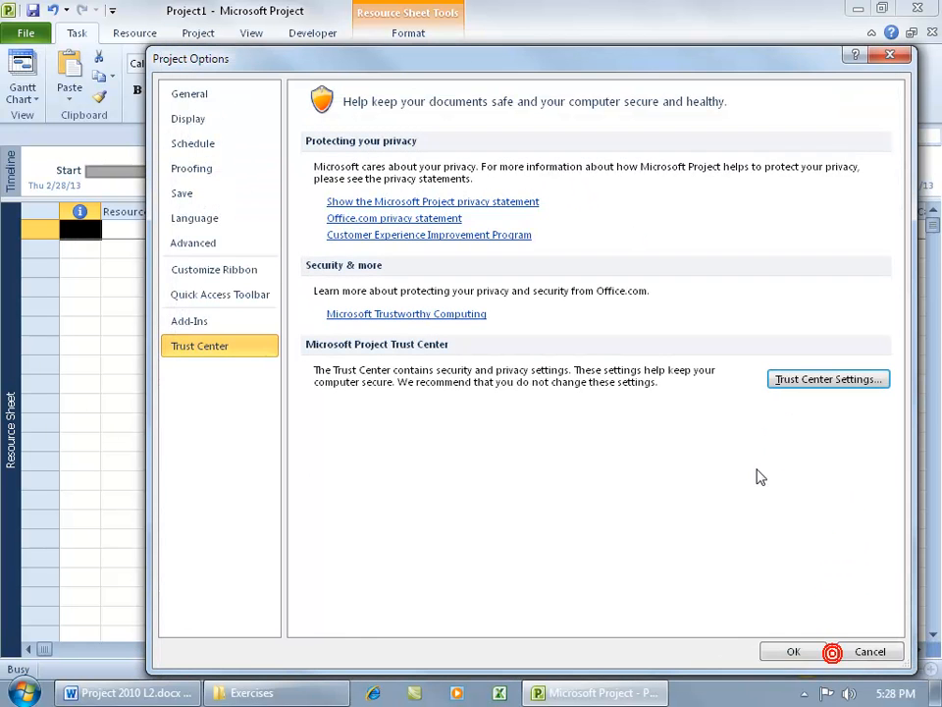
click(794, 652)
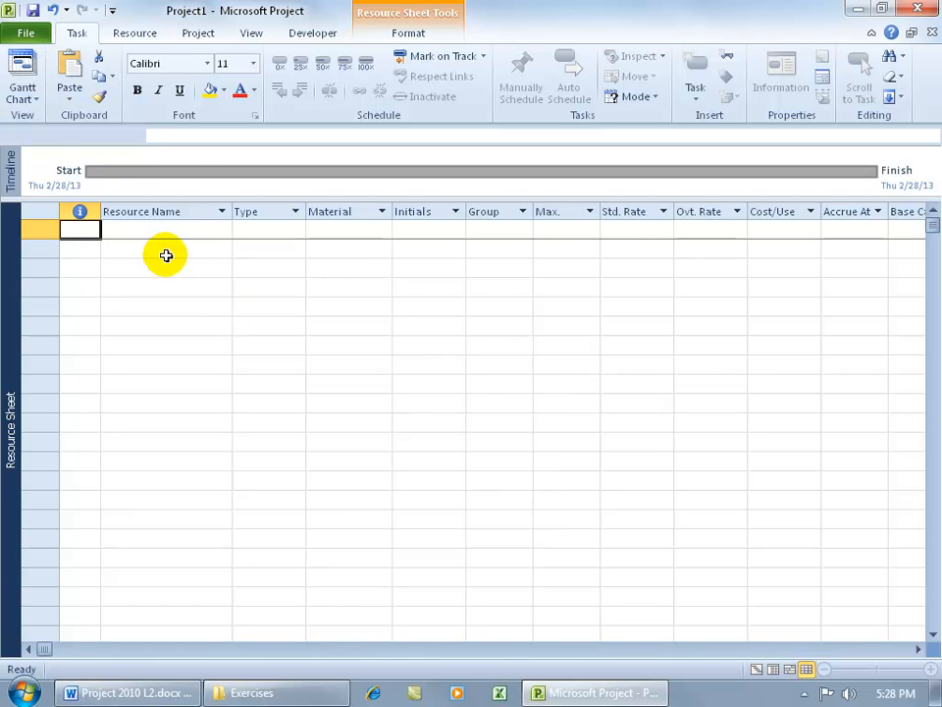
- Open Resource Teams.mdb from the Exercises folder, showing all file types, to start the Import Wizard
click(26, 32)
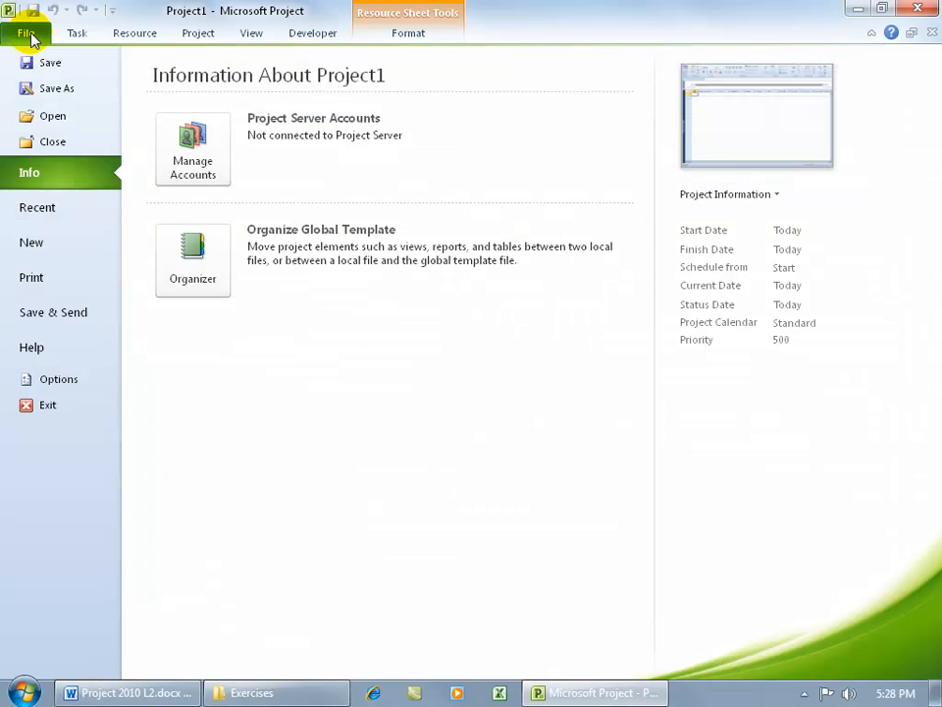
click(46, 121)
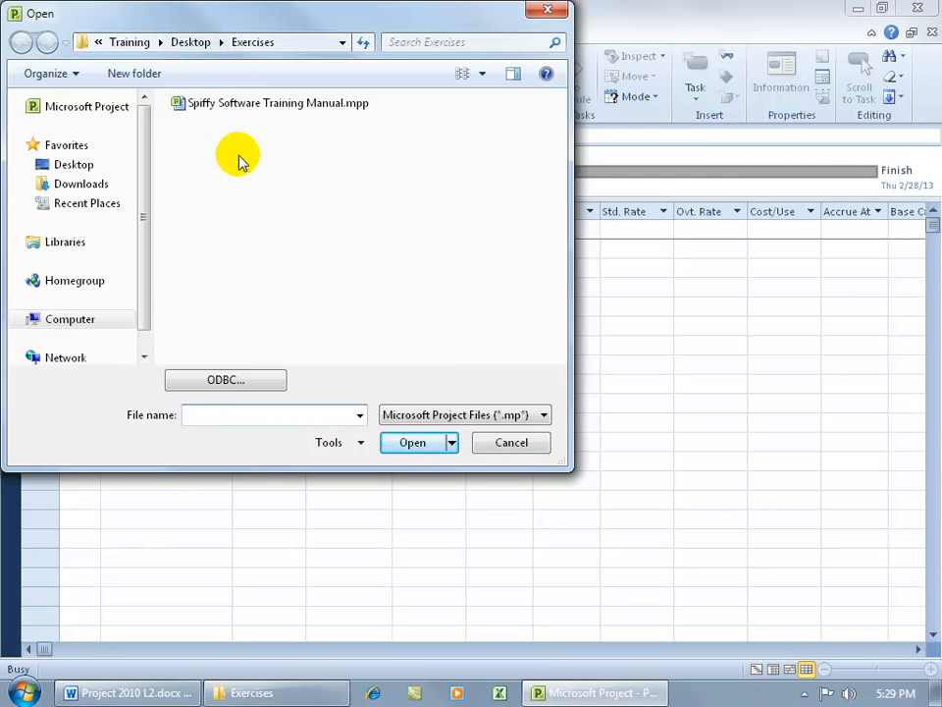
click(447, 415)
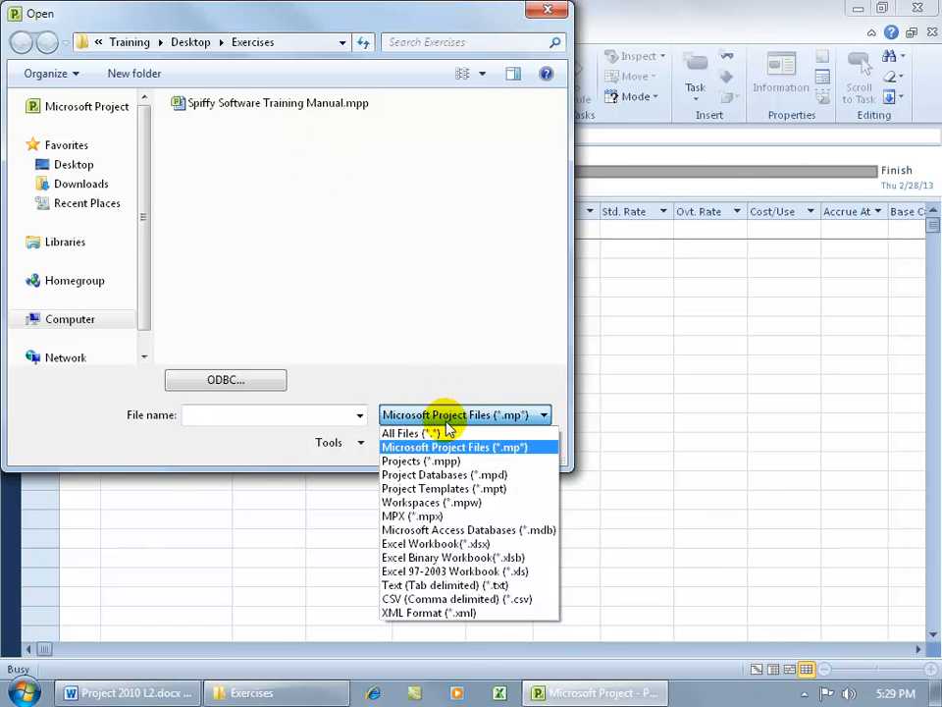
click(441, 433)
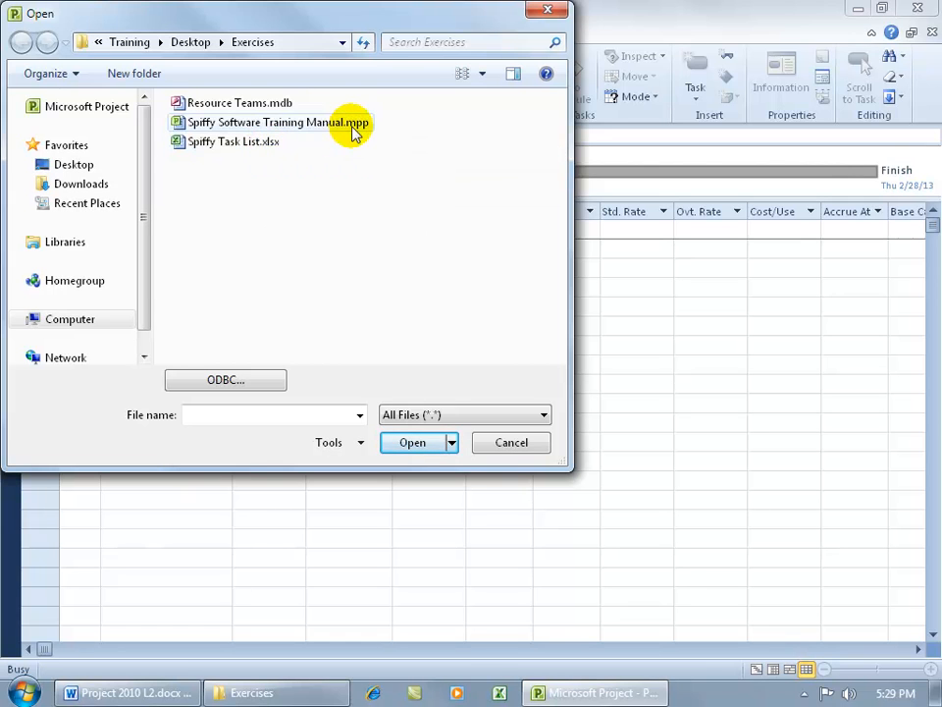
double_click(231, 106)
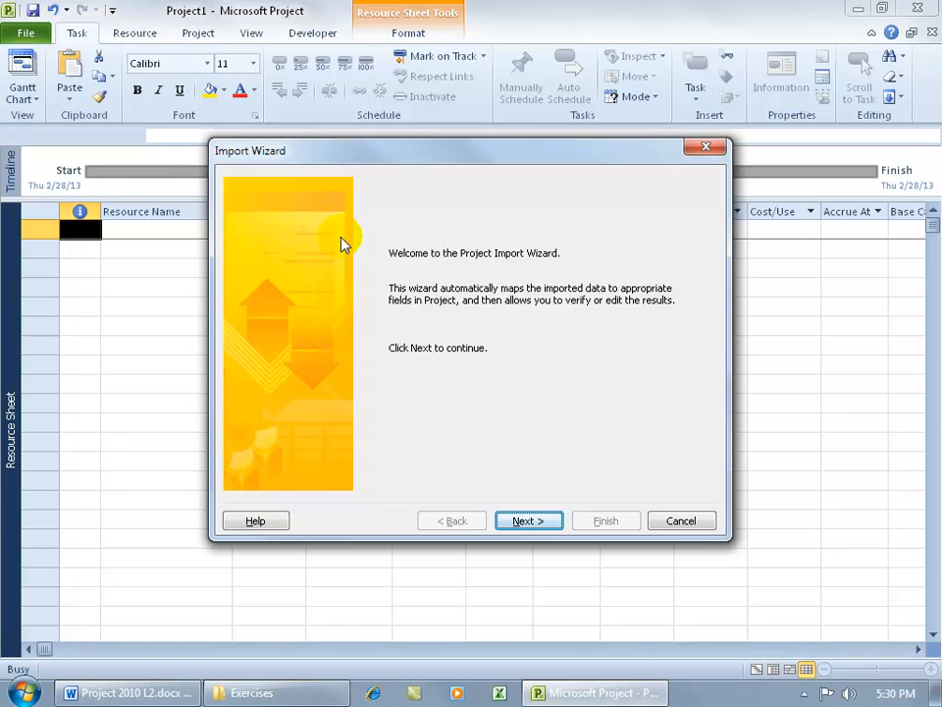
- Set the import to use a new map, append the data to the active project, and bring in Resources data
click(539, 521)
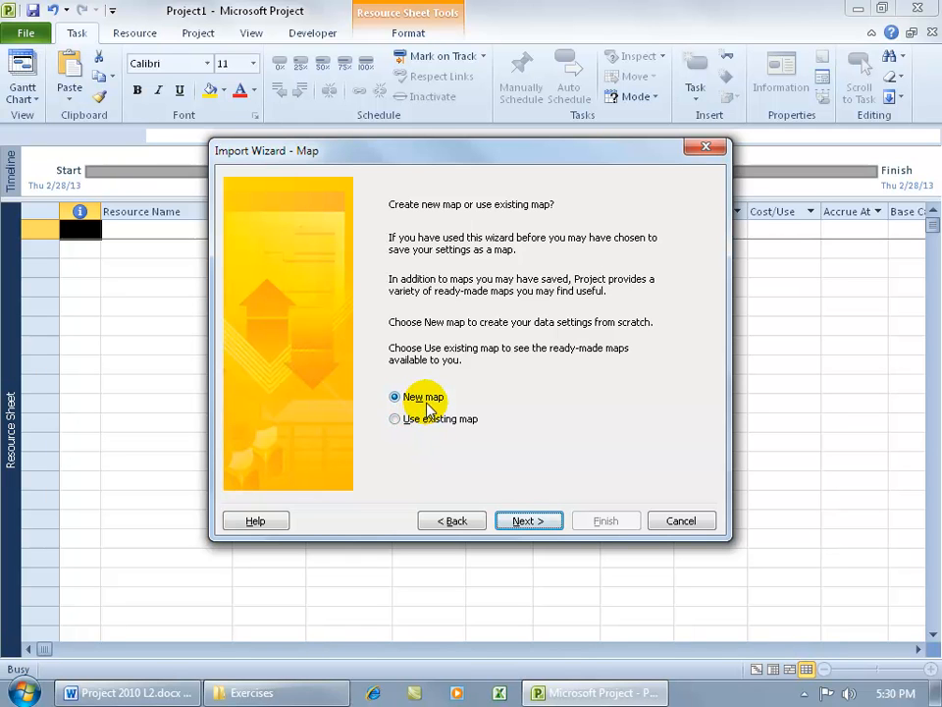
click(529, 520)
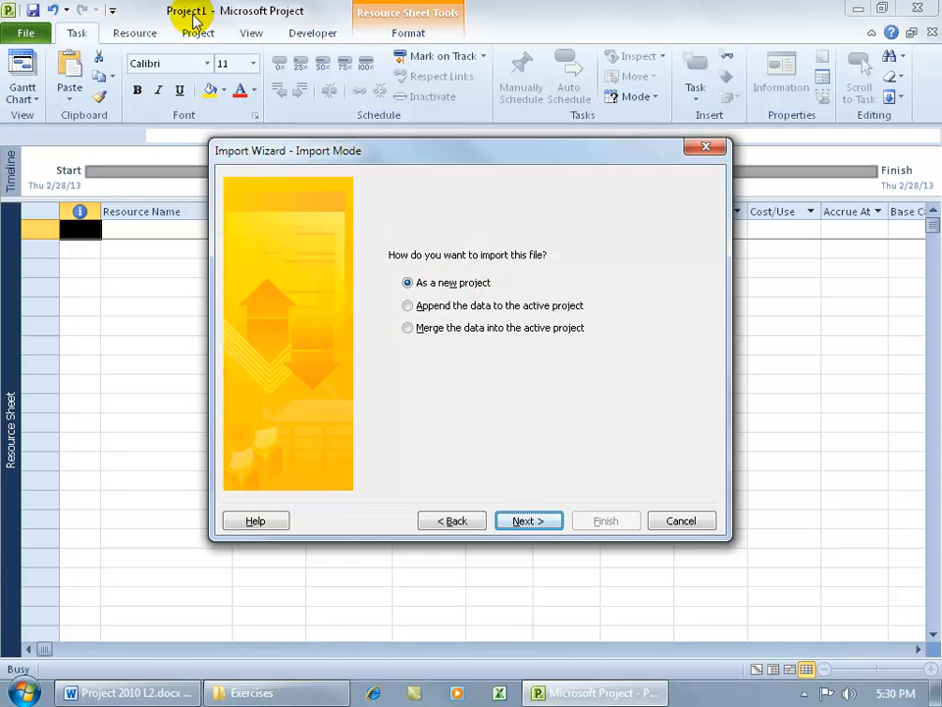
click(407, 305)
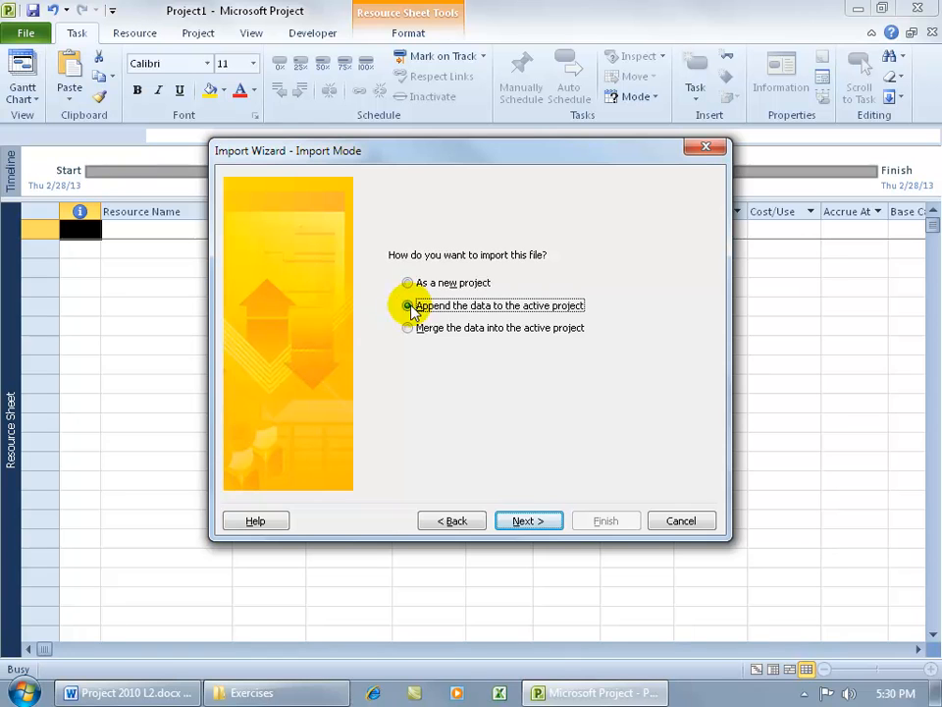
click(520, 522)
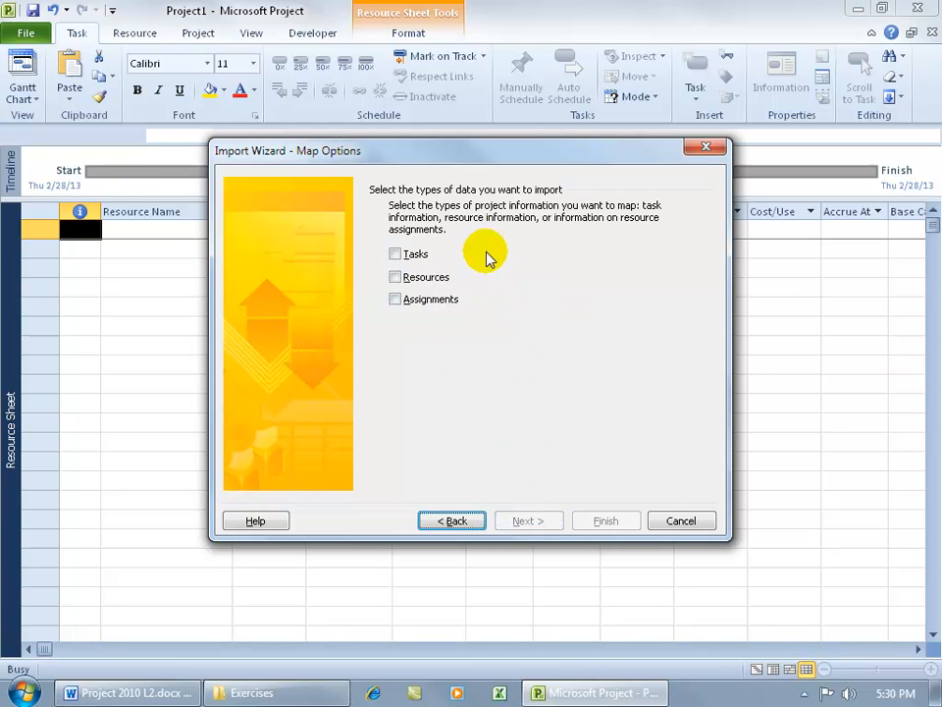
click(400, 277)
click(533, 523)
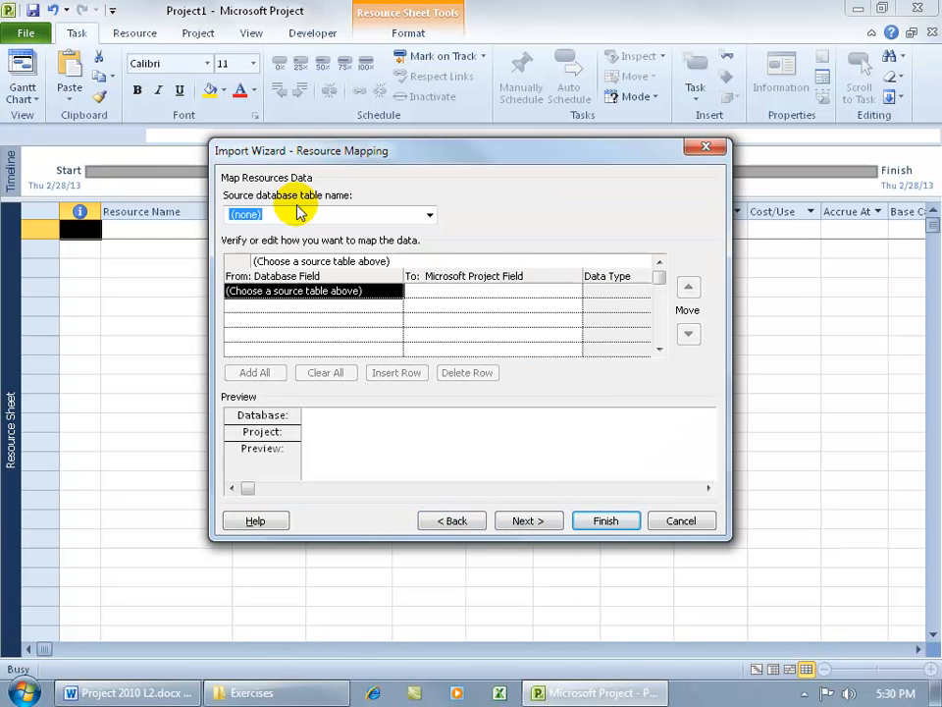
- Choose tblResourcesTeam1 as the source table and map its Resource Name field to Project's Name field
click(429, 214)
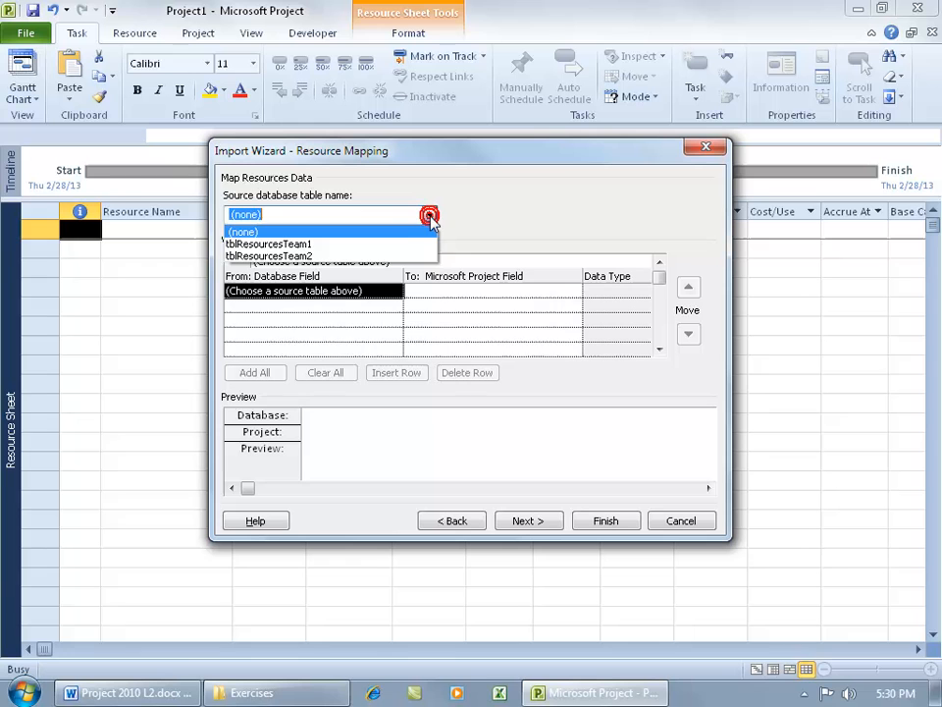
click(378, 244)
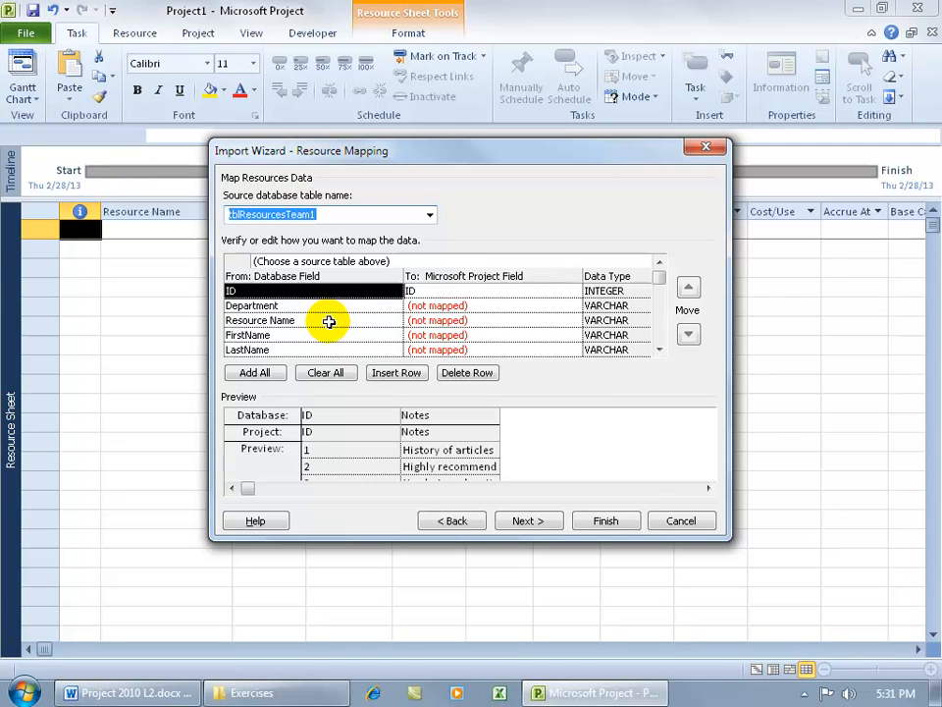
click(507, 320)
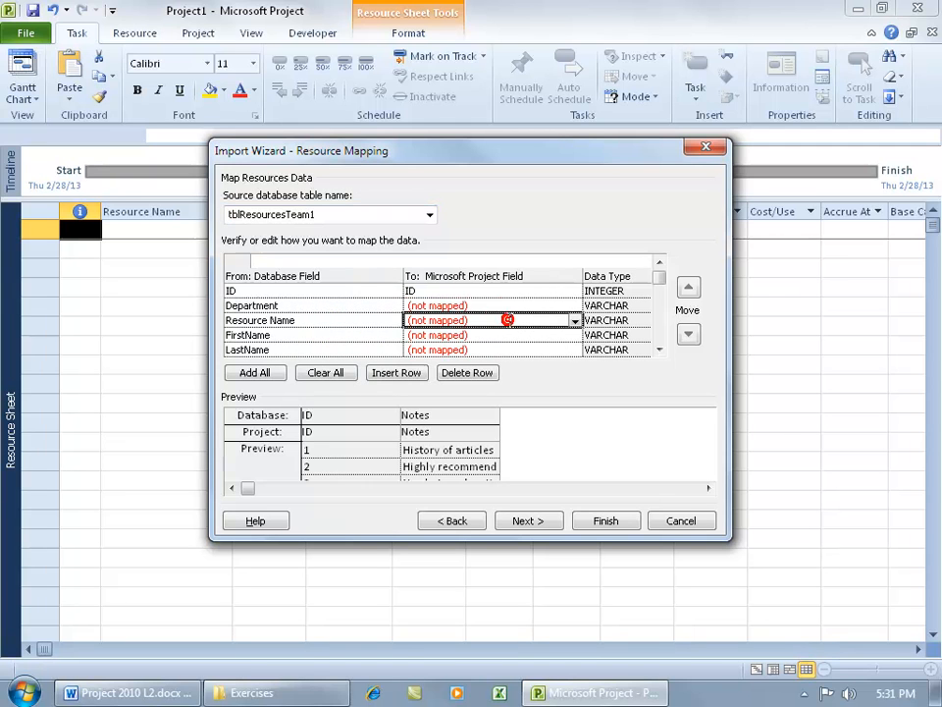
click(576, 321)
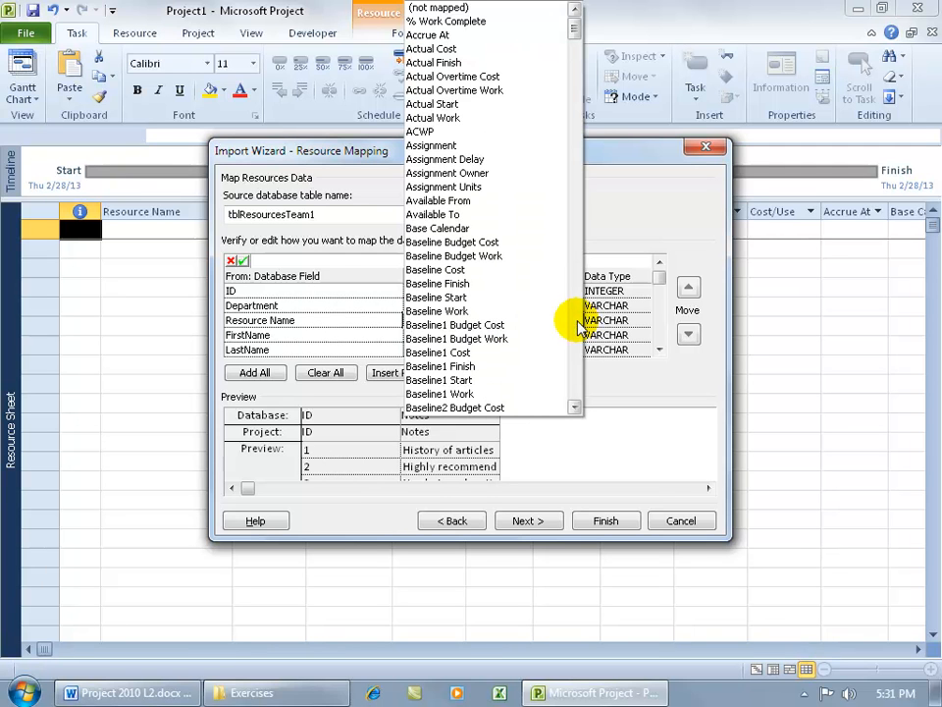
scroll(574, 319, down, 20)
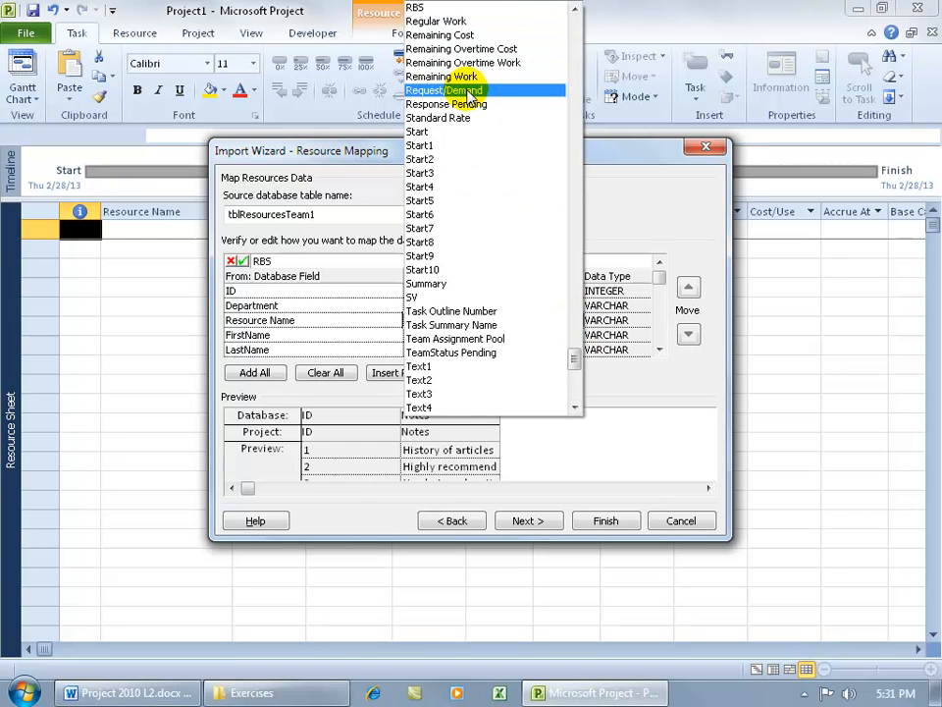
key(Escape)
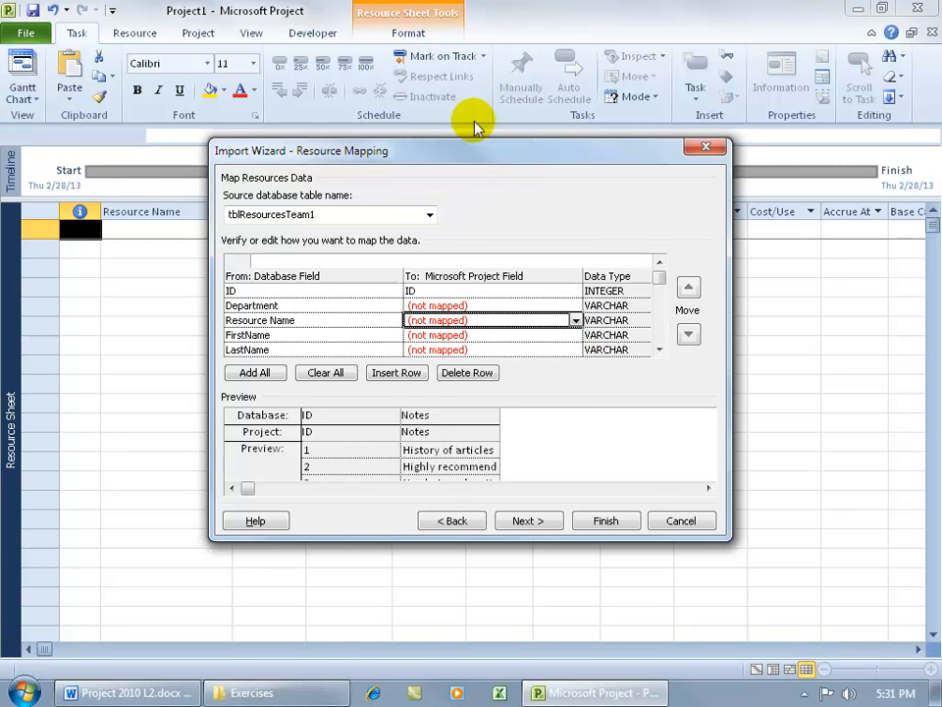
click(577, 321)
key(n)
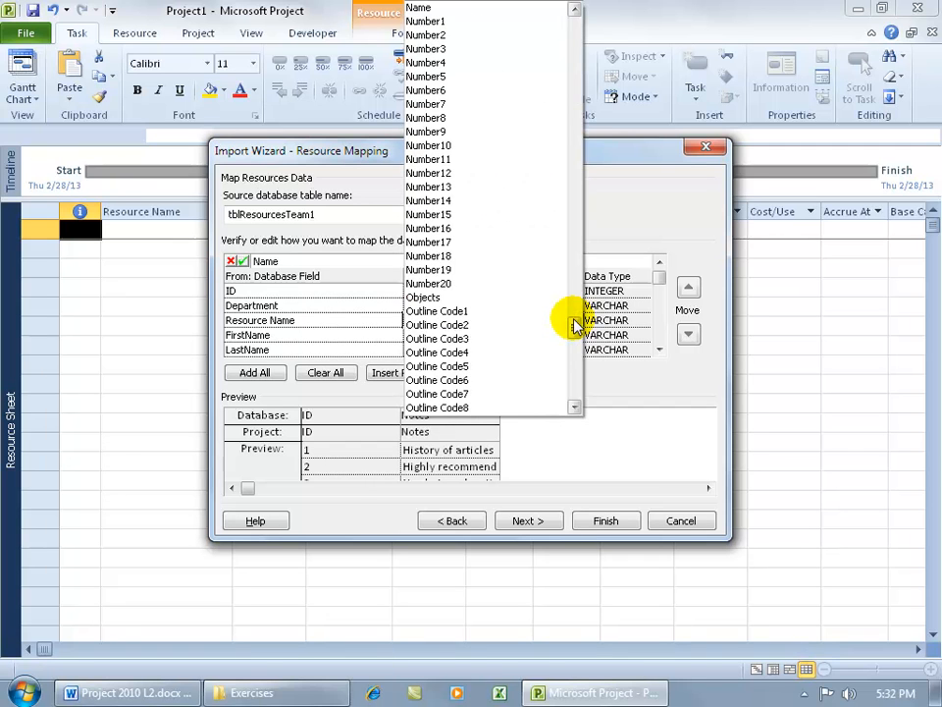
click(432, 9)
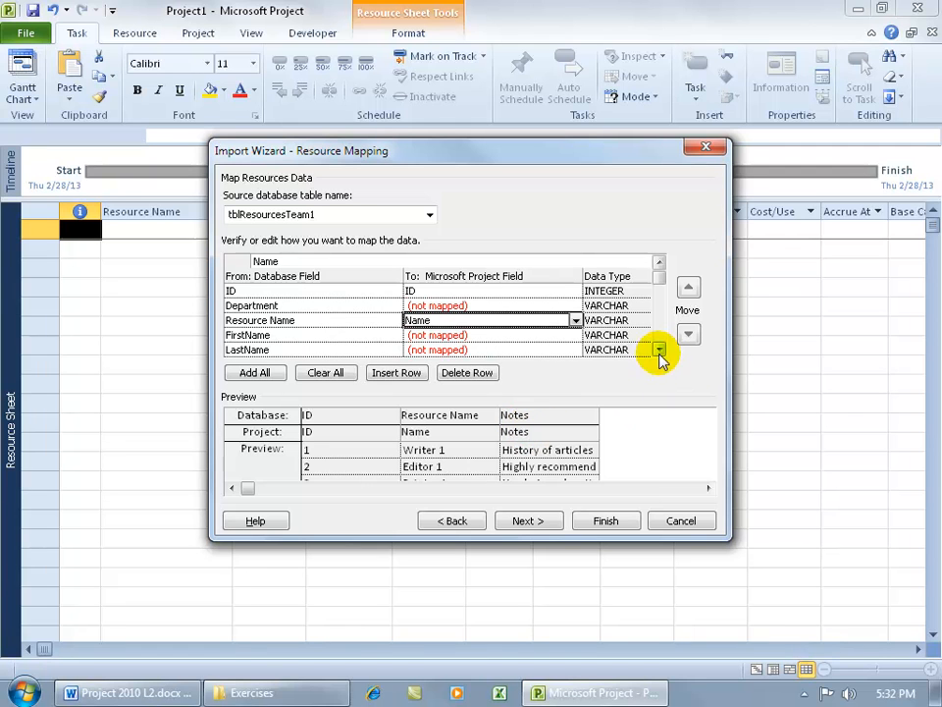
- Delete the unmapped FirstName, LastName and Department rows from the resource mapping
click(659, 350)
click(660, 350)
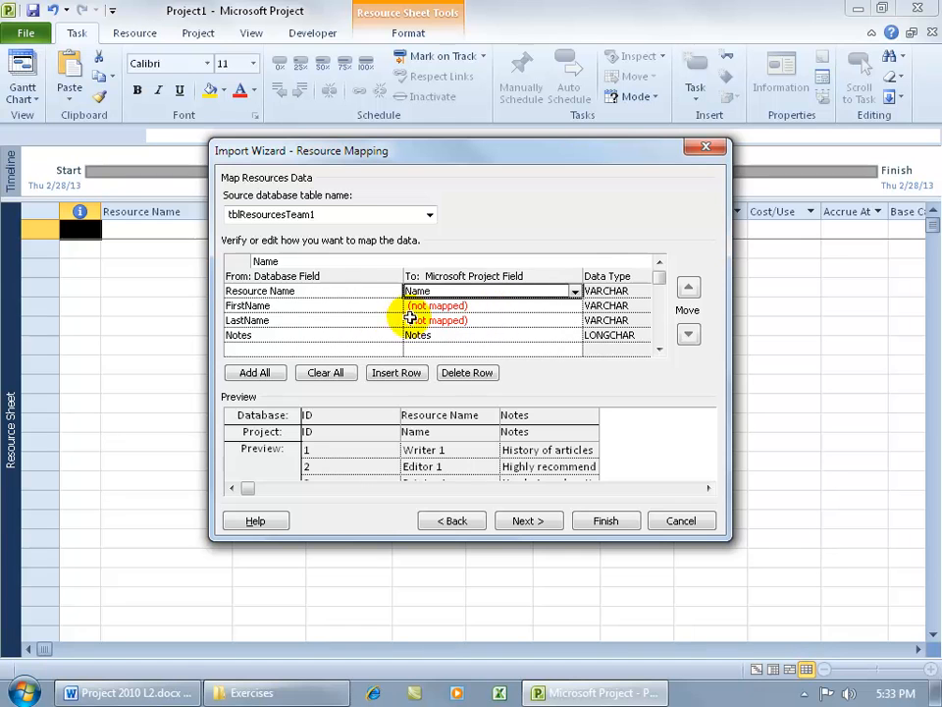
click(276, 312)
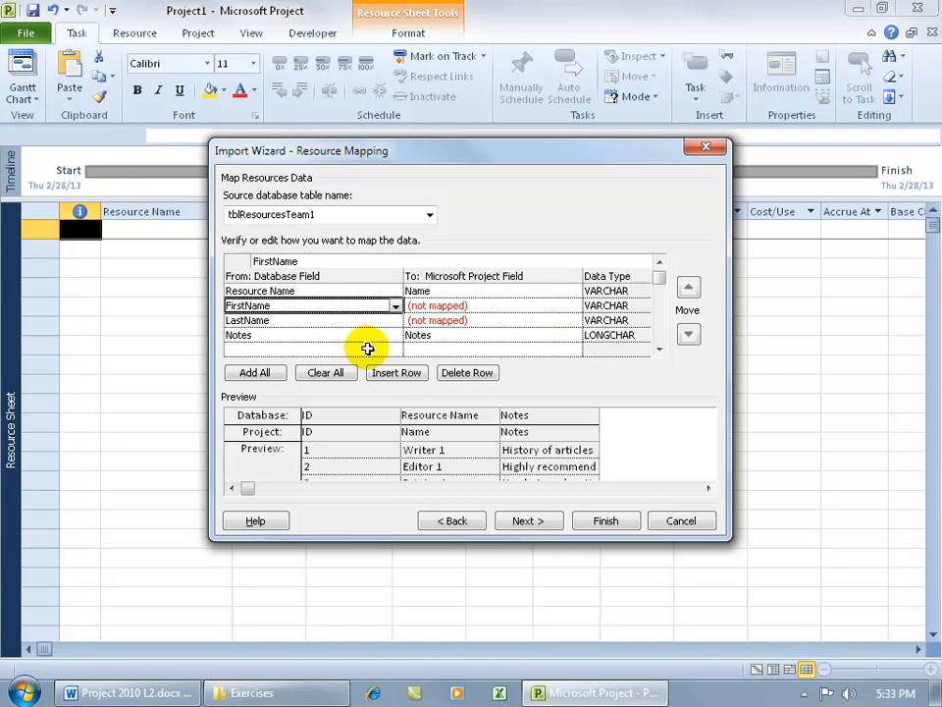
click(453, 372)
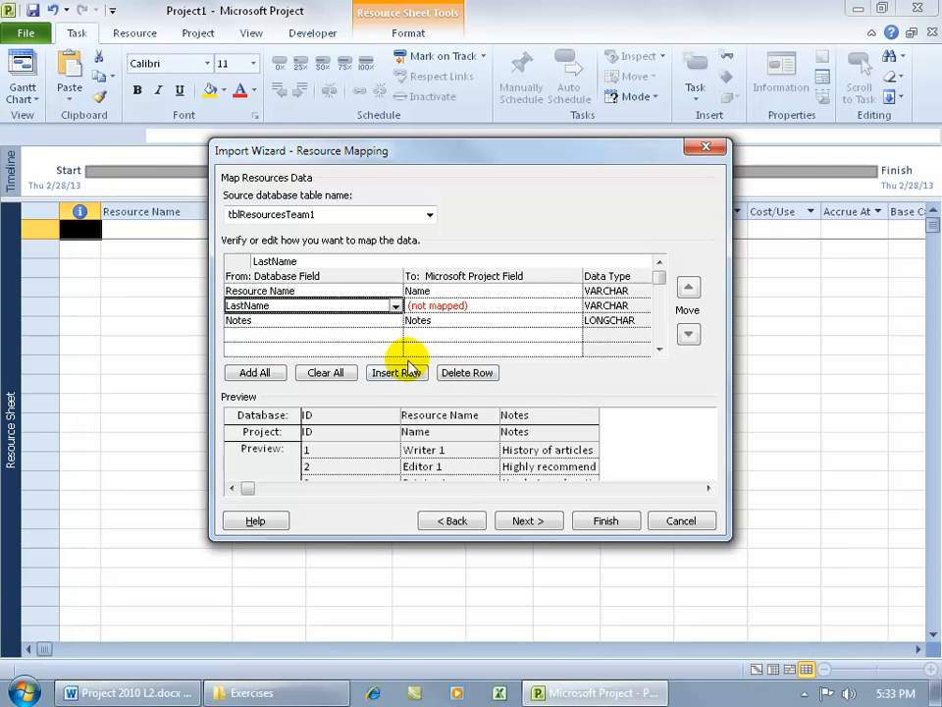
click(466, 373)
click(659, 264)
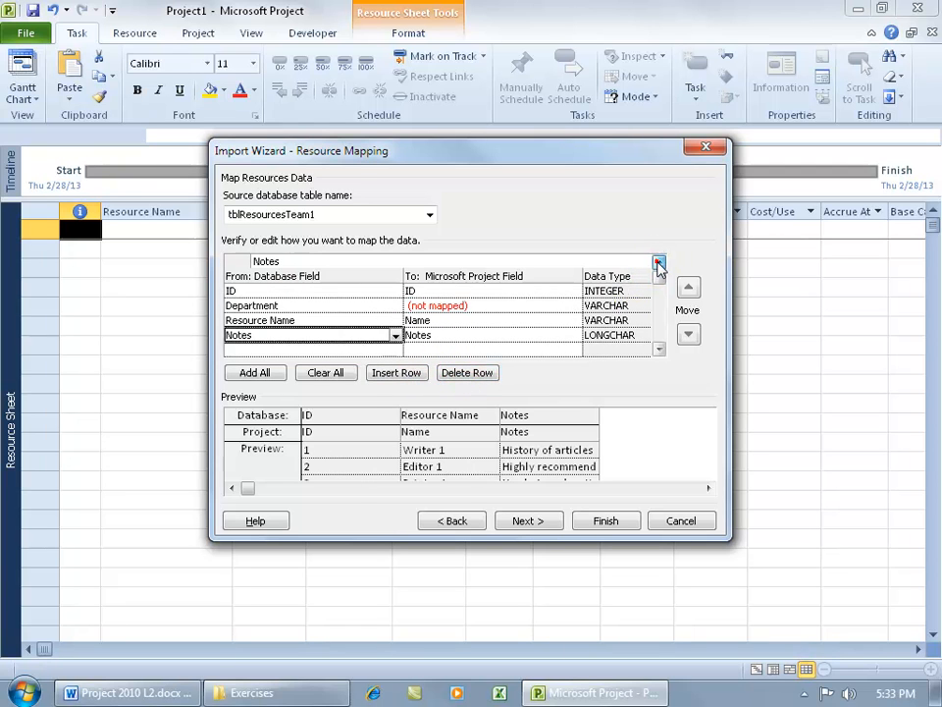
click(334, 304)
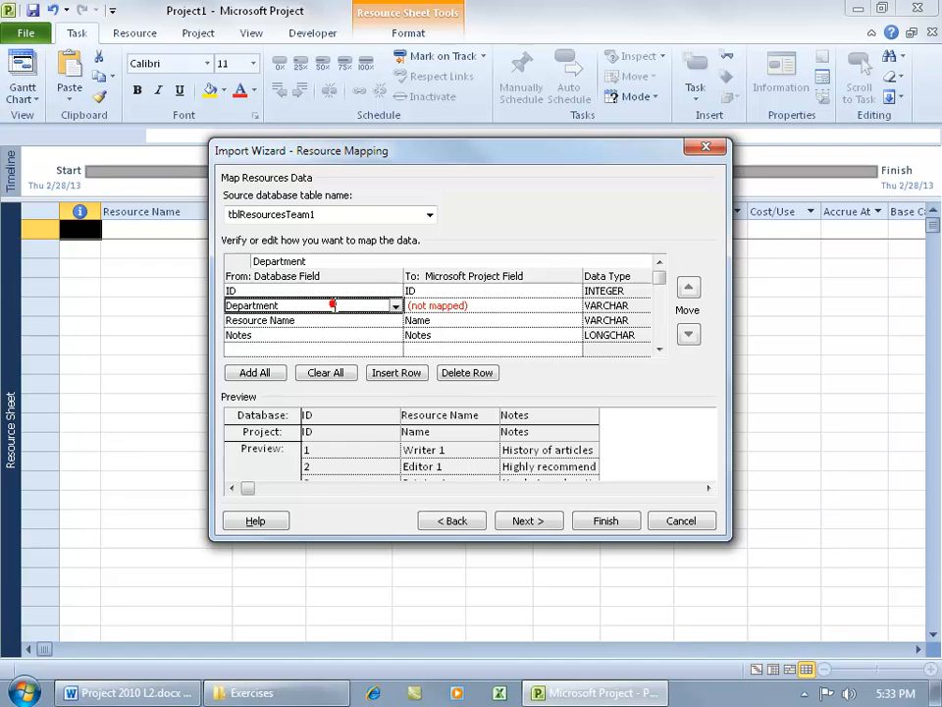
click(468, 372)
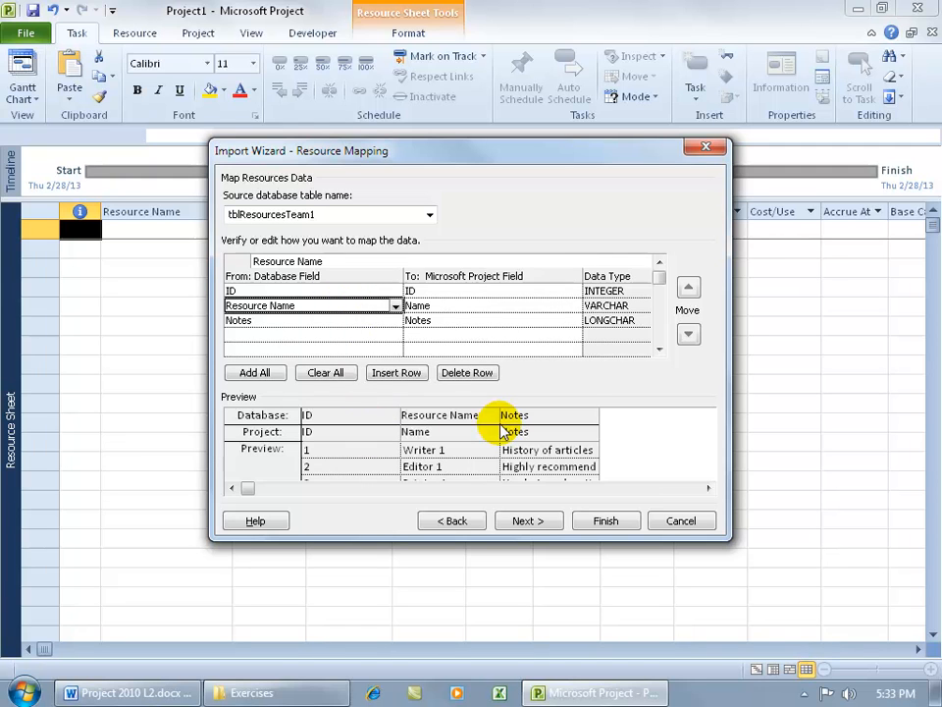
- Move the Notes row up and back down in the mapping order, and proceed to the end of the map definition
click(427, 320)
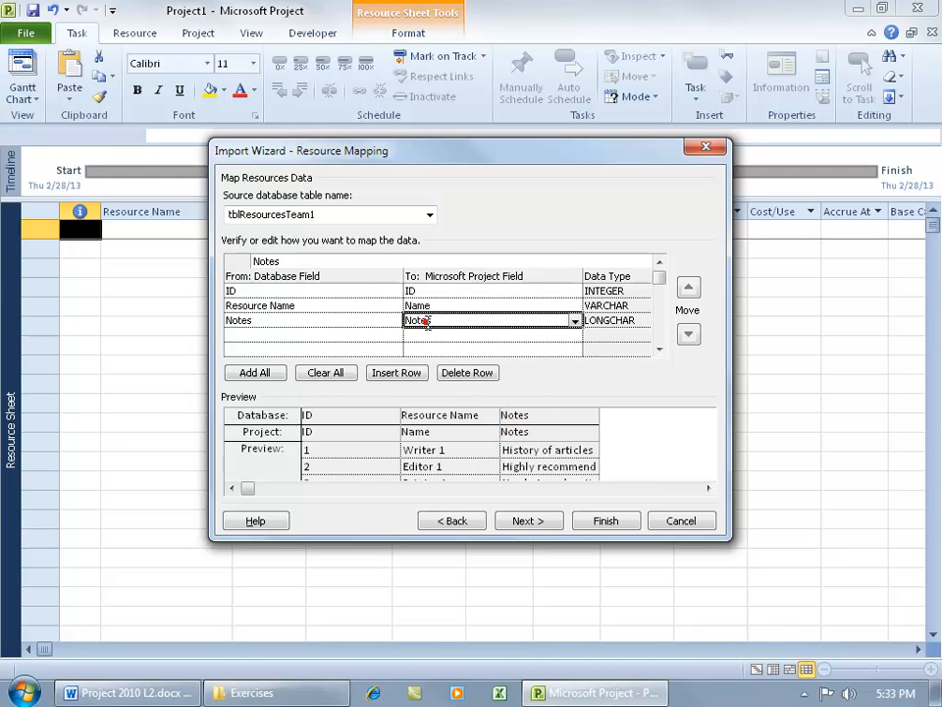
click(689, 286)
click(688, 335)
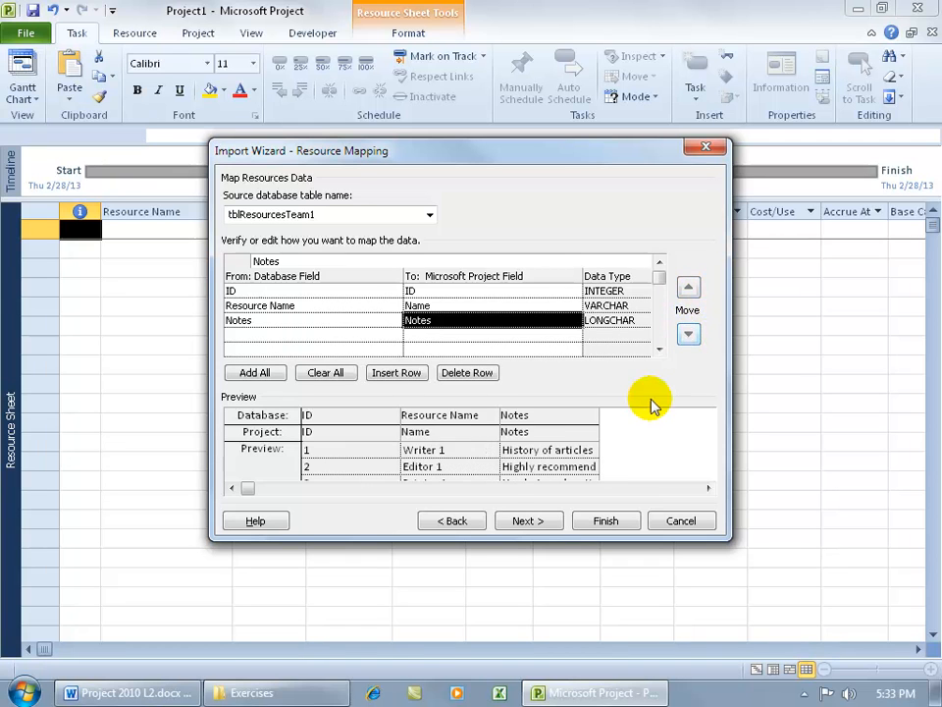
click(529, 520)
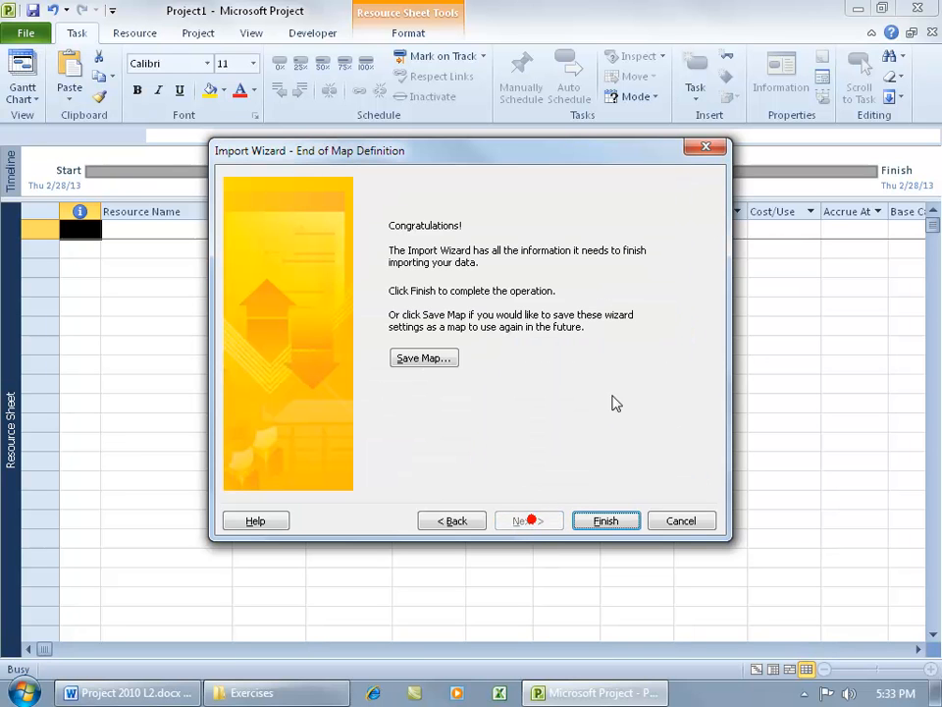
- Start saving the import map and delete the existing Spiffy Resources Map from Global.MPT in the Organizer
click(435, 359)
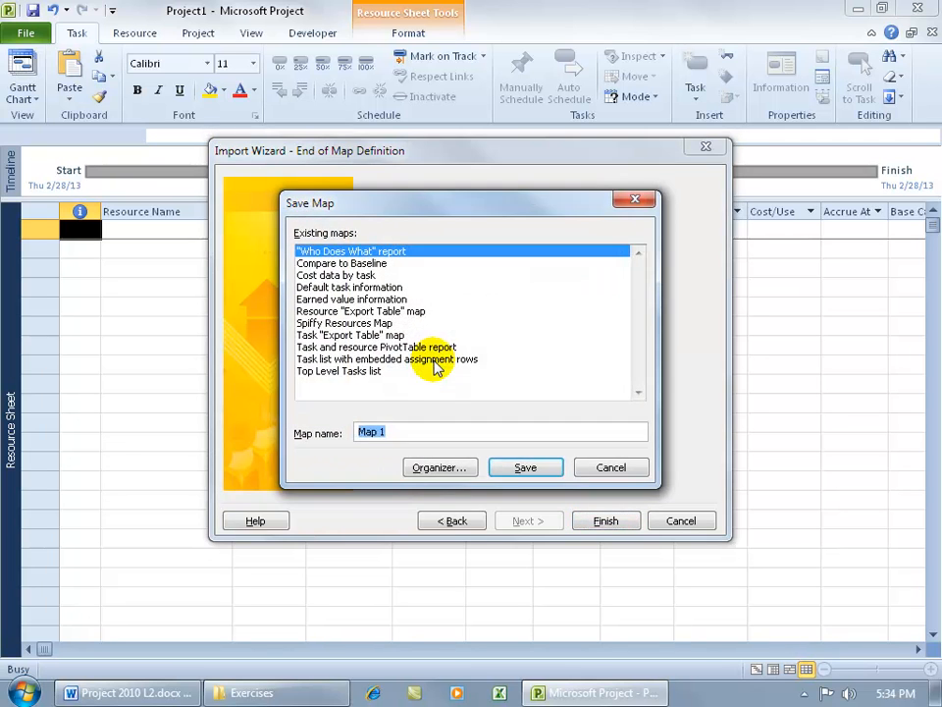
click(366, 324)
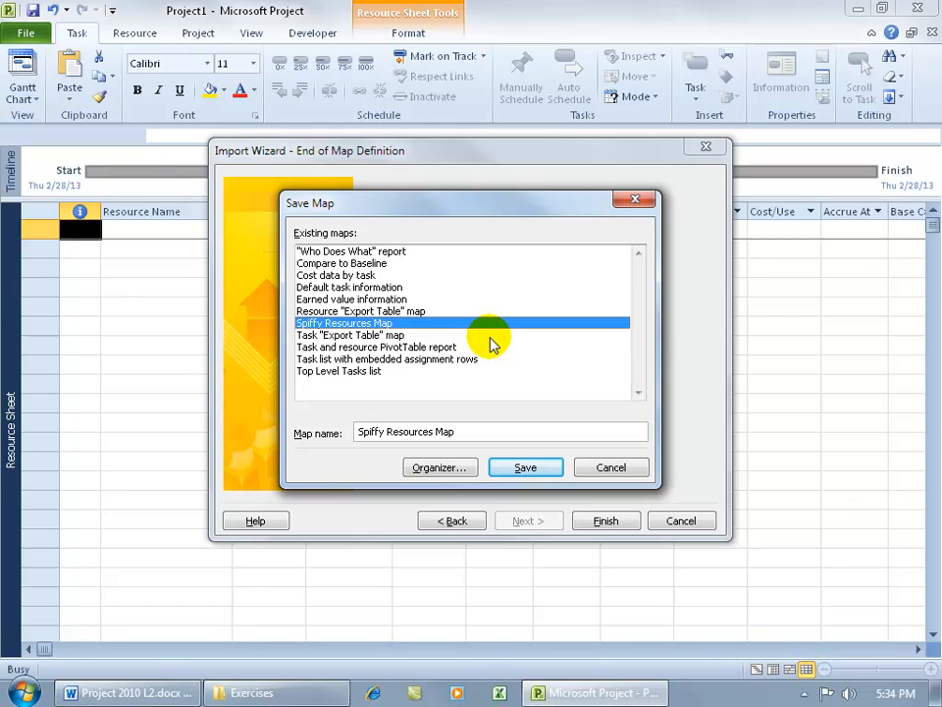
click(440, 467)
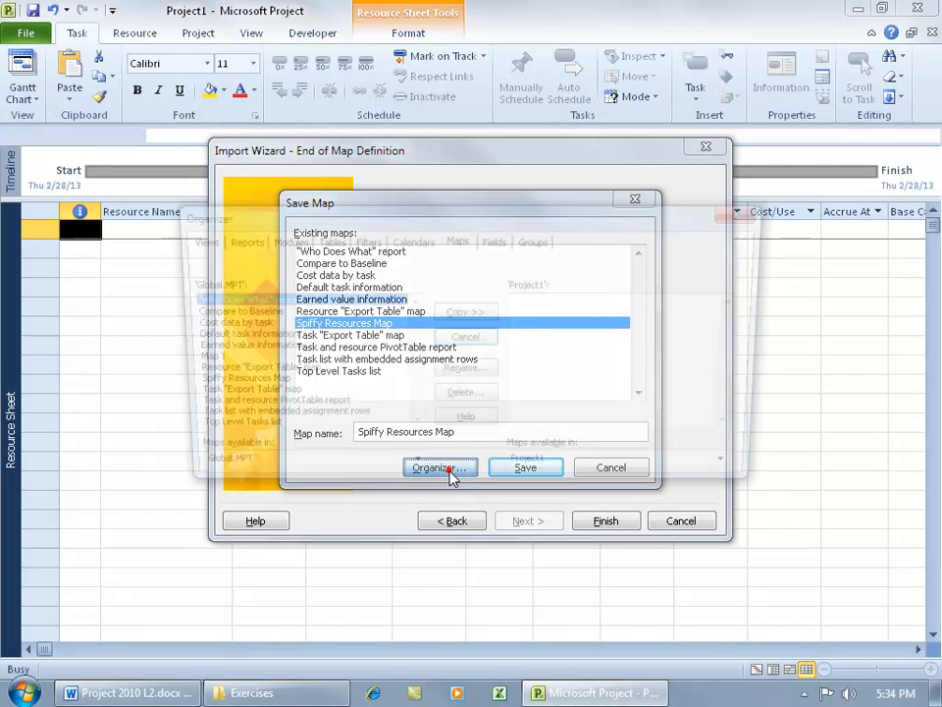
click(240, 385)
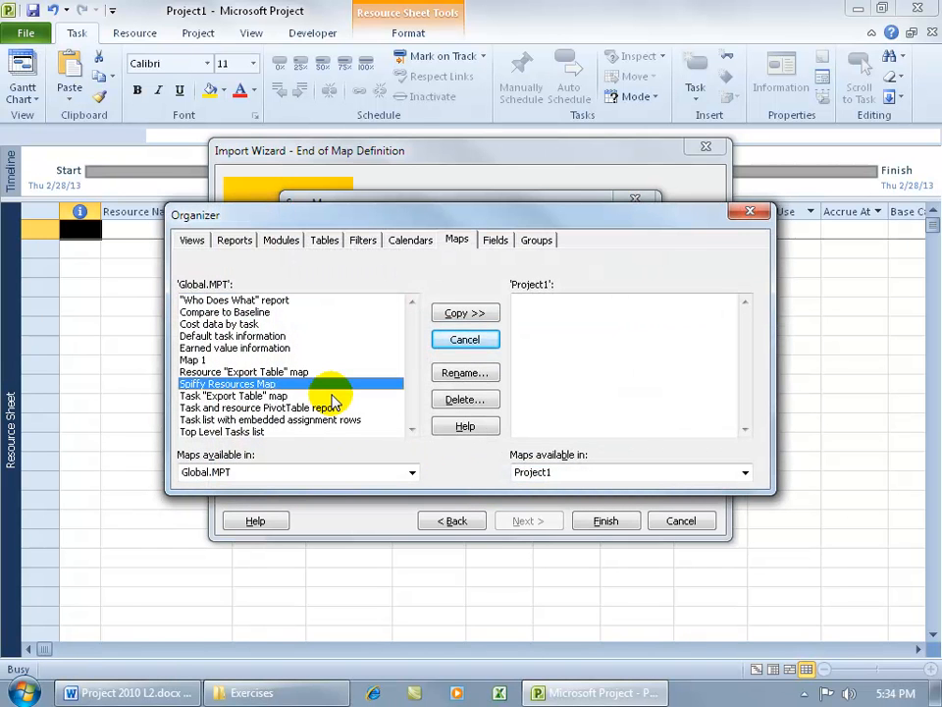
click(465, 398)
click(437, 398)
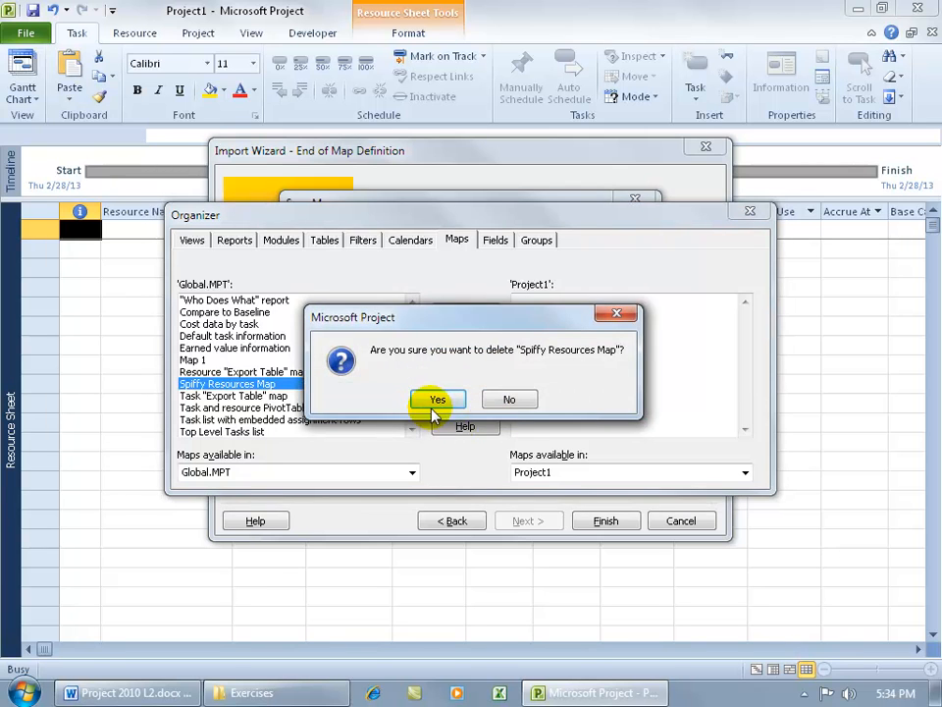
click(748, 212)
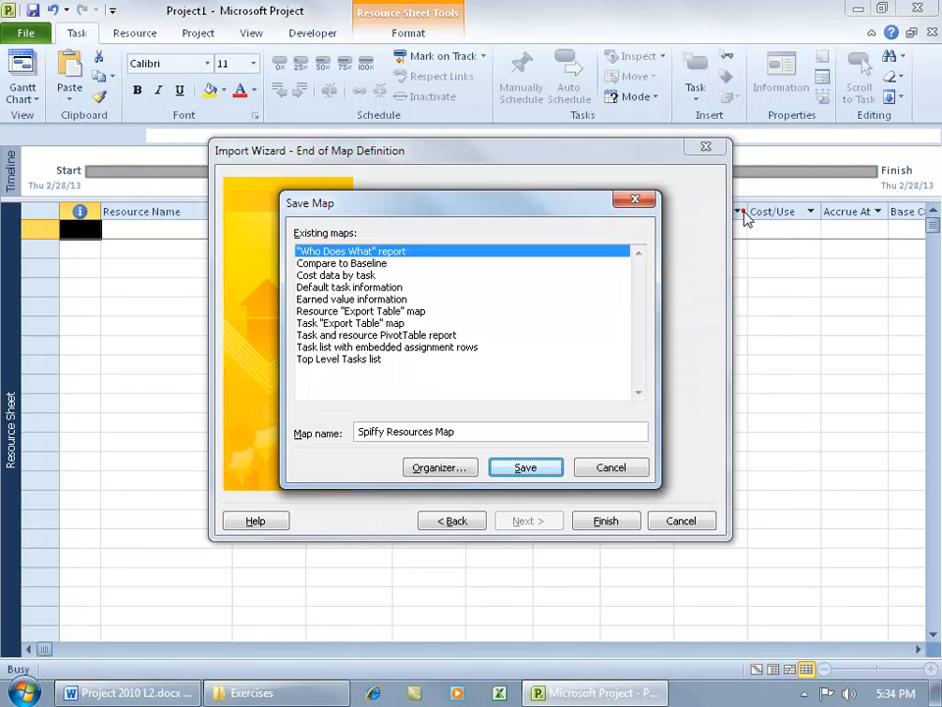
- Save the current import settings as Spiffy Resources Map and finish importing the resources
click(472, 433)
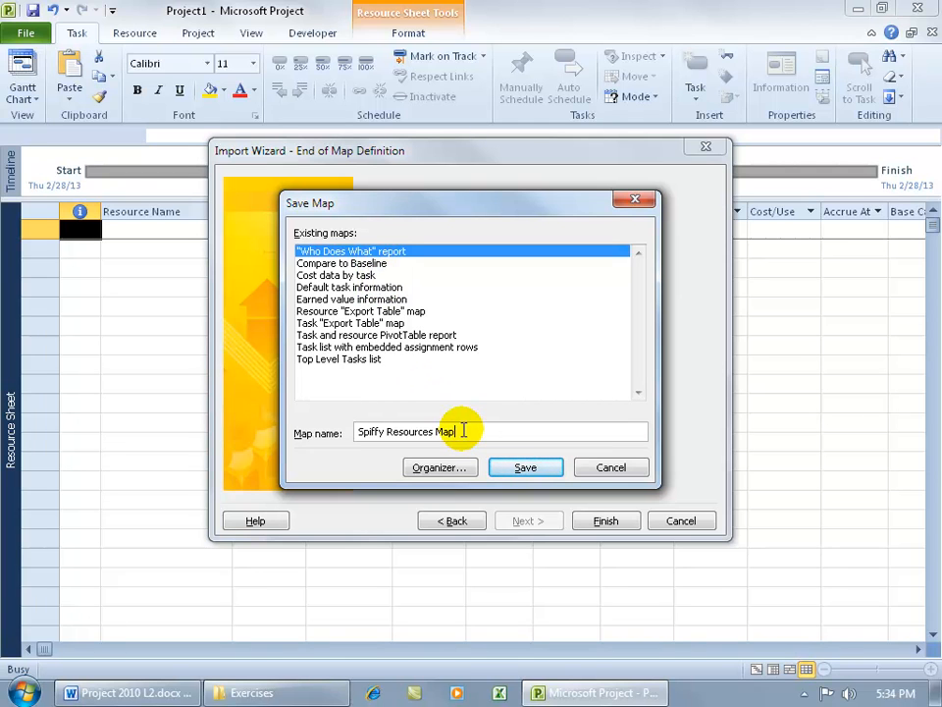
click(525, 468)
click(605, 521)
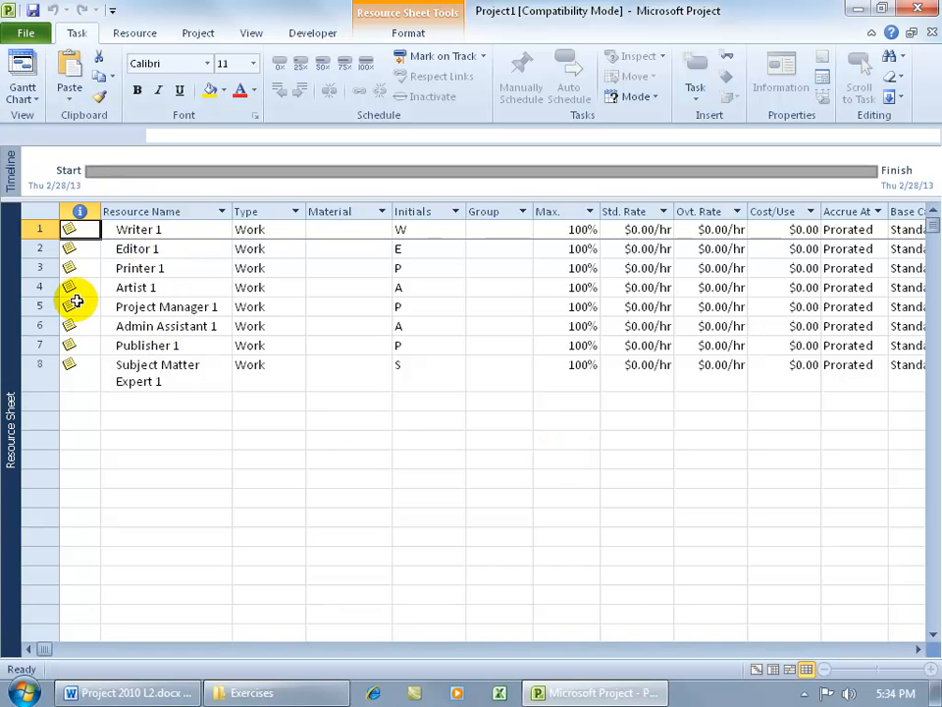
mouse_move(76, 299)
mouse_move(78, 325)
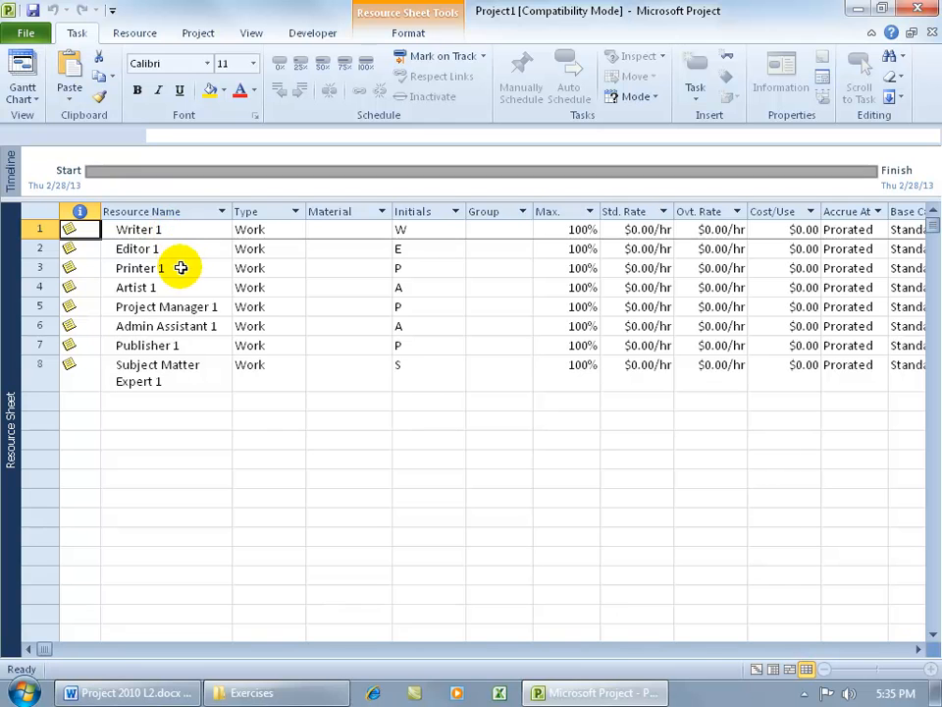
- Show all file types in the Exercises folder and open Resource Teams.mdb for another import
click(25, 31)
click(51, 117)
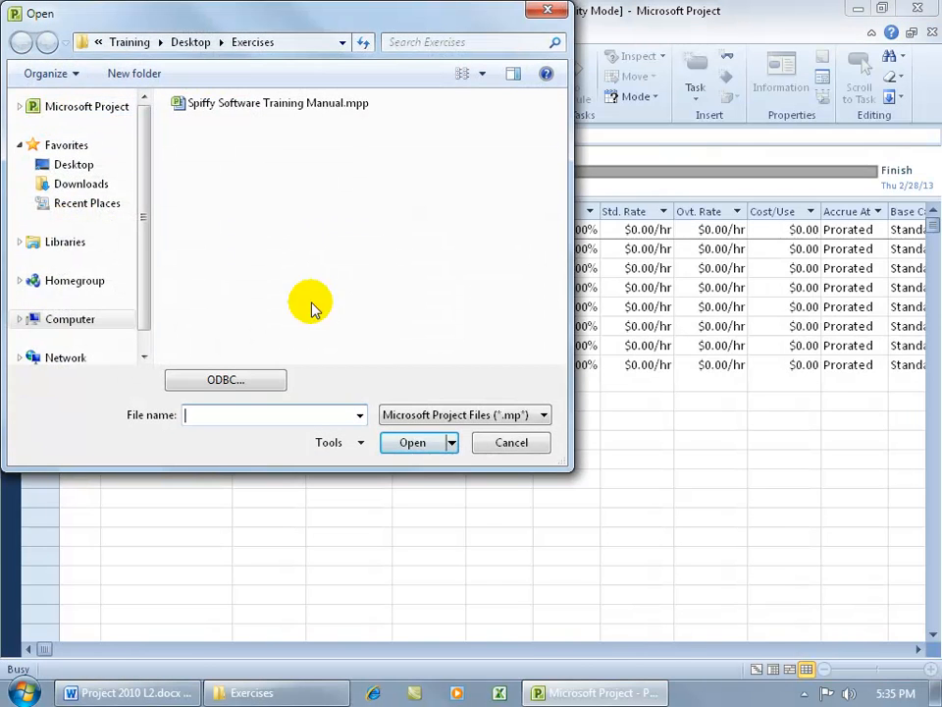
click(454, 416)
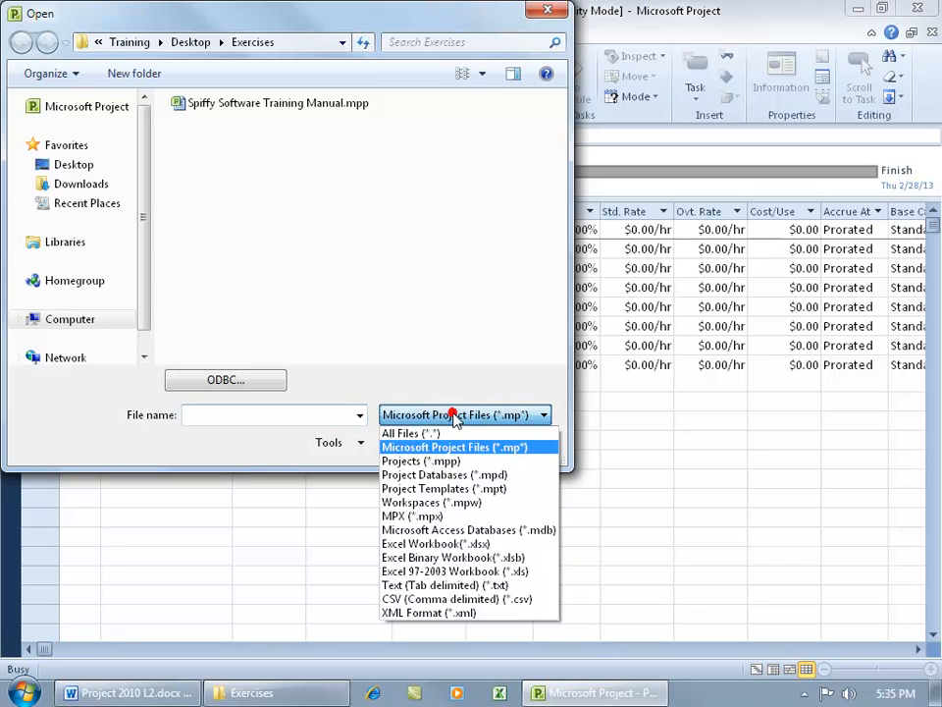
click(414, 433)
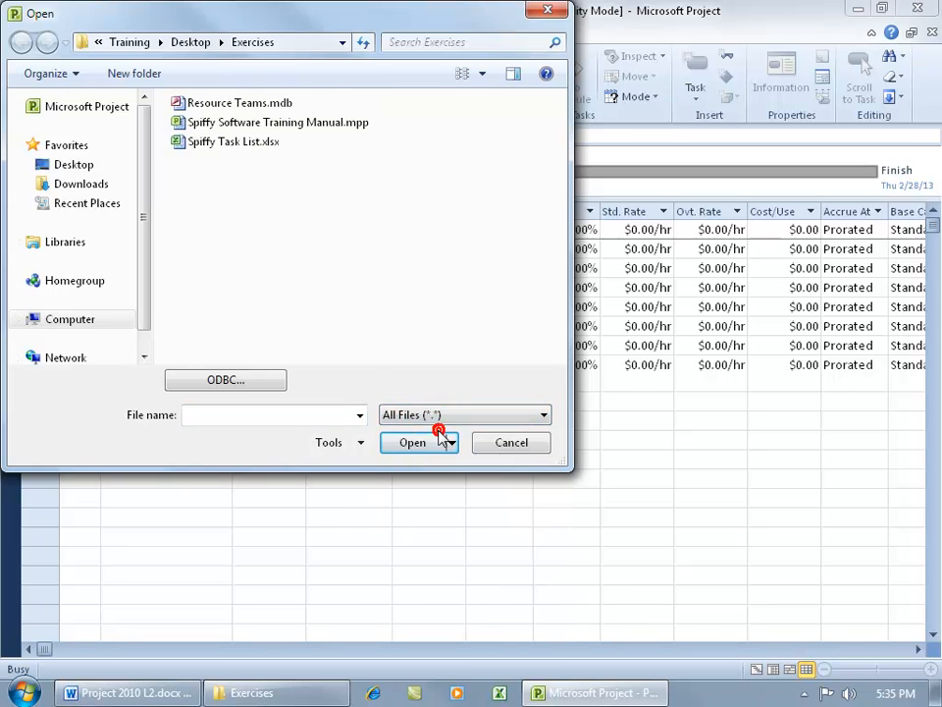
double_click(241, 104)
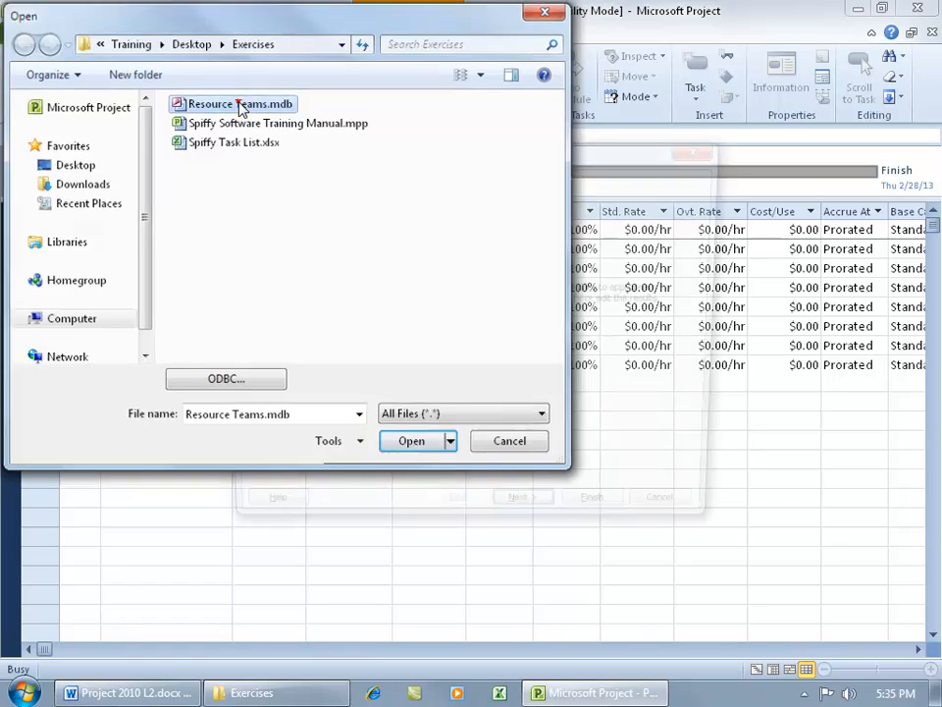
- Use the existing Spiffy Resources Map, appending Resources data to the active project, and proceed to the resource mapping
click(526, 520)
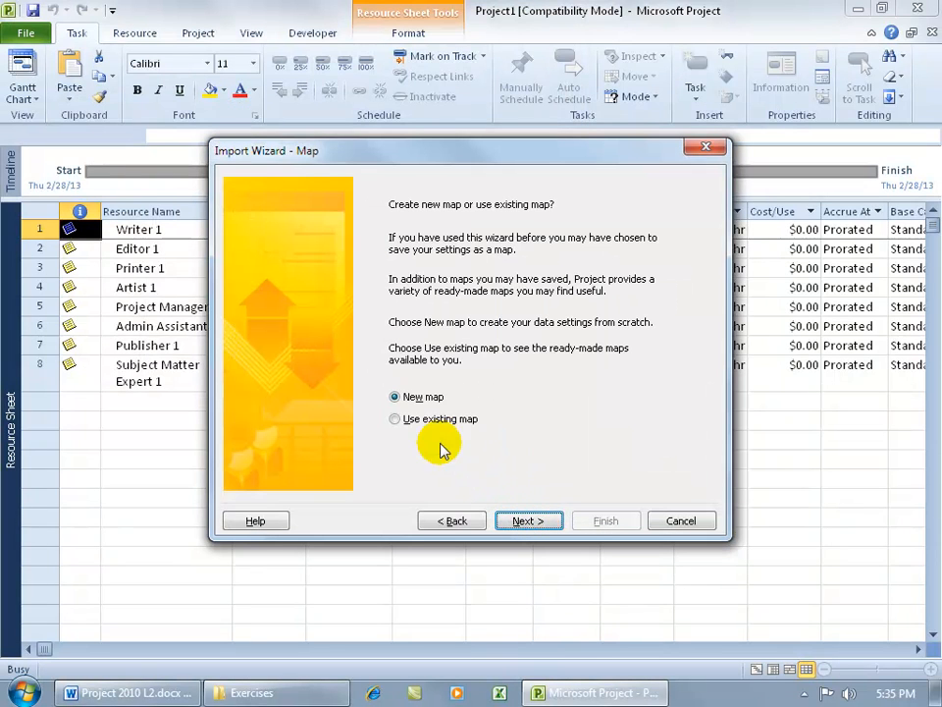
click(406, 418)
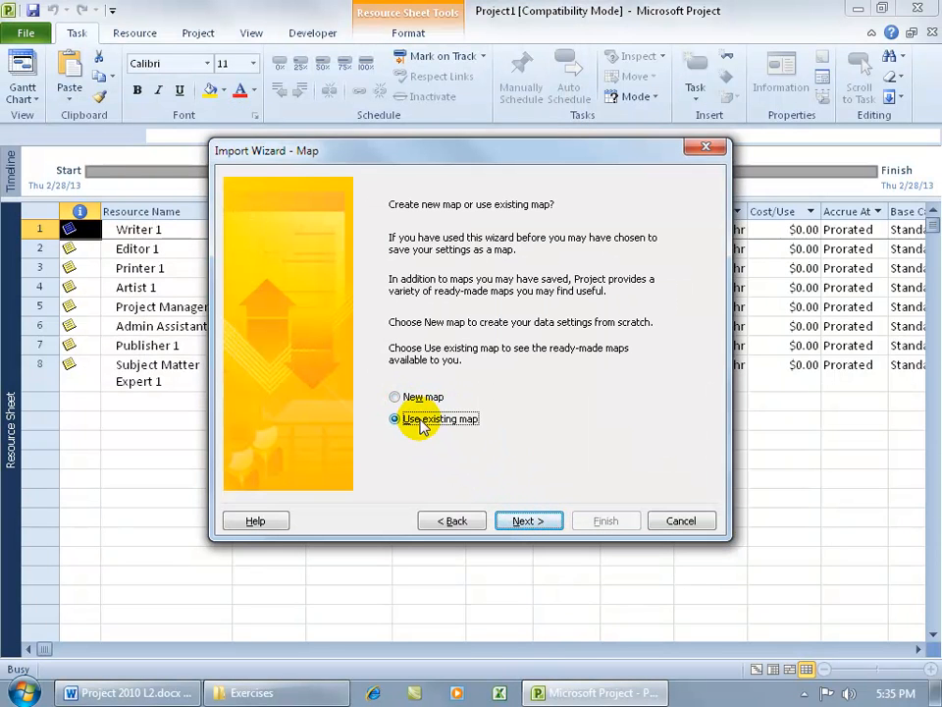
click(523, 523)
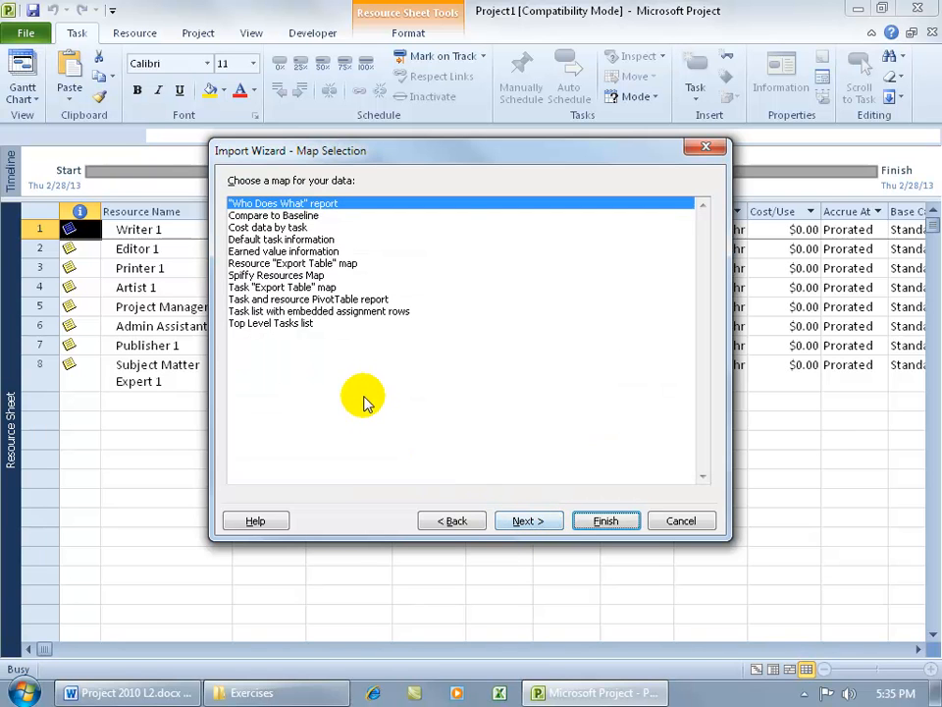
click(287, 277)
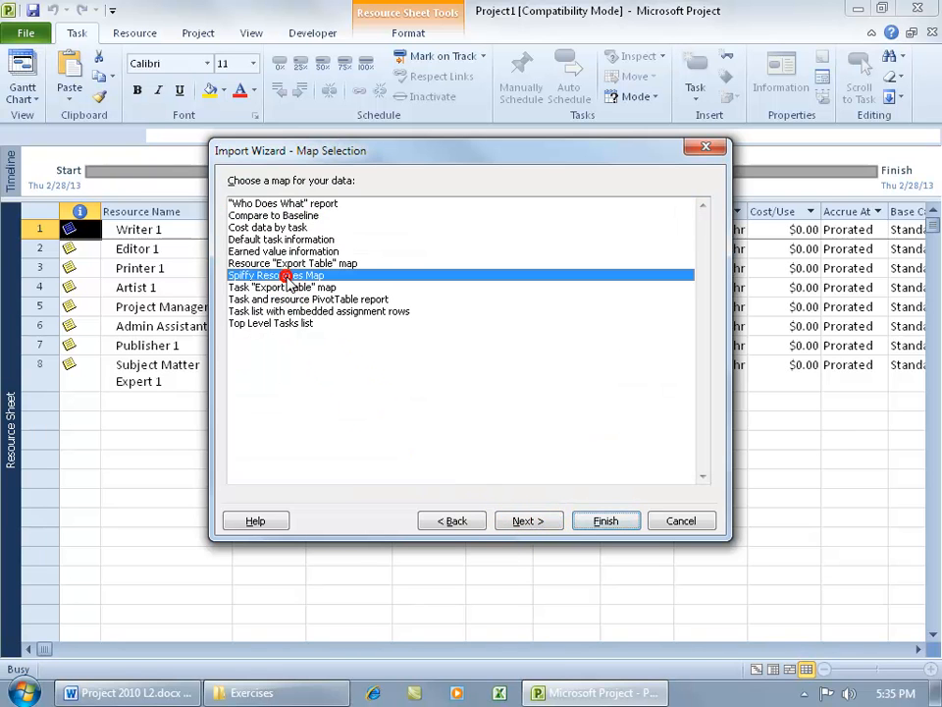
click(532, 520)
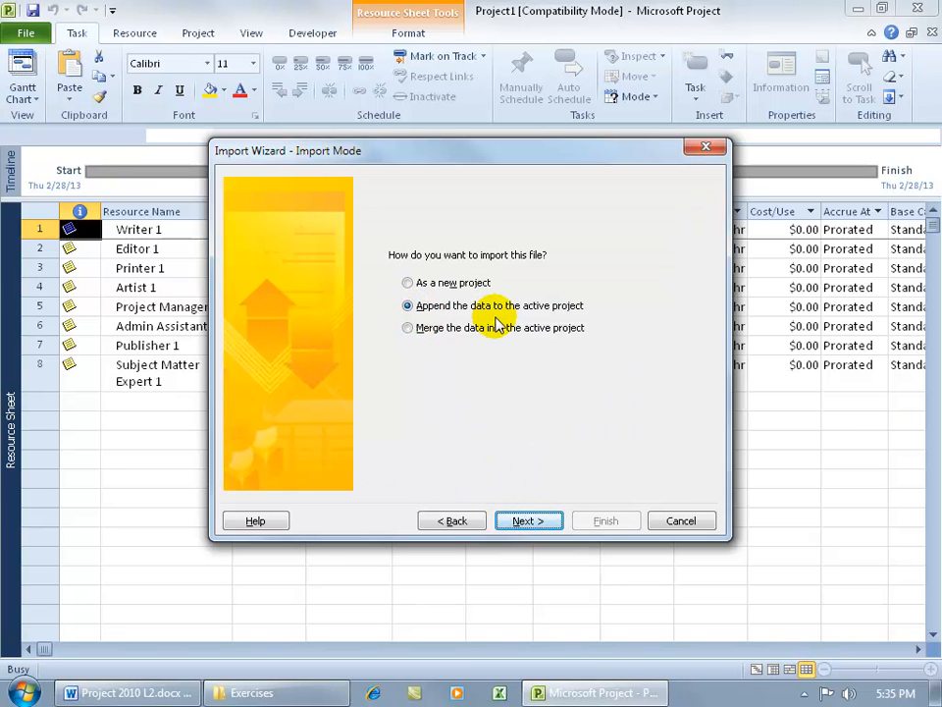
click(538, 520)
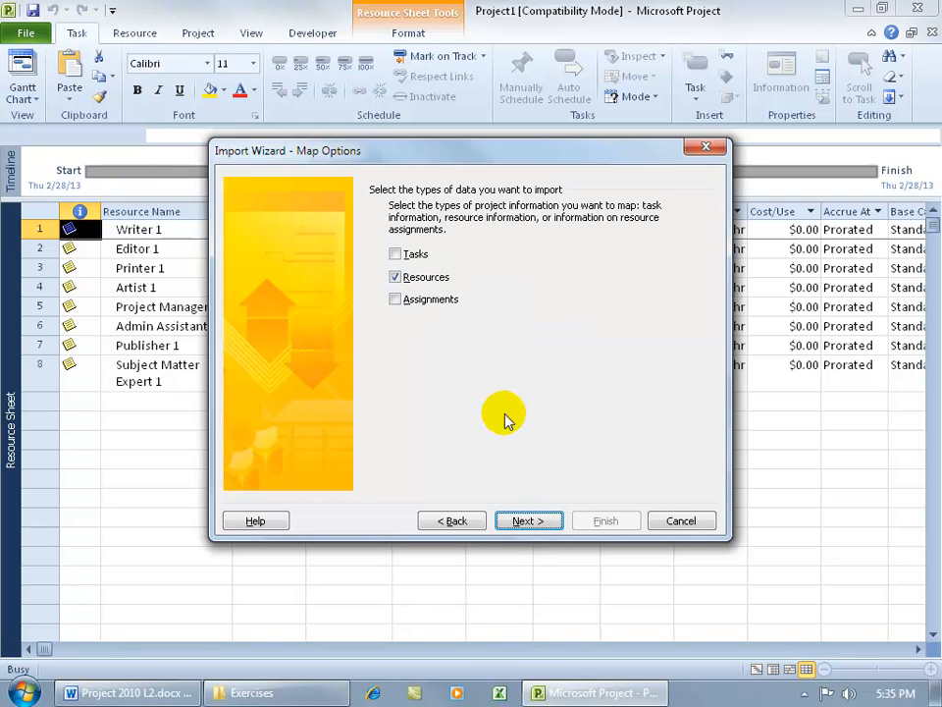
click(539, 520)
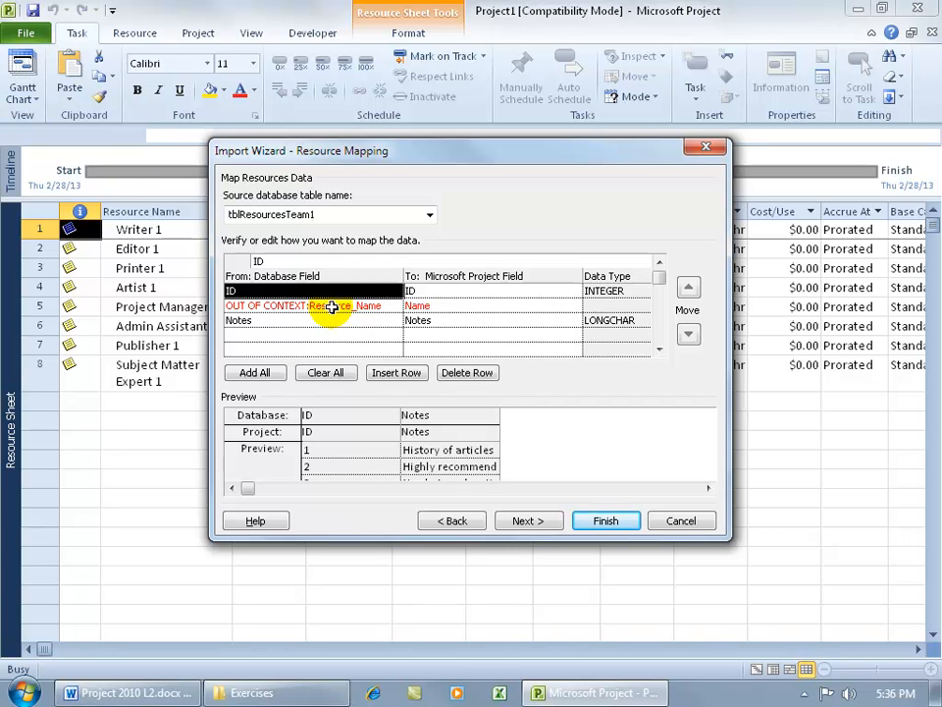
- Try to replace the out-of-context Resource_Name source field in the row mapped to Name
click(390, 306)
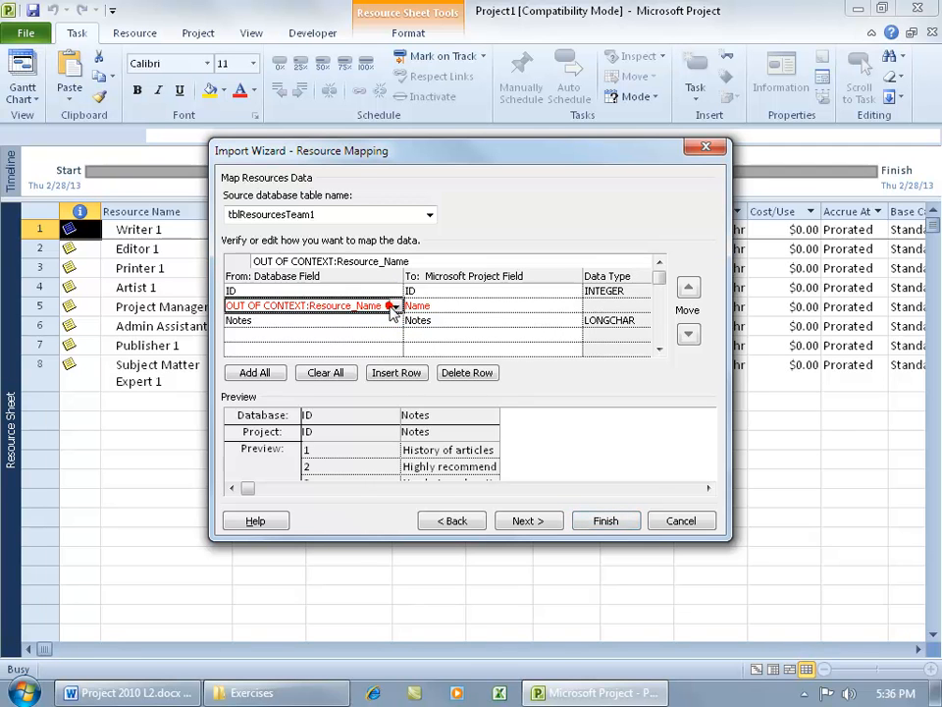
click(394, 307)
click(347, 389)
click(468, 402)
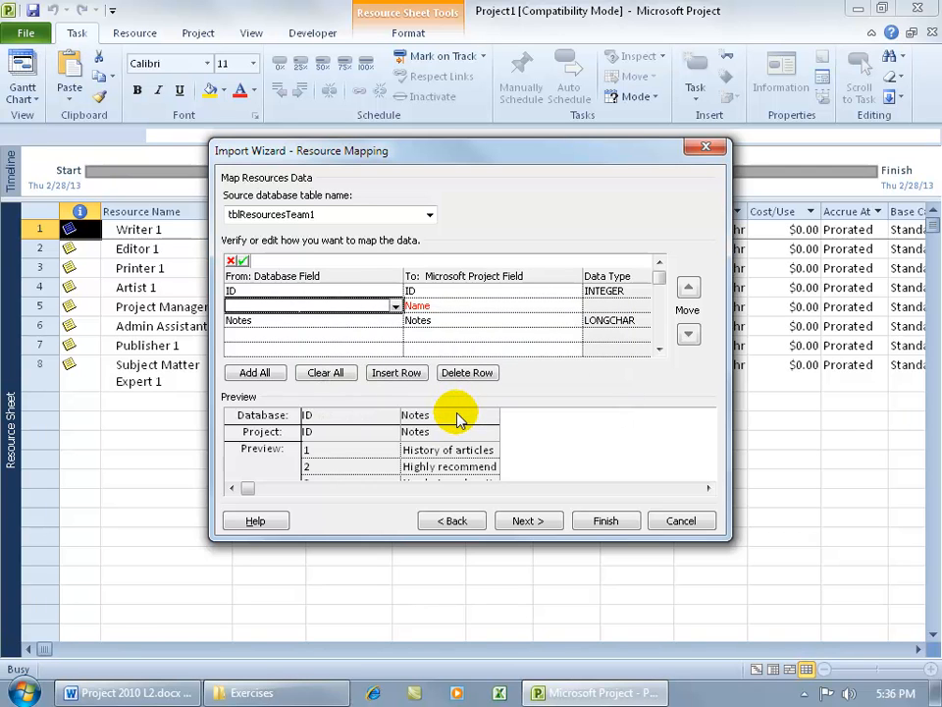
click(395, 306)
click(371, 362)
click(475, 400)
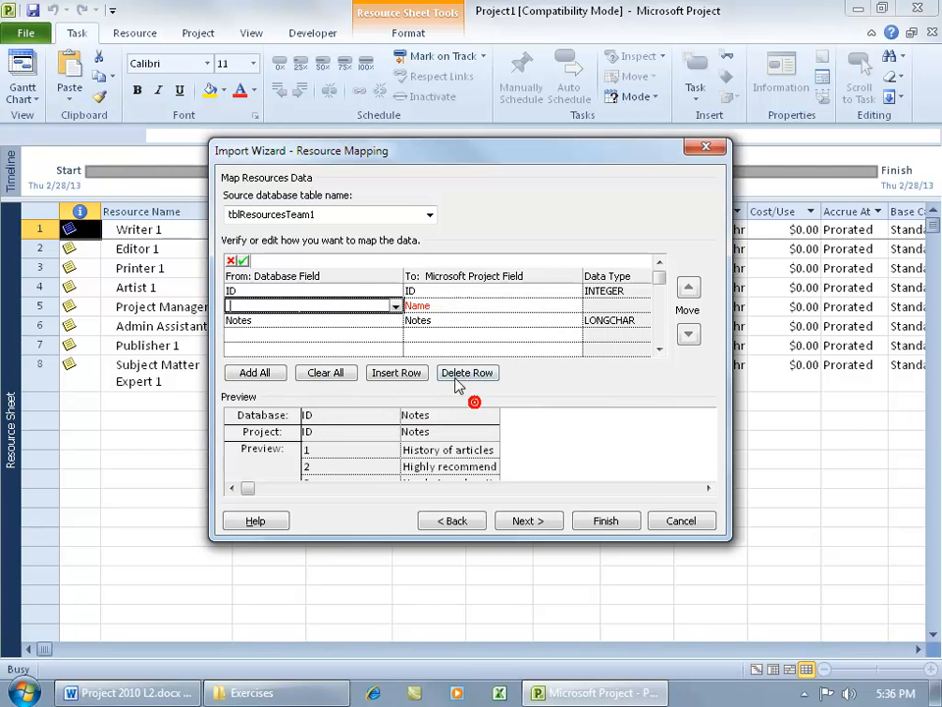
- Reload the source fields by switching the database table to tblResourcesTeam2 and back to tblResourcesTeam1
click(430, 216)
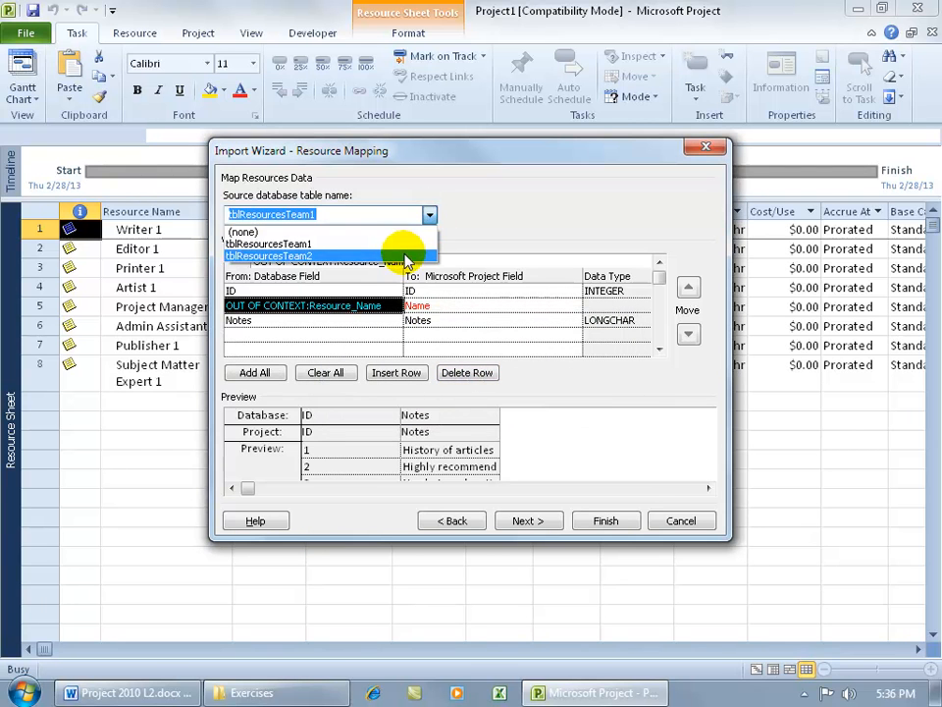
click(406, 258)
click(428, 215)
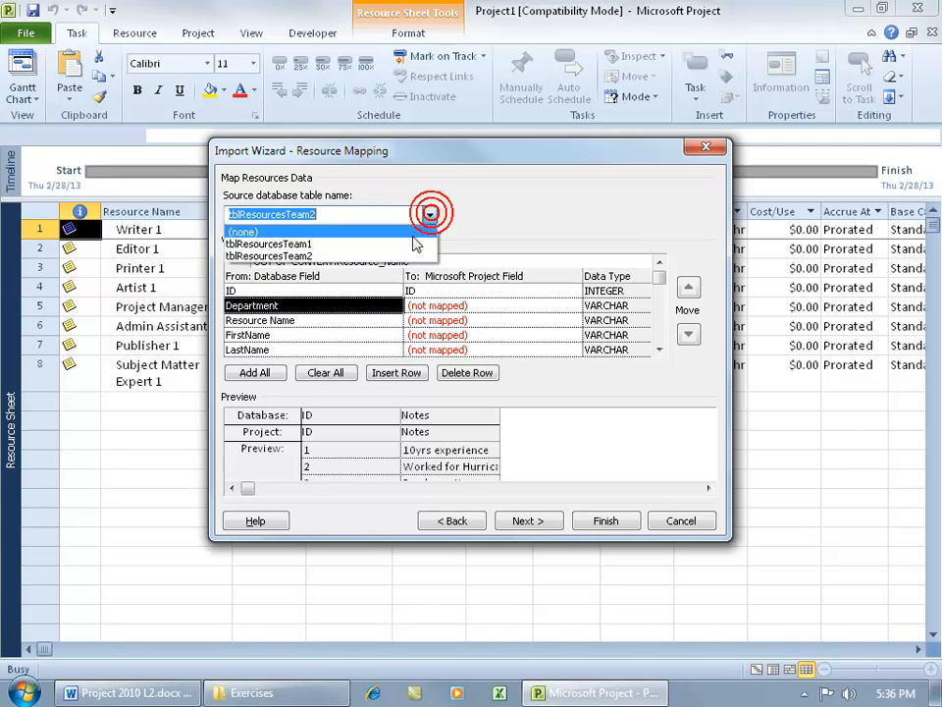
click(412, 243)
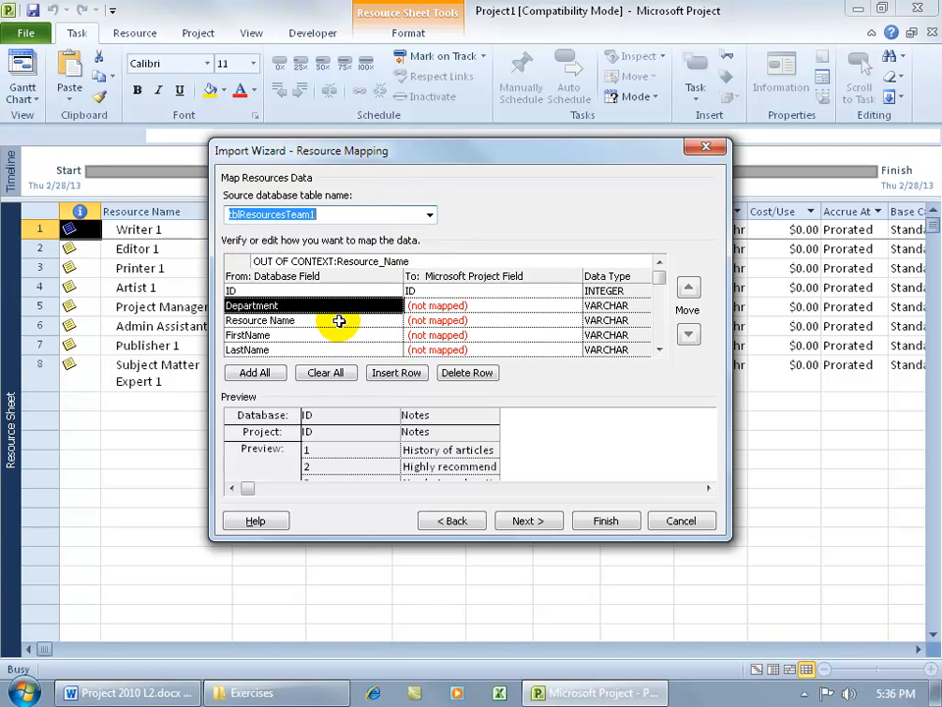
- Map the Resource Name database field to Project's Name field and finish the import
click(446, 320)
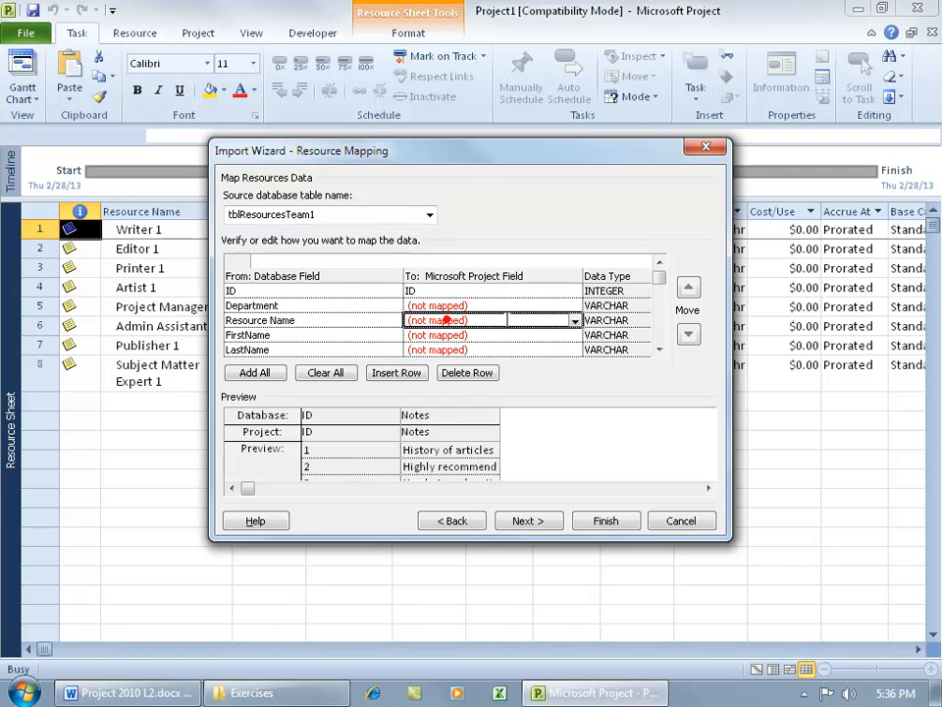
click(573, 320)
text(n)
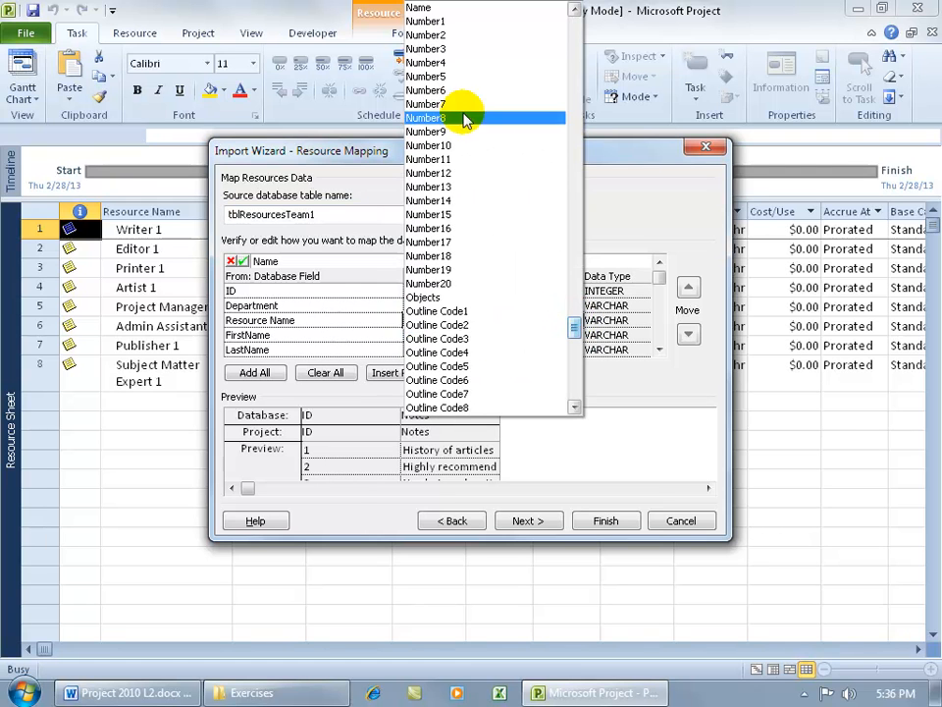
click(543, 10)
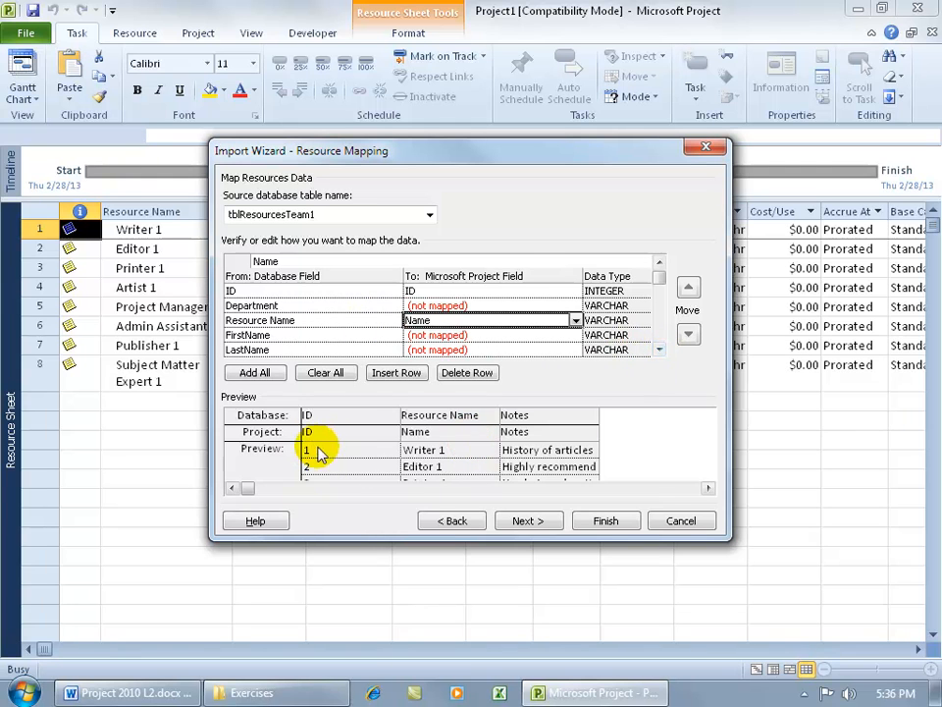
click(533, 521)
click(600, 522)
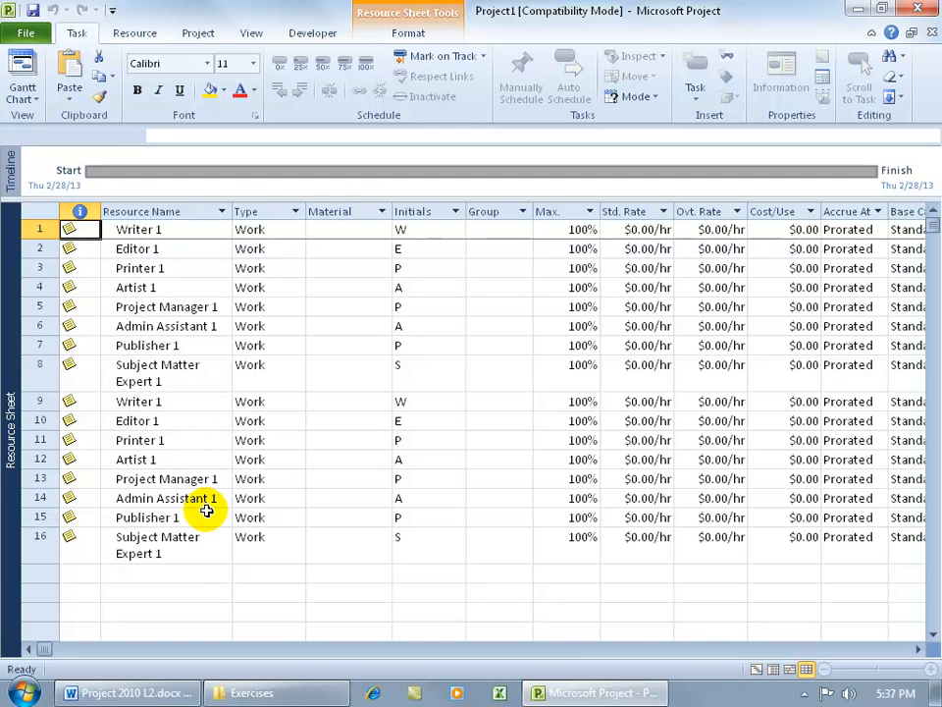
- Delete the first eight resources, rows 1 to 8, from the Resource Sheet to remove the duplicates
drag(39, 229, 41, 371)
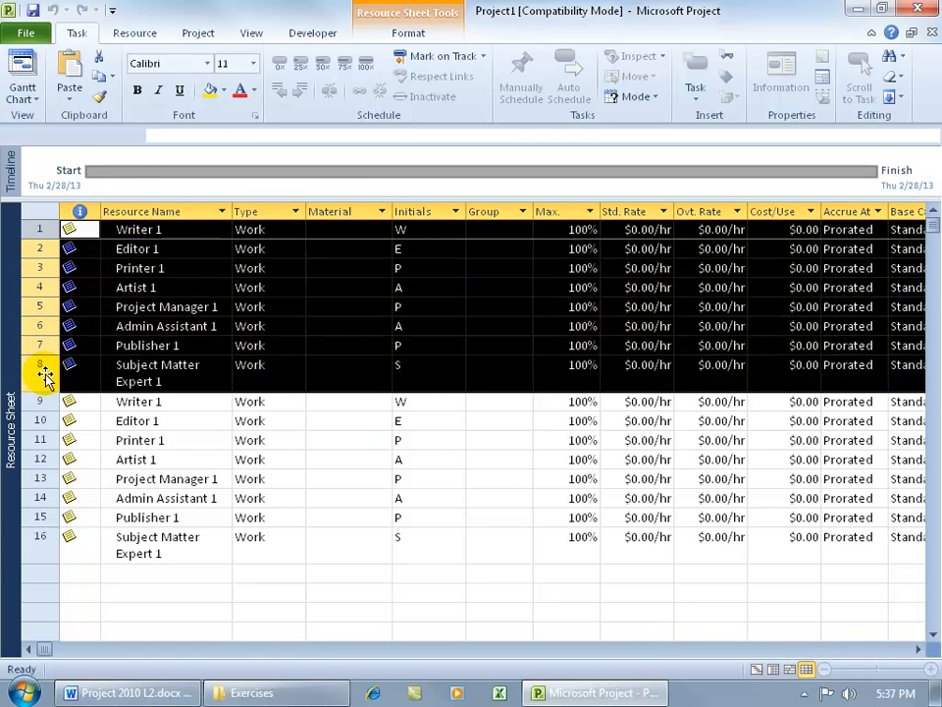
key(Delete)
click(176, 310)
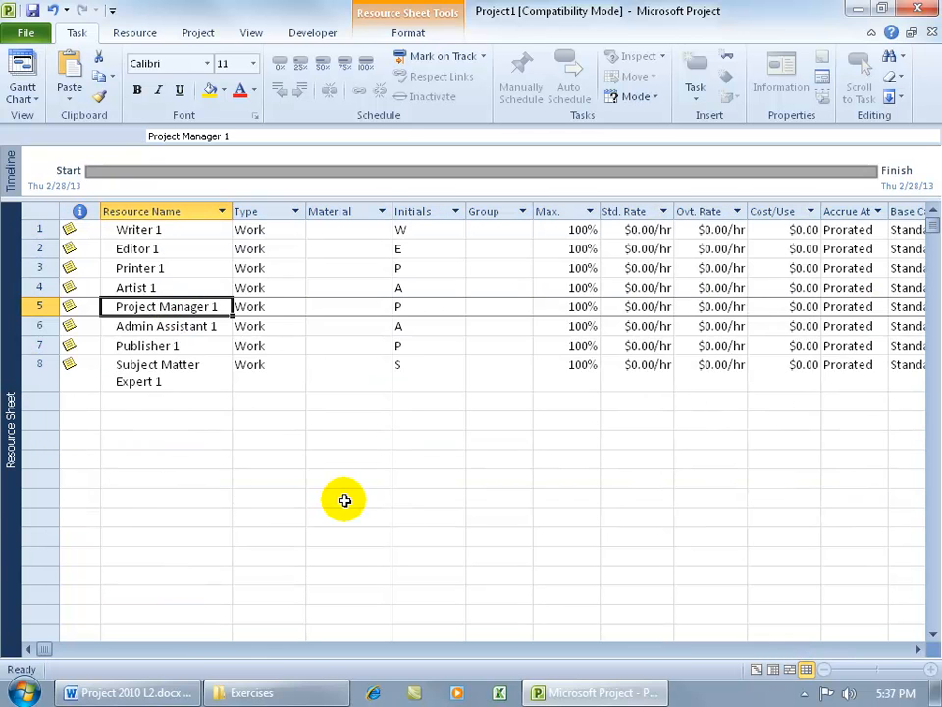